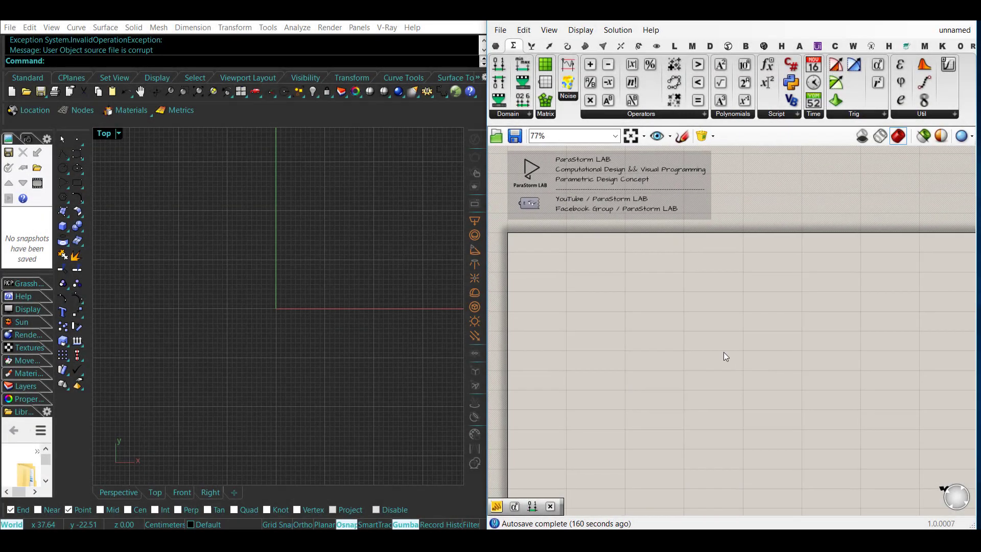
# - Place a Construct Point component on the canvas
pyautogui.moveTo(724, 351); pyautogui.dragTo(675, 348, button='right')
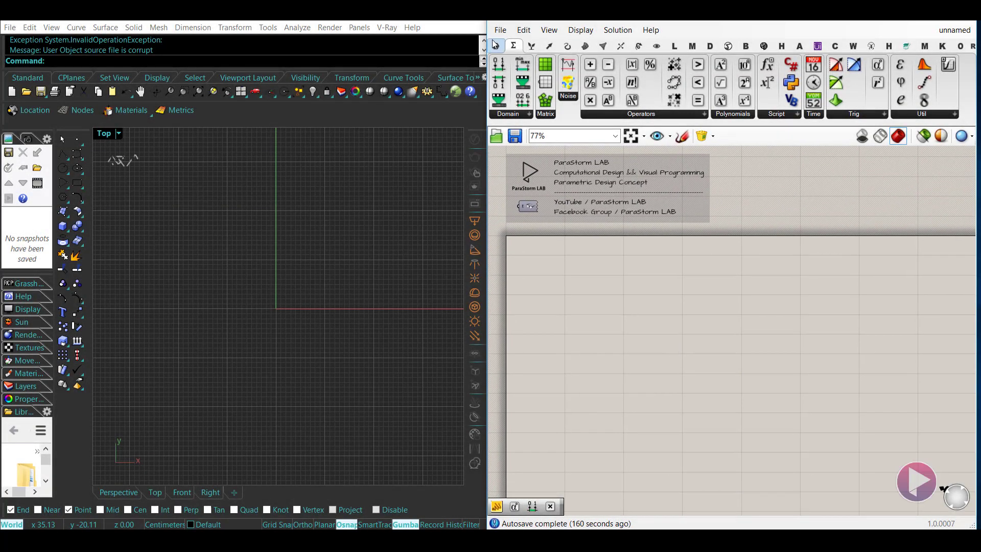
pyautogui.click(550, 45)
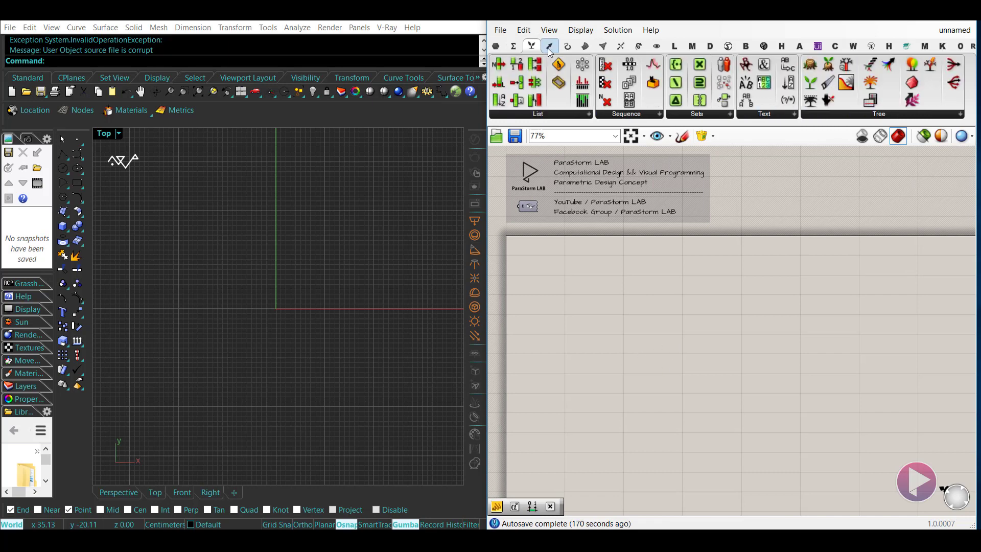
pyautogui.click(667, 314)
pyautogui.moveTo(666, 314); pyautogui.dragTo(682, 303, button='right')
pyautogui.moveTo(683, 303); pyautogui.dragTo(679, 317)
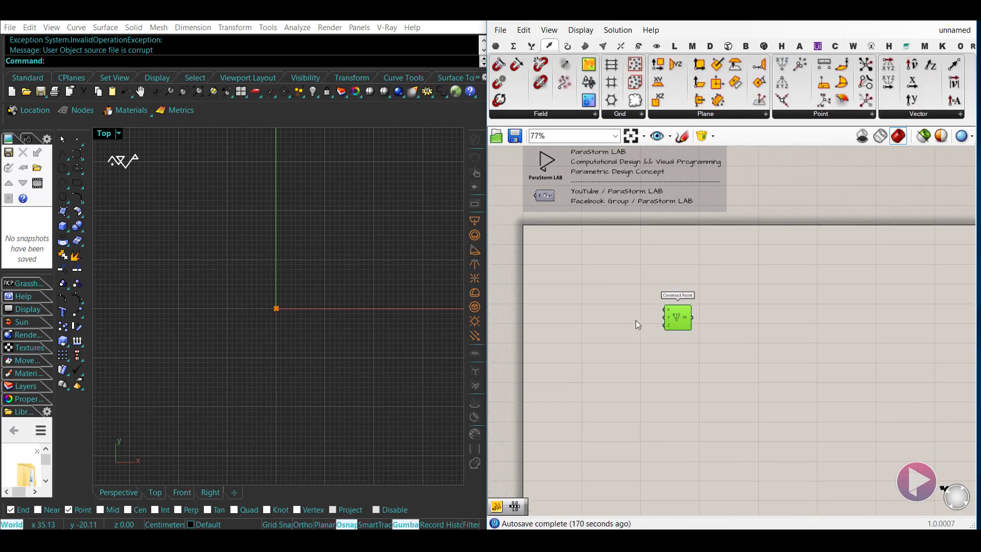
# - Add a panel containing 0 and wire it to the X, Y and Z inputs of Construct Point
pyautogui.scroll(2, 638, 322)
pyautogui.doubleClick(636, 333)
pyautogui.write('0')
pyautogui.press('Return')
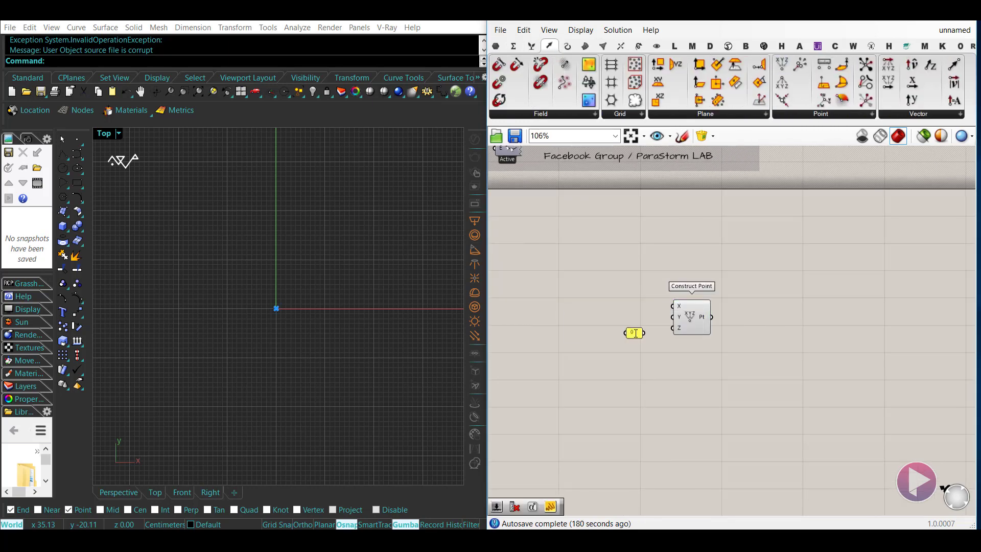
pyautogui.moveTo(644, 333); pyautogui.dragTo(678, 326)
pyautogui.scroll(2, 662, 330)
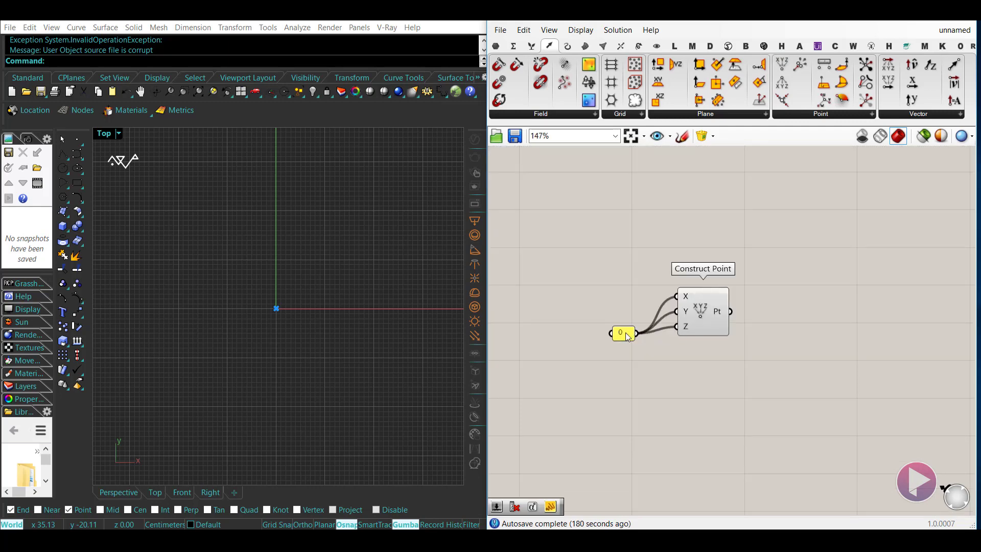
# - Group the 0 panel with the Construct Point component
pyautogui.moveTo(727, 352); pyautogui.dragTo(605, 275)
pyautogui.hotkey('ctrl', 'g')
pyautogui.scroll(-5, 609, 283)
pyautogui.moveTo(609, 283); pyautogui.dragTo(592, 295, button='right')
pyautogui.click(655, 338)
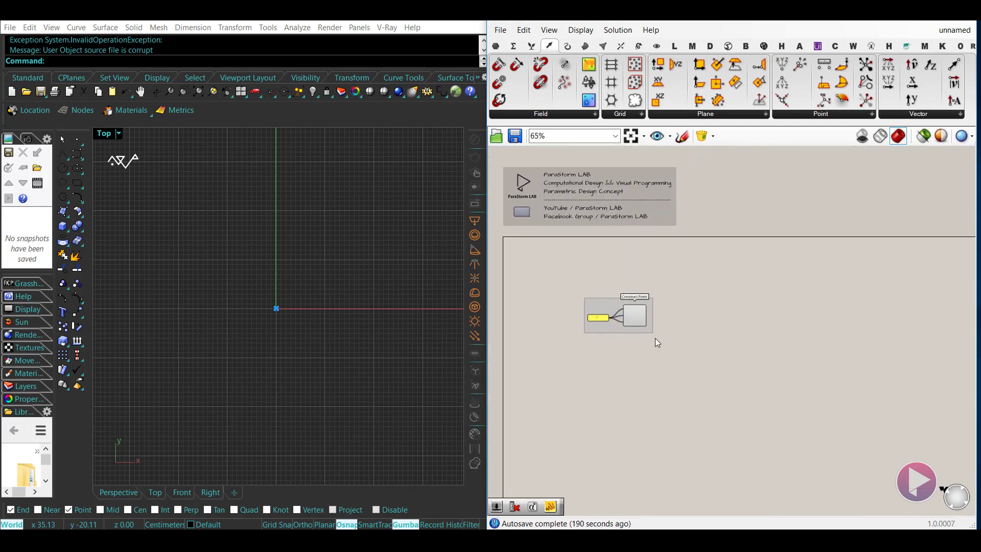
pyautogui.moveTo(615, 333); pyautogui.dragTo(586, 330)
pyautogui.scroll(4, 571, 312)
pyautogui.click(582, 389)
pyautogui.moveTo(630, 401); pyautogui.dragTo(627, 372, button='right')
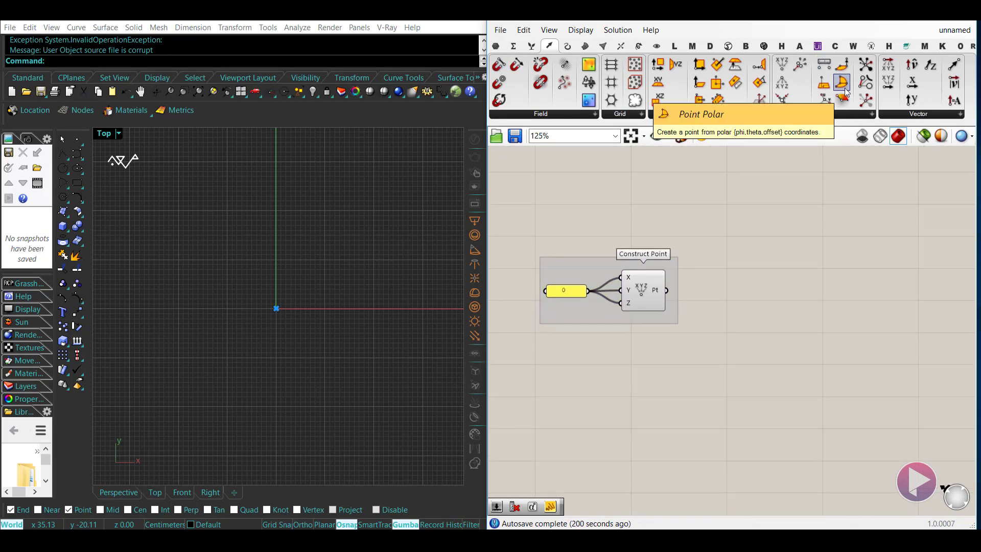
# - Add a Point Polar component and connect the constructed point to its P input
pyautogui.moveTo(842, 99); pyautogui.dragTo(656, 286)
pyautogui.click(751, 406)
pyautogui.moveTo(751, 405); pyautogui.dragTo(777, 381, button='right')
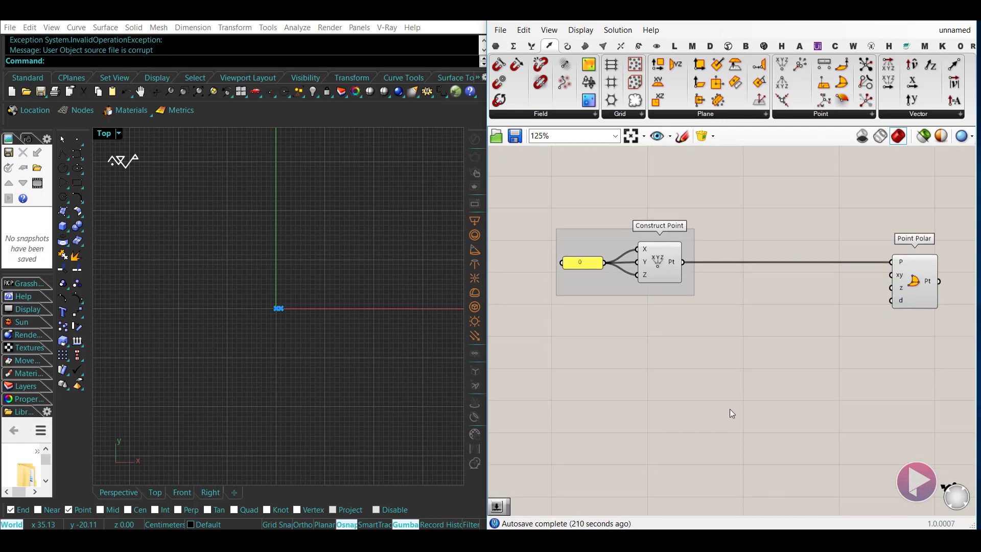
# - Add a number slider set to 12 and connect it to the d input of Point Polar
pyautogui.doubleClick(730, 409)
pyautogui.write('12')
pyautogui.press('Return')
pyautogui.moveTo(782, 409); pyautogui.dragTo(890, 302)
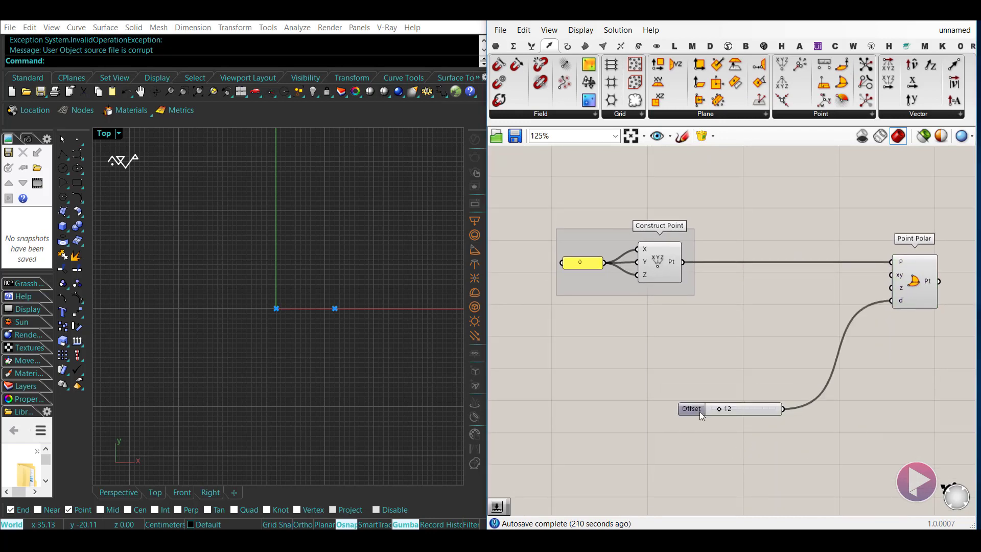
# - Move the Offset slider just below Point Polar and shift both farther away from the Construct Point group
pyautogui.moveTo(701, 412); pyautogui.dragTo(791, 362)
pyautogui.moveTo(729, 399); pyautogui.dragTo(730, 390, button='right')
pyautogui.click(738, 422)
pyautogui.moveTo(683, 419); pyautogui.dragTo(667, 386, button='right')
pyautogui.scroll(-3, 668, 385)
pyautogui.moveTo(842, 363); pyautogui.dragTo(756, 301)
pyautogui.click(679, 346)
pyautogui.scroll(1, 667, 348)
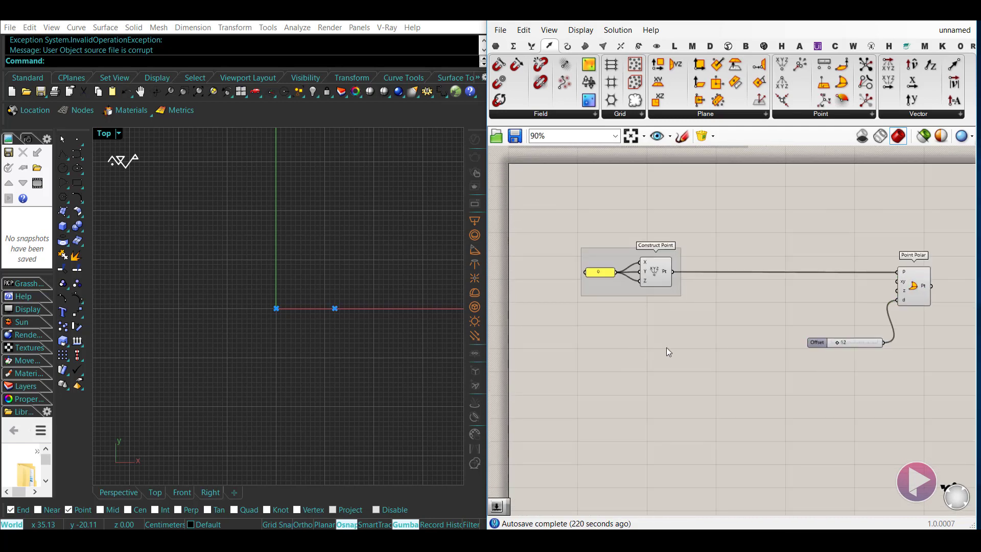
# - Add a Pi component below the group and feed its N input from a panel containing 2
pyautogui.doubleClick(690, 381)
pyautogui.write('pi')
pyautogui.press('Return')
pyautogui.scroll(3, 690, 337)
pyautogui.doubleClick(552, 366)
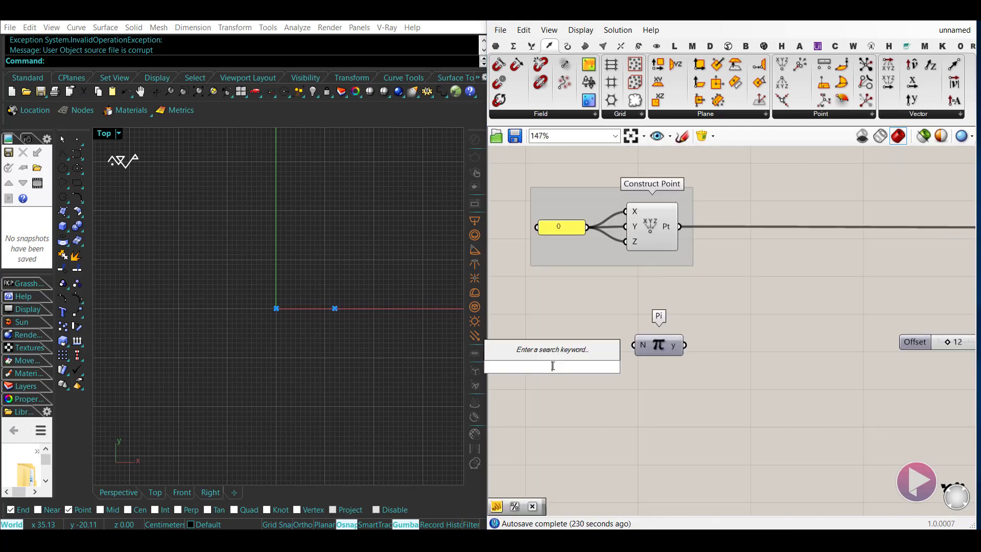
pyautogui.write('2')
pyautogui.press('Return')
pyautogui.moveTo(563, 367); pyautogui.dragTo(591, 344)
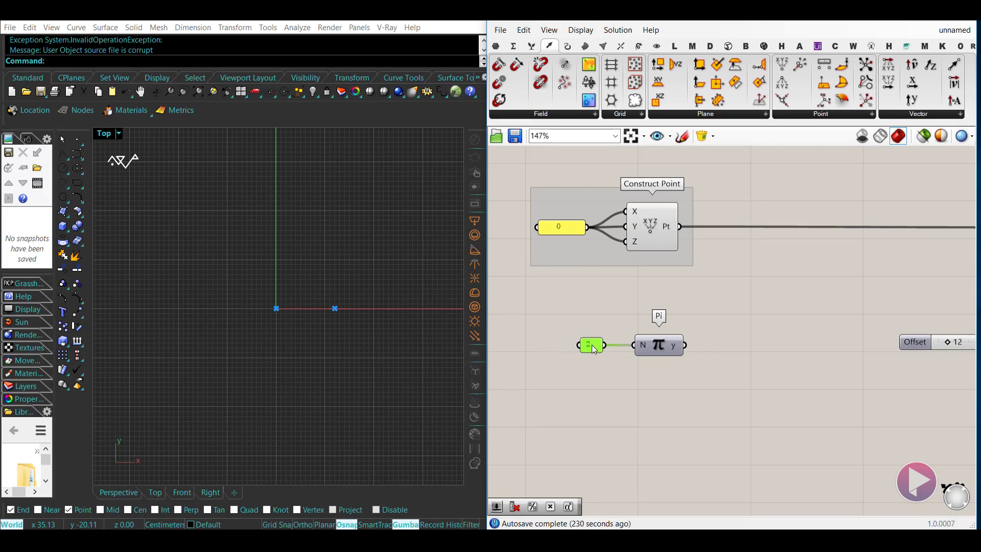
# - Add a compact panel containing 60 below the Pi component's input panel
pyautogui.doubleClick(659, 406)
pyautogui.write('"')
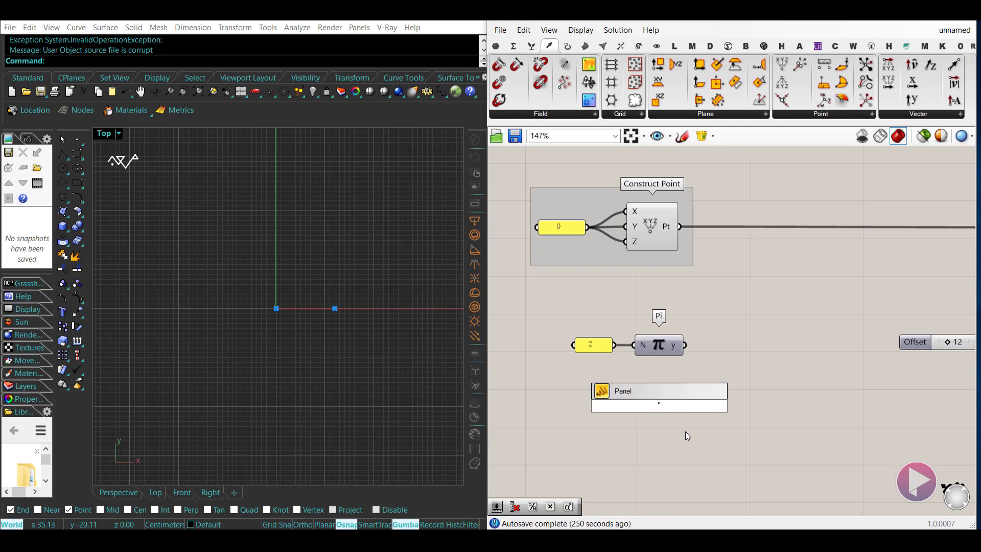
pyautogui.write('60')
pyautogui.press('Return')
pyautogui.moveTo(672, 407); pyautogui.dragTo(625, 399)
# - Add a Division component with Pi as A and the 60 panel as B, and align the two input panels
pyautogui.doubleClick(710, 392)
pyautogui.write('/')
pyautogui.press('Return')
pyautogui.moveTo(709, 392); pyautogui.dragTo(751, 357)
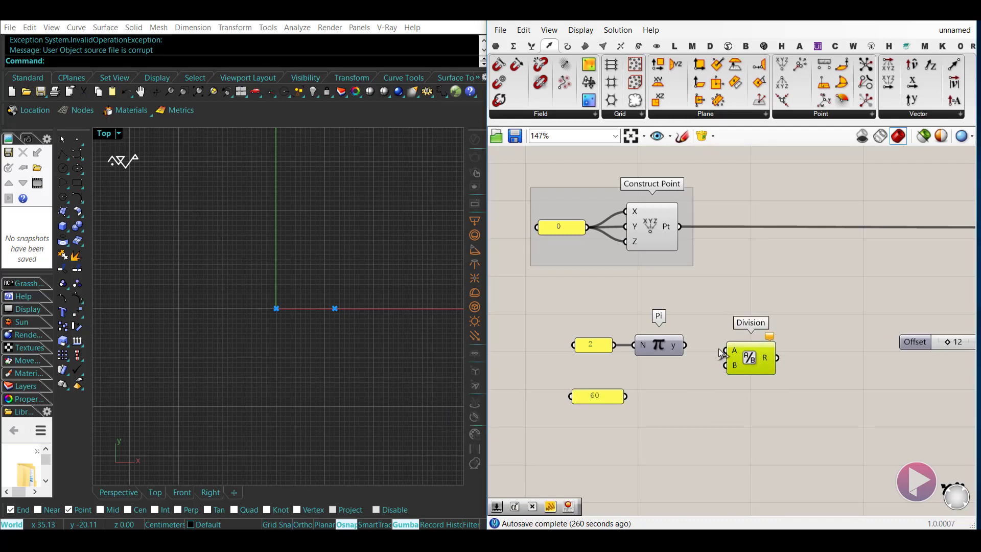
pyautogui.moveTo(658, 387); pyautogui.dragTo(626, 396)
pyautogui.moveTo(750, 357); pyautogui.dragTo(732, 352)
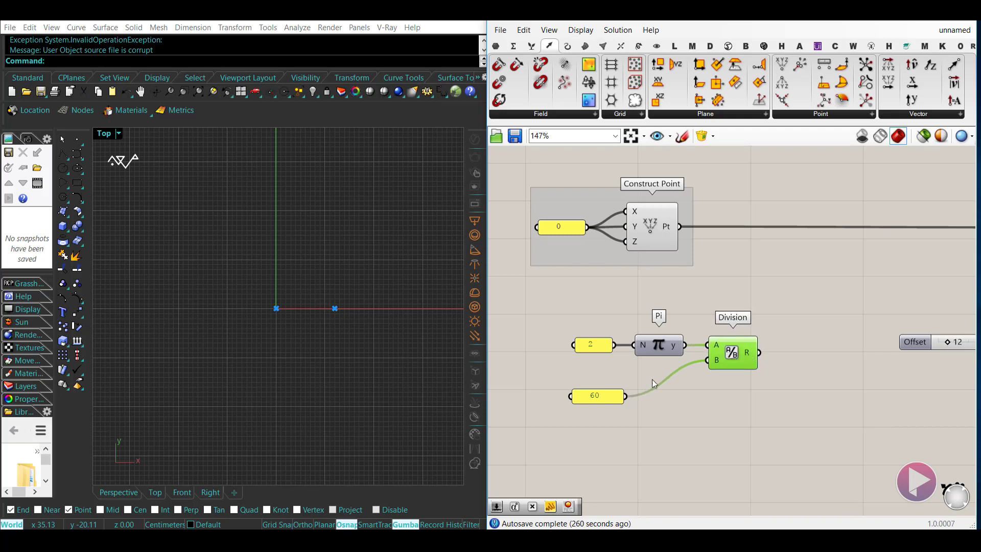
pyautogui.moveTo(573, 342); pyautogui.dragTo(570, 343)
pyautogui.moveTo(595, 399); pyautogui.dragTo(590, 396)
# - Sketch a "360 deg." note and an outline around the 2 panel and Pi with line width 2, and discard the sketch
pyautogui.click(633, 296)
pyautogui.click(682, 137)
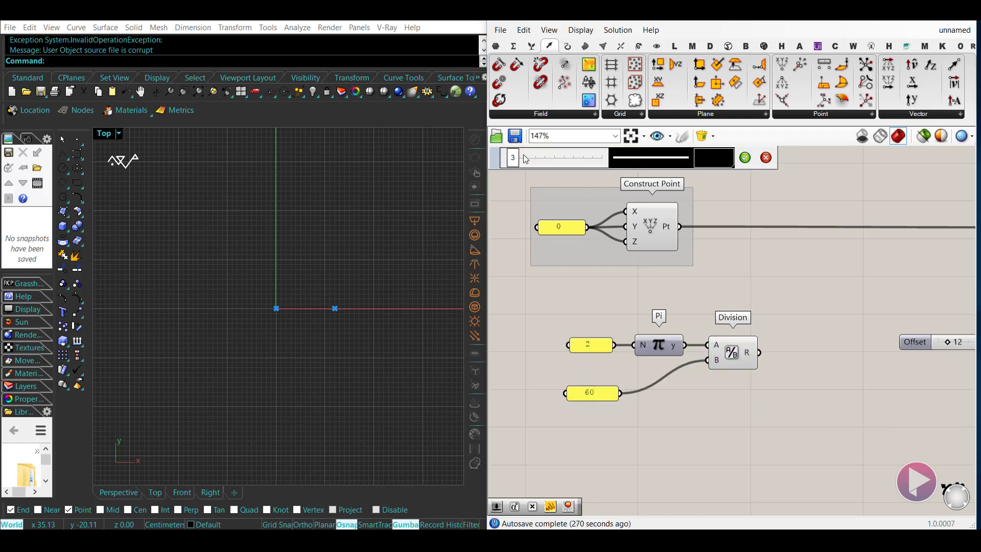
pyautogui.moveTo(512, 157); pyautogui.dragTo(508, 157)
pyautogui.moveTo(597, 305); pyautogui.dragTo(610, 313)
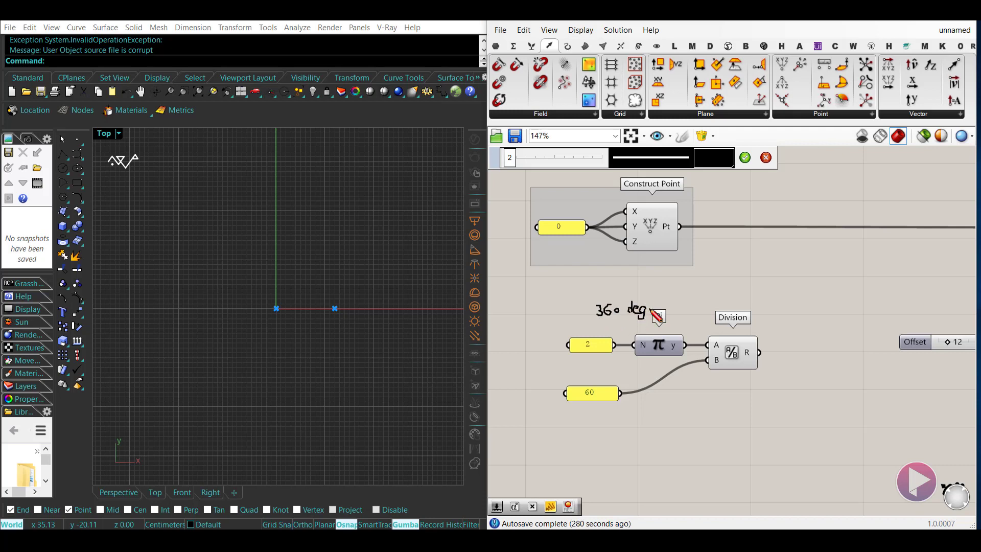
pyautogui.moveTo(687, 333)
pyautogui.mouseDown()
pyautogui.moveTo(583, 324)
pyautogui.moveTo(702, 375)
pyautogui.moveTo(690, 334)
pyautogui.mouseUp()
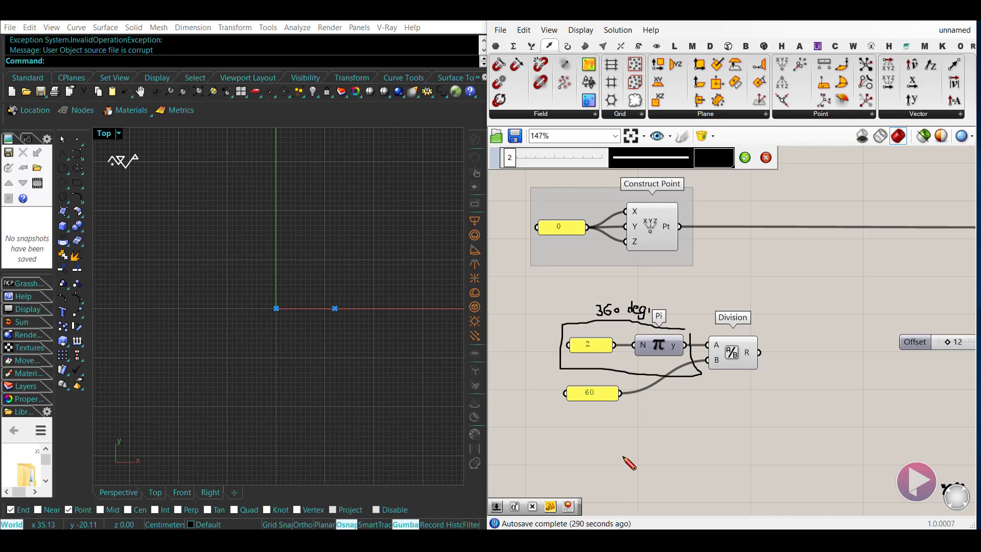
pyautogui.click(766, 157)
# - Add a Degrees component and connect the Division result to its R input
pyautogui.moveTo(705, 440)
pyautogui.mouseDown(button='right')
pyautogui.moveTo(658, 421)
pyautogui.moveTo(651, 400)
pyautogui.mouseUp(button='right')
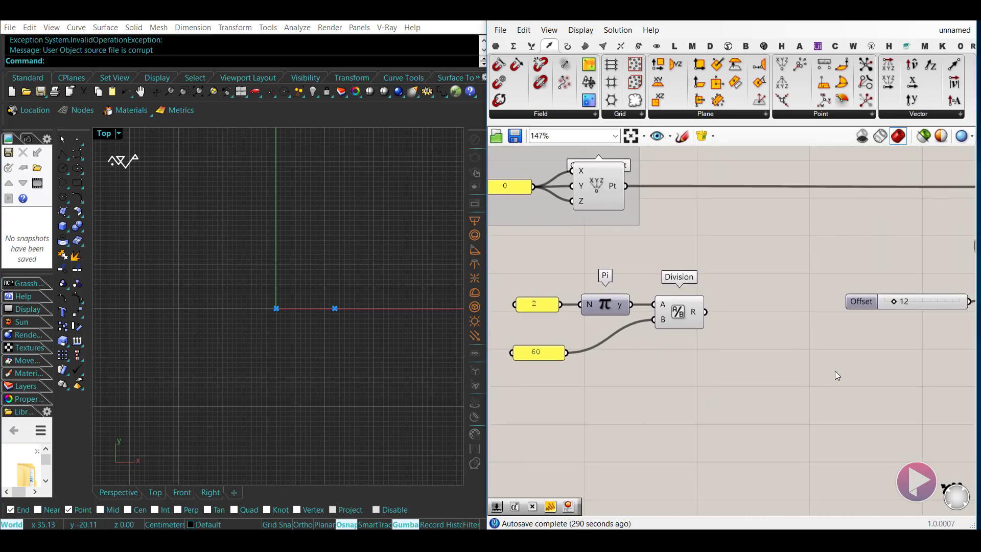
pyautogui.moveTo(759, 397); pyautogui.dragTo(723, 404, button='right')
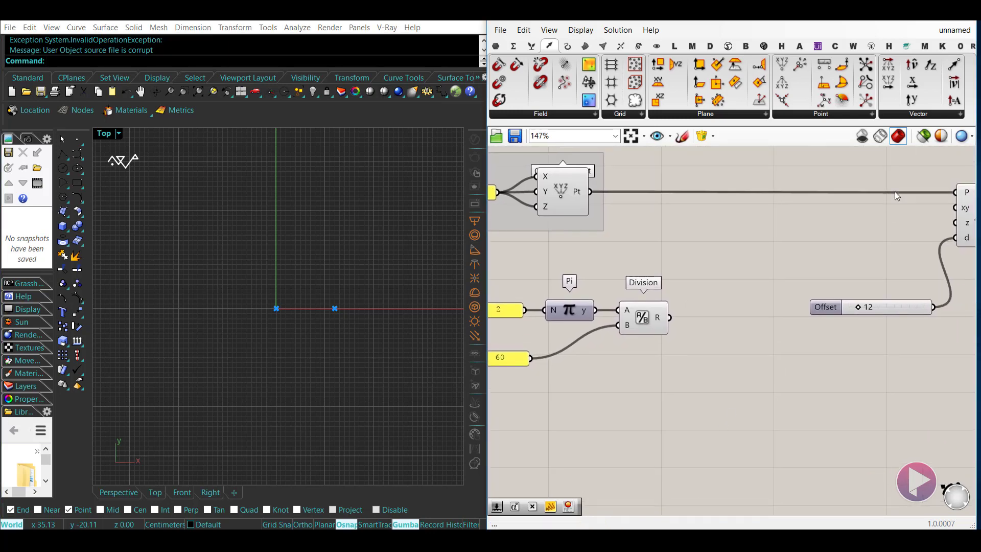
pyautogui.click(513, 45)
pyautogui.moveTo(878, 65); pyautogui.dragTo(715, 320)
# - Add a panel connected to the Degrees output, shrink its height and place it below the component
pyautogui.click(496, 46)
pyautogui.moveTo(712, 82); pyautogui.dragTo(769, 382)
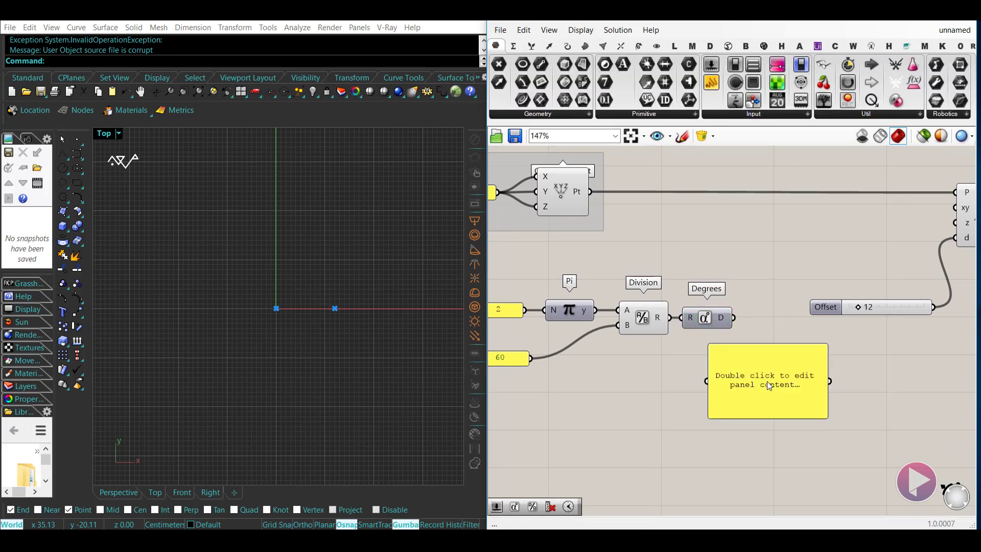
pyautogui.moveTo(735, 318); pyautogui.dragTo(708, 362)
pyautogui.moveTo(764, 420); pyautogui.dragTo(764, 372)
pyautogui.moveTo(717, 366); pyautogui.dragTo(759, 379)
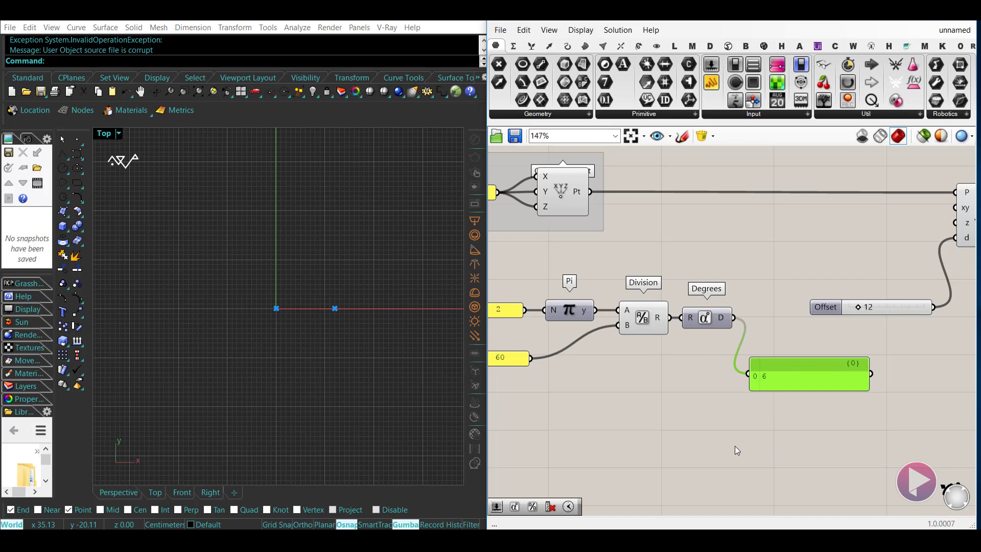
# - Place a Concatenate component beside the Degrees component
pyautogui.moveTo(737, 450); pyautogui.dragTo(690, 438, button='right')
pyautogui.click(514, 45)
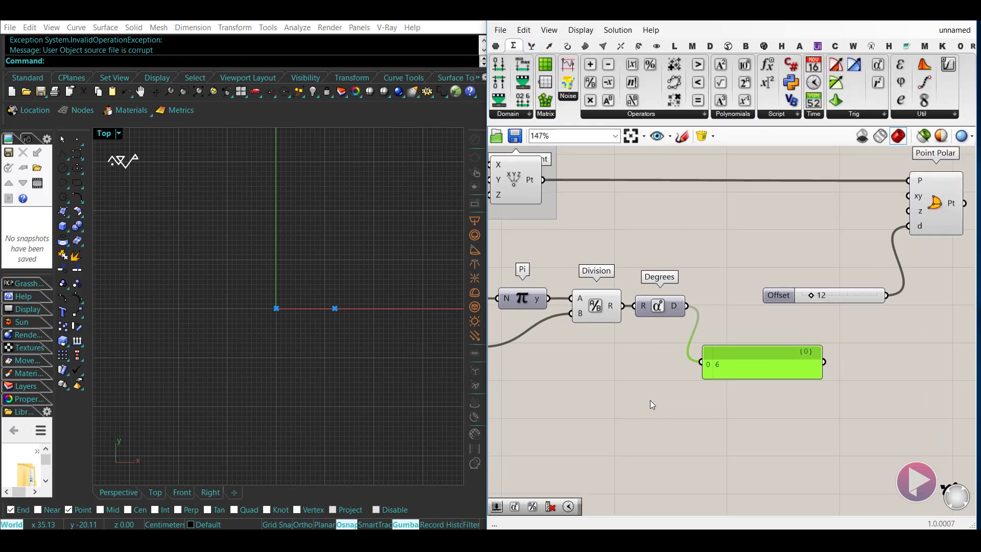
pyautogui.moveTo(654, 400); pyautogui.dragTo(657, 388, button='right')
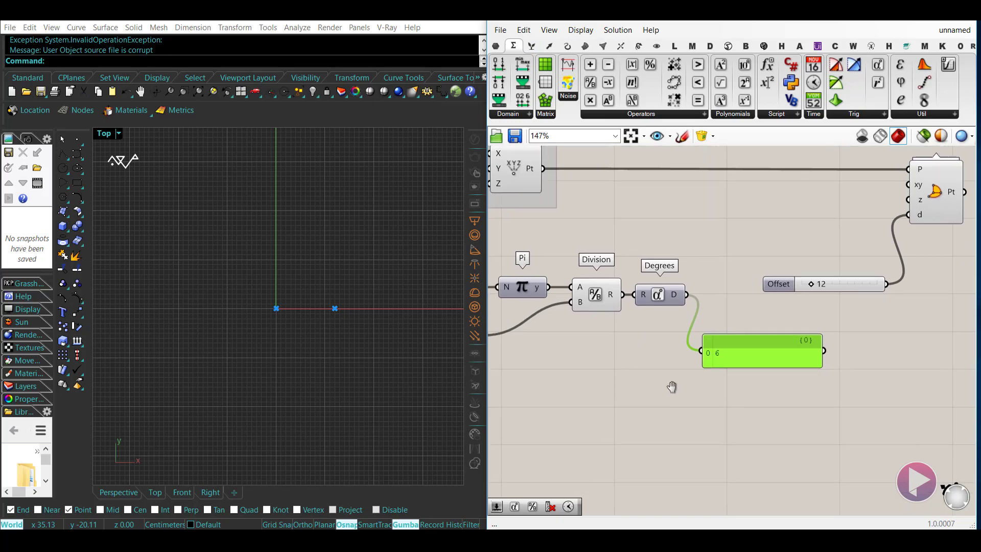
pyautogui.click(532, 46)
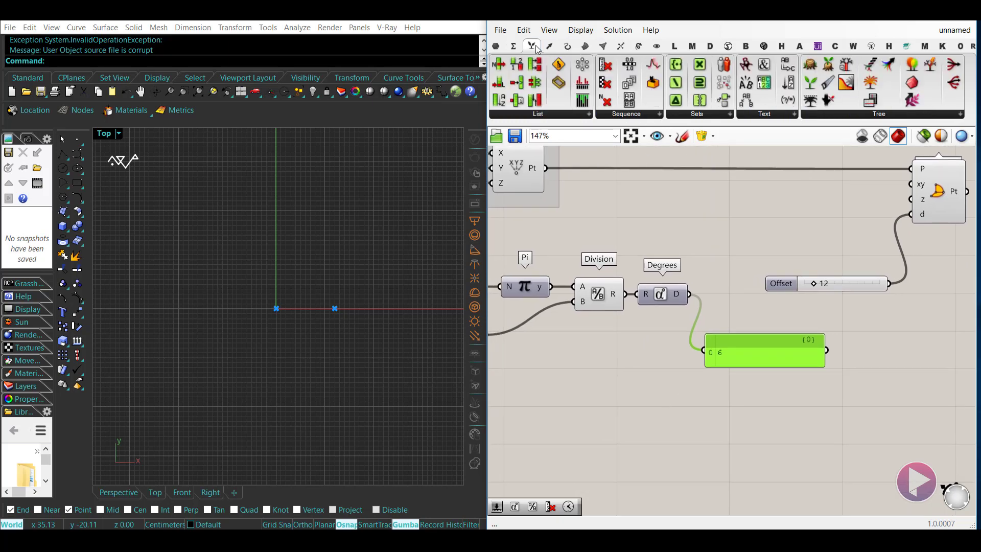
pyautogui.click(767, 118)
pyautogui.moveTo(797, 142); pyautogui.dragTo(689, 295)
# - Add a panel with the text "deg.", shrink it and place it beside the Concatenate inputs
pyautogui.doubleClick(596, 366)
pyautogui.doubleClick(592, 366)
pyautogui.write('deg.')
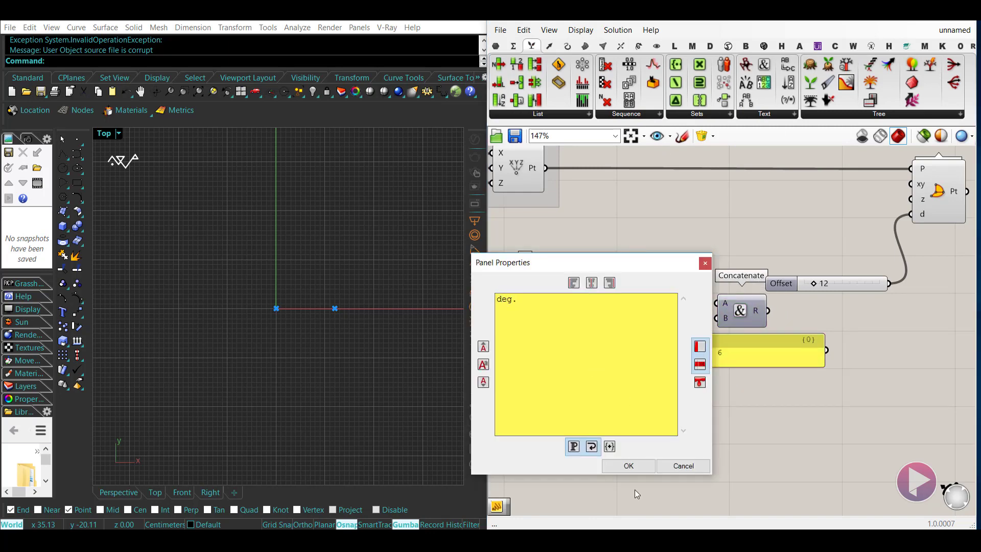
pyautogui.click(628, 466)
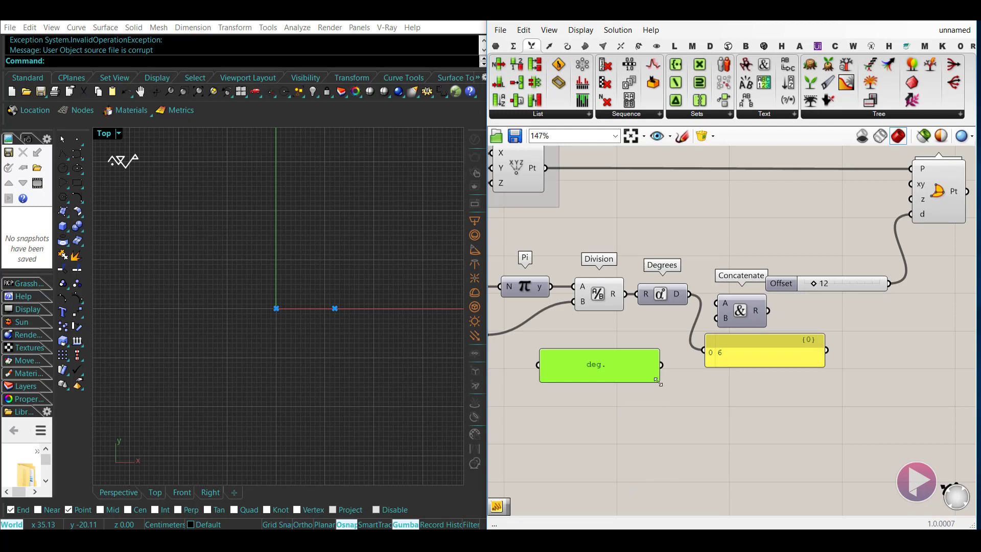
pyautogui.moveTo(658, 381); pyautogui.dragTo(650, 341)
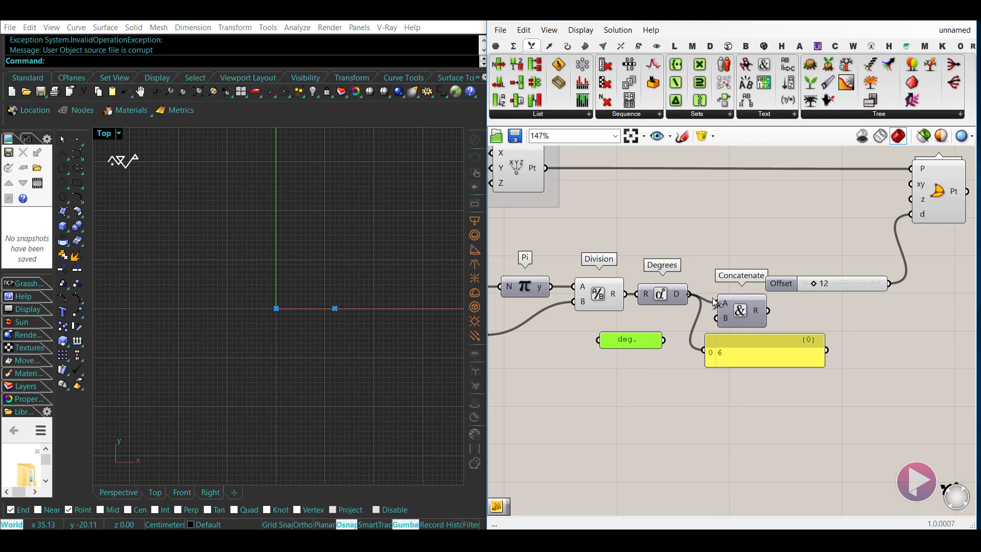
# - Concatenate the Degrees value with the "deg." panel, output it to the display panel, and insert a space before "deg."
pyautogui.moveTo(717, 318); pyautogui.dragTo(768, 310)
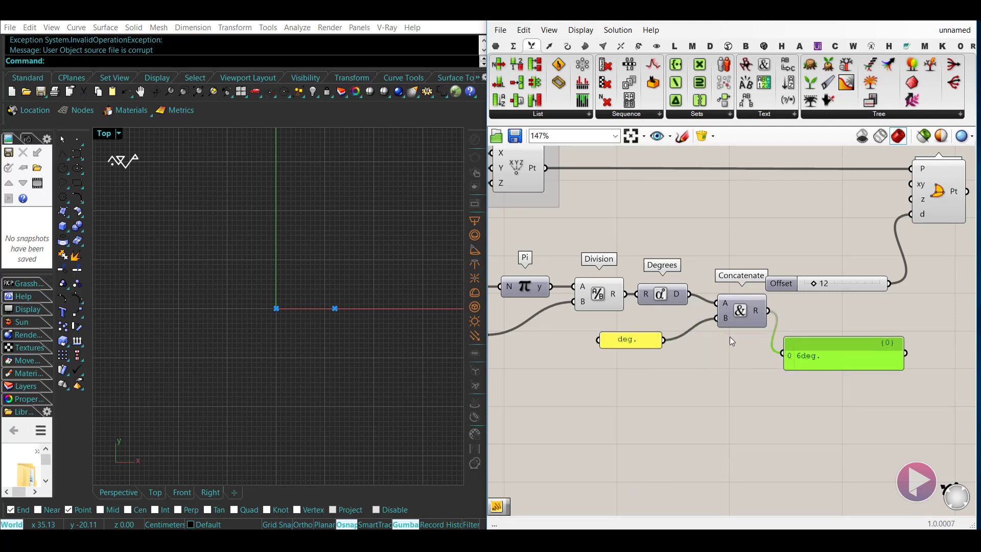
pyautogui.doubleClick(630, 342)
pyautogui.click(666, 435)
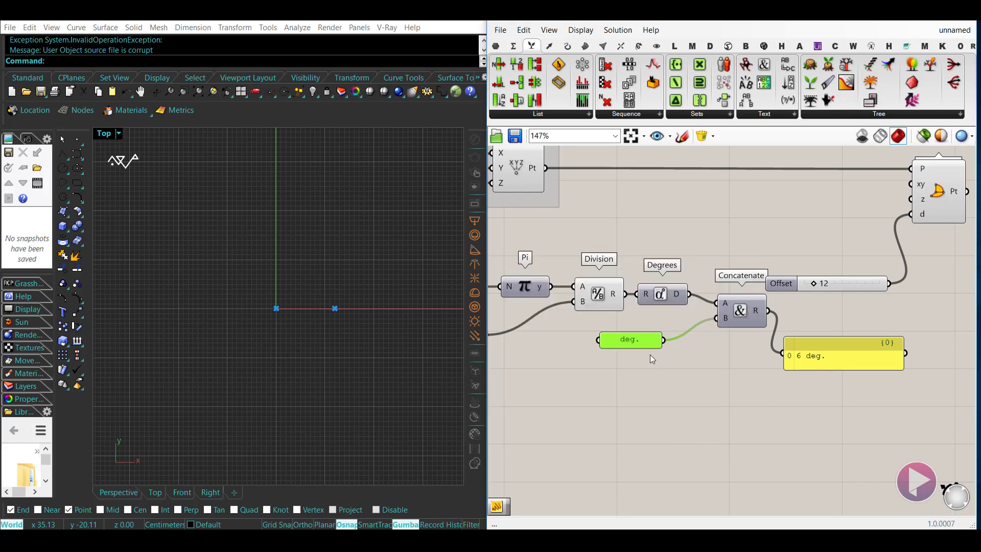
# - Shift Point Polar and its Offset slider farther away from the Concatenate component
pyautogui.click(859, 314)
pyautogui.moveTo(860, 312); pyautogui.dragTo(756, 335, button='right')
pyautogui.scroll(-5, 717, 225)
pyautogui.moveTo(834, 331); pyautogui.dragTo(823, 216)
pyautogui.scroll(3, 685, 270)
pyautogui.click(708, 301)
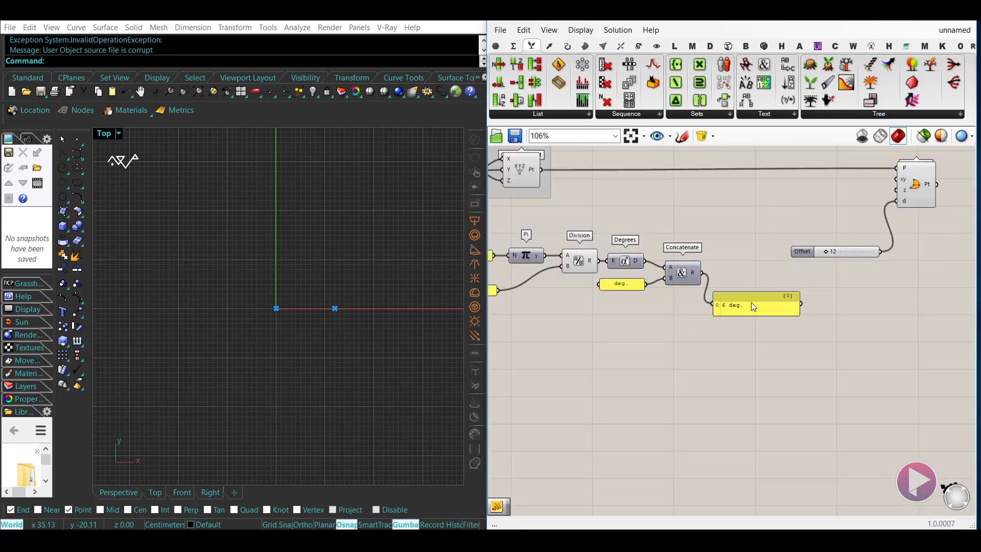
# - Enlarge and reposition the result panel, and align the Concatenate component with the Degrees component
pyautogui.click(752, 302)
pyautogui.moveTo(695, 309); pyautogui.dragTo(695, 323, button='right')
pyautogui.moveTo(749, 326); pyautogui.dragTo(749, 332)
pyautogui.click(687, 312)
pyautogui.moveTo(683, 294); pyautogui.dragTo(684, 308, button='right')
pyautogui.moveTo(683, 305); pyautogui.dragTo(679, 304)
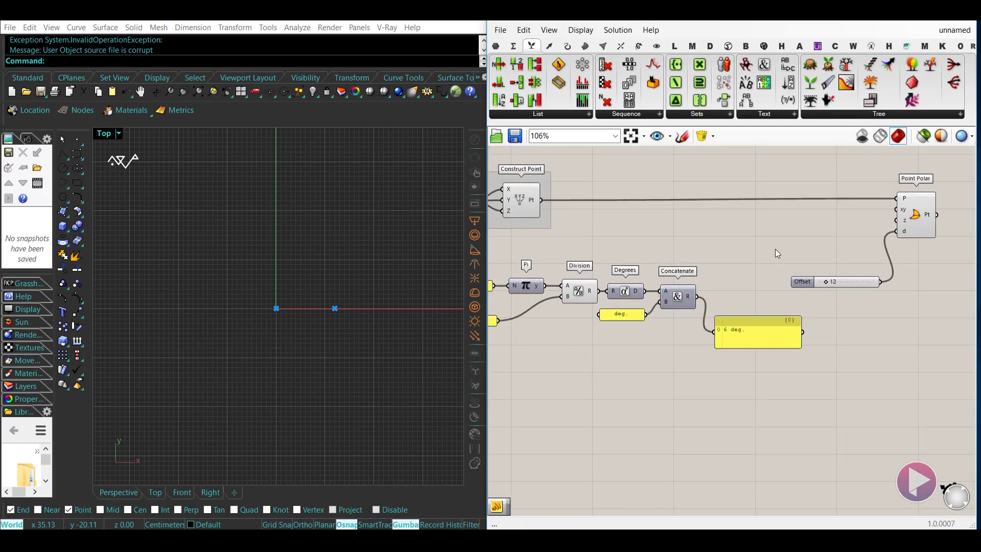
# - Add a Mass Addition component fed by the Degrees output and place it above the lowered Concatenate component
pyautogui.scroll(1, 775, 250)
pyautogui.click(515, 46)
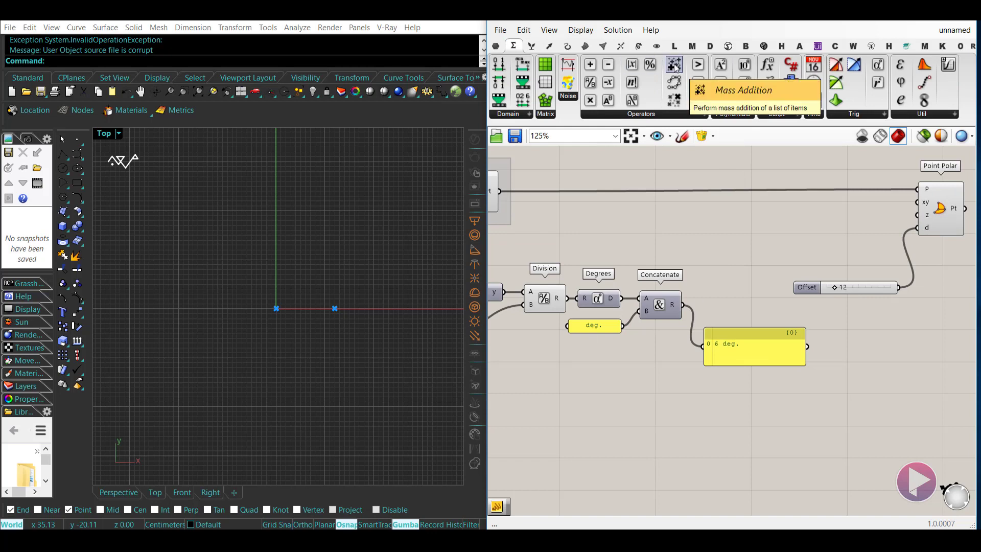
pyautogui.moveTo(675, 64); pyautogui.dragTo(687, 306)
pyautogui.moveTo(754, 280); pyautogui.dragTo(744, 277)
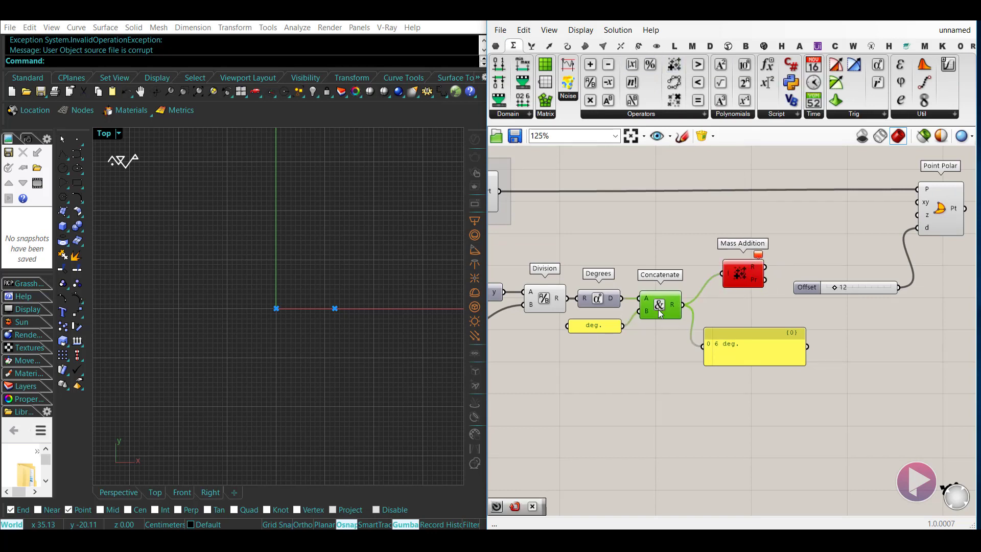
pyautogui.moveTo(659, 299); pyautogui.dragTo(661, 314)
pyautogui.moveTo(622, 298); pyautogui.dragTo(723, 275)
pyautogui.moveTo(744, 275); pyautogui.dragTo(718, 300)
pyautogui.moveTo(674, 397); pyautogui.dragTo(648, 395, button='right')
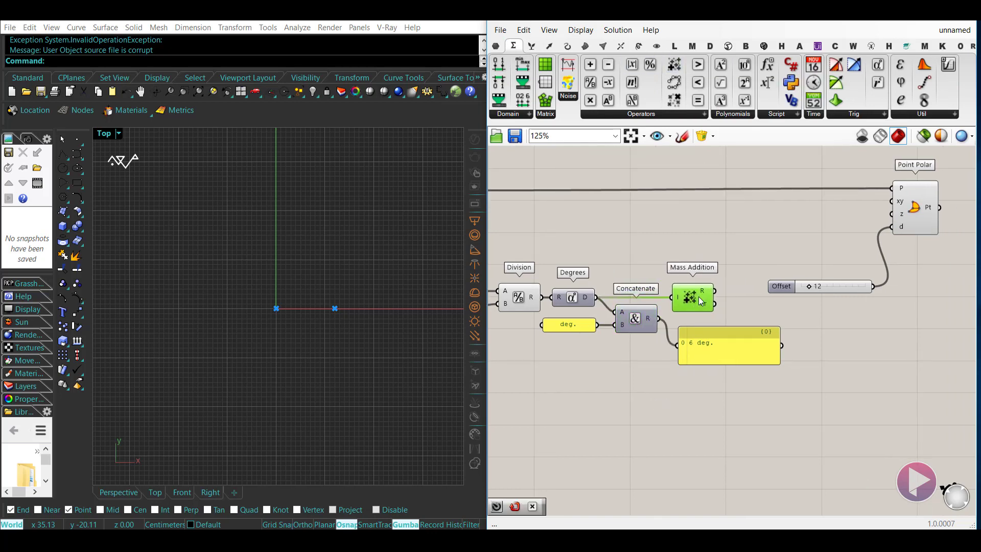
# - Connect the Mass Addition result to the xy angle input of Point Polar
pyautogui.moveTo(831, 345); pyautogui.dragTo(808, 345, button='right')
pyautogui.click(808, 345)
pyautogui.moveTo(693, 290); pyautogui.dragTo(870, 200)
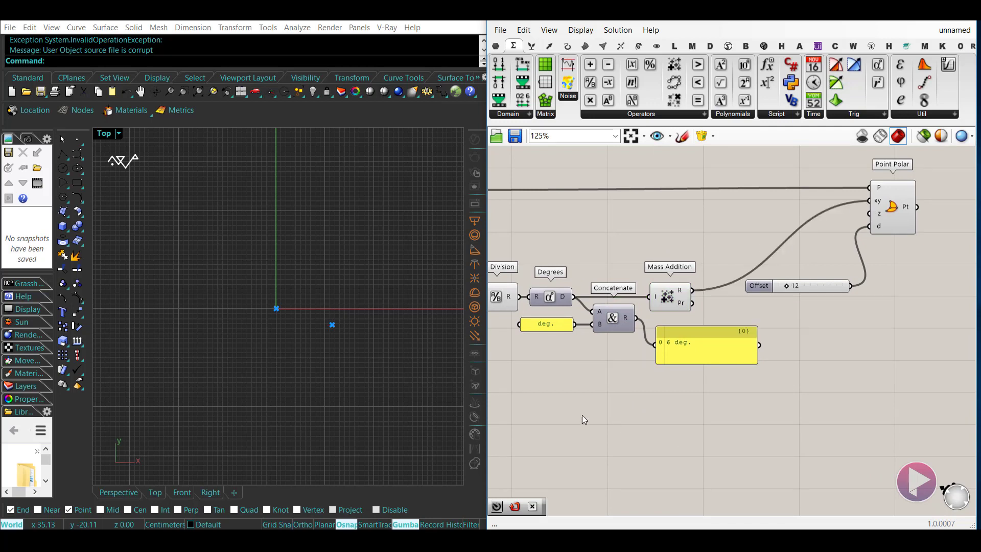
# - Insert a Multiplication component between Mass Addition and Point Polar's xy input, with a copied Offset slider set to 32 as its second factor
pyautogui.doubleClick(674, 419)
pyautogui.write('*12+')
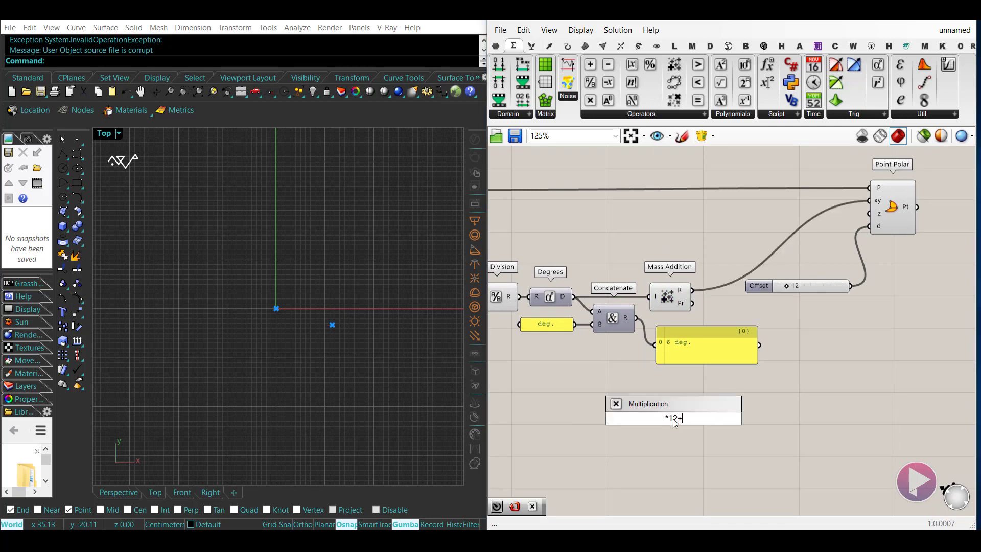
pyautogui.press('Return')
pyautogui.moveTo(674, 422); pyautogui.dragTo(693, 289)
pyautogui.keyDown('alt'); pyautogui.moveTo(765, 286); pyautogui.dragTo(574, 262); pyautogui.keyUp('alt')
pyautogui.moveTo(659, 262); pyautogui.dragTo(707, 256)
pyautogui.moveTo(751, 249); pyautogui.dragTo(852, 201)
pyautogui.moveTo(587, 262); pyautogui.dragTo(612, 266)
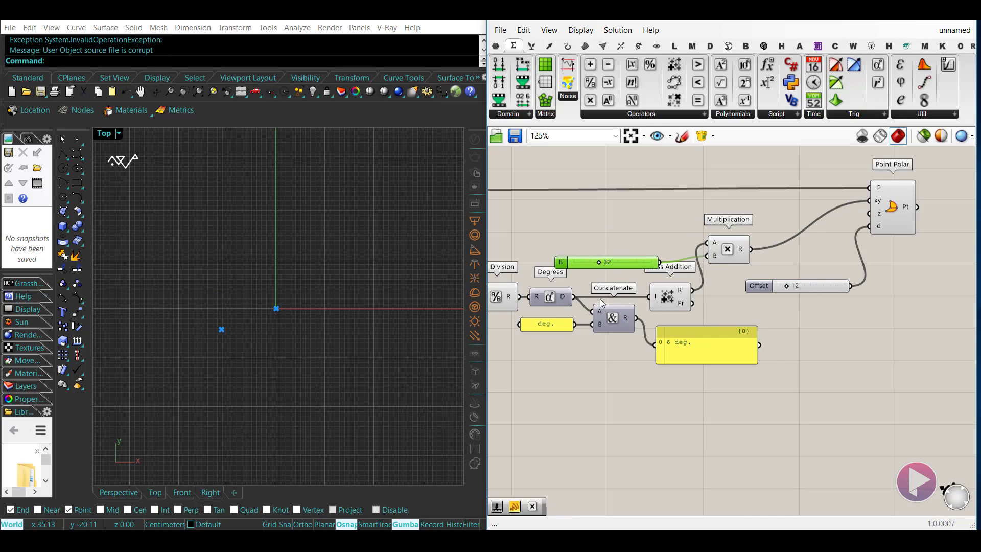
# - Insert a Data Recorder between Multiplication and Point Polar's xy input, and raise the multiplier slider to 50 to record several angles
pyautogui.doubleClick(736, 414)
pyautogui.write('recor')
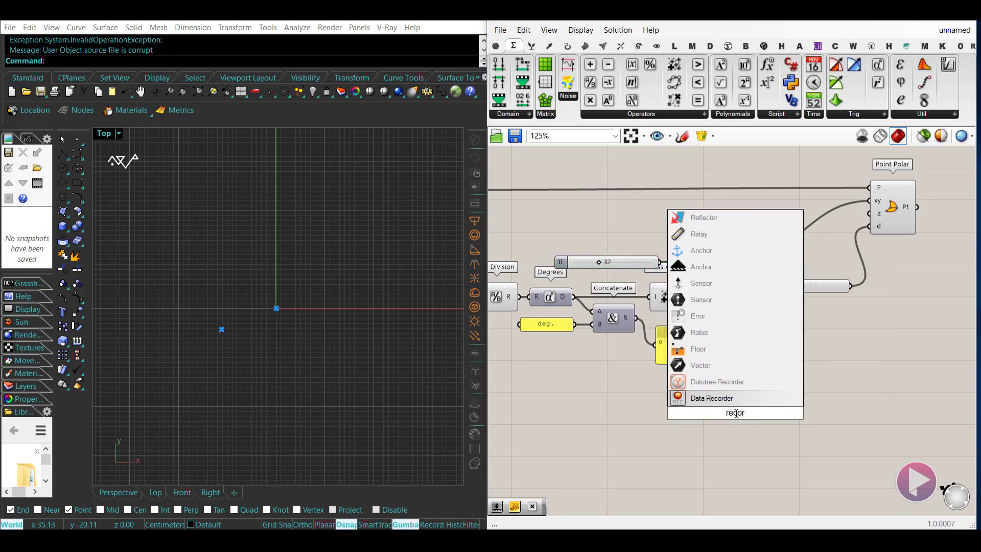
pyautogui.press('Return')
pyautogui.moveTo(736, 413); pyautogui.dragTo(750, 250)
pyautogui.moveTo(827, 230); pyautogui.dragTo(870, 201)
pyautogui.moveTo(601, 263); pyautogui.dragTo(616, 264)
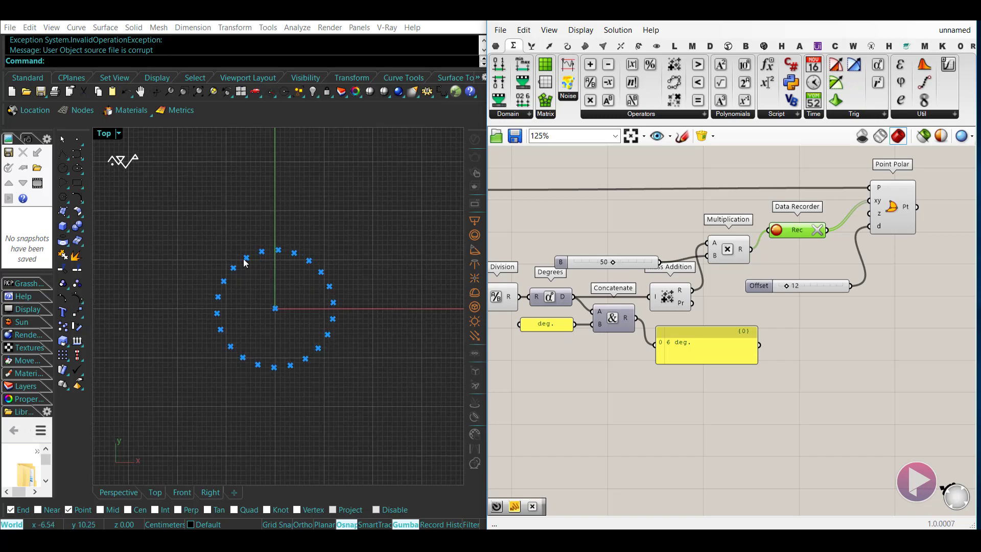
# - Delete the Multiplication component and its multiplier slider
pyautogui.moveTo(738, 261); pyautogui.dragTo(717, 234)
pyautogui.press('Delete')
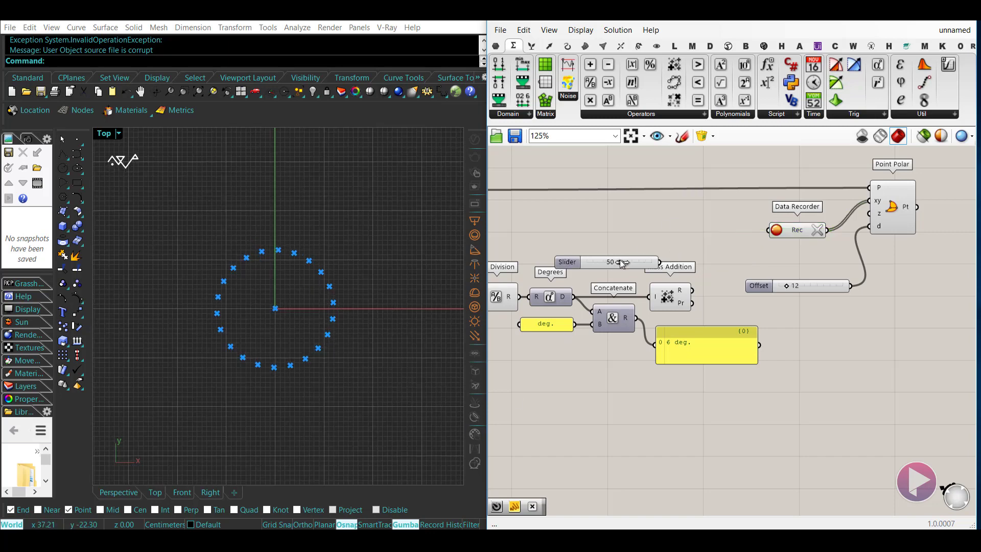
pyautogui.click(630, 260)
pyautogui.press('Delete')
# - Place the Data Recorder between Degrees and Mass Addition, and wire the Mass Addition result directly to Point Polar's xy input
pyautogui.moveTo(794, 234); pyautogui.dragTo(574, 297)
pyautogui.moveTo(673, 287)
pyautogui.mouseDown()
pyautogui.moveTo(698, 287)
pyautogui.moveTo(645, 267)
pyautogui.moveTo(624, 293)
pyautogui.moveTo(679, 287)
pyautogui.moveTo(870, 200)
pyautogui.moveTo(689, 287)
pyautogui.mouseUp()
pyautogui.click(583, 399)
pyautogui.moveTo(580, 400); pyautogui.dragTo(654, 391, button='right')
pyautogui.moveTo(700, 418); pyautogui.dragTo(726, 426, button='right')
# - Add a 1-second Timer, link it to the Data Recorder, position it above the Degrees component, and pause it
pyautogui.doubleClick(727, 229)
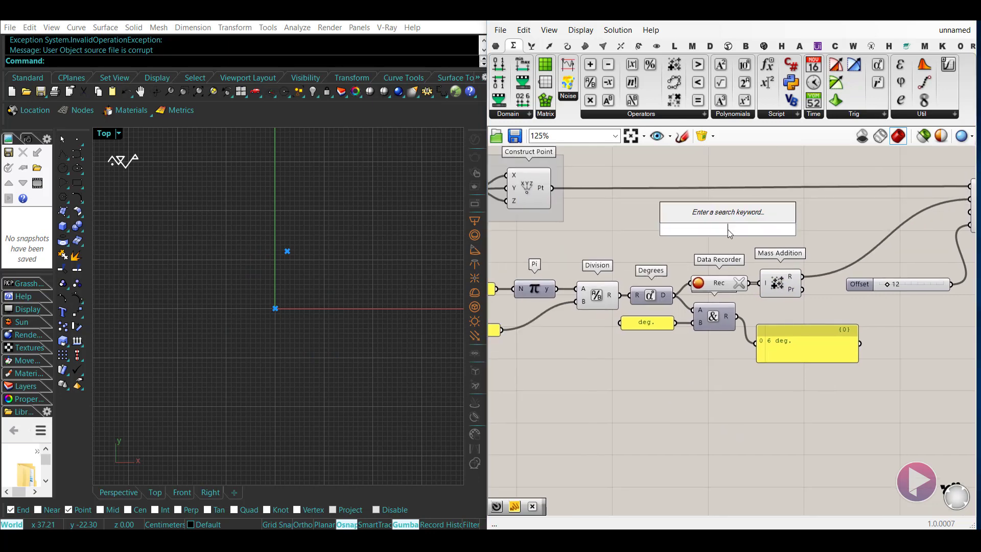
pyautogui.write('timer')
pyautogui.press('Return')
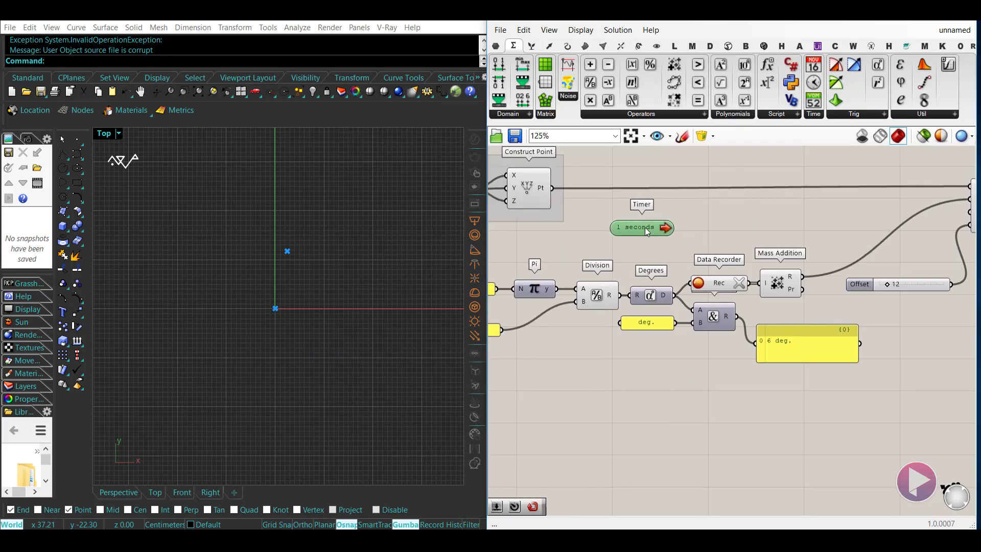
pyautogui.moveTo(719, 248); pyautogui.dragTo(718, 283)
pyautogui.moveTo(655, 223); pyautogui.dragTo(681, 213)
pyautogui.click(656, 247)
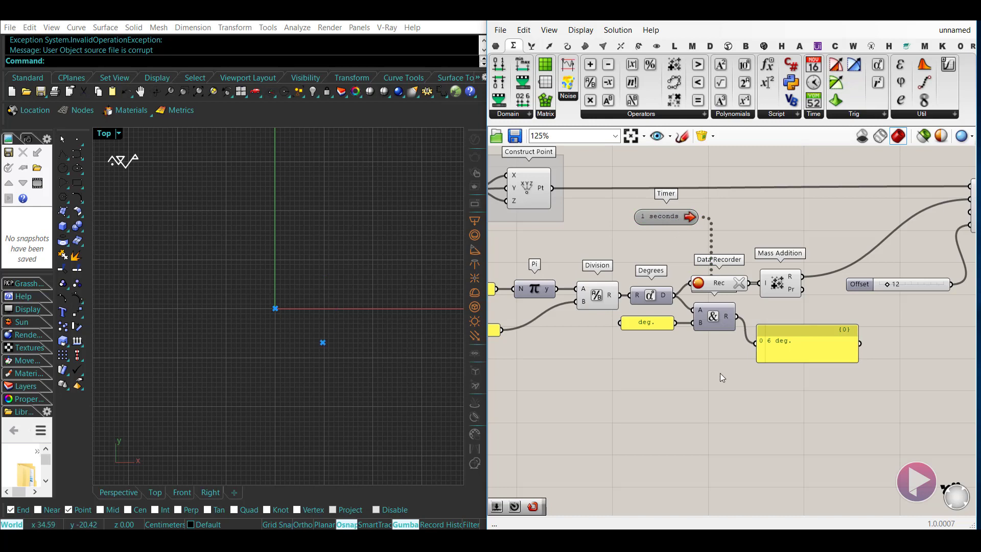
pyautogui.doubleClick(682, 217)
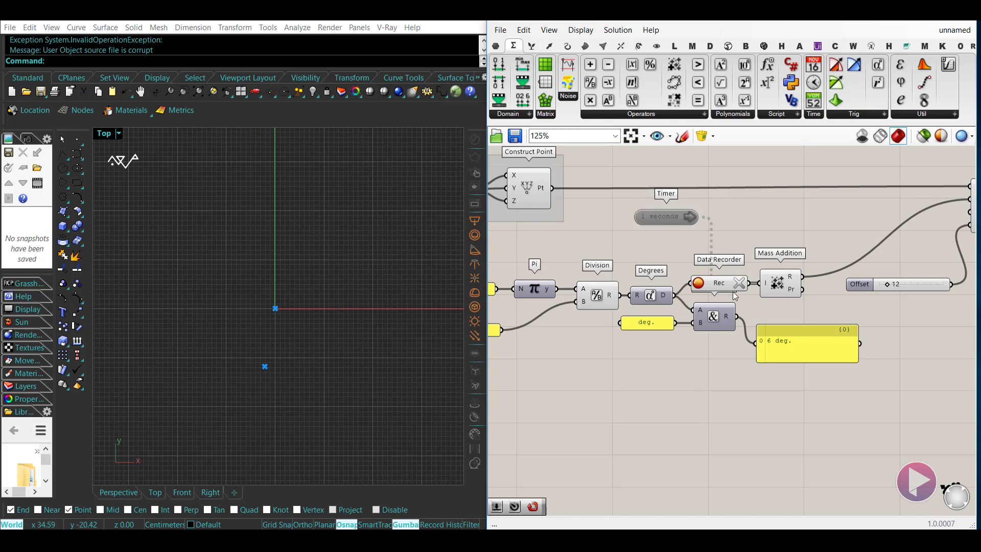
# - Move the Data Recorder behind Mass Addition so it records the sums, and display its output in a new panel
pyautogui.moveTo(730, 285); pyautogui.dragTo(795, 249)
pyautogui.moveTo(760, 282); pyautogui.dragTo(755, 247)
pyautogui.moveTo(837, 257); pyautogui.dragTo(775, 279, button='right')
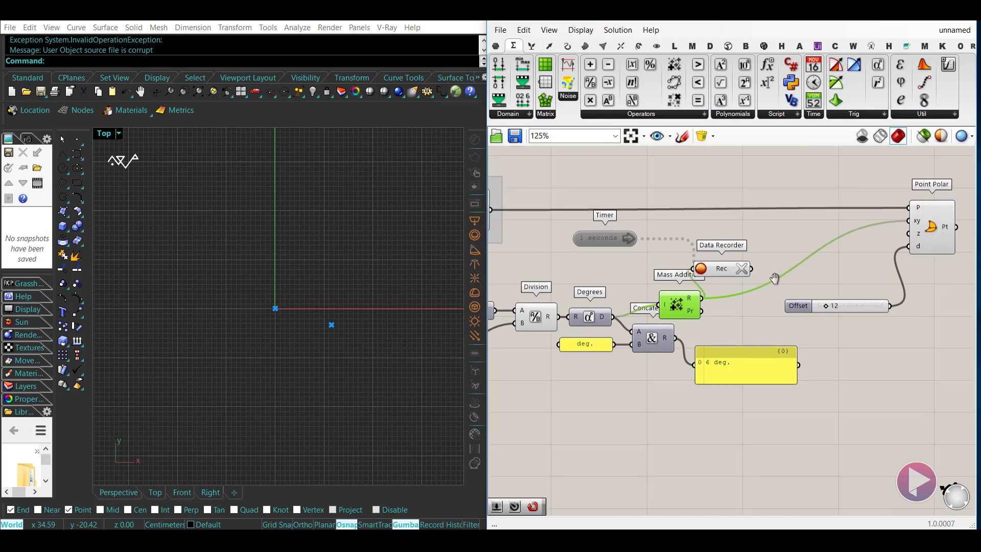
pyautogui.moveTo(720, 355); pyautogui.dragTo(751, 269)
pyautogui.moveTo(844, 388); pyautogui.dragTo(845, 422)
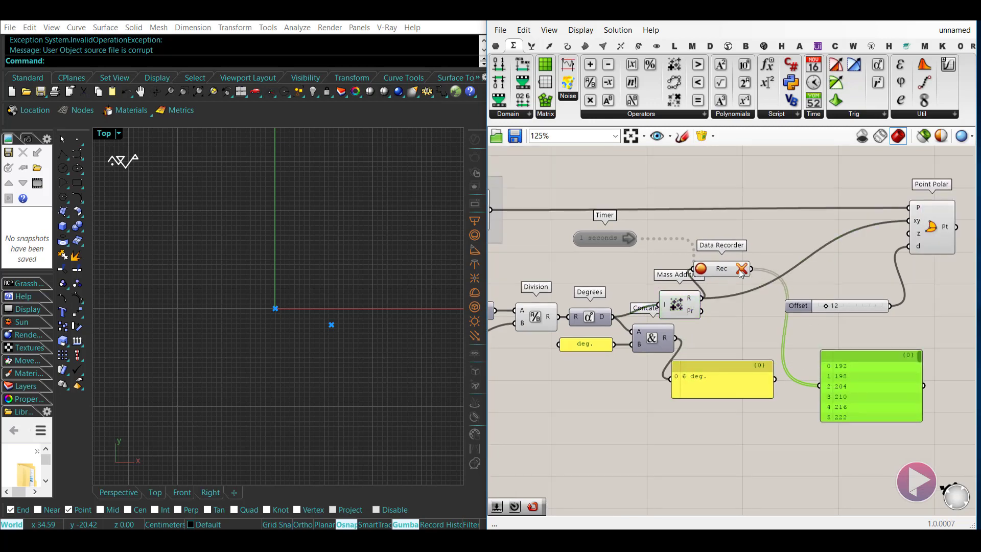
# - Clear the Data Recorder, connect it to Point Polar's xy input, and run the Timer briefly before pausing it
pyautogui.click(743, 268)
pyautogui.moveTo(752, 268); pyautogui.dragTo(909, 220)
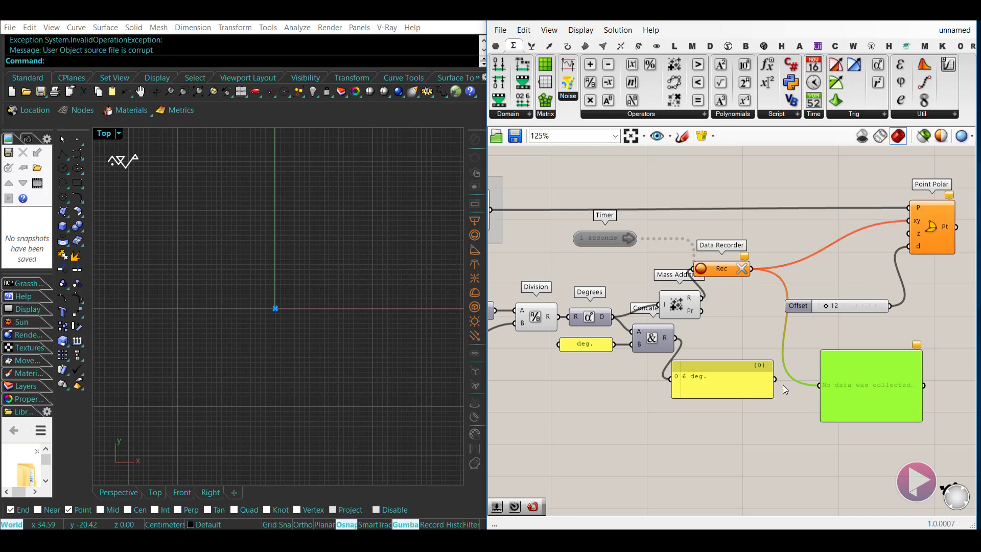
pyautogui.doubleClick(608, 238)
pyautogui.click(611, 281)
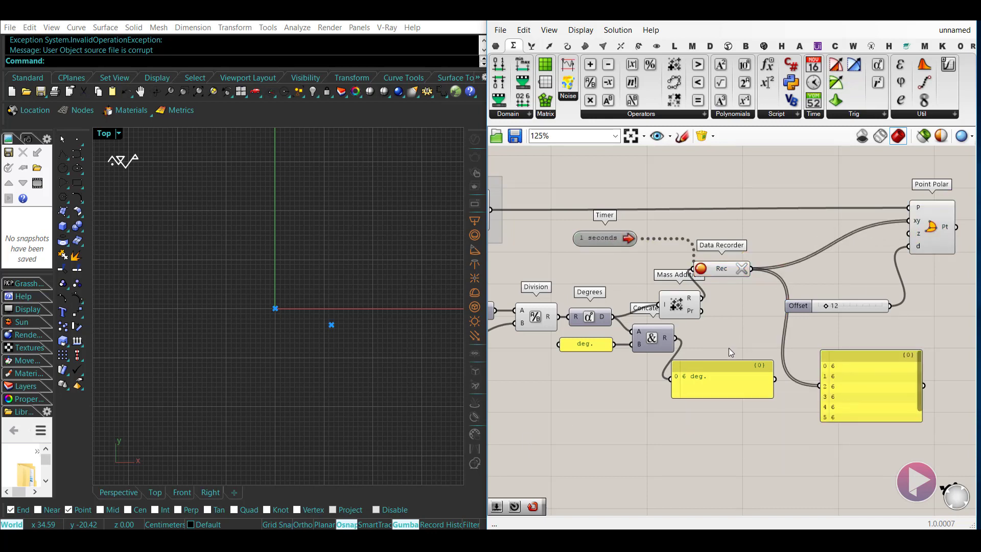
pyautogui.click(614, 238)
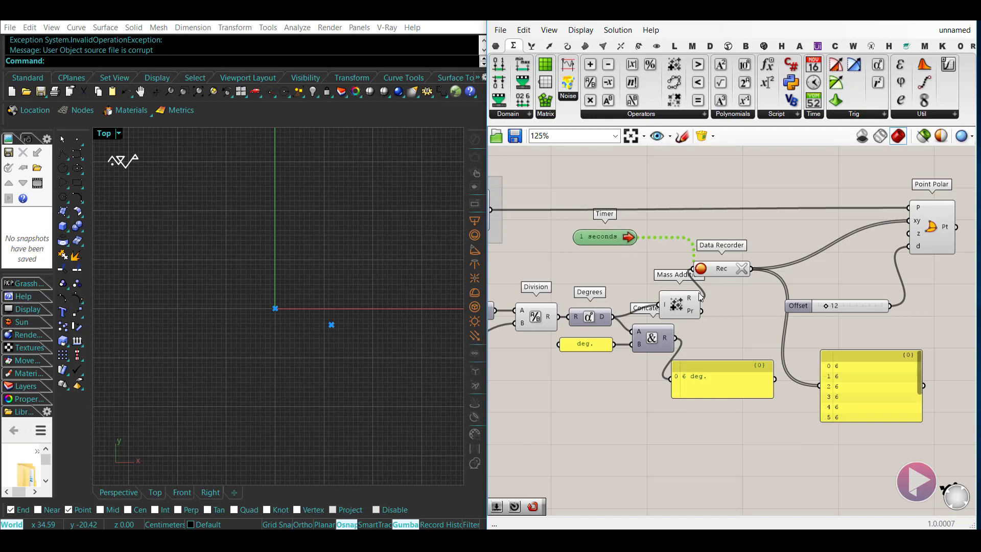
pyautogui.doubleClick(622, 238)
# - Put the Data Recorder back between Degrees and Mass Addition, and feed the Mass Addition result to Point Polar's xy input and the value panel
pyautogui.moveTo(703, 298); pyautogui.dragTo(909, 221)
pyautogui.moveTo(682, 307); pyautogui.dragTo(734, 309)
pyautogui.moveTo(722, 269); pyautogui.dragTo(680, 283)
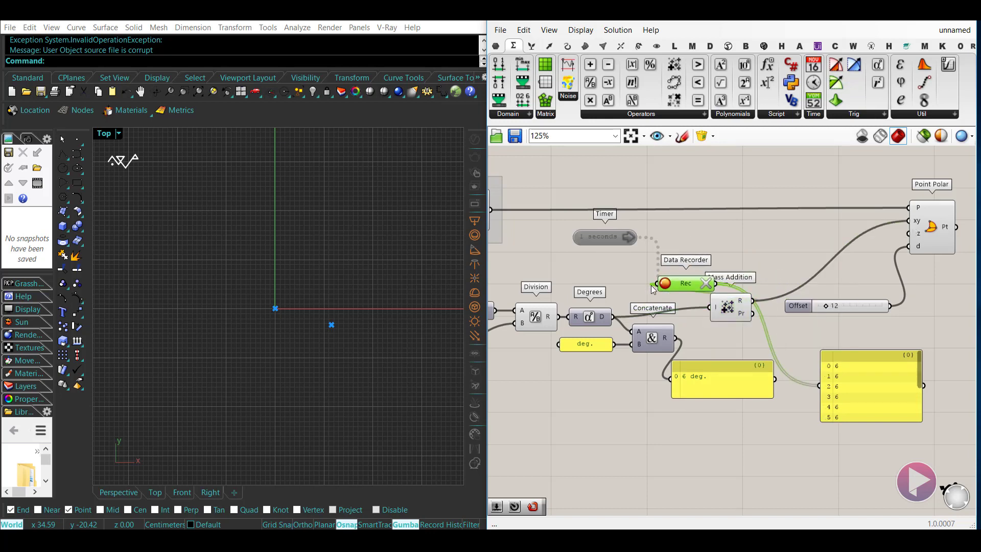
pyautogui.moveTo(613, 317); pyautogui.dragTo(668, 309)
pyautogui.moveTo(690, 308); pyautogui.dragTo(819, 386)
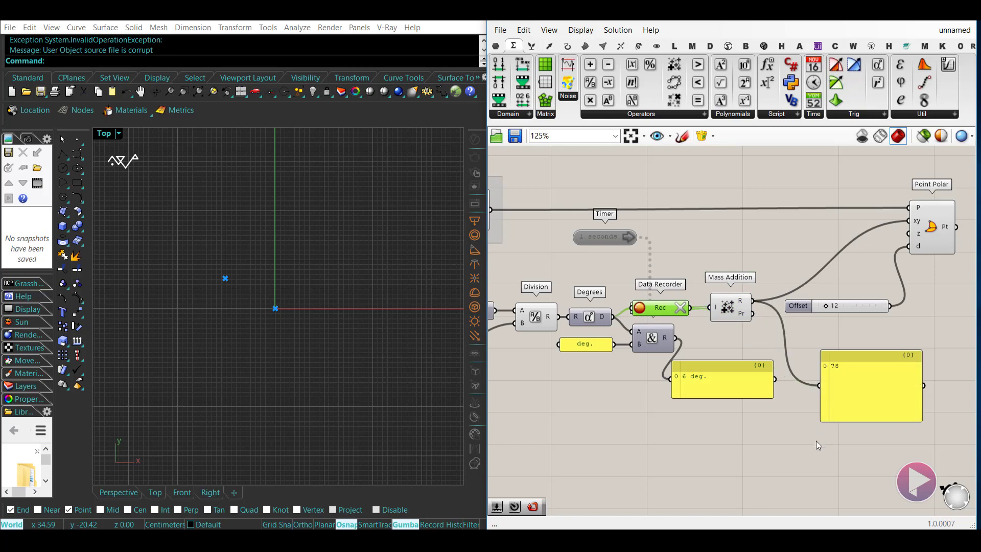
# - Move Mass Addition closer to the Data Recorder, then run the Timer briefly and pause it
pyautogui.moveTo(735, 308); pyautogui.dragTo(726, 308)
pyautogui.doubleClick(598, 238)
pyautogui.click(584, 256)
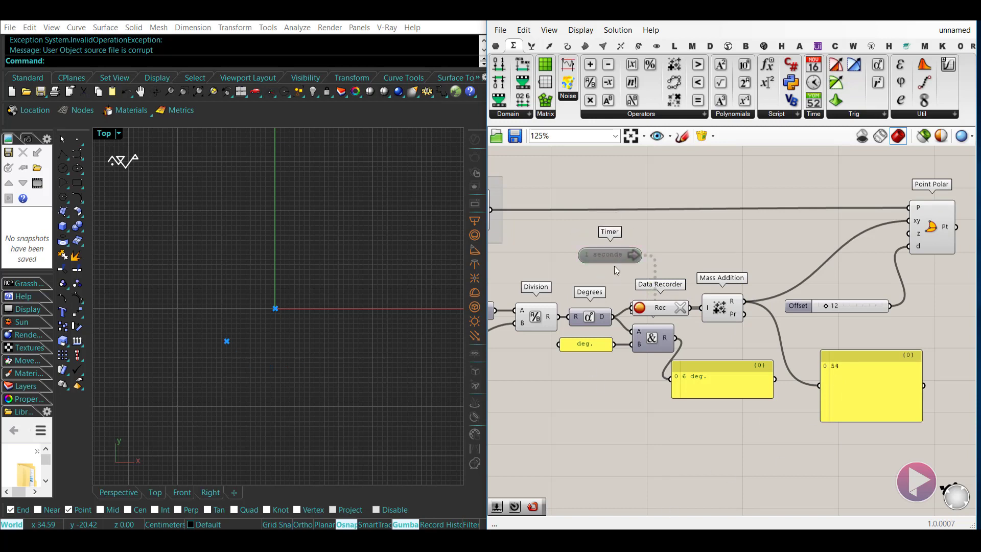
# - Shorten the Mass Addition value panel and reposition it and the "deg." result panel to free up space
pyautogui.moveTo(849, 422); pyautogui.dragTo(853, 384)
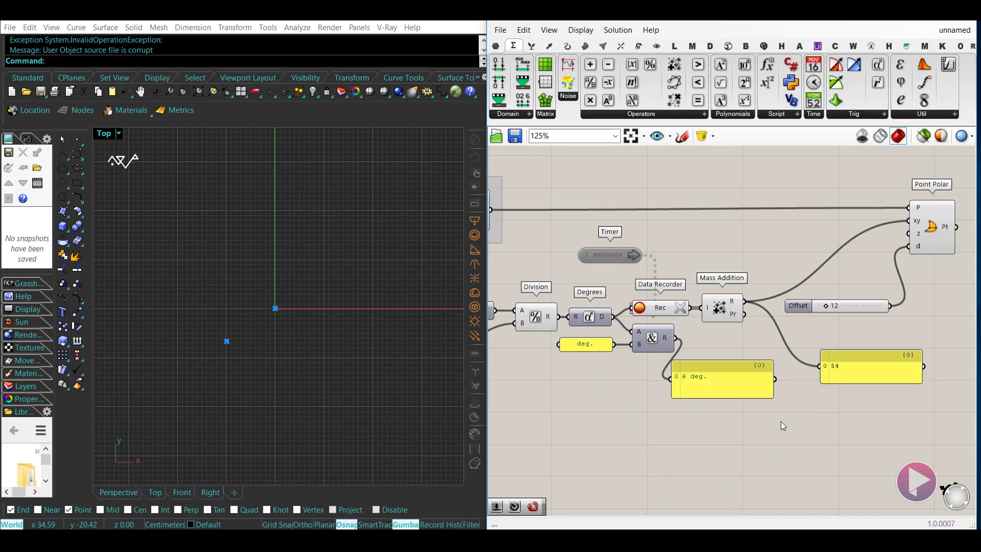
pyautogui.moveTo(781, 421); pyautogui.dragTo(730, 431, button='right')
pyautogui.moveTo(783, 365); pyautogui.dragTo(768, 367)
pyautogui.moveTo(688, 377); pyautogui.dragTo(705, 394)
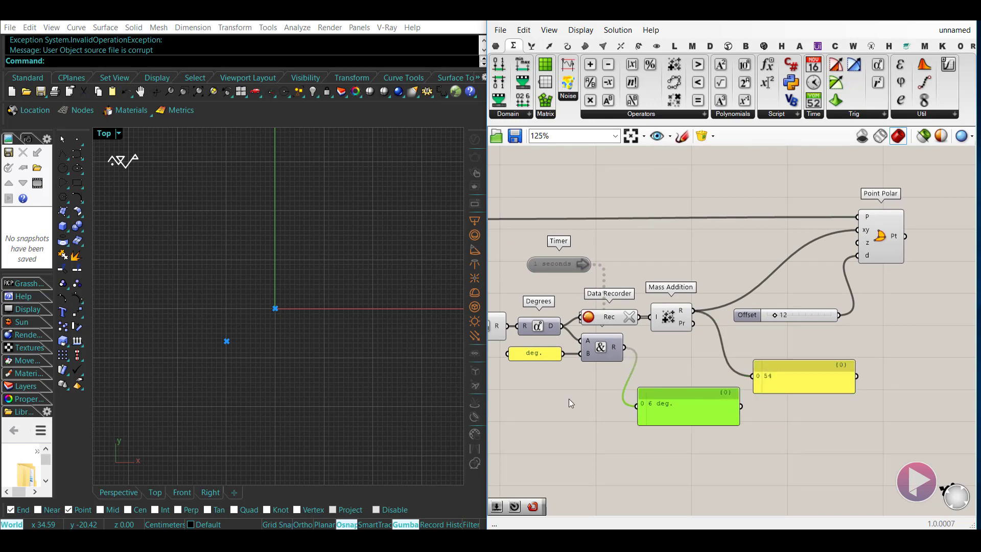
# - Move Concatenate and the "deg." panel below Mass Addition, and feed the Mass Addition result into Concatenate's A input
pyautogui.moveTo(569, 399); pyautogui.dragTo(613, 412, button='right')
pyautogui.moveTo(653, 393); pyautogui.dragTo(593, 371)
pyautogui.moveTo(592, 371); pyautogui.dragTo(537, 355, button='right')
pyautogui.moveTo(597, 352); pyautogui.dragTo(717, 356)
pyautogui.moveTo(782, 352); pyautogui.dragTo(716, 369)
pyautogui.moveTo(775, 391); pyautogui.dragTo(701, 381, button='right')
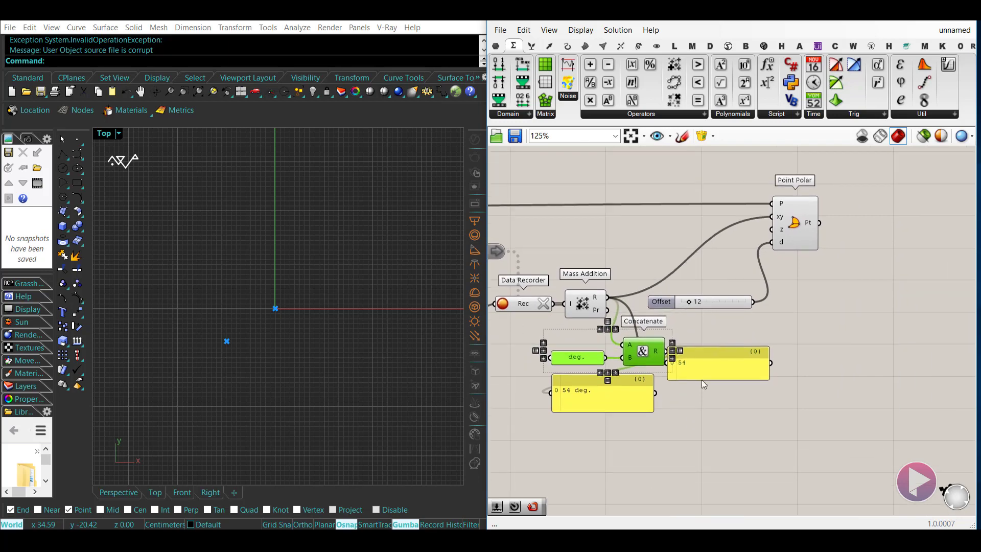
# - Place the concatenated result panel directly beside Concatenate and move the plain value panel farther away
pyautogui.moveTo(708, 371); pyautogui.dragTo(804, 365)
pyautogui.moveTo(639, 392); pyautogui.dragTo(832, 317)
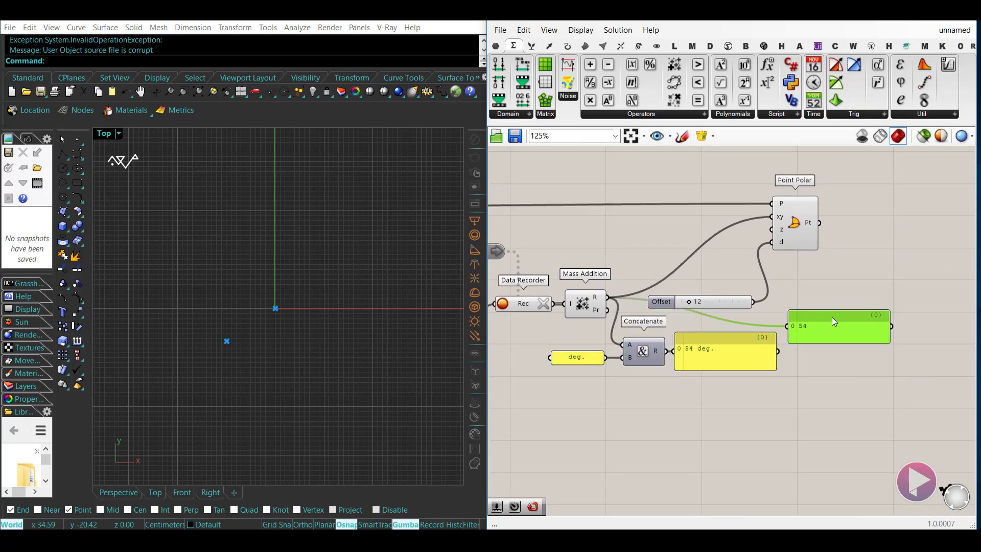
pyautogui.moveTo(581, 357); pyautogui.dragTo(588, 357)
pyautogui.click(617, 388)
# - Start the Timer and clear the values stored in the Data Recorder
pyautogui.moveTo(618, 387); pyautogui.dragTo(742, 403, button='right')
pyautogui.doubleClick(606, 266)
pyautogui.click(801, 397)
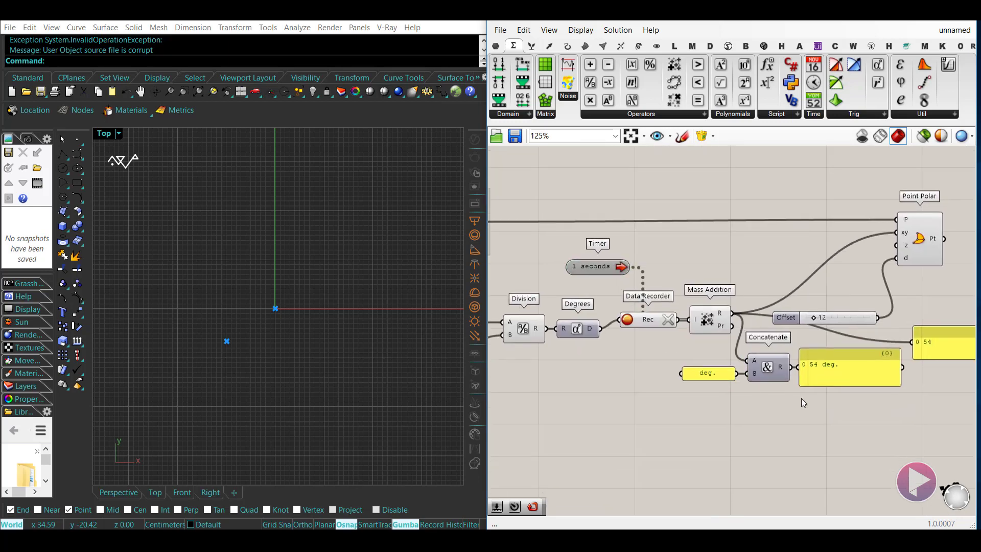
pyautogui.click(668, 320)
pyautogui.moveTo(845, 420); pyautogui.dragTo(769, 427, button='right')
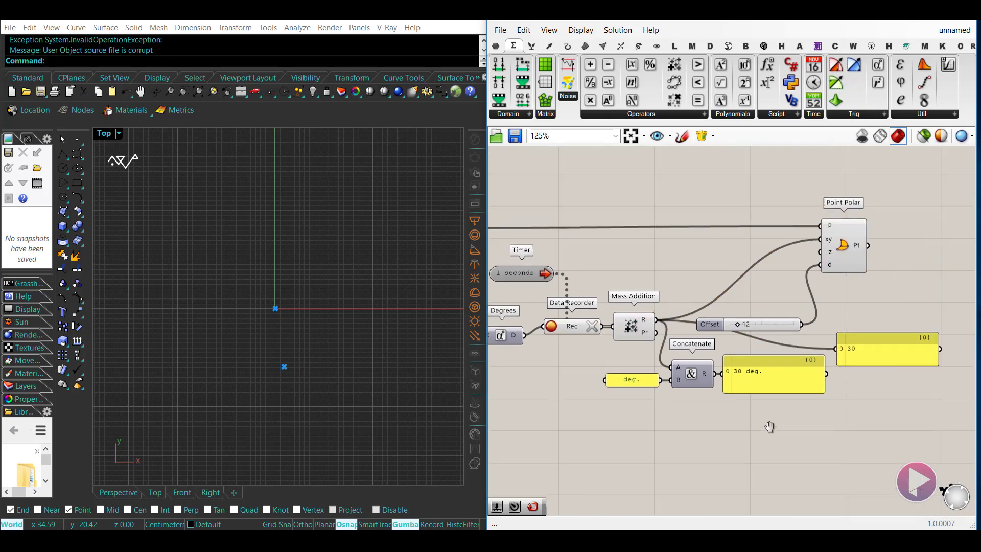
# - Delete the plain Mass Addition value panel and set the Offset slider to 31
pyautogui.click(871, 356)
pyautogui.press('Delete')
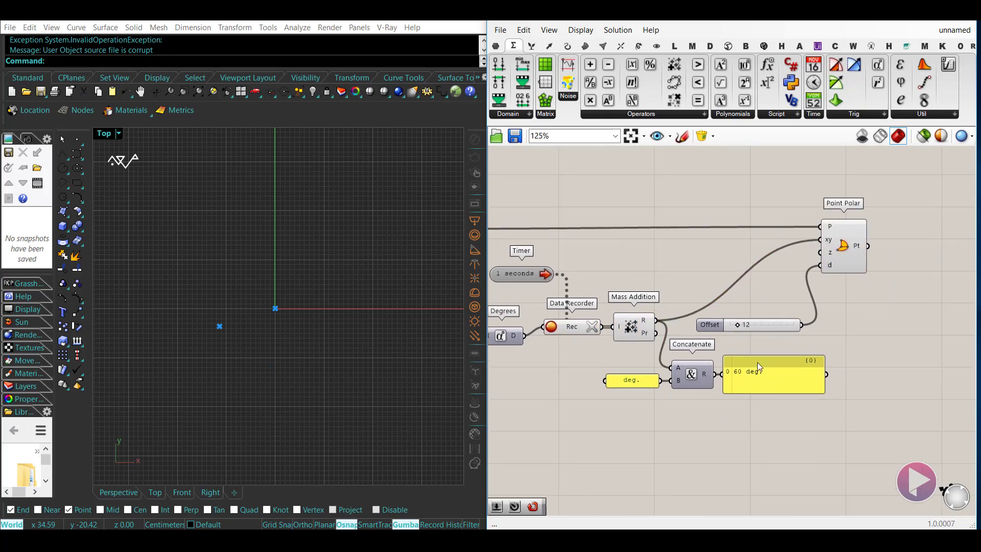
pyautogui.moveTo(738, 325); pyautogui.dragTo(746, 324)
pyautogui.moveTo(734, 456); pyautogui.dragTo(785, 457, button='right')
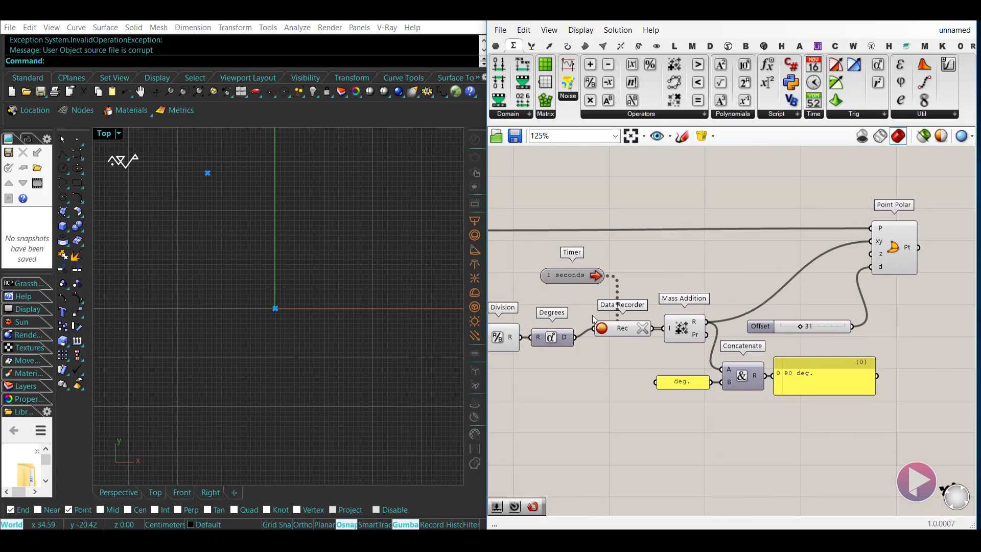
# - Add a Line component from the Construct Point origin to the Point Polar point, routing the origin wire through a Relay
pyautogui.scroll(-4, 598, 425)
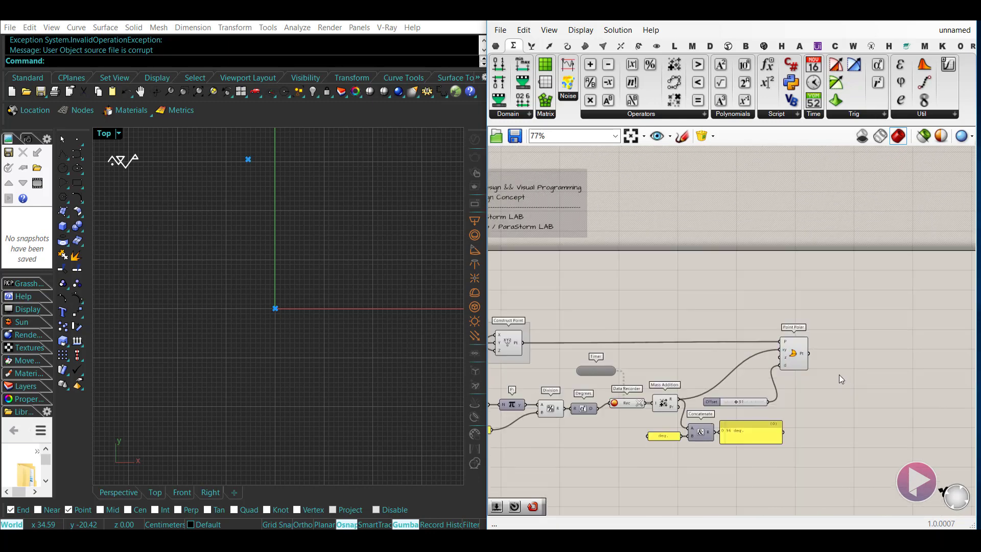
pyautogui.click(567, 46)
pyautogui.moveTo(693, 65); pyautogui.dragTo(523, 342)
pyautogui.doubleClick(641, 302)
pyautogui.moveTo(640, 303); pyautogui.dragTo(567, 305)
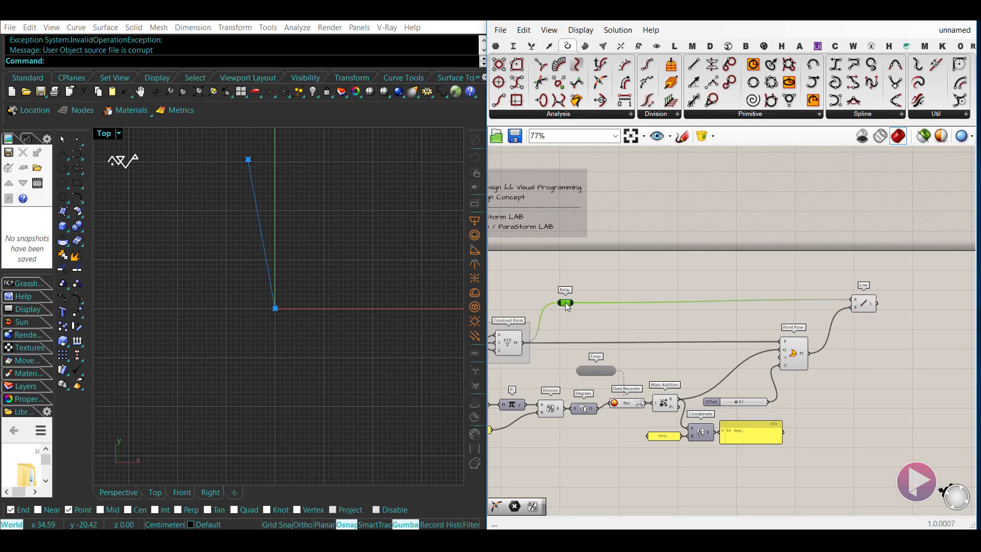
pyautogui.moveTo(865, 306); pyautogui.dragTo(868, 310)
pyautogui.click(845, 388)
# - Run the Timer to rotate the line, clear the Data Recorder, and pause the Timer again
pyautogui.moveTo(605, 466); pyautogui.dragTo(624, 459, button='right')
pyautogui.click(619, 365)
pyautogui.moveTo(634, 365); pyautogui.dragTo(644, 395)
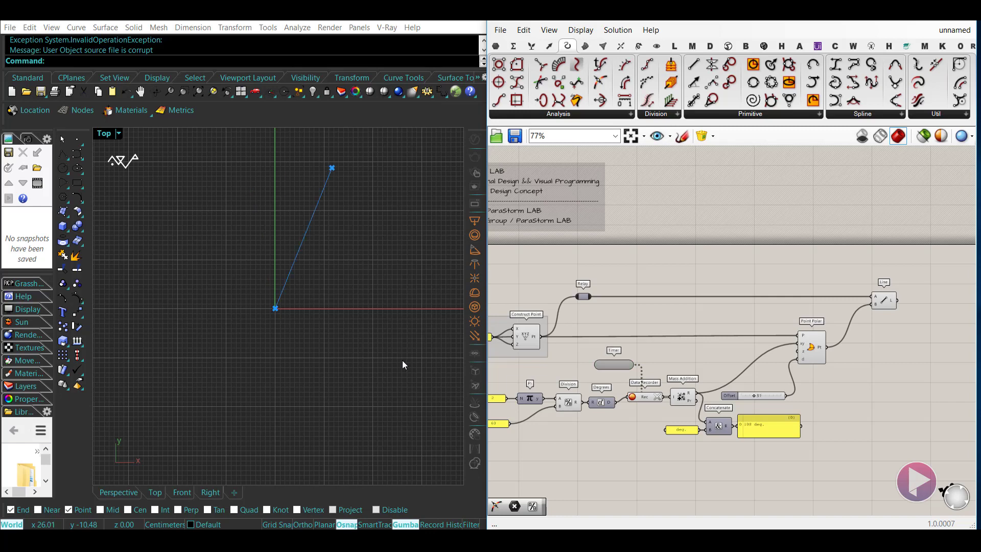
pyautogui.moveTo(681, 415); pyautogui.dragTo(672, 393, button='right')
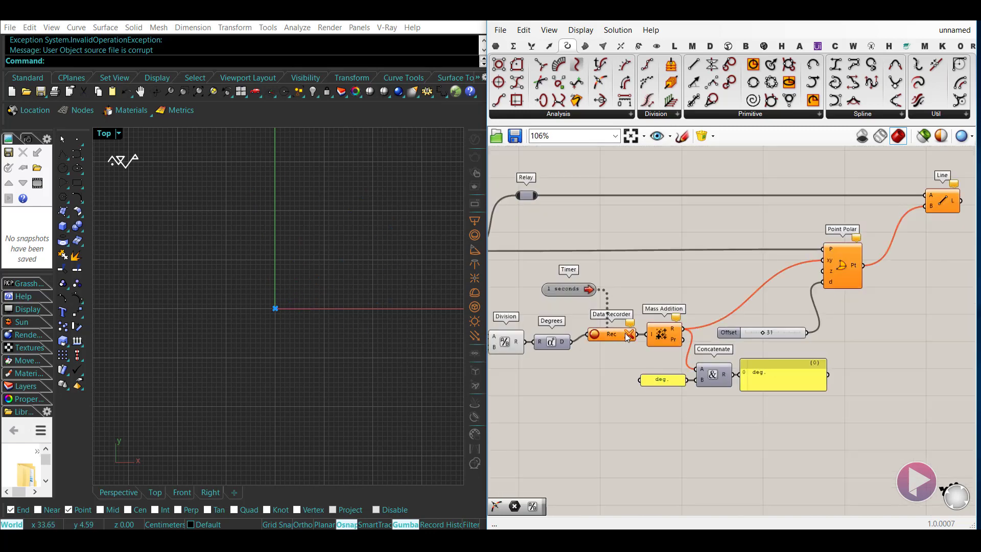
pyautogui.doubleClick(584, 293)
pyautogui.click(582, 390)
pyautogui.moveTo(587, 404); pyautogui.dragTo(615, 415, button='right')
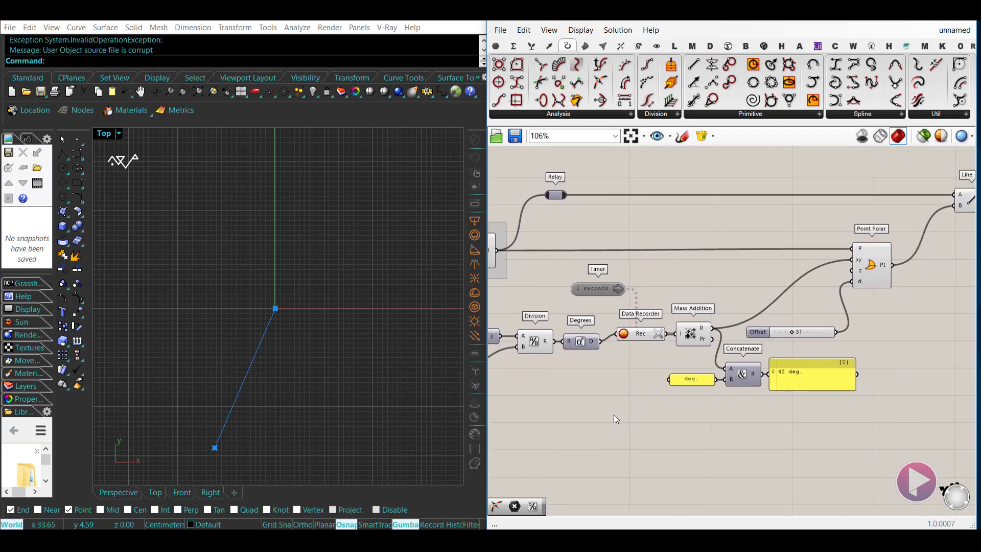
# - Add a Circle component fed by the origin point's Relay, route its wire through a second Relay, and place it above the Line component
pyautogui.moveTo(956, 327); pyautogui.dragTo(775, 341, button='right')
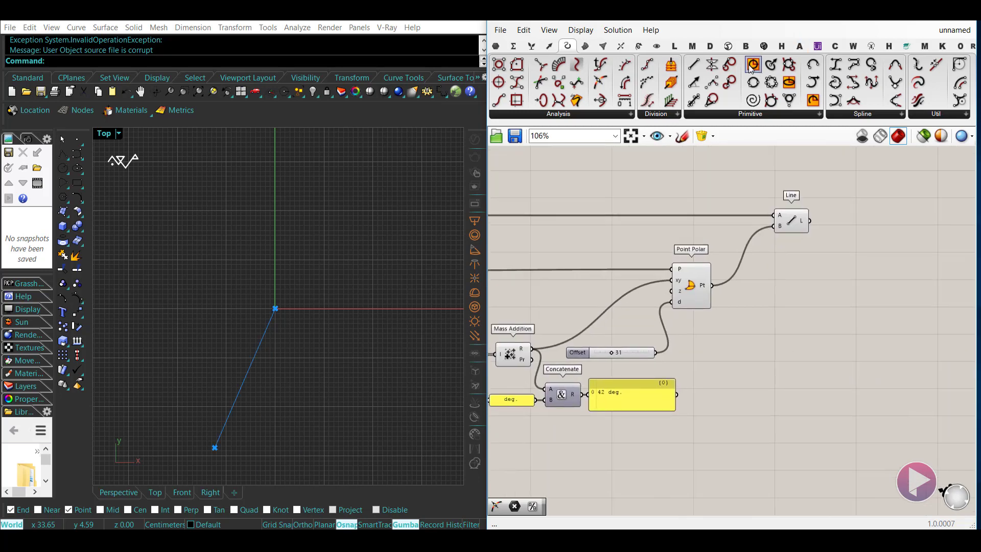
pyautogui.scroll(-3, 885, 345)
pyautogui.moveTo(892, 280); pyautogui.dragTo(554, 287)
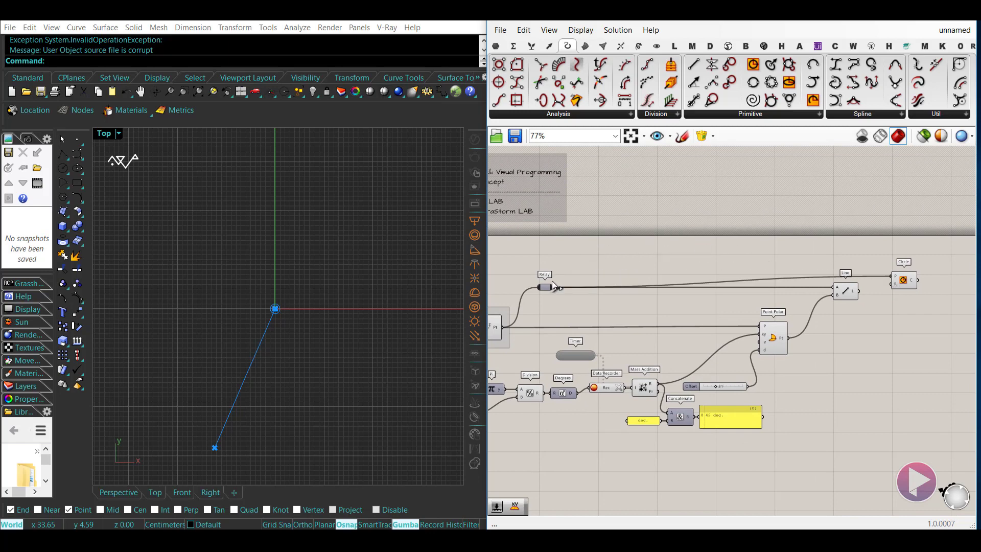
pyautogui.doubleClick(821, 276)
pyautogui.moveTo(821, 277); pyautogui.dragTo(792, 262)
pyautogui.moveTo(904, 280); pyautogui.dragTo(929, 267)
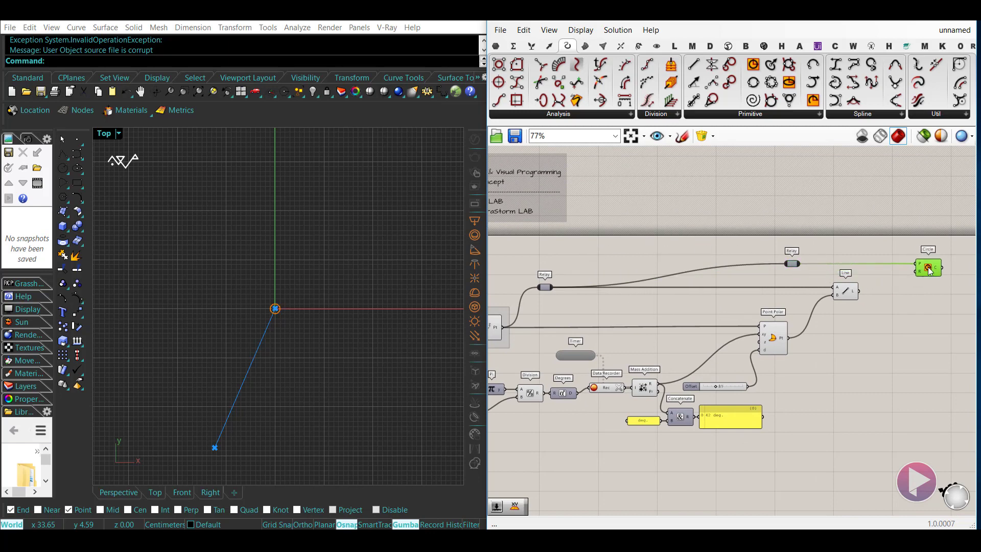
pyautogui.moveTo(922, 316); pyautogui.dragTo(808, 320, button='right')
pyautogui.scroll(1, 745, 326)
pyautogui.moveTo(716, 346); pyautogui.dragTo(764, 332, button='right')
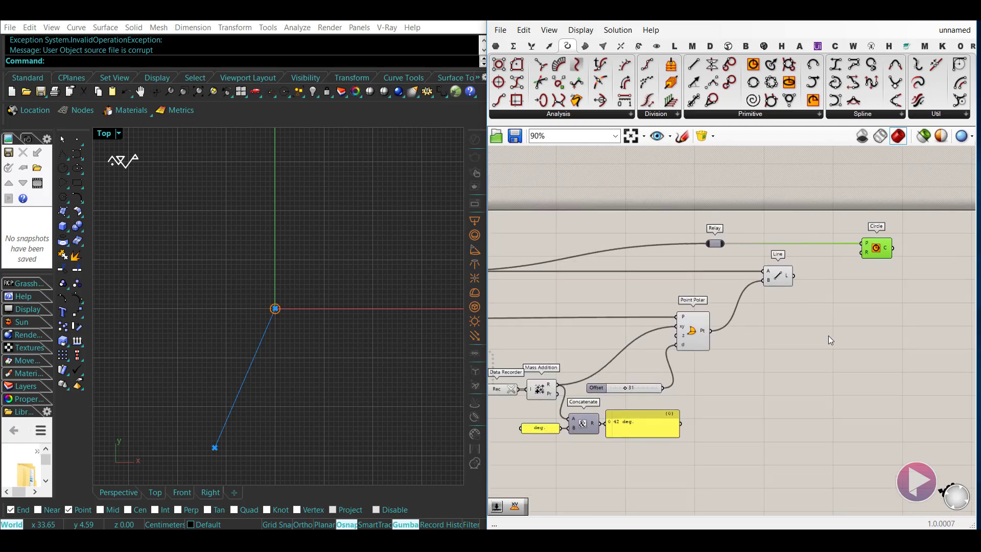
# - Move the Circle component farther along and add a List Length component fed by the Line output
pyautogui.moveTo(829, 336); pyautogui.dragTo(691, 341, button='right')
pyautogui.moveTo(745, 260); pyautogui.dragTo(787, 259)
pyautogui.click(753, 287)
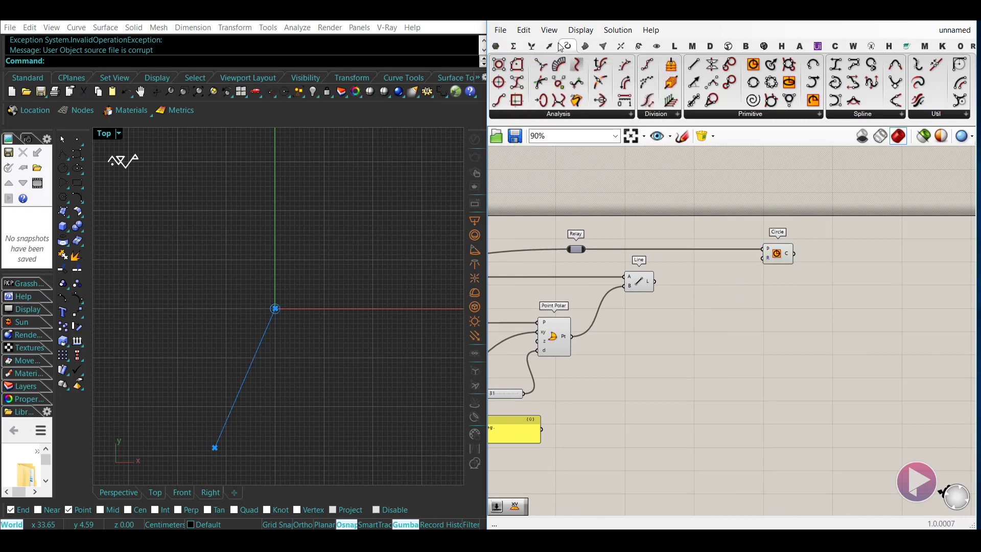
pyautogui.click(532, 46)
pyautogui.moveTo(498, 82); pyautogui.dragTo(655, 281)
pyautogui.moveTo(617, 376); pyautogui.dragTo(608, 370, button='right')
# - Copy the angle read-out panel, feed it from List Length, and realign List Length, the Circle component and the copied panel
pyautogui.keyDown('alt'); pyautogui.moveTo(515, 421); pyautogui.dragTo(791, 320); pyautogui.keyUp('alt')
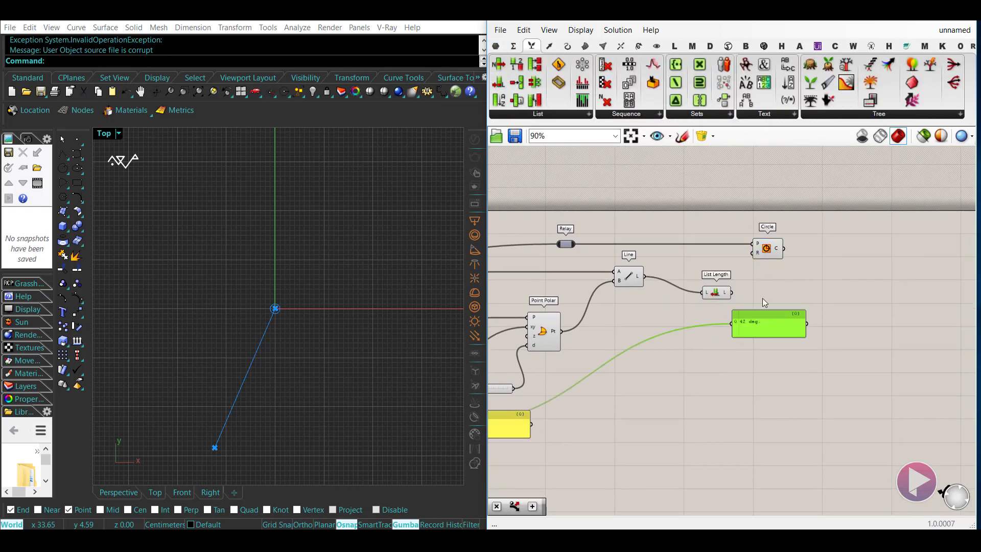
pyautogui.scroll(1, 749, 289)
pyautogui.moveTo(730, 329); pyautogui.dragTo(776, 283)
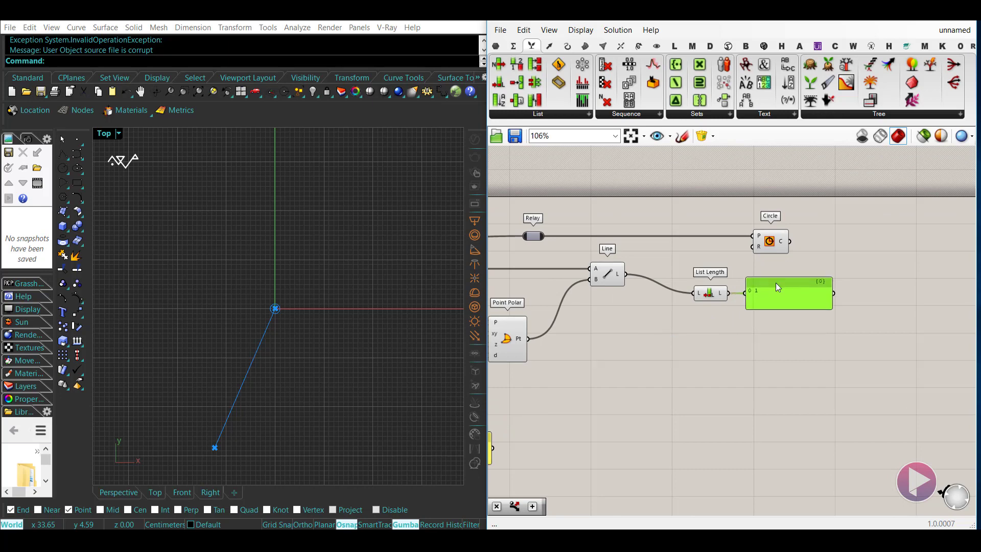
pyautogui.moveTo(712, 293); pyautogui.dragTo(704, 274)
pyautogui.moveTo(775, 244); pyautogui.dragTo(811, 244)
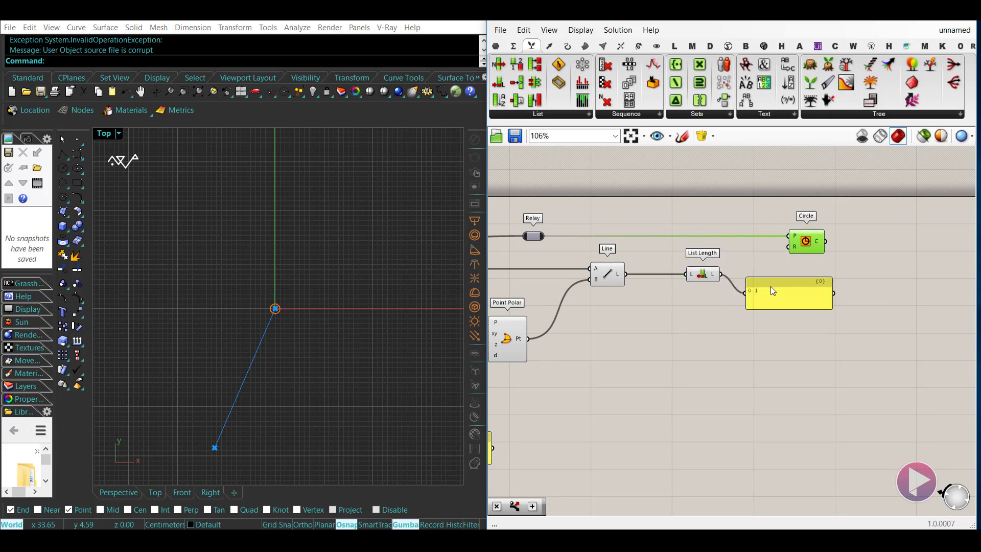
pyautogui.moveTo(771, 286); pyautogui.dragTo(779, 299)
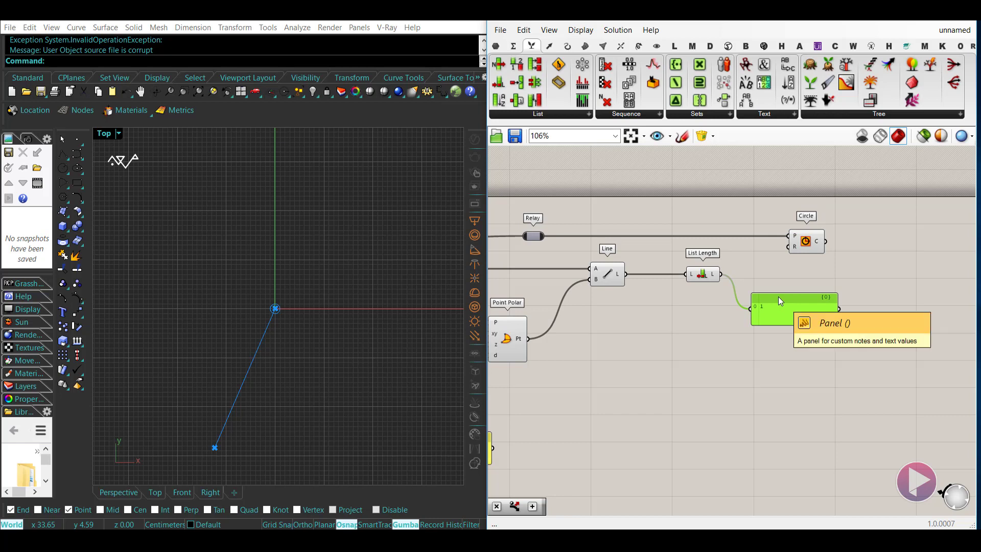
# - Try driving the Circle's radius directly from the List Length output
pyautogui.moveTo(722, 275); pyautogui.dragTo(790, 248)
pyautogui.click(809, 247)
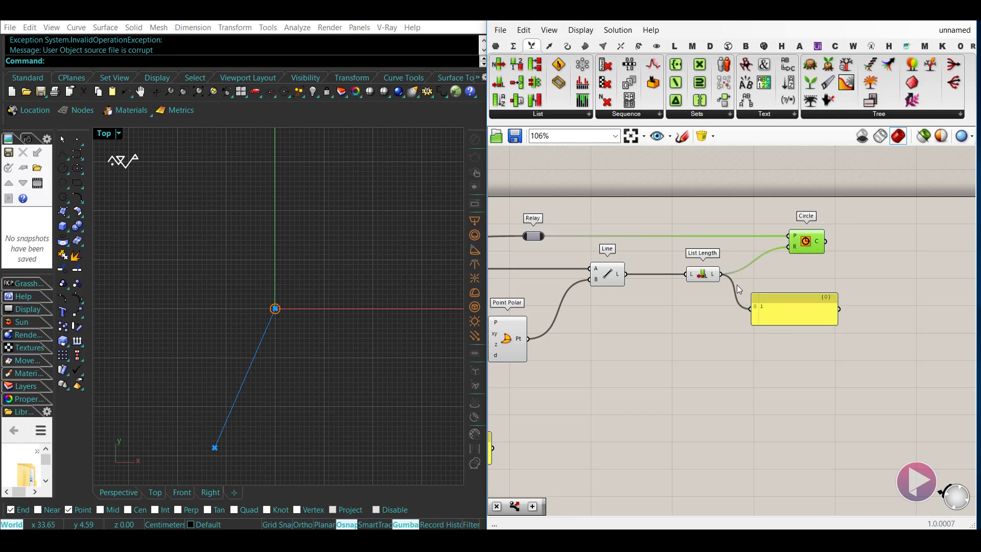
pyautogui.moveTo(716, 276); pyautogui.dragTo(789, 247)
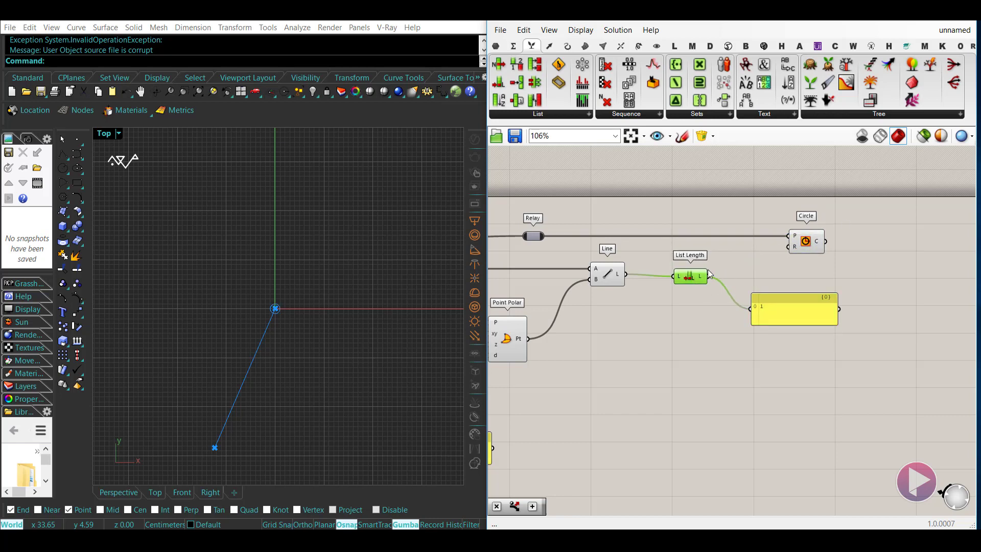
# - Add a Multiplication component between List Length and the Circle's radius input
pyautogui.doubleClick(749, 376)
pyautogui.write('Multiplication')
pyautogui.press('Return')
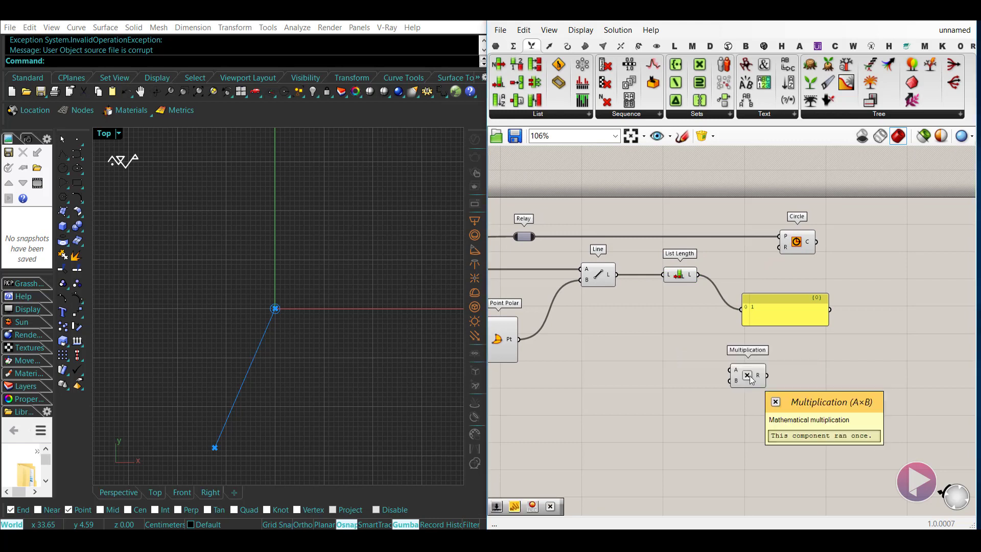
pyautogui.moveTo(751, 379)
pyautogui.mouseDown()
pyautogui.moveTo(744, 290)
pyautogui.moveTo(780, 248)
pyautogui.mouseUp()
# - Feed Multiplication's B input from a new number slider set to 34, and delete the List Length read-out panel
pyautogui.doubleClick(640, 331)
pyautogui.write('12')
pyautogui.press('Return')
pyautogui.moveTo(685, 331); pyautogui.dragTo(716, 285)
pyautogui.moveTo(621, 332); pyautogui.dragTo(635, 331)
pyautogui.moveTo(369, 354); pyautogui.dragTo(372, 352, button='right')
pyautogui.moveTo(744, 312); pyautogui.dragTo(774, 312)
pyautogui.press('Delete')
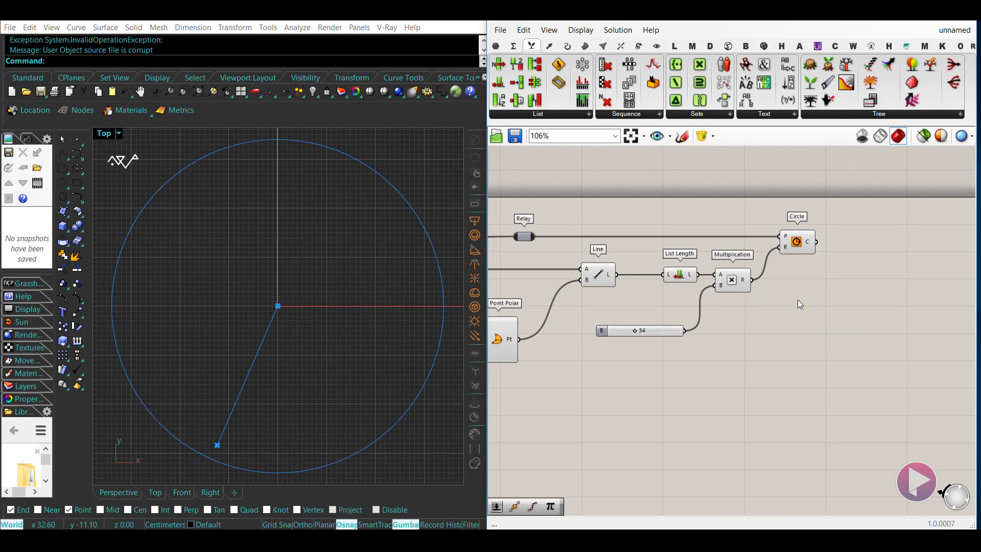
# - Tidy the layout of the radius slider, Multiplication, Circle and List Length, and move Line closer to Point Polar
pyautogui.moveTo(605, 330); pyautogui.dragTo(636, 309)
pyautogui.moveTo(733, 280); pyautogui.dragTo(750, 280)
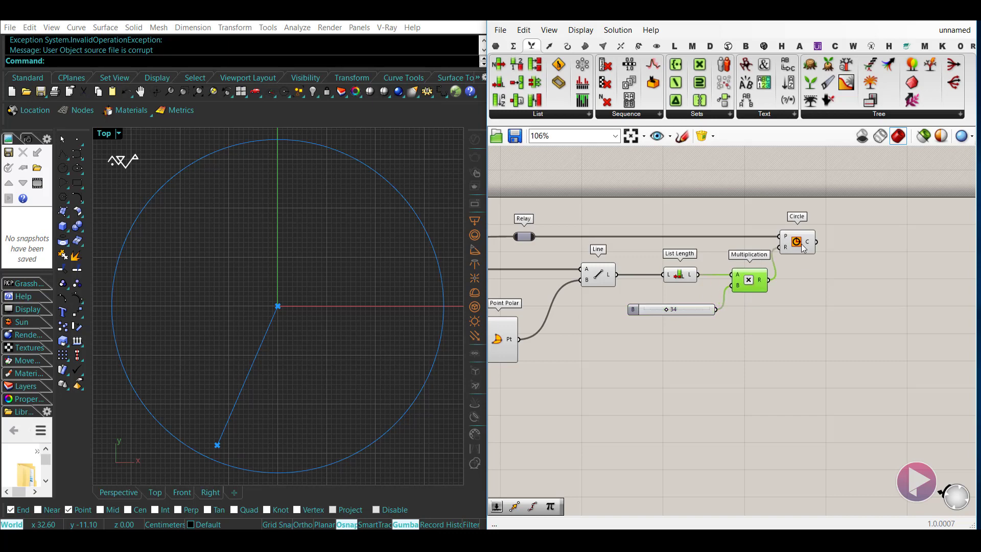
pyautogui.moveTo(797, 242); pyautogui.dragTo(821, 242)
pyautogui.moveTo(682, 278); pyautogui.dragTo(705, 278)
pyautogui.moveTo(634, 310); pyautogui.dragTo(643, 296)
pyautogui.moveTo(650, 361); pyautogui.dragTo(770, 365, button='right')
pyautogui.moveTo(718, 279); pyautogui.dragTo(692, 279)
# - Group the Point Polar and Line components
pyautogui.click(675, 373)
pyautogui.scroll(-2, 674, 373)
pyautogui.moveTo(675, 373); pyautogui.dragTo(745, 366, button='right')
pyautogui.click(774, 268)
pyautogui.moveTo(789, 414); pyautogui.dragTo(790, 440, button='right')
pyautogui.click(832, 403)
pyautogui.scroll(-2, 833, 404)
pyautogui.scroll(1, 837, 394)
pyautogui.scroll(1, 836, 395)
pyautogui.moveTo(794, 366); pyautogui.dragTo(719, 298)
pyautogui.hotkey('ctrl', 'g')
pyautogui.click(781, 426)
pyautogui.moveTo(788, 378); pyautogui.dragTo(742, 390, button='right')
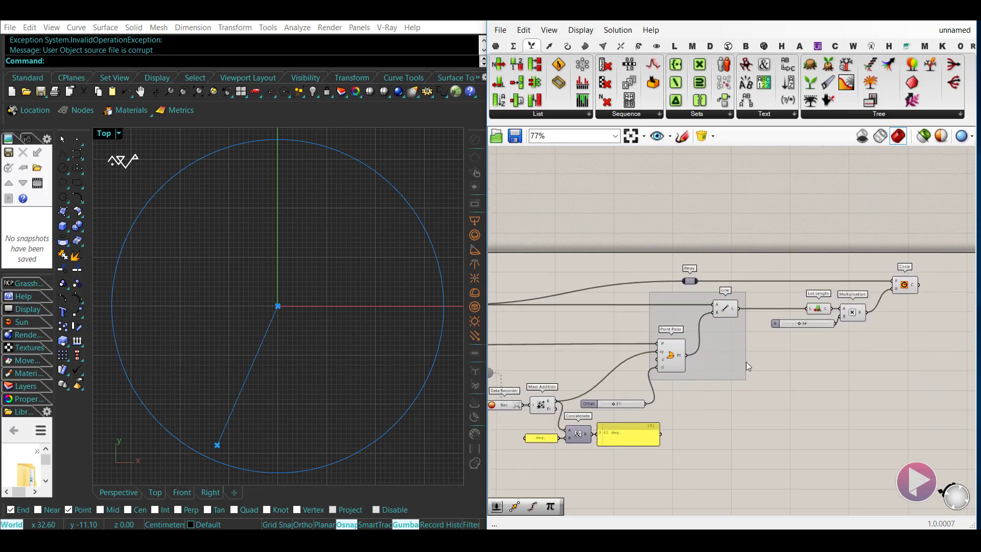
# - Set the Offset slider of Point Polar to 35 so the line reaches the circle
pyautogui.scroll(1, 652, 355)
pyautogui.moveTo(803, 363); pyautogui.dragTo(681, 369, button='right')
pyautogui.moveTo(597, 311); pyautogui.dragTo(706, 309, button='right')
pyautogui.click(602, 337)
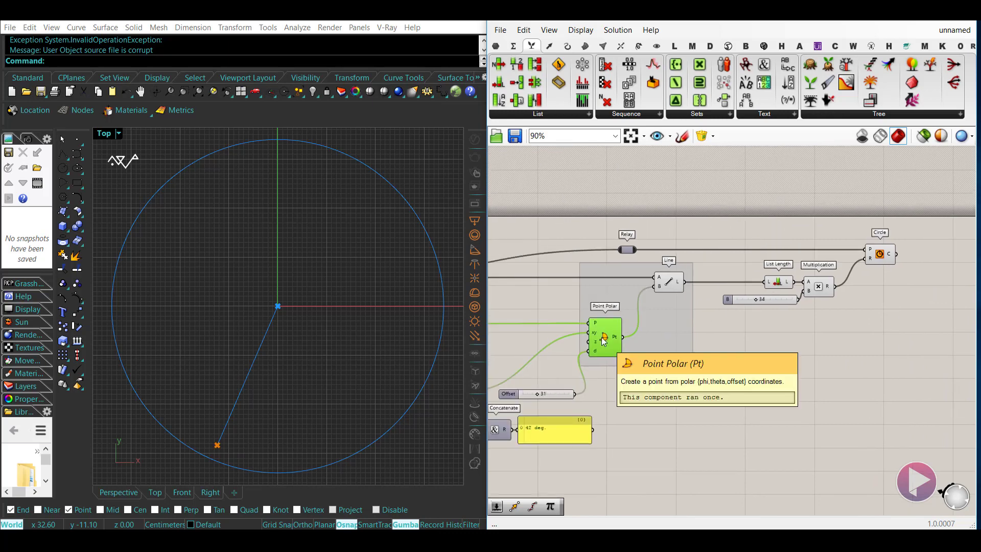
pyautogui.click(817, 359)
pyautogui.moveTo(795, 318); pyautogui.dragTo(769, 356, button='right')
pyautogui.moveTo(612, 431); pyautogui.dragTo(775, 382, button='right')
pyautogui.scroll(3, 693, 375)
pyautogui.moveTo(663, 389); pyautogui.dragTo(666, 390)
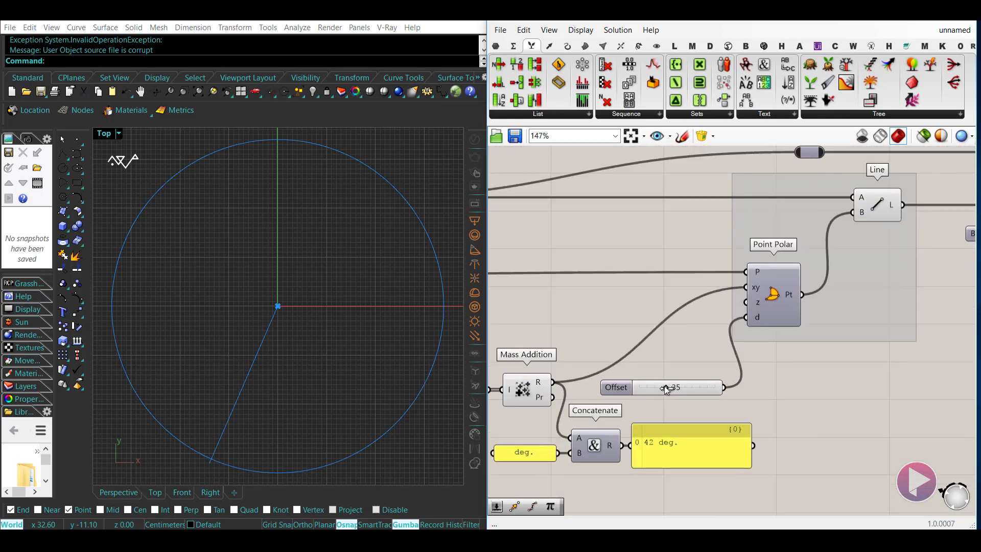
pyautogui.scroll(-4, 734, 373)
pyautogui.scroll(1, 785, 309)
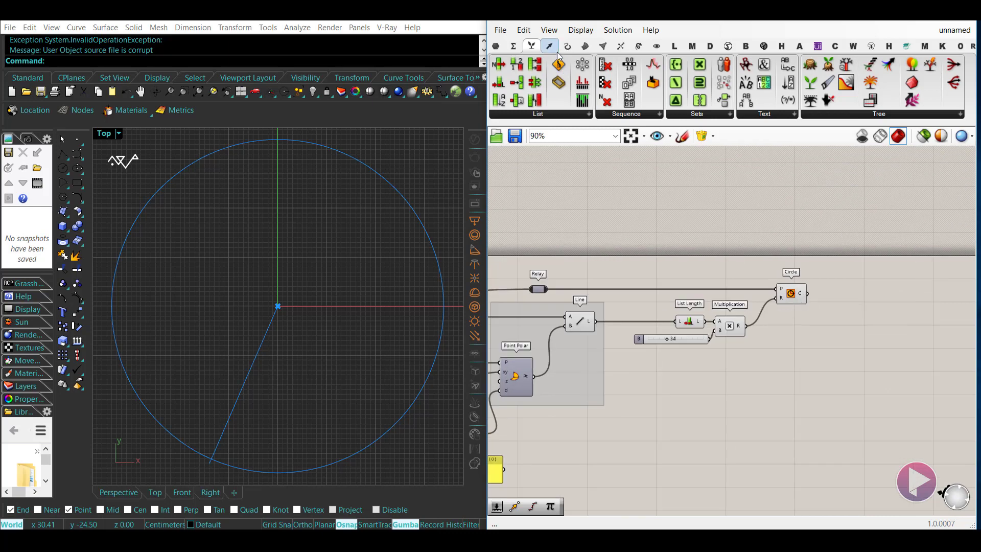
# - Add a Divide Curve component on the Circle output and feed its count from a panel containing 12
pyautogui.click(567, 45)
pyautogui.moveTo(647, 64); pyautogui.dragTo(808, 293)
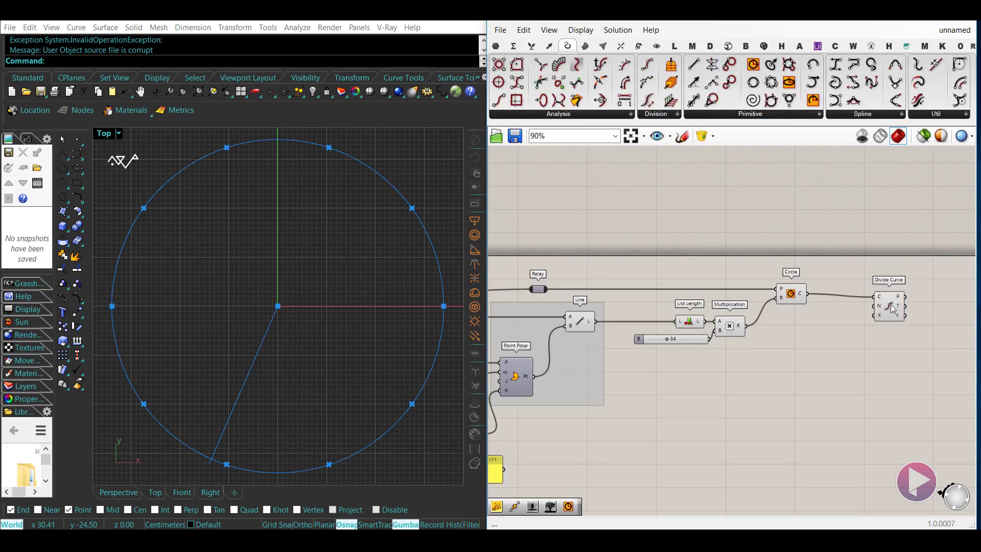
pyautogui.moveTo(889, 306); pyautogui.dragTo(859, 303)
pyautogui.doubleClick(815, 329)
pyautogui.write('12')
pyautogui.press('Return')
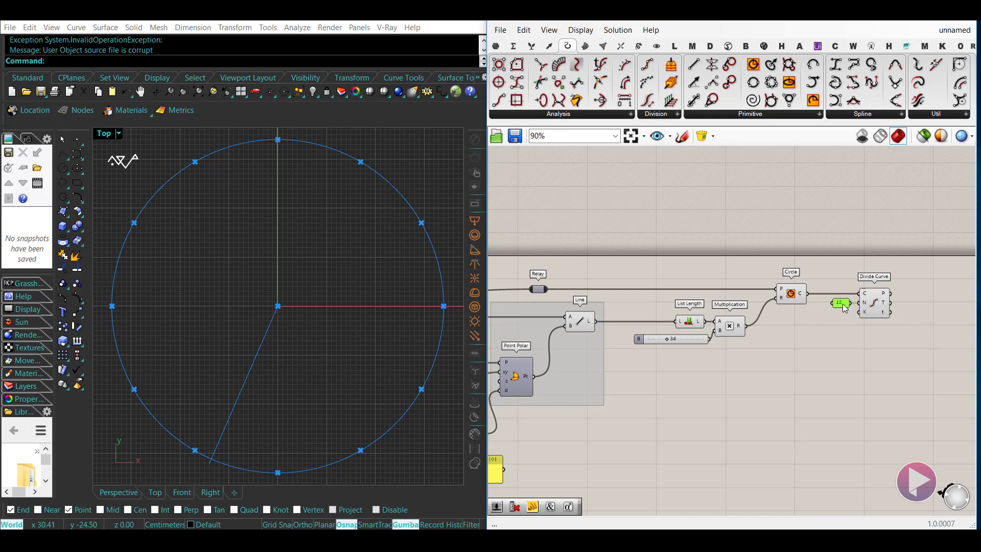
# - Add a Shatter component beyond Divide Curve with the Circle output as its curve
pyautogui.moveTo(778, 356); pyautogui.dragTo(649, 357, button='right')
pyautogui.moveTo(648, 83); pyautogui.dragTo(679, 295)
pyautogui.moveTo(813, 303); pyautogui.dragTo(807, 280)
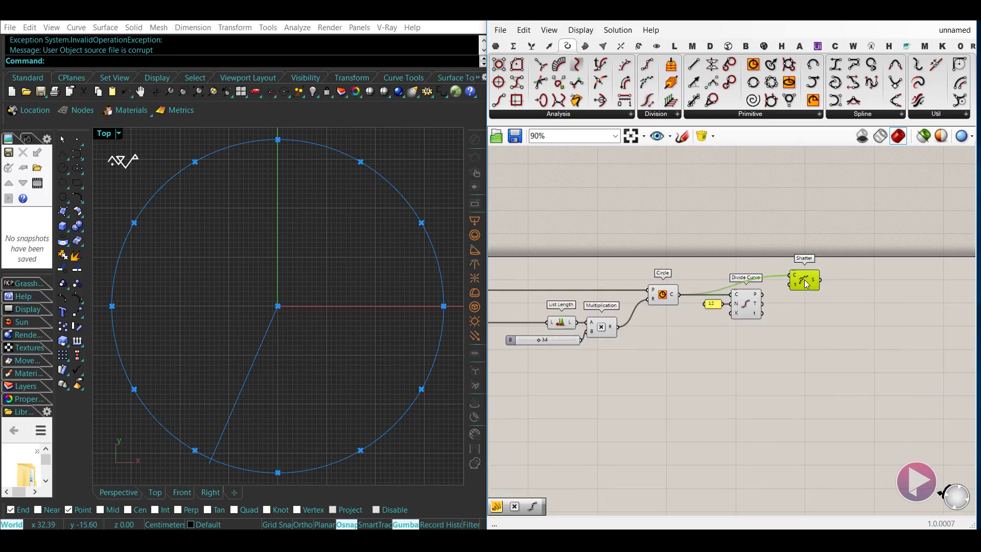
# - Show Divide Curve's t parameters in a copied panel and wire them into Shatter's t input
pyautogui.click(797, 315)
pyautogui.scroll(2, 797, 315)
pyautogui.click(680, 303)
pyautogui.keyDown('alt'); pyautogui.moveTo(679, 303); pyautogui.dragTo(856, 382); pyautogui.keyUp('alt')
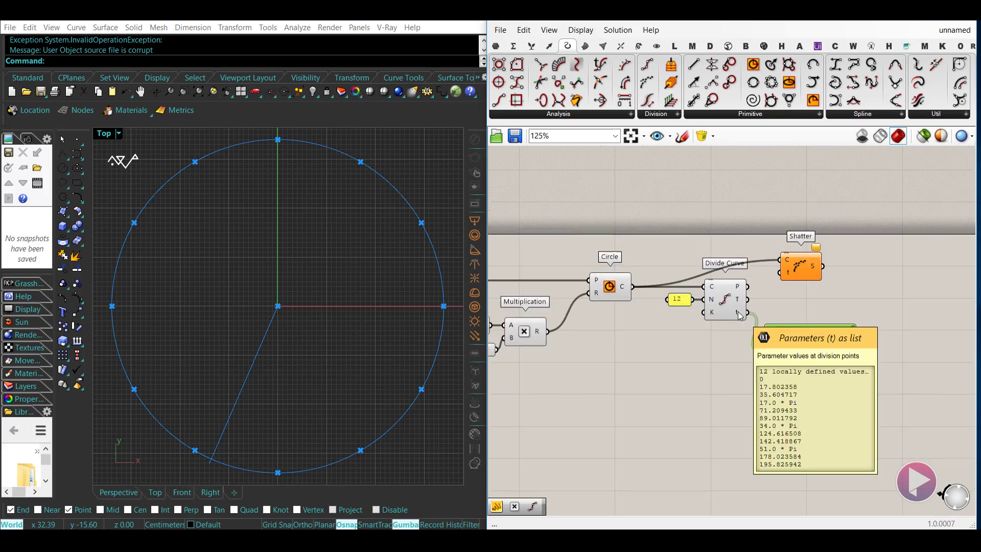
pyautogui.moveTo(748, 312); pyautogui.dragTo(780, 272)
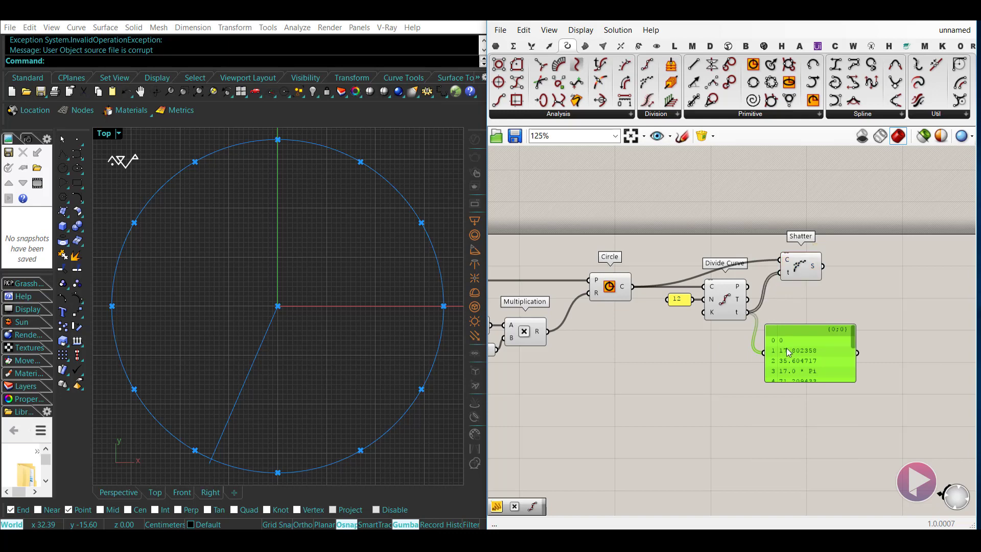
# - Add two Param Viewers, one reading the Circle output and the other reading the Shatter segments
pyautogui.moveTo(815, 335); pyautogui.dragTo(816, 345)
pyautogui.moveTo(815, 346); pyautogui.dragTo(753, 355, button='right')
pyautogui.click(496, 46)
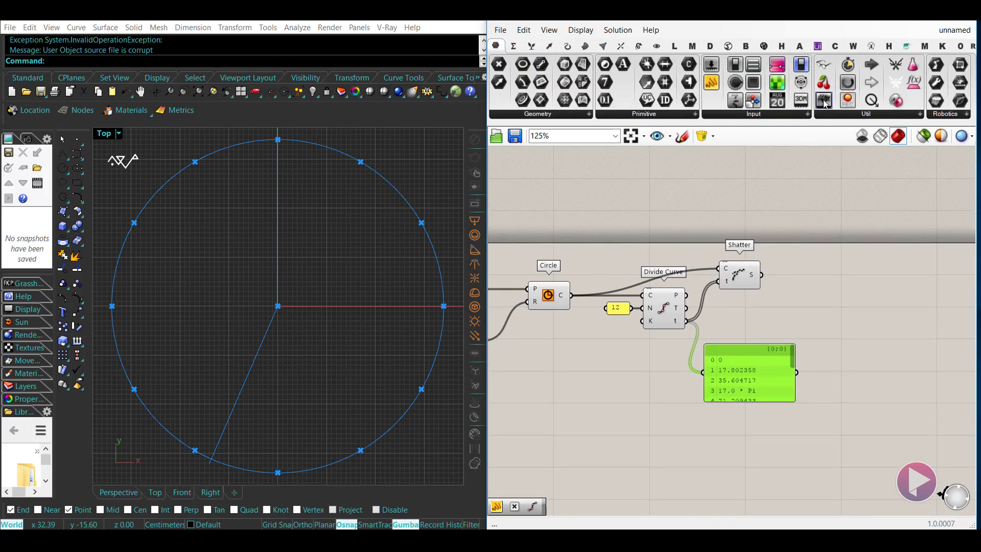
pyautogui.moveTo(824, 100); pyautogui.dragTo(822, 321)
pyautogui.moveTo(572, 296); pyautogui.dragTo(829, 280)
pyautogui.moveTo(762, 275); pyautogui.dragTo(781, 279)
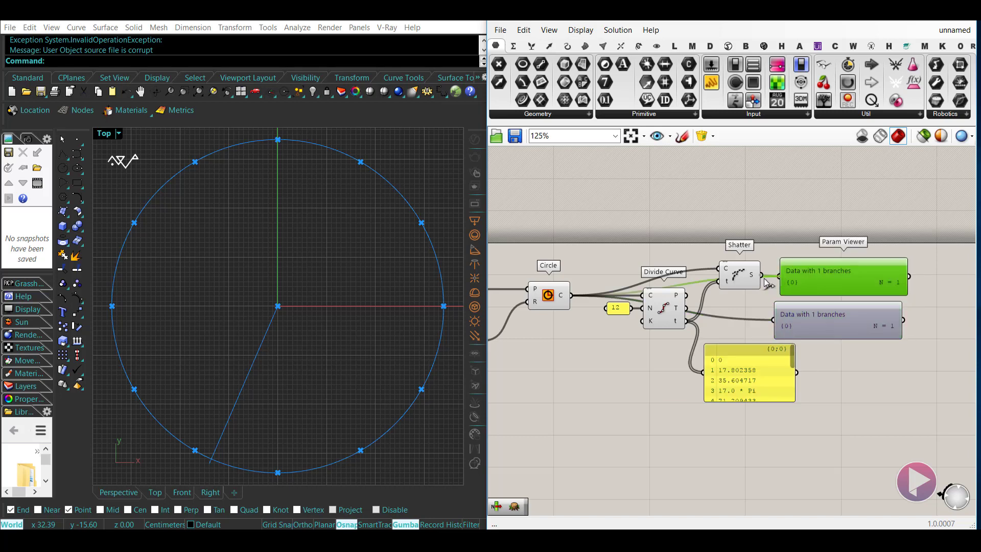
pyautogui.moveTo(885, 289)
pyautogui.mouseDown()
pyautogui.moveTo(885, 352)
pyautogui.moveTo(878, 288)
pyautogui.mouseUp()
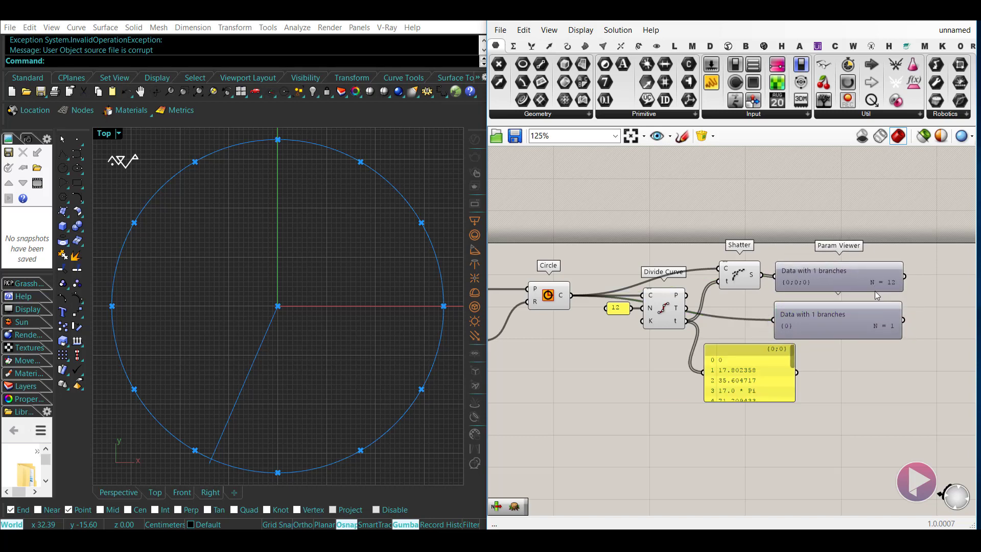
# - Shrink the division-parameter panel and line it up below the two Param Viewers
pyautogui.moveTo(846, 284); pyautogui.dragTo(808, 268, button='right')
pyautogui.moveTo(716, 349); pyautogui.dragTo(716, 361)
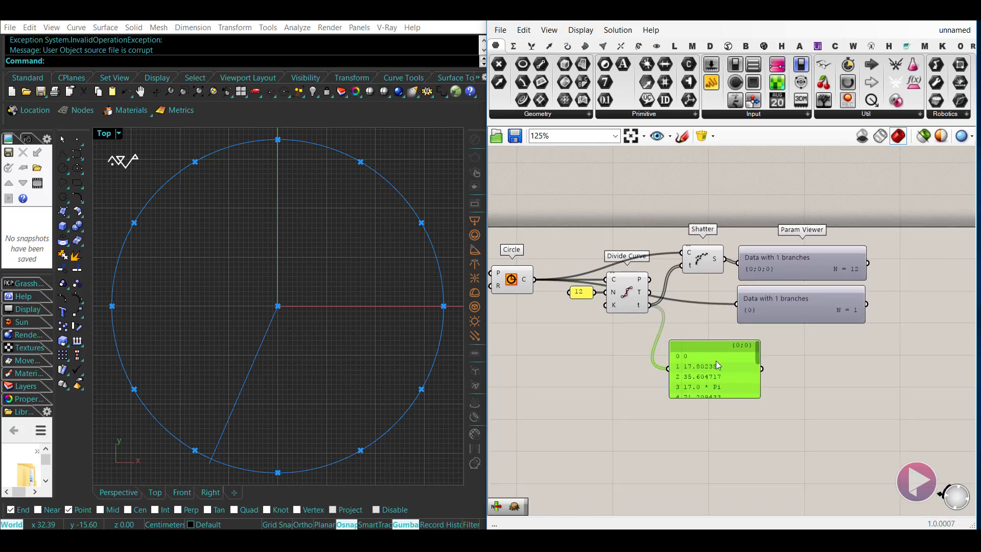
pyautogui.moveTo(719, 397); pyautogui.dragTo(719, 379)
pyautogui.moveTo(715, 345); pyautogui.dragTo(784, 338)
pyautogui.click(852, 346)
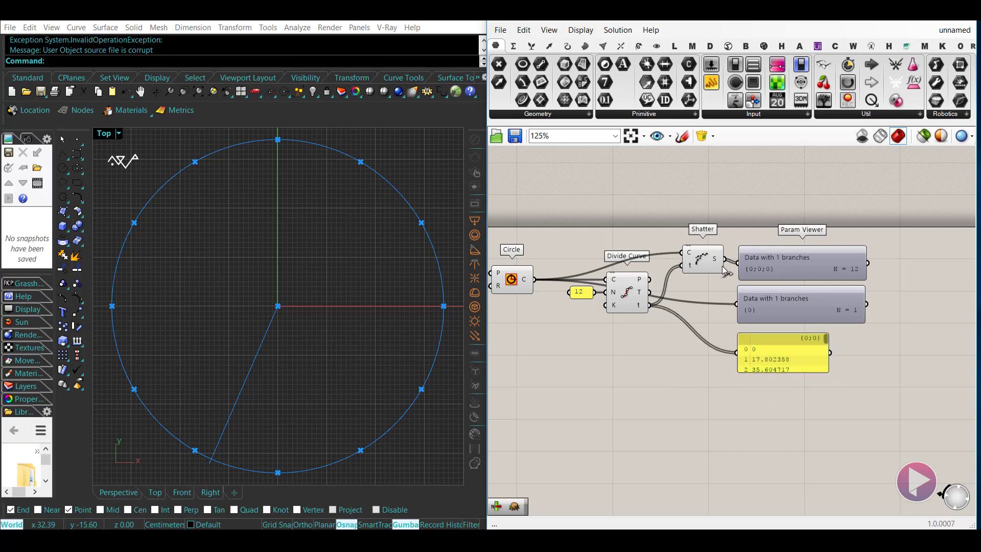
# - Add a second Divide Curve component fed by the Shatter segments and place it below the panel
pyautogui.moveTo(767, 397); pyautogui.dragTo(697, 396, button='right')
pyautogui.click(567, 46)
pyautogui.moveTo(647, 64); pyautogui.dragTo(875, 361)
pyautogui.moveTo(852, 346); pyautogui.dragTo(657, 259)
pyautogui.moveTo(878, 358); pyautogui.dragTo(827, 417)
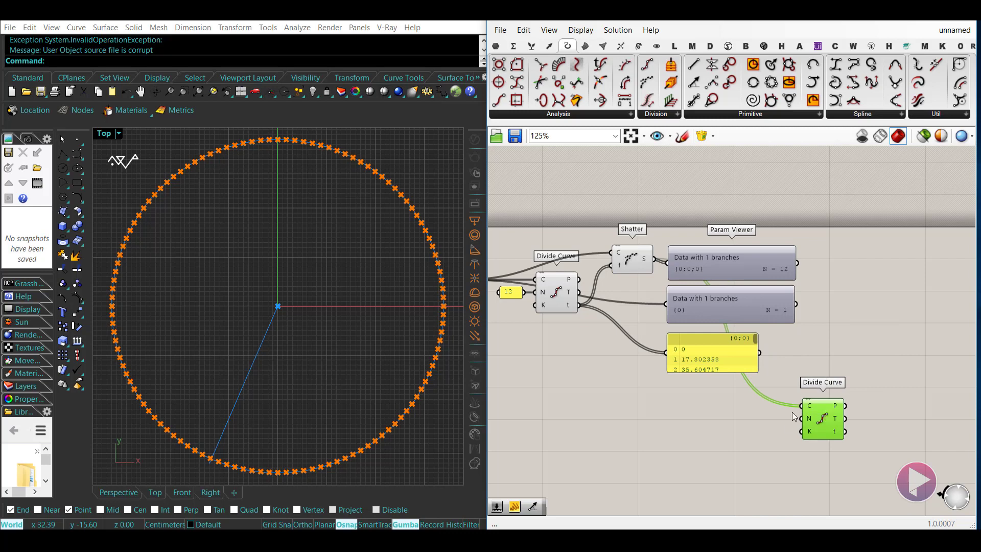
pyautogui.scroll(2, 802, 419)
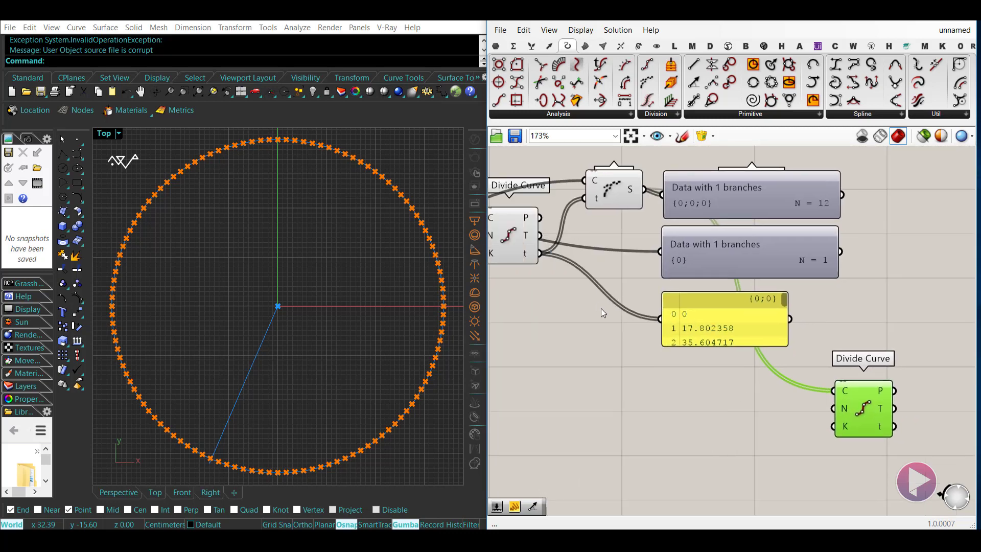
# - Copy the parameter panel, set its content to 5, and wire it into the second Divide Curve's count input
pyautogui.click(728, 313)
pyautogui.keyDown('alt'); pyautogui.moveTo(728, 312); pyautogui.dragTo(704, 454); pyautogui.keyUp('alt')
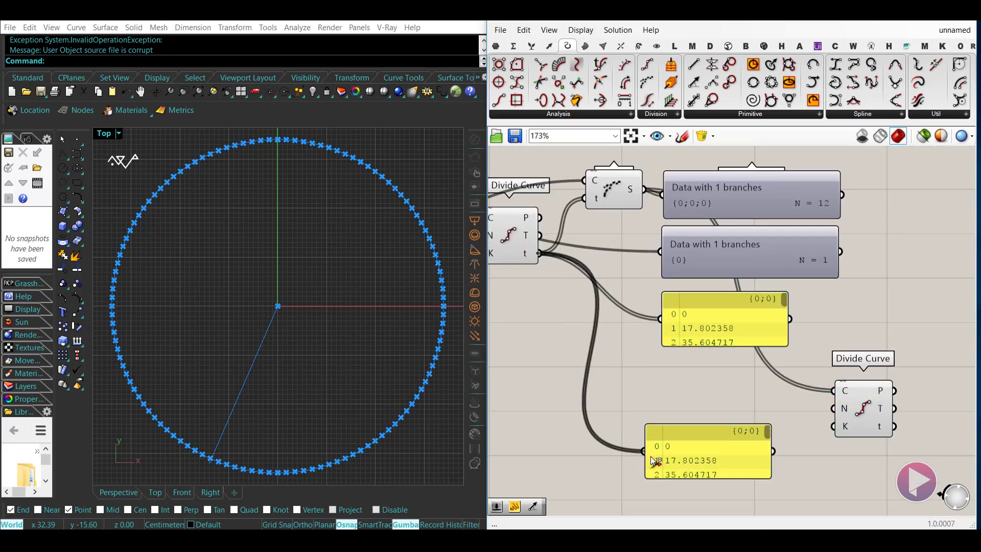
pyautogui.doubleClick(698, 459)
pyautogui.click(801, 480)
pyautogui.moveTo(770, 477); pyautogui.dragTo(830, 409)
pyautogui.moveTo(718, 438); pyautogui.dragTo(789, 412)
pyautogui.click(863, 408)
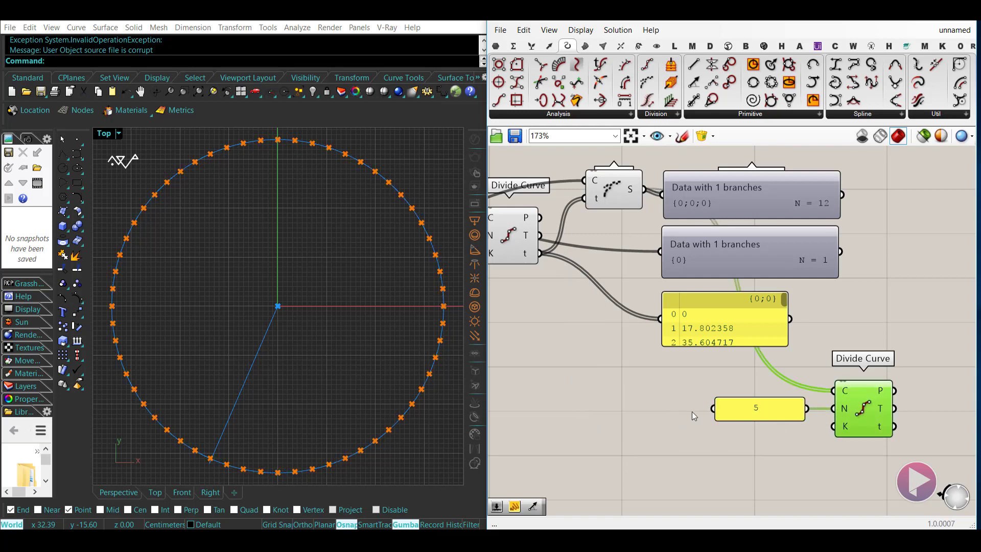
# - Start the 1-second Timer to rotate the line against the circle's division points
pyautogui.moveTo(692, 412); pyautogui.dragTo(761, 419, button='right')
pyautogui.click(571, 250)
pyautogui.scroll(-4, 557, 343)
pyautogui.moveTo(557, 342); pyautogui.dragTo(838, 350, button='right')
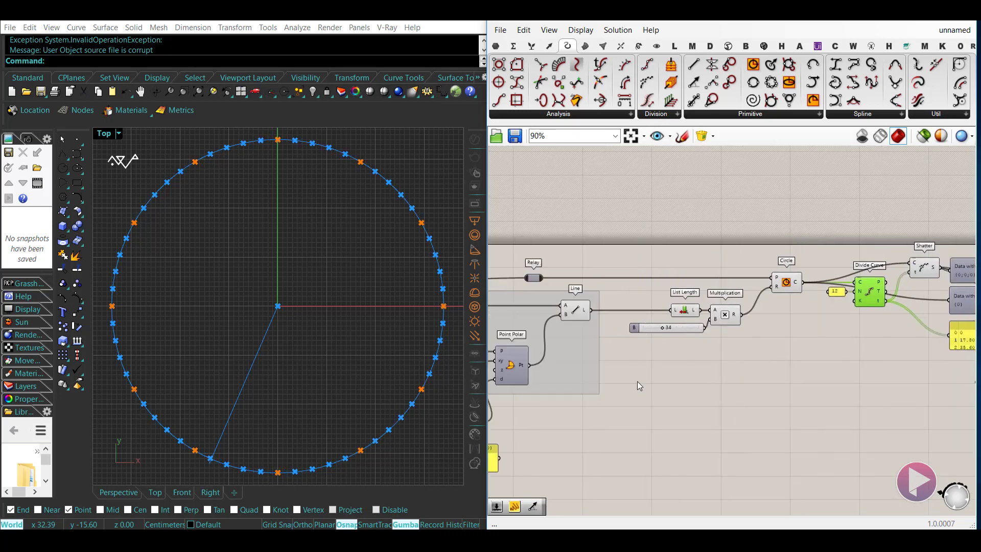
pyautogui.moveTo(516, 450); pyautogui.dragTo(660, 430, button='right')
pyautogui.scroll(6, 571, 347)
pyautogui.moveTo(571, 347); pyautogui.dragTo(618, 356, button='right')
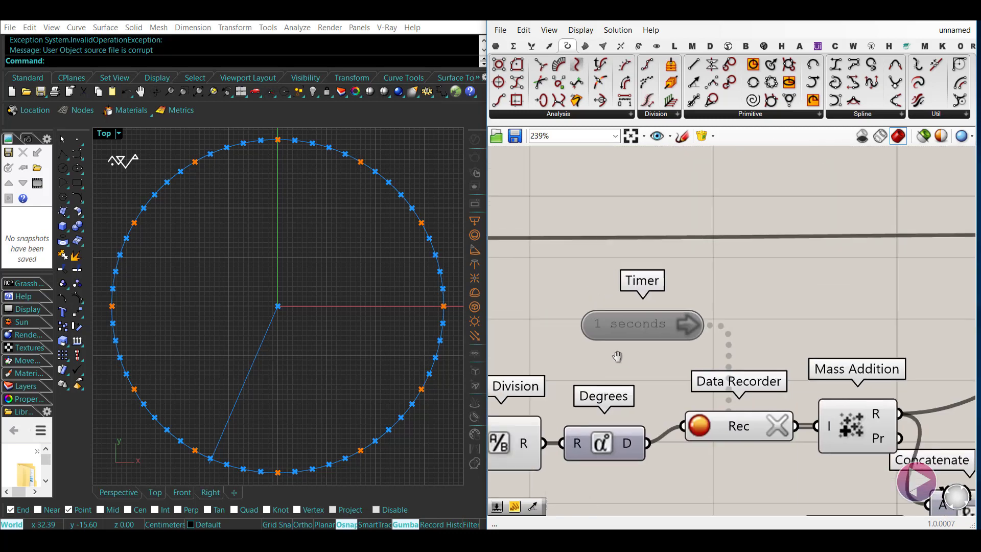
pyautogui.doubleClick(638, 327)
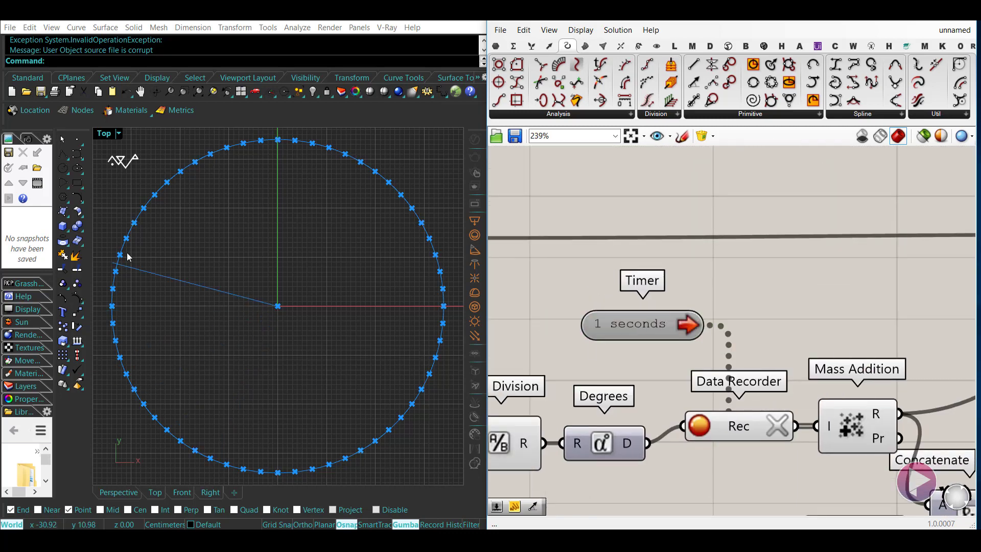
# - Switch the xy angle input of Point Polar to degrees
pyautogui.doubleClick(651, 322)
pyautogui.click(806, 320)
pyautogui.scroll(-2, 838, 331)
pyautogui.moveTo(839, 330); pyautogui.dragTo(450, 386, button='right')
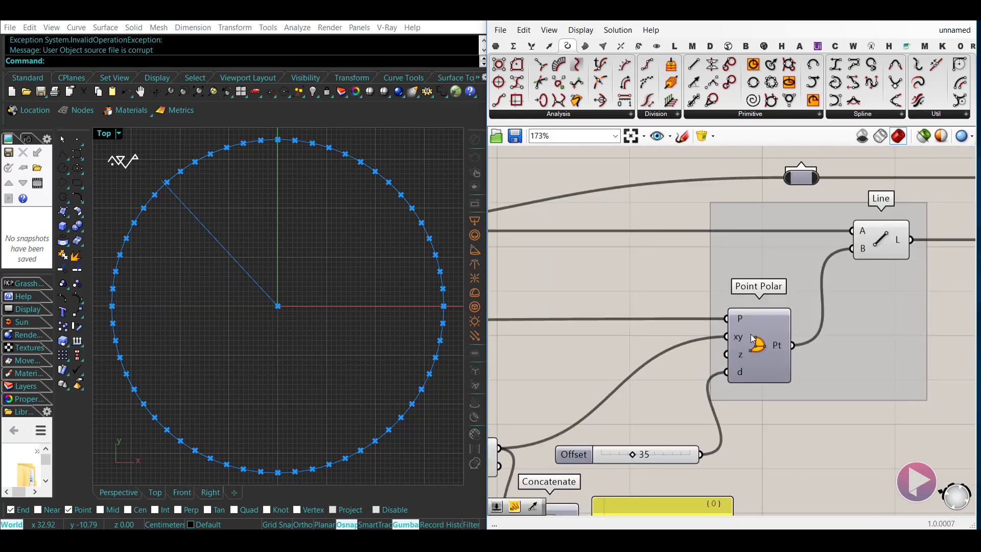
pyautogui.scroll(4, 762, 328)
pyautogui.rightClick(727, 403)
pyautogui.click(750, 407)
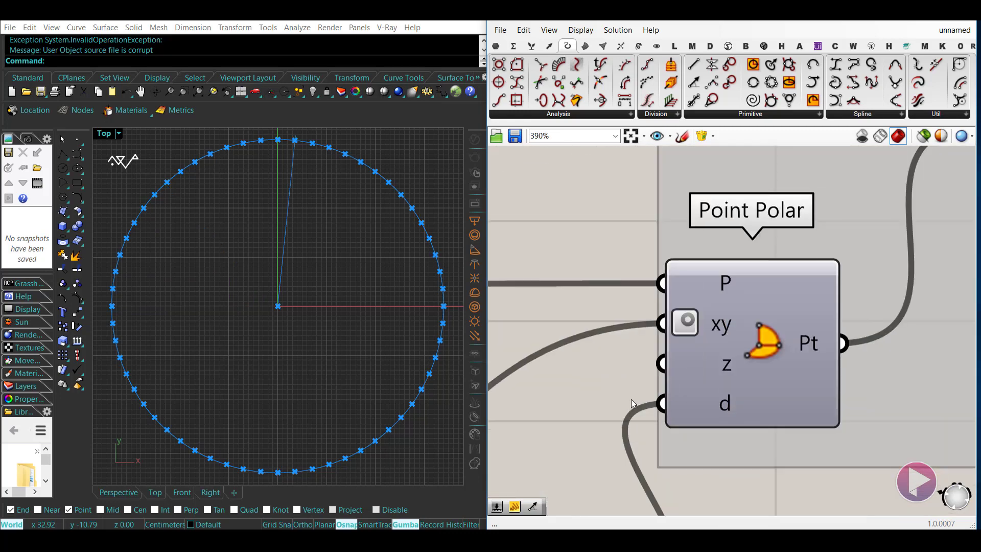
# - Pause the Timer to stop the rotating line
pyautogui.scroll(-6, 632, 401)
pyautogui.moveTo(632, 400); pyautogui.dragTo(927, 327, button='right')
pyautogui.hotkey('ctrl', 'e')
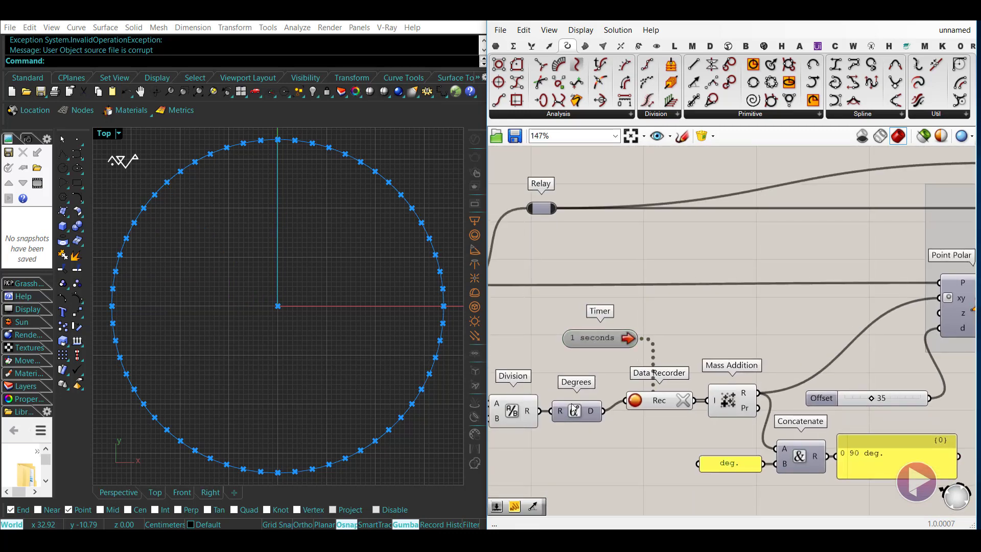
pyautogui.doubleClick(629, 338)
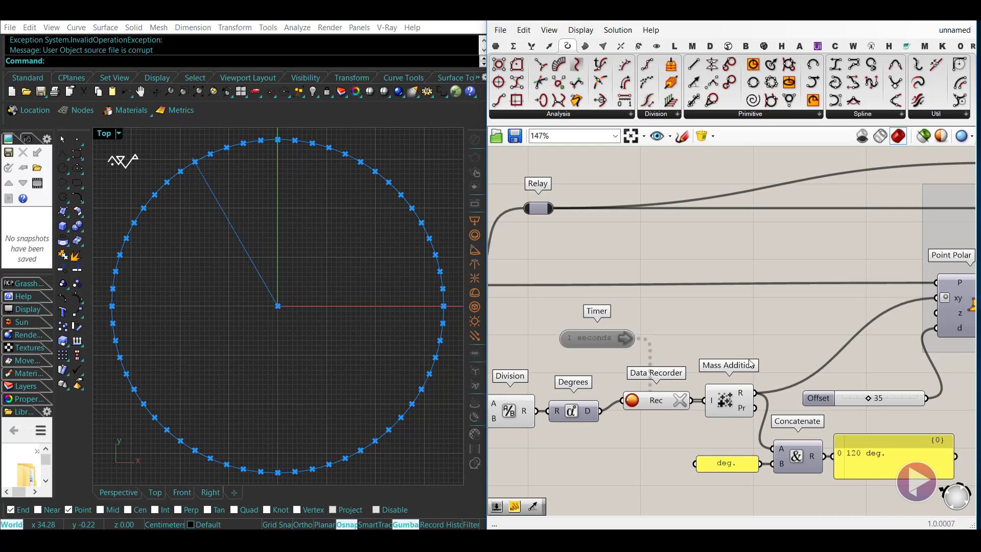
# - Add a Multiplication component between Mass Addition and Point Polar
pyautogui.moveTo(831, 331); pyautogui.dragTo(690, 318, button='right')
pyautogui.doubleClick(690, 318)
pyautogui.write('*')
pyautogui.press('Return')
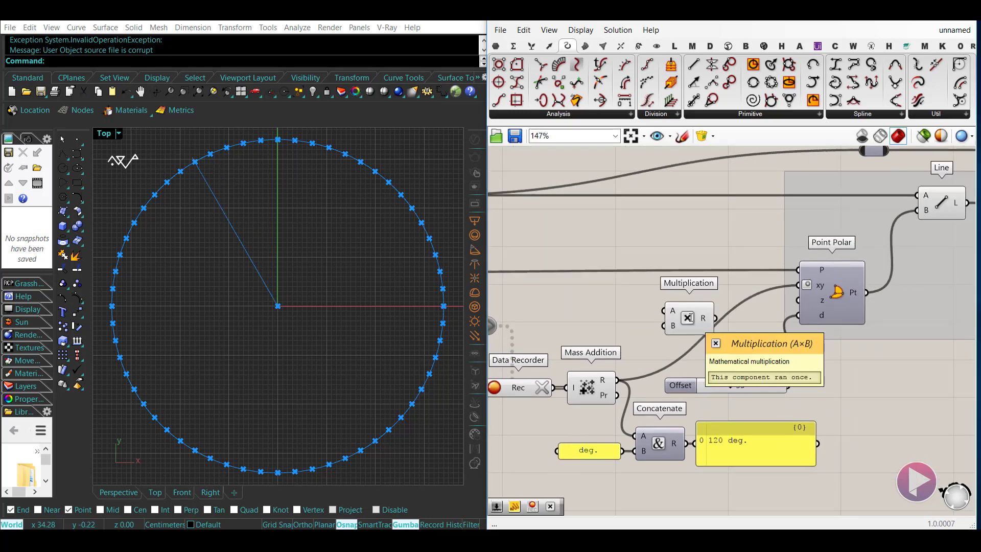
# - Multiply the Mass Addition result by a -1 panel and feed the product into Point Polar's xy angle input
pyautogui.doubleClick(583, 317)
pyautogui.write('"-1')
pyautogui.press('Return')
pyautogui.moveTo(584, 318); pyautogui.dragTo(634, 331)
pyautogui.moveTo(618, 381); pyautogui.dragTo(799, 286)
pyautogui.keyDown('shift'); pyautogui.moveTo(691, 316); pyautogui.dragTo(732, 344); pyautogui.keyUp('shift')
pyautogui.click(594, 327)
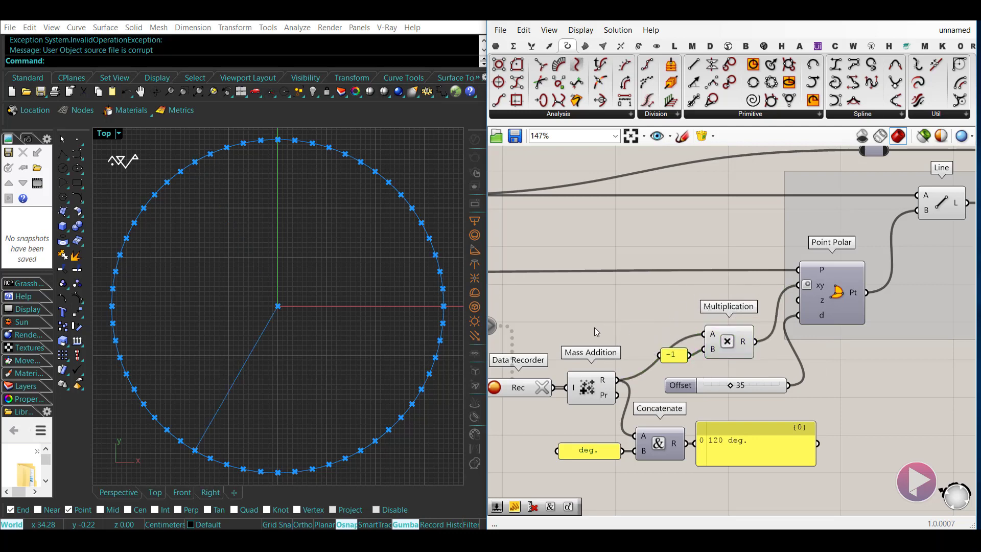
# - Run the 1-second Timer to check that the line rotates clockwise, and pause it again
pyautogui.moveTo(594, 327); pyautogui.dragTo(667, 333, button='right')
pyautogui.click(654, 284)
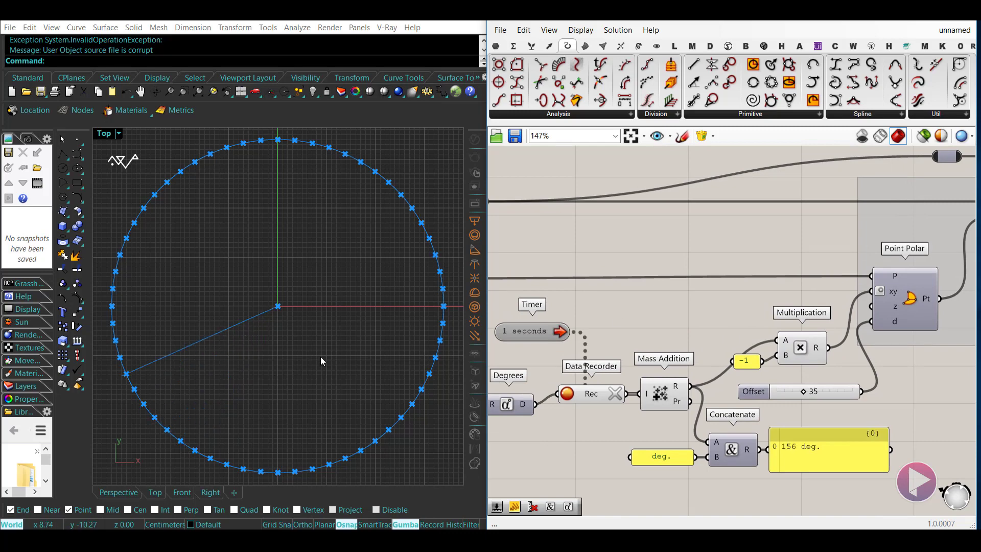
pyautogui.doubleClick(529, 331)
pyautogui.click(642, 313)
# - Lower the Offset slider slightly so the rotating line ends just inside the circle's division points
pyautogui.scroll(-1, 800, 391)
pyautogui.moveTo(801, 392); pyautogui.dragTo(675, 371, button='right')
pyautogui.scroll(2, 675, 371)
pyautogui.moveTo(675, 372); pyautogui.dragTo(673, 372)
pyautogui.scroll(-5, 860, 394)
pyautogui.moveTo(960, 384); pyautogui.dragTo(814, 393, button='right')
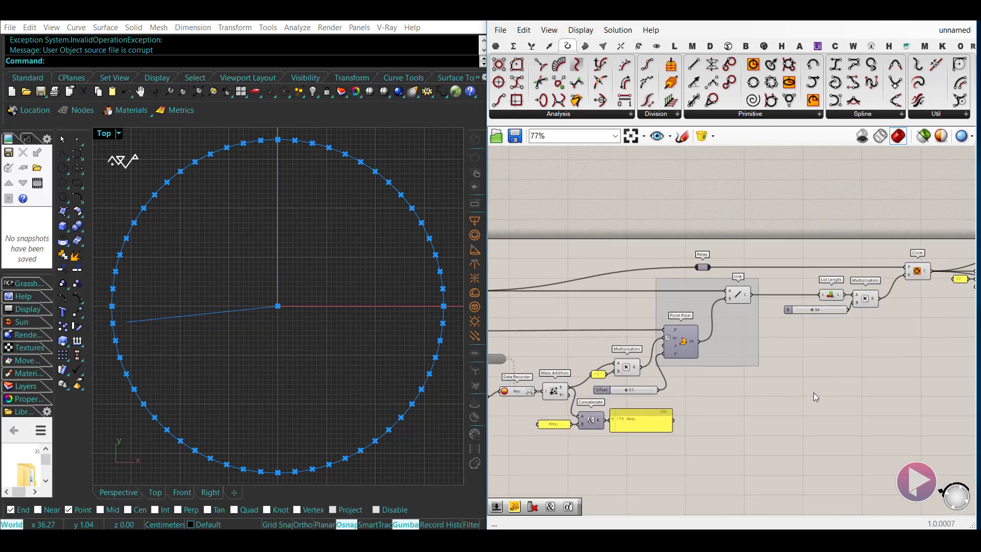
# - Delete the leftover component beside Shatter's output
pyautogui.moveTo(925, 391); pyautogui.dragTo(695, 407, button='right')
pyautogui.moveTo(924, 308); pyautogui.dragTo(805, 377, button='right')
pyautogui.scroll(4, 804, 377)
pyautogui.moveTo(803, 270); pyautogui.dragTo(724, 345)
pyautogui.press('Delete')
pyautogui.press('Delete')
pyautogui.moveTo(724, 334); pyautogui.dragTo(823, 309, button='right')
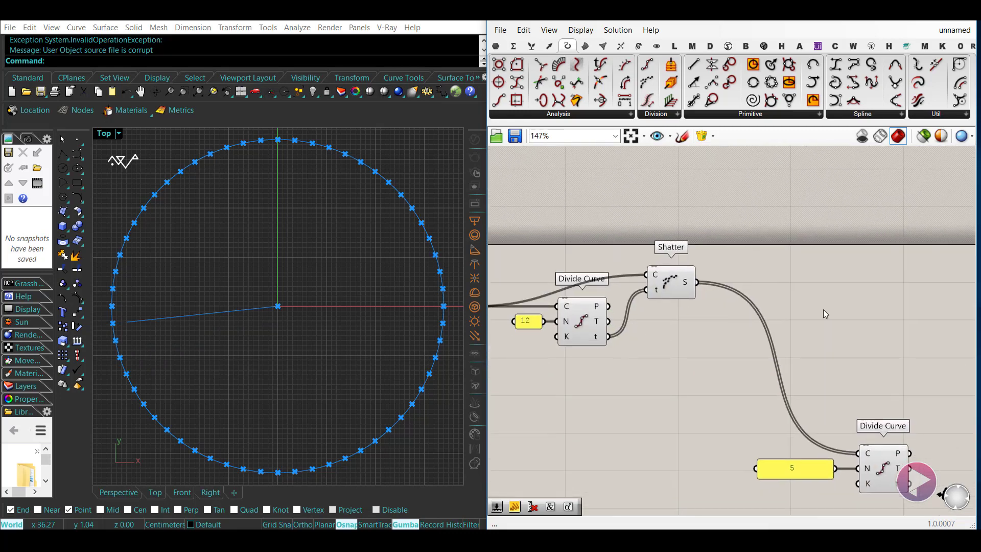
# - Move the second Divide Curve and its 5 panel up beside Shatter
pyautogui.scroll(-1, 823, 309)
pyautogui.moveTo(832, 488); pyautogui.dragTo(736, 452)
pyautogui.moveTo(803, 455); pyautogui.dragTo(769, 309)
pyautogui.click(645, 387)
pyautogui.moveTo(639, 387); pyautogui.dragTo(679, 387, button='right')
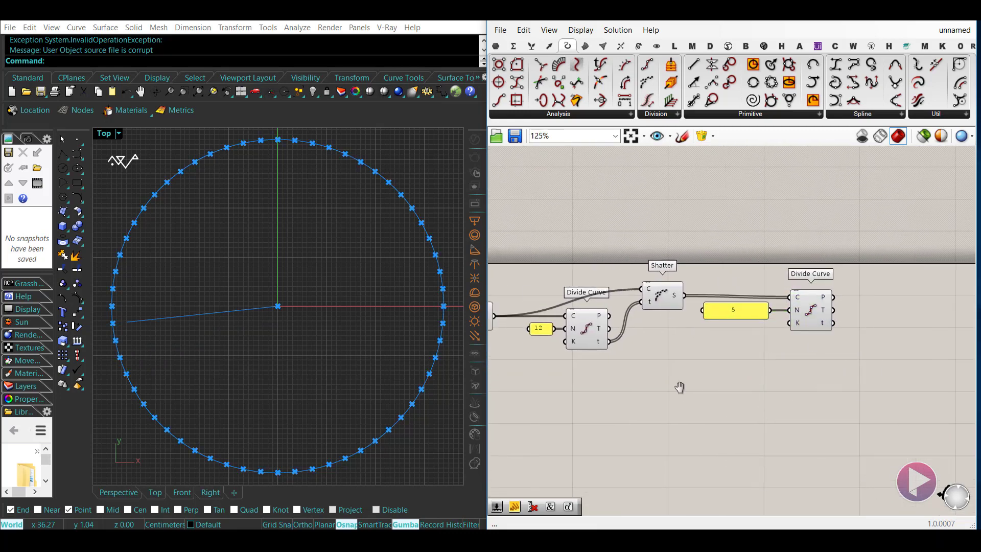
pyautogui.click(811, 312)
pyautogui.click(784, 389)
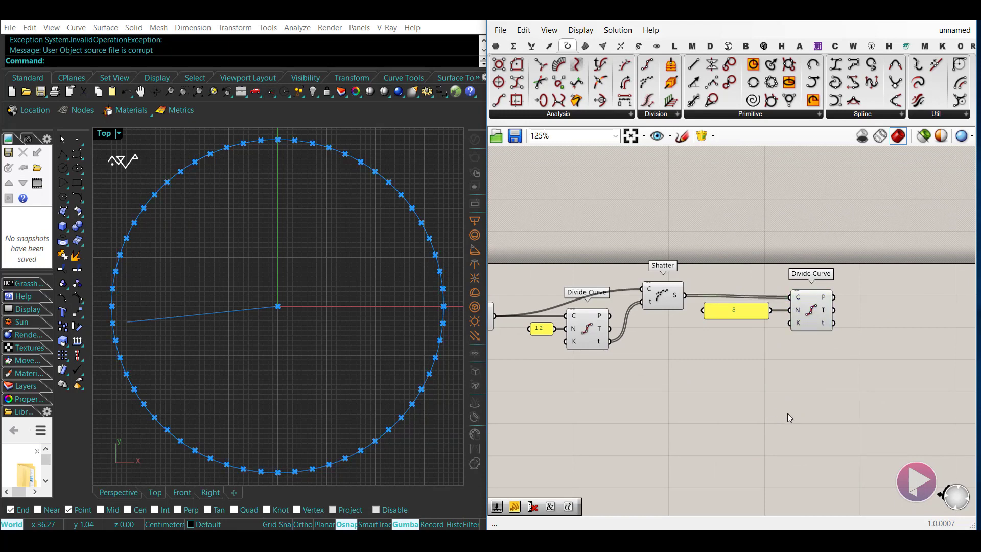
# - Add a Dispatch component and wire the second Divide Curve's points into its list input
pyautogui.click(532, 46)
pyautogui.click(613, 116)
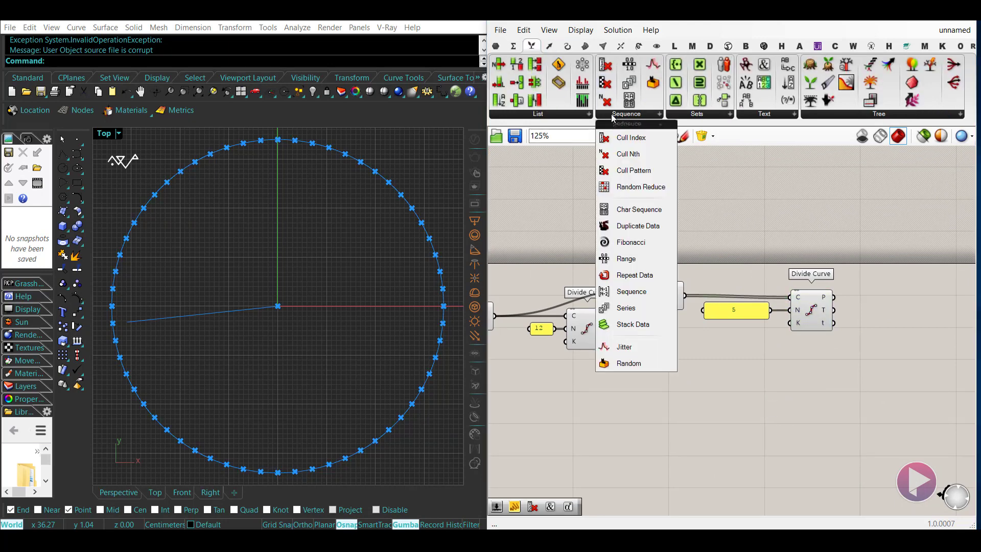
pyautogui.click(550, 115)
pyautogui.click(547, 242)
pyautogui.click(876, 373)
pyautogui.moveTo(843, 353); pyautogui.dragTo(738, 367, button='right')
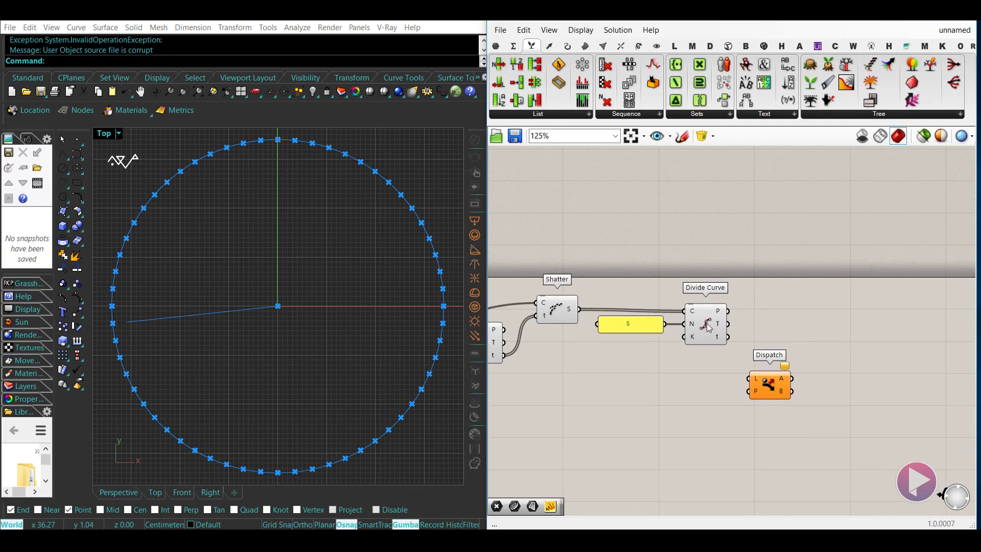
pyautogui.click(713, 333)
pyautogui.moveTo(757, 385); pyautogui.dragTo(729, 311)
pyautogui.moveTo(785, 364); pyautogui.dragTo(780, 369)
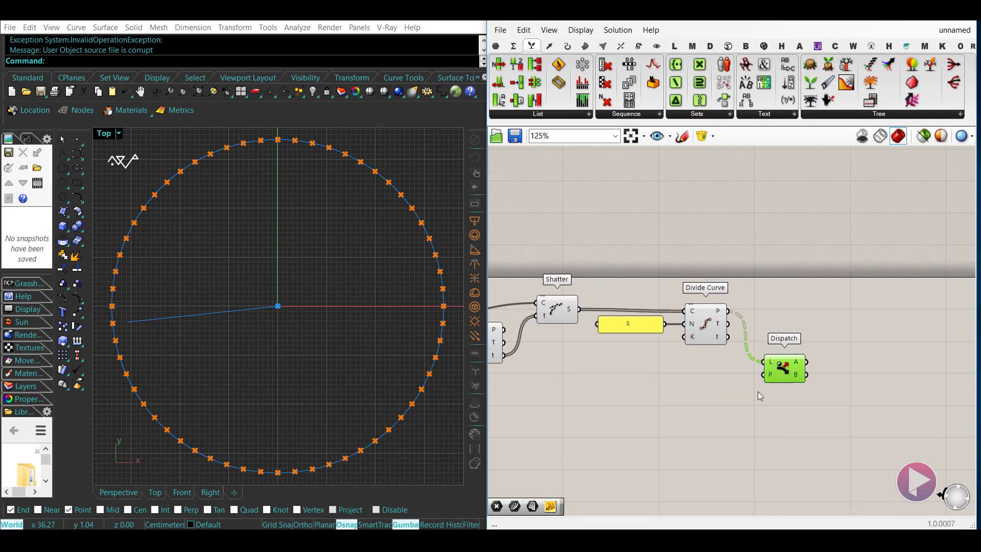
# - Add a panel beside Dispatch containing one false line followed by four true lines
pyautogui.scroll(1, 759, 392)
pyautogui.doubleClick(676, 404)
pyautogui.write('"false')
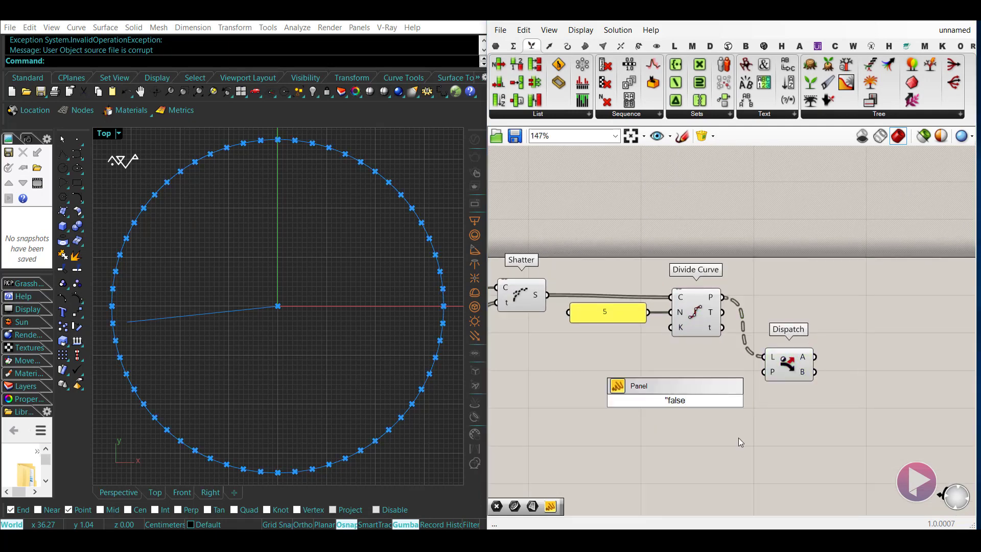
pyautogui.press('Return')
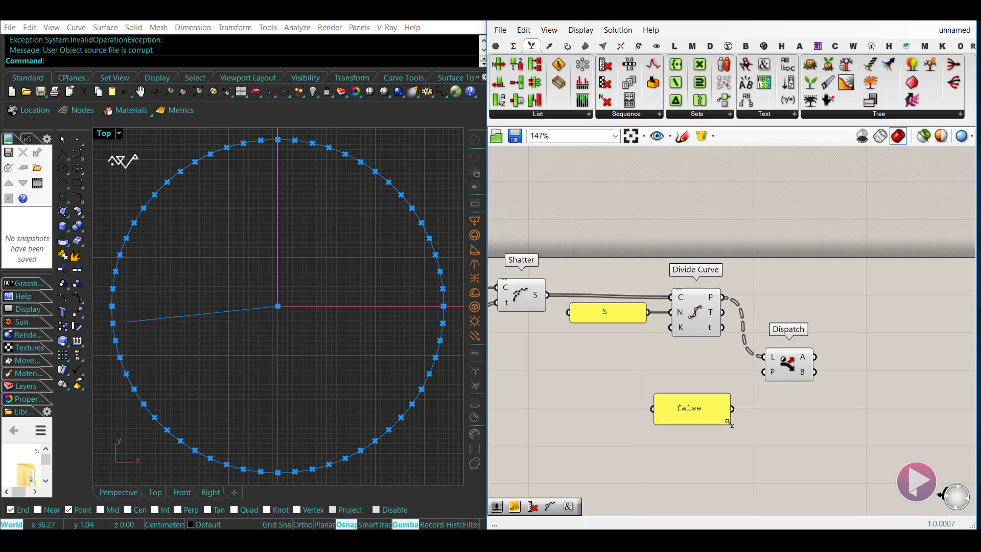
pyautogui.doubleClick(691, 408)
pyautogui.click(669, 346)
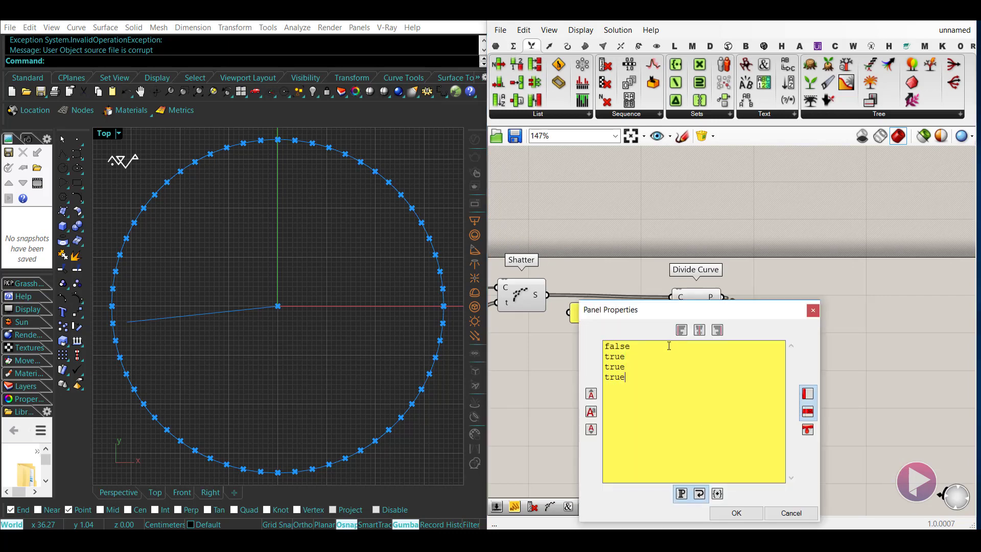
pyautogui.click(753, 510)
# - Split the true/false panel's lines into separate list items, resize it, and wire it into Dispatch's pattern input
pyautogui.moveTo(730, 424); pyautogui.dragTo(763, 451)
pyautogui.rightClick(707, 427)
pyautogui.click(727, 400)
pyautogui.moveTo(728, 400); pyautogui.dragTo(697, 369)
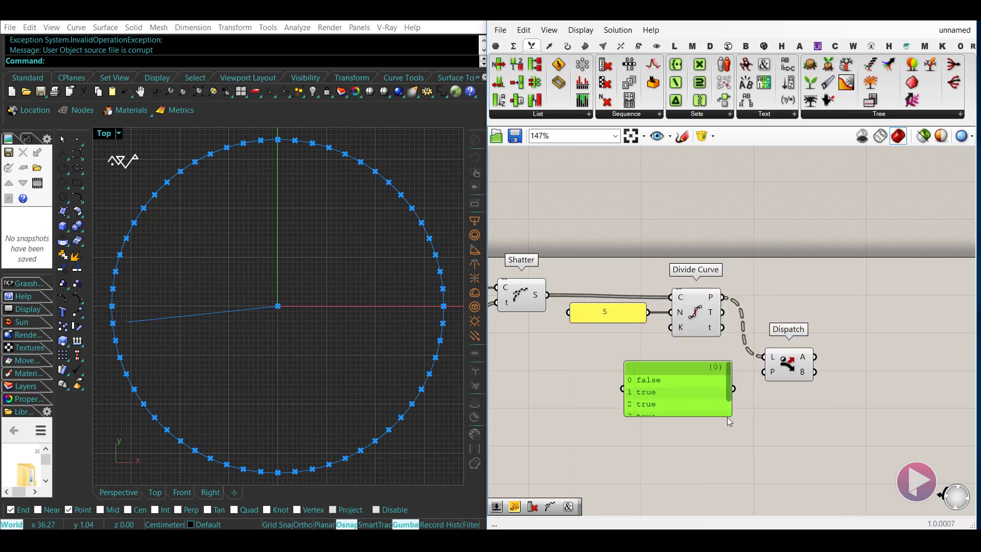
pyautogui.moveTo(728, 417); pyautogui.dragTo(739, 441)
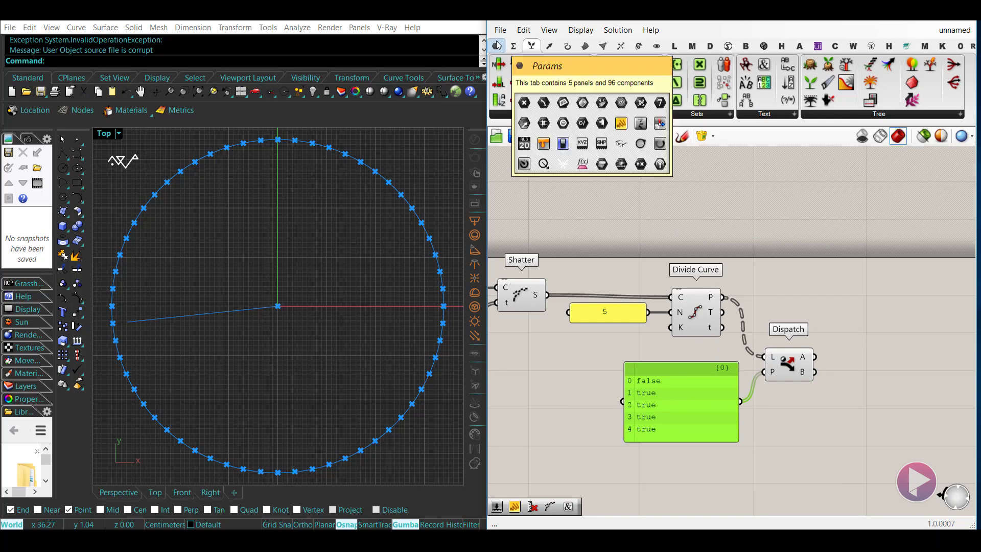
# - Add a Point parameter and wire it to Dispatch's A output
pyautogui.click(530, 151)
pyautogui.click(495, 46)
pyautogui.click(499, 64)
pyautogui.moveTo(841, 353); pyautogui.dragTo(870, 367)
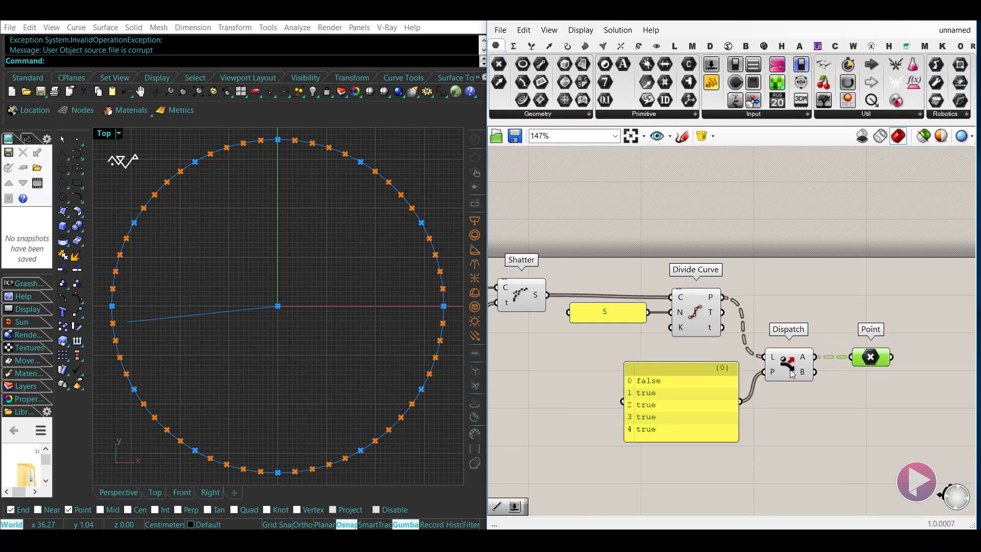
# - Turn off the preview of Dispatch and the second Divide Curve, and select the Point parameter to check its points
pyautogui.click(791, 372)
pyautogui.hotkey('ctrl', 'q')
pyautogui.click(693, 315)
pyautogui.hotkey('ctrl', 'q')
pyautogui.moveTo(665, 373); pyautogui.dragTo(506, 368, button='right')
pyautogui.click(589, 330)
pyautogui.click(858, 348)
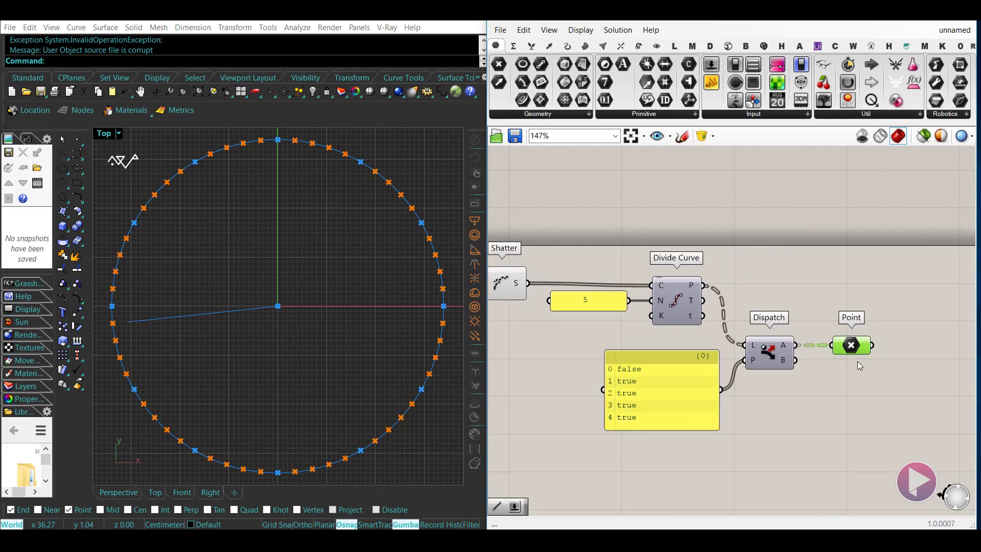
# - Add a Point List component beside the Point parameter
pyautogui.doubleClick(804, 413)
pyautogui.write('point')
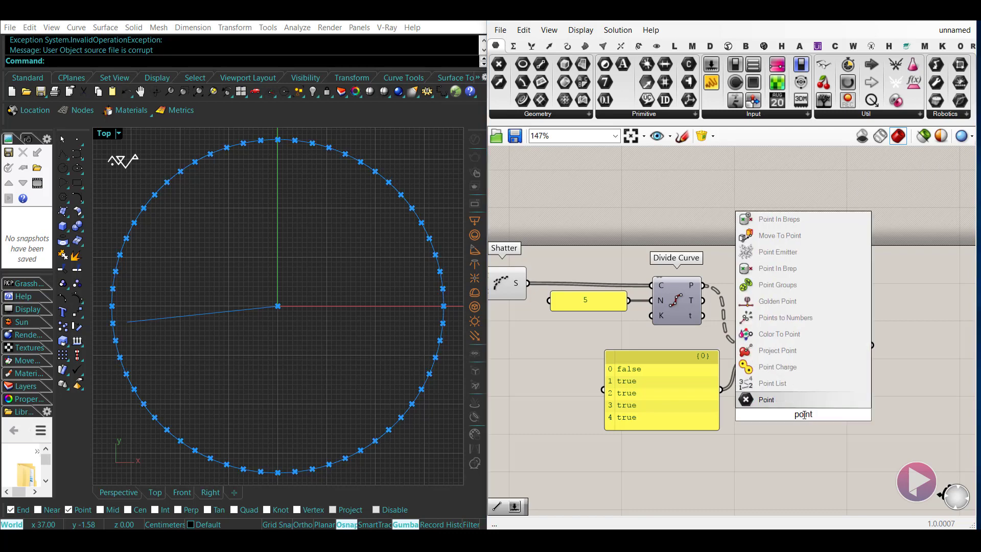
pyautogui.click(791, 384)
pyautogui.moveTo(834, 437); pyautogui.dragTo(778, 436, button='right')
pyautogui.moveTo(752, 418); pyautogui.dragTo(886, 386)
# - Wire the Point parameter and a new Size slider into Point List, and set the size to 3.82
pyautogui.doubleClick(771, 433)
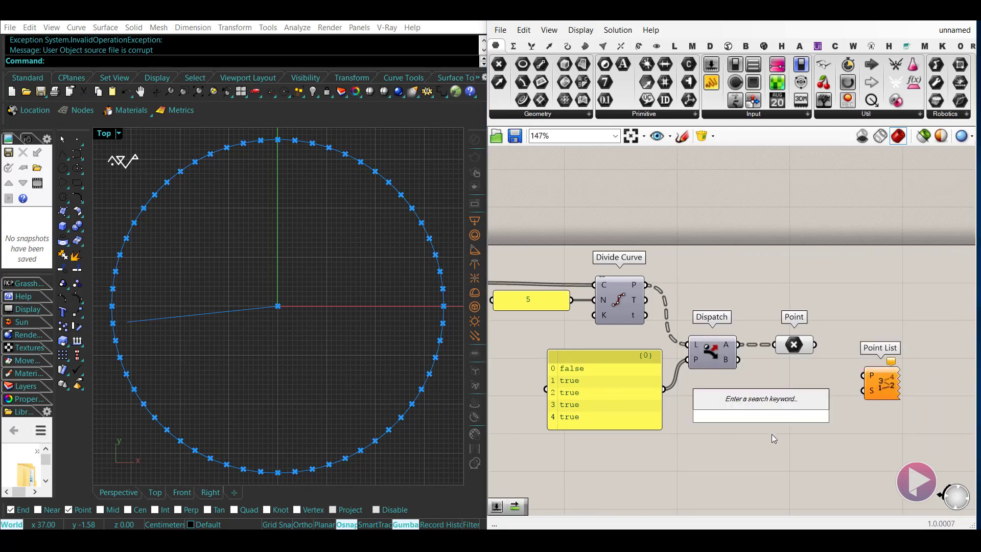
pyautogui.write('3.00')
pyautogui.press('Return')
pyautogui.moveTo(822, 416); pyautogui.dragTo(863, 390)
pyautogui.moveTo(814, 344); pyautogui.dragTo(863, 375)
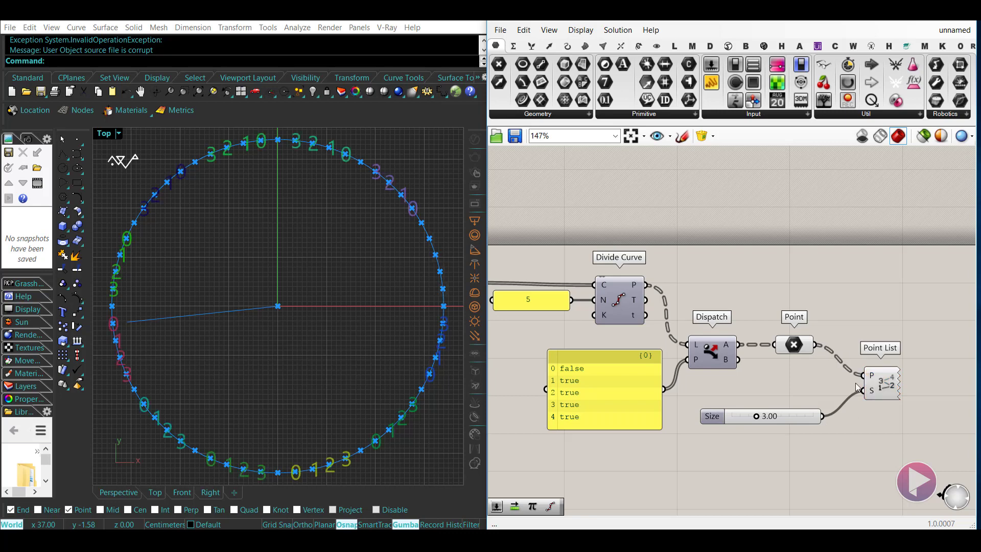
pyautogui.moveTo(758, 416); pyautogui.dragTo(765, 416)
# - Rewire Point List's point input to the points of the first Divide Curve with 12 divisions
pyautogui.moveTo(771, 425); pyautogui.dragTo(813, 425, button='right')
pyautogui.moveTo(906, 375); pyautogui.dragTo(689, 284)
pyautogui.moveTo(738, 405); pyautogui.dragTo(772, 399, button='right')
pyautogui.scroll(-1, 772, 399)
pyautogui.moveTo(914, 376); pyautogui.dragTo(505, 316)
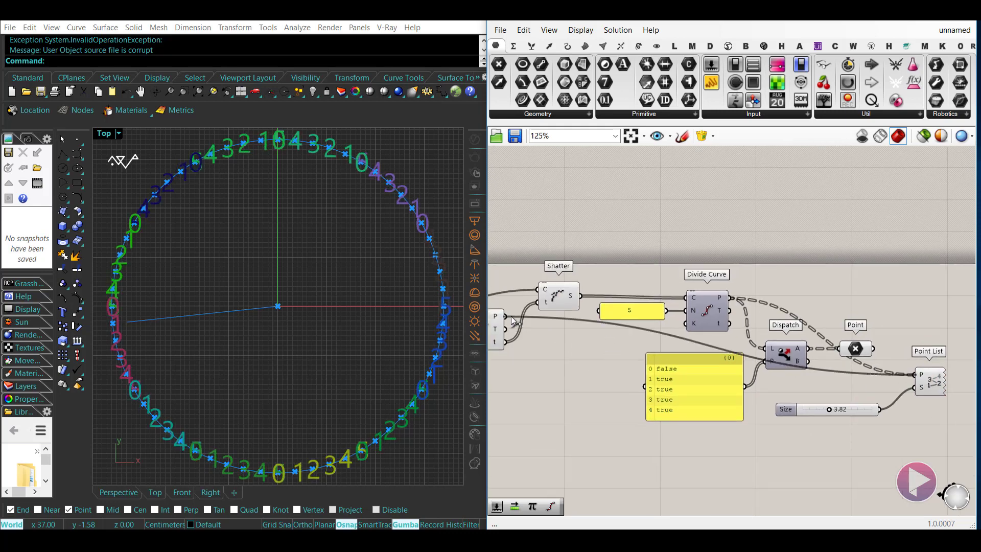
# - Move Point List and its Size slider beside the first Divide Curve and select Point List to check the numbering
pyautogui.moveTo(926, 382); pyautogui.dragTo(926, 387)
pyautogui.moveTo(785, 410); pyautogui.dragTo(618, 464)
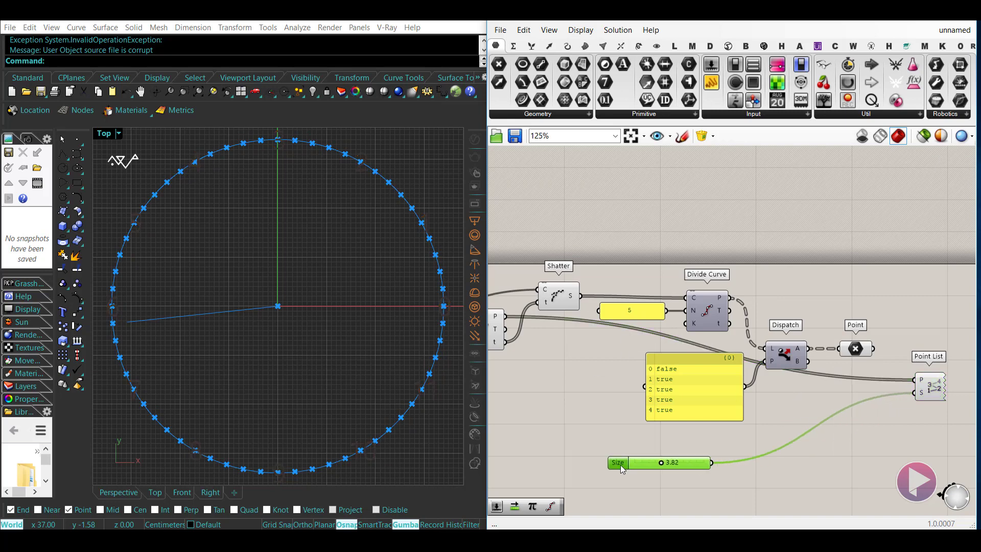
pyautogui.moveTo(927, 387); pyautogui.dragTo(613, 368)
pyautogui.moveTo(616, 407); pyautogui.dragTo(767, 413, button='right')
pyautogui.moveTo(766, 474); pyautogui.dragTo(621, 429)
pyautogui.moveTo(742, 417); pyautogui.dragTo(729, 362, button='right')
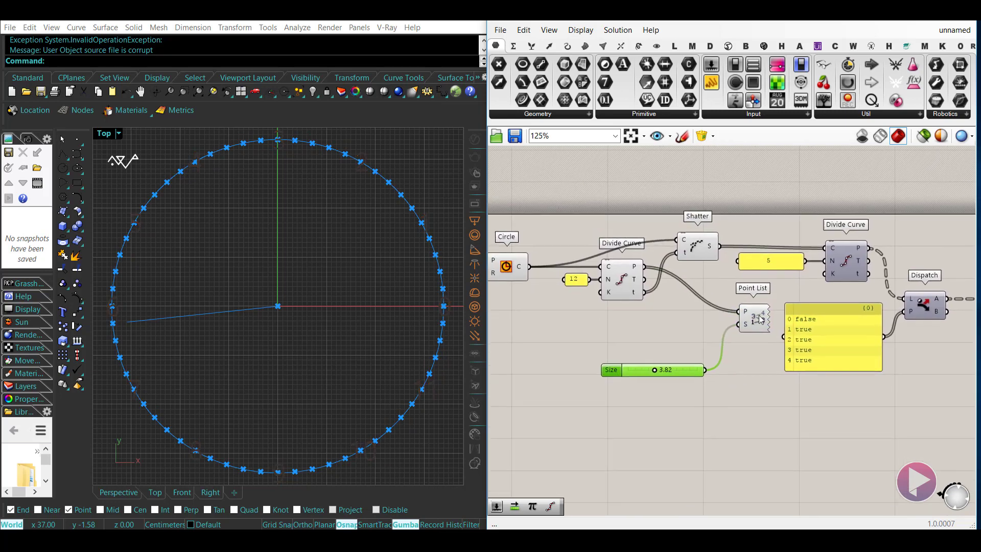
pyautogui.click(755, 320)
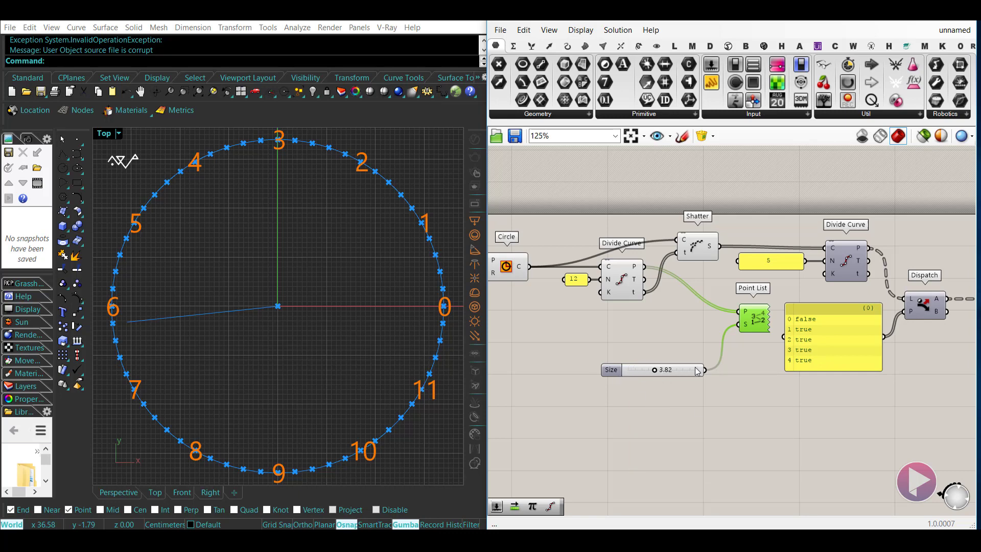
# - Add a Shift List component and feed it the first Divide Curve's points
pyautogui.click(753, 414)
pyautogui.click(531, 45)
pyautogui.click(538, 113)
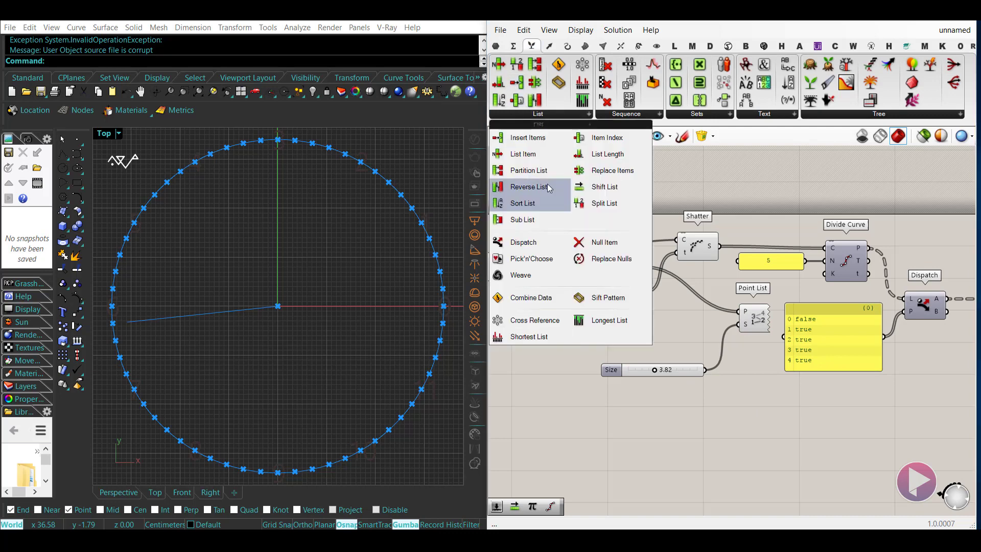
pyautogui.moveTo(526, 188); pyautogui.dragTo(645, 267)
pyautogui.moveTo(687, 348); pyautogui.dragTo(630, 342, button='right')
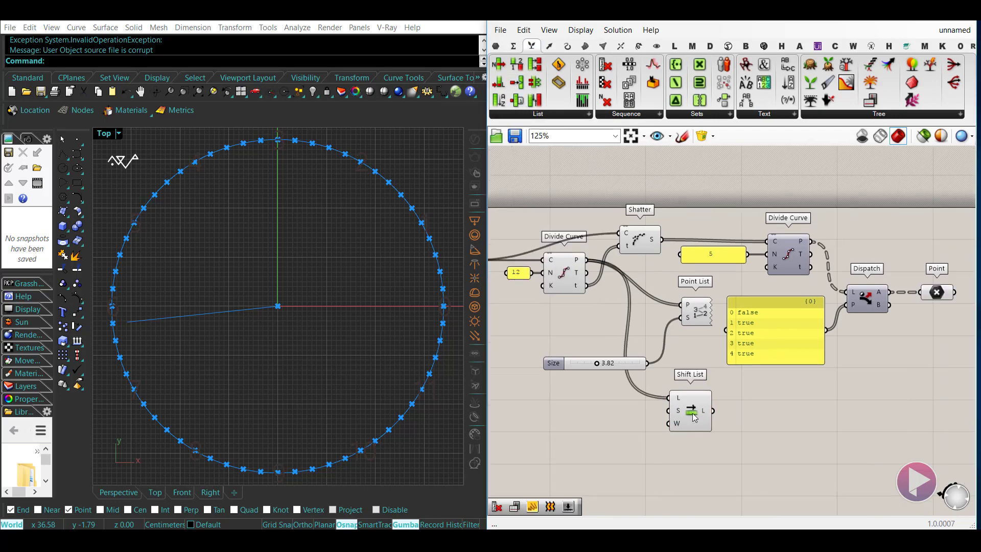
# - Add a panel containing -3 and wire it into Shift List's shift input
pyautogui.moveTo(691, 412); pyautogui.dragTo(683, 416)
pyautogui.moveTo(608, 416); pyautogui.dragTo(606, 417, button='right')
pyautogui.doubleClick(592, 428)
pyautogui.write('"')
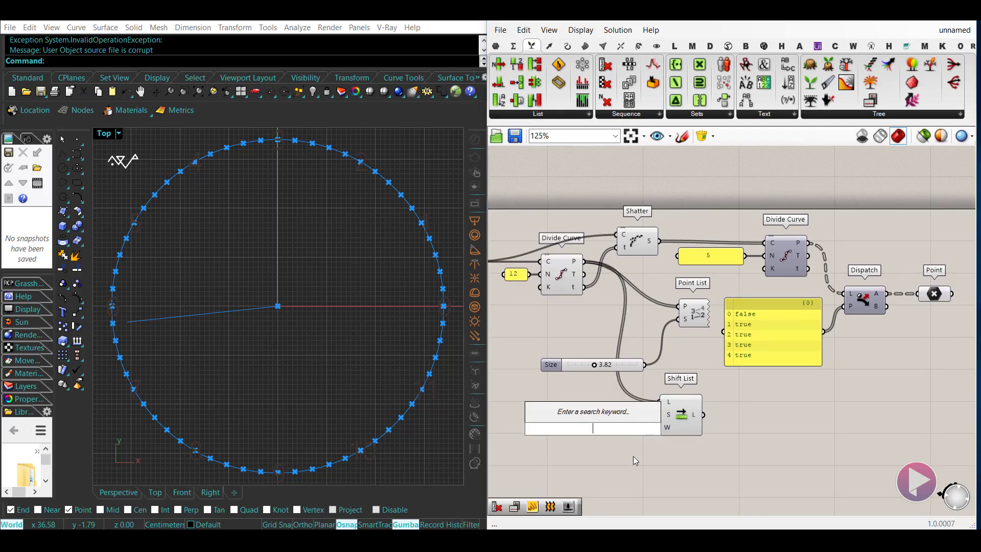
pyautogui.press('Return')
pyautogui.write('-3')
pyautogui.press('Return')
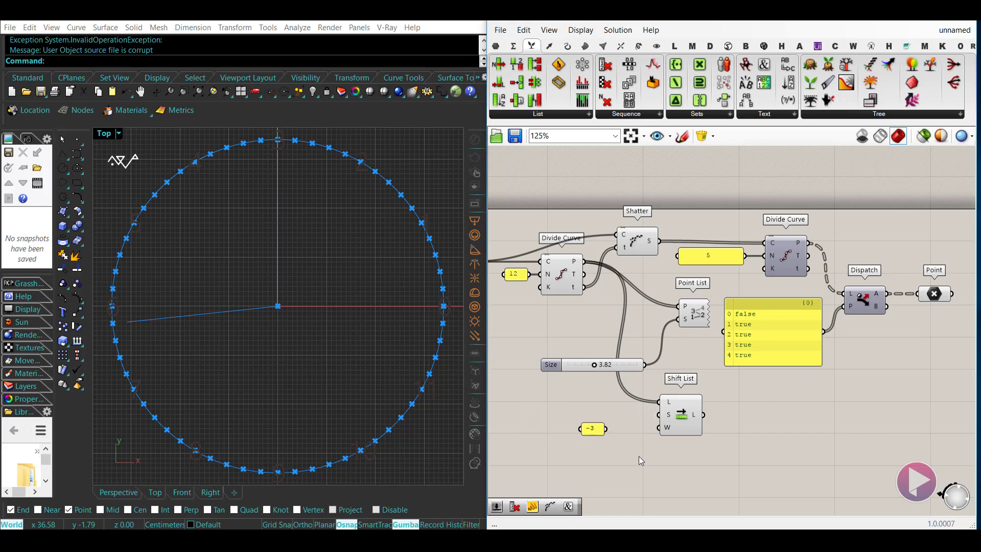
pyautogui.moveTo(606, 429); pyautogui.dragTo(659, 415)
# - Feed Shift List's output into Point List and set the shift panel to 3
pyautogui.moveTo(695, 313); pyautogui.dragTo(763, 405)
pyautogui.moveTo(704, 415); pyautogui.dragTo(746, 397)
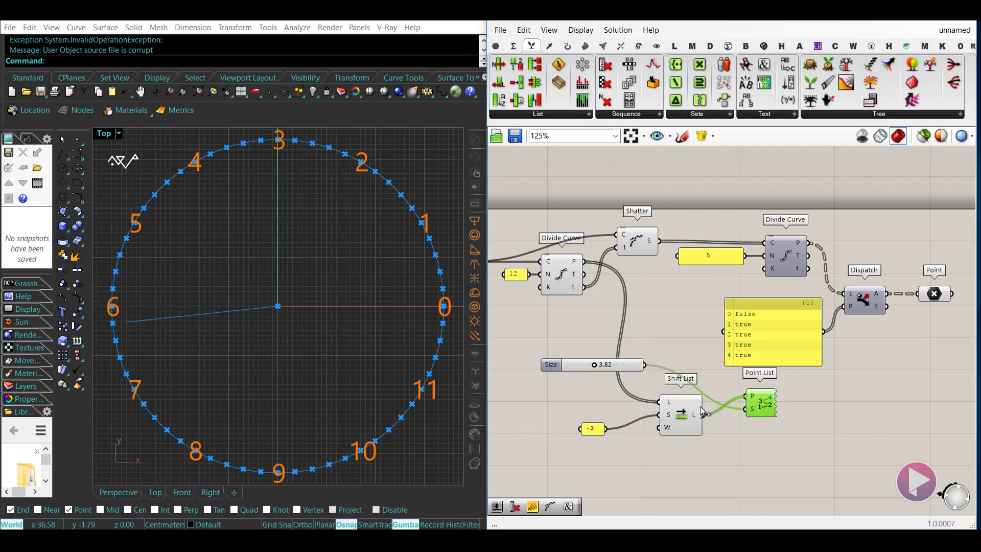
pyautogui.doubleClick(593, 428)
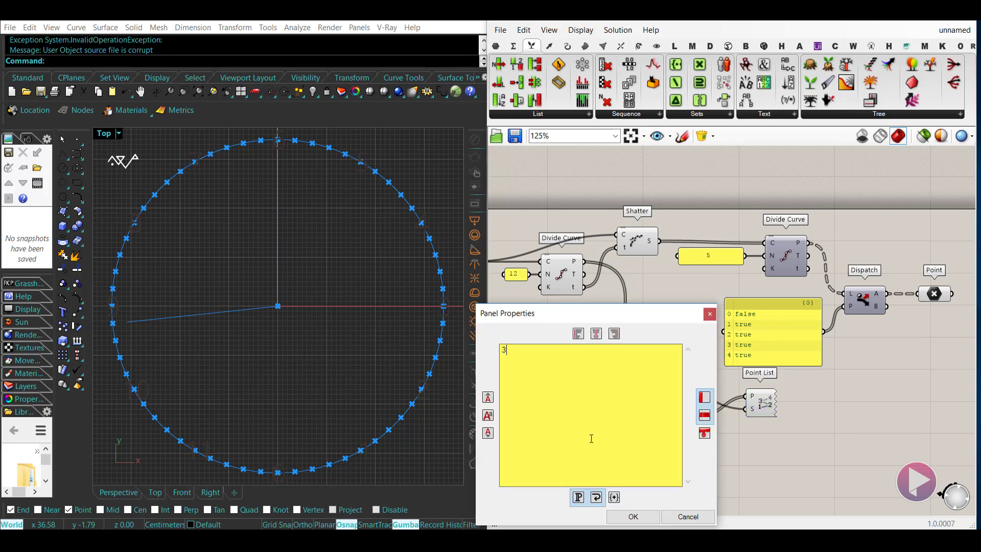
pyautogui.write('3')
pyautogui.click(633, 517)
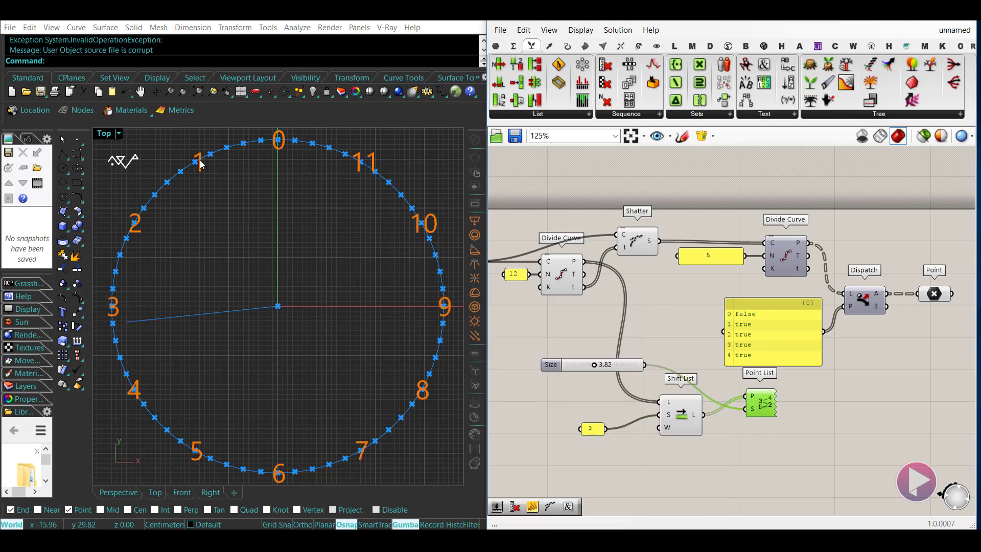
# - Move the Size slider below Shift List and place the 3 panel closer to its shift input
pyautogui.moveTo(664, 357); pyautogui.dragTo(669, 324, button='right')
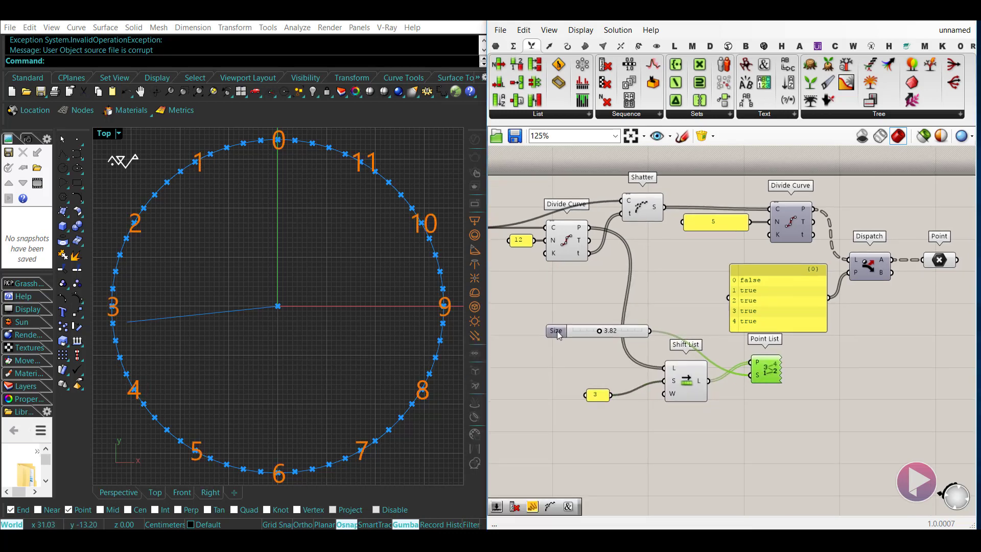
pyautogui.moveTo(556, 330); pyautogui.dragTo(622, 455)
pyautogui.moveTo(601, 398); pyautogui.dragTo(622, 380)
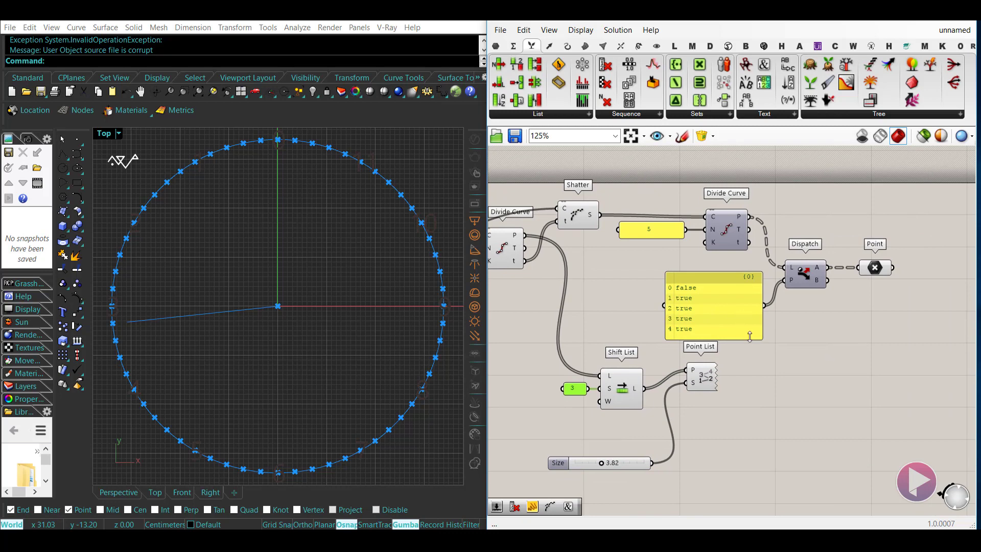
# - Move the true/false panel, Dispatch and Point together farther away from the second Divide Curve to make room
pyautogui.moveTo(749, 337); pyautogui.dragTo(752, 338)
pyautogui.moveTo(787, 337); pyautogui.dragTo(728, 359, button='right')
pyautogui.moveTo(868, 335); pyautogui.dragTo(661, 293)
pyautogui.moveTo(743, 297); pyautogui.dragTo(862, 246)
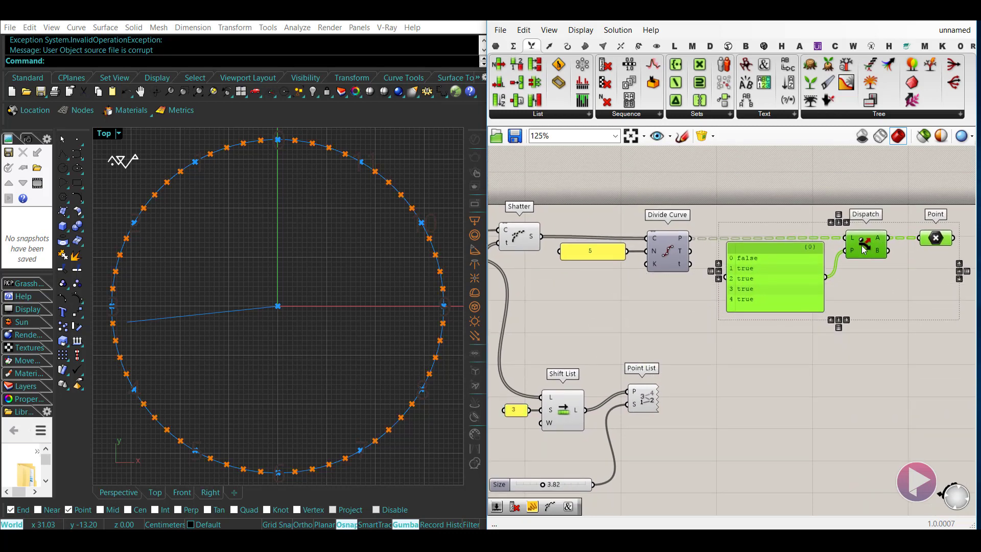
pyautogui.click(741, 369)
pyautogui.moveTo(697, 359); pyautogui.dragTo(802, 360, button='right')
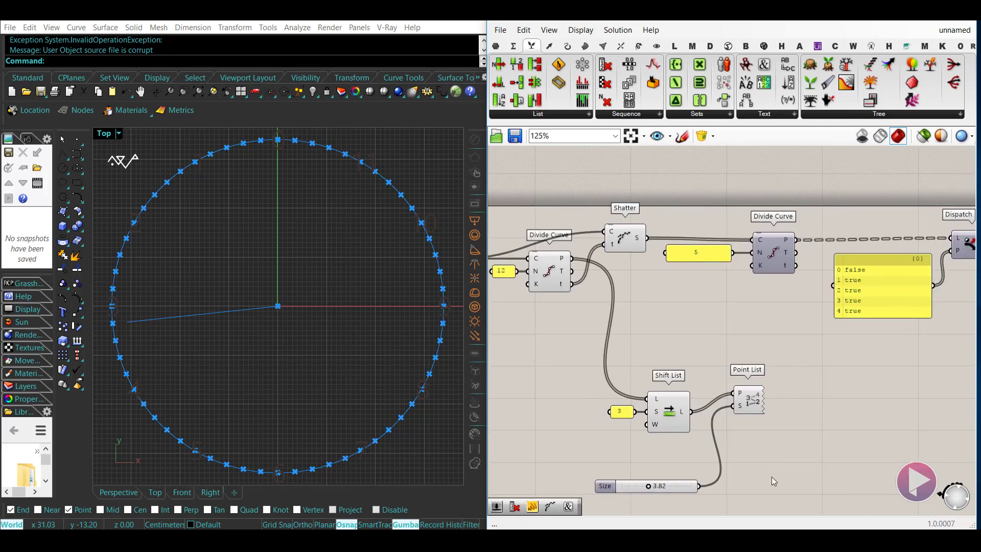
# - Move Point List and its Size slider up, and move Shift List with its shift panel up beside the first Divide Curve
pyautogui.moveTo(775, 491); pyautogui.dragTo(683, 335)
pyautogui.moveTo(577, 383); pyautogui.dragTo(714, 302)
pyautogui.moveTo(681, 336); pyautogui.dragTo(643, 318)
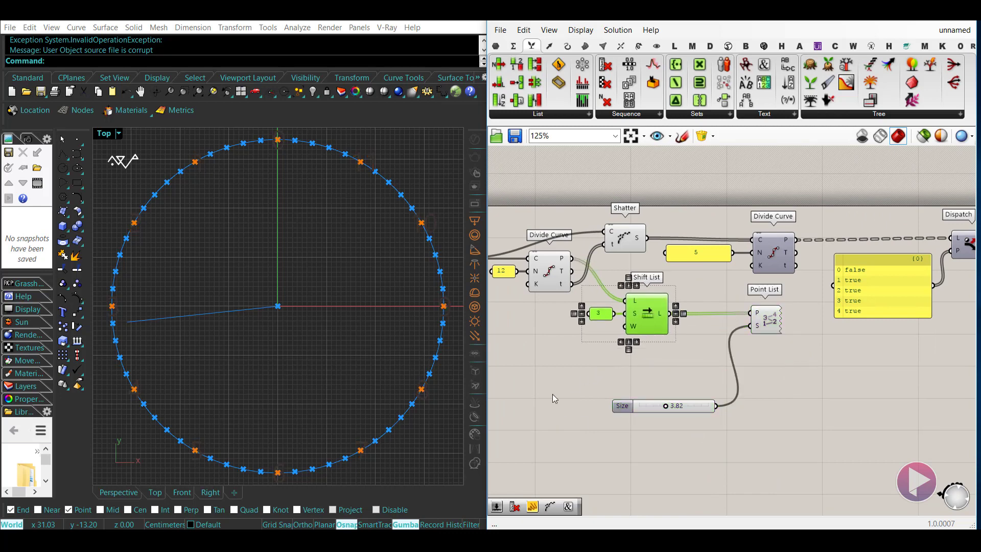
pyautogui.click(553, 394)
pyautogui.click(647, 322)
pyautogui.click(765, 319)
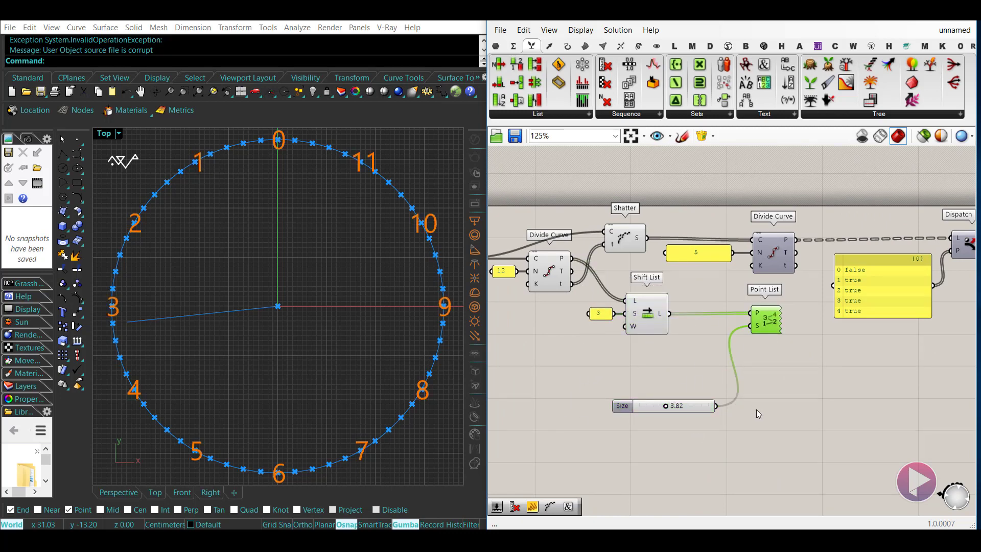
# - Reverse the data order on Shift List's list input
pyautogui.moveTo(807, 425); pyautogui.dragTo(740, 409, button='right')
pyautogui.doubleClick(741, 410)
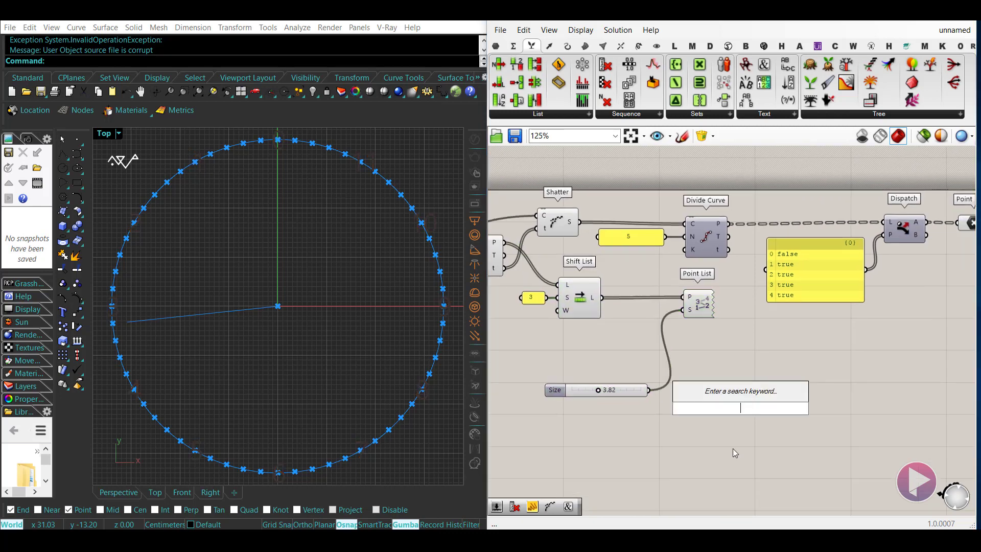
pyautogui.click(585, 297)
pyautogui.rightClick(569, 288)
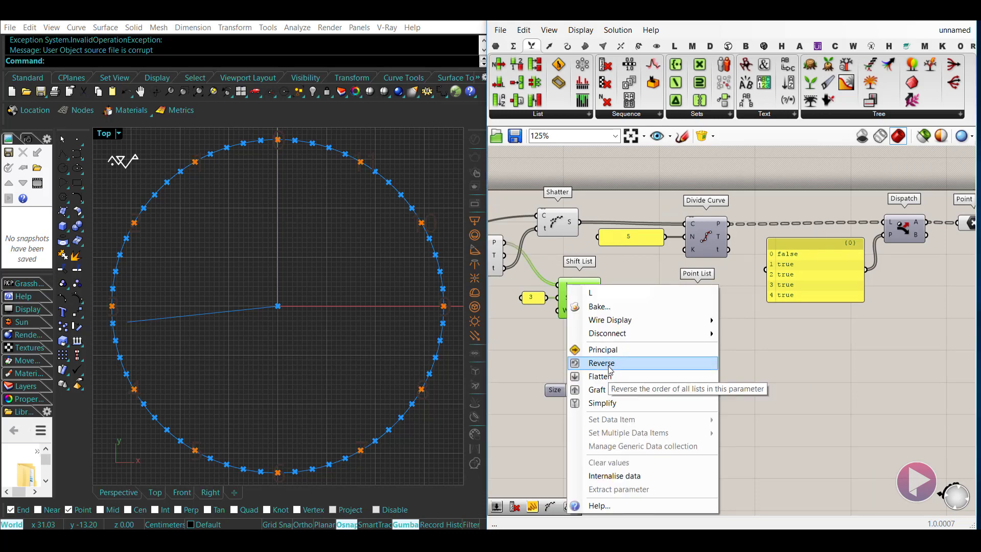
pyautogui.click(603, 364)
pyautogui.click(699, 310)
pyautogui.moveTo(591, 345); pyautogui.dragTo(695, 370, button='right')
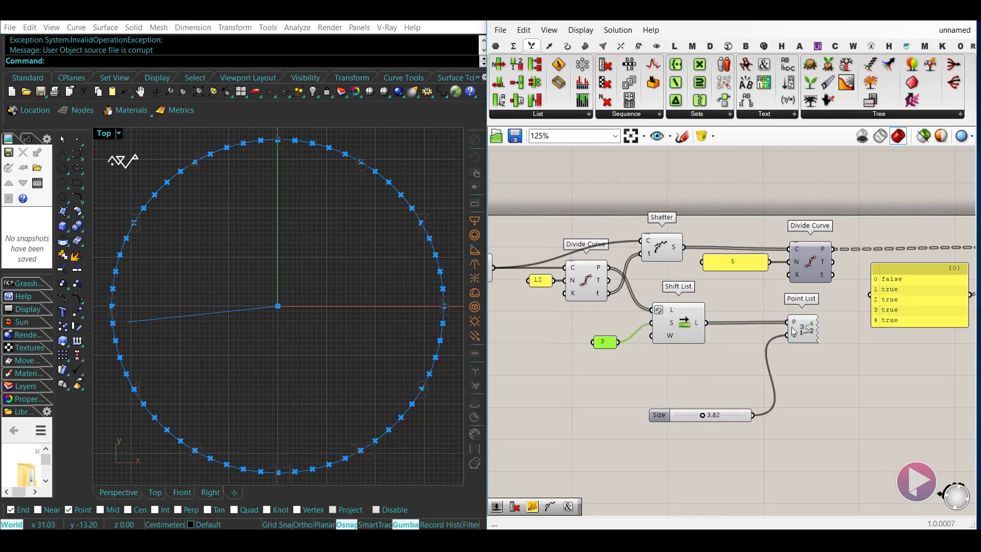
# - Try shift values of 5 and -5 in the panel feeding Shift List
pyautogui.doubleClick(604, 342)
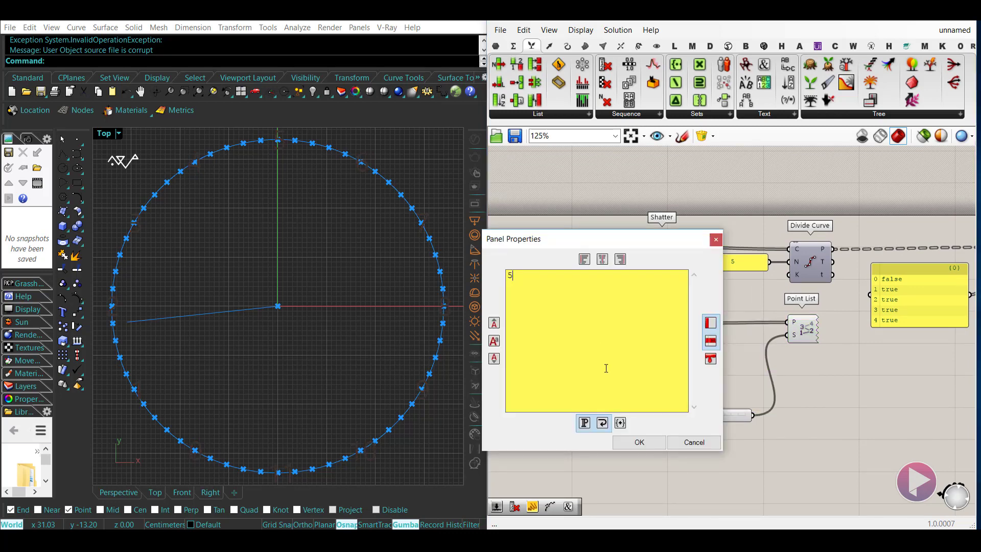
pyautogui.click(639, 442)
pyautogui.doubleClick(613, 343)
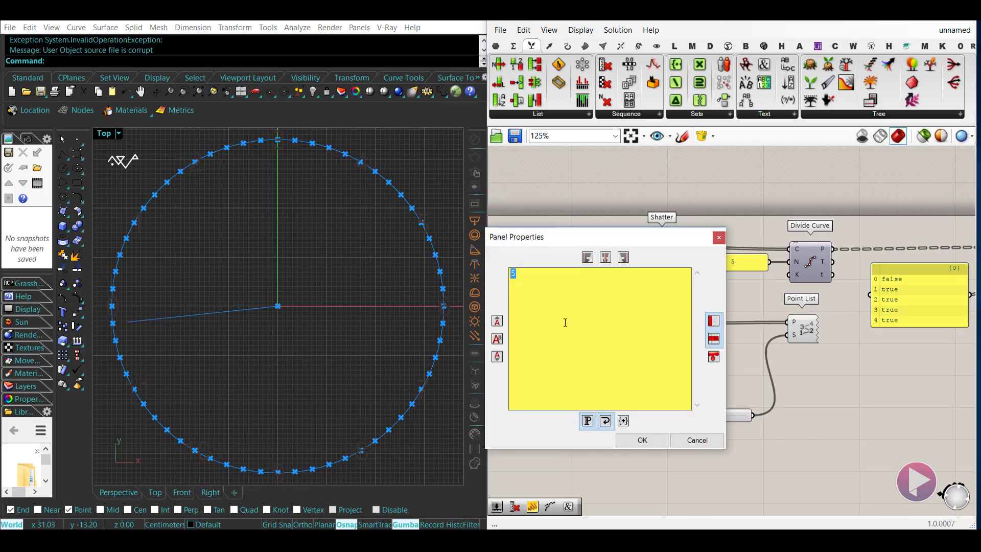
pyautogui.write('-5')
pyautogui.click(642, 440)
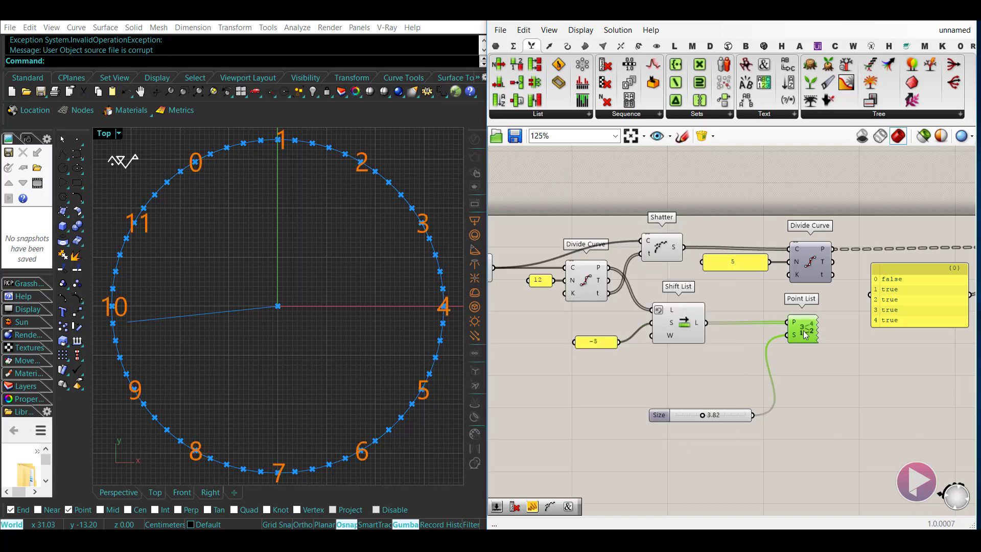
# - Set the panel feeding Shift List's shift input to -4
pyautogui.doubleClick(599, 343)
pyautogui.write('-4')
pyautogui.click(635, 442)
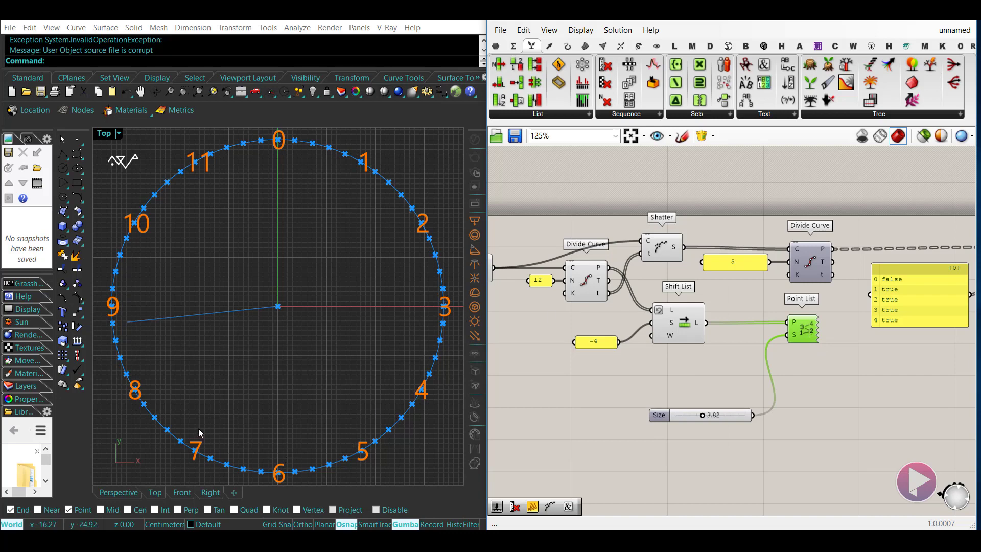
# - Add a Text Tag 3D component below Point List, beside the Size slider
pyautogui.moveTo(788, 454); pyautogui.dragTo(755, 443, button='right')
pyautogui.doubleClick(755, 443)
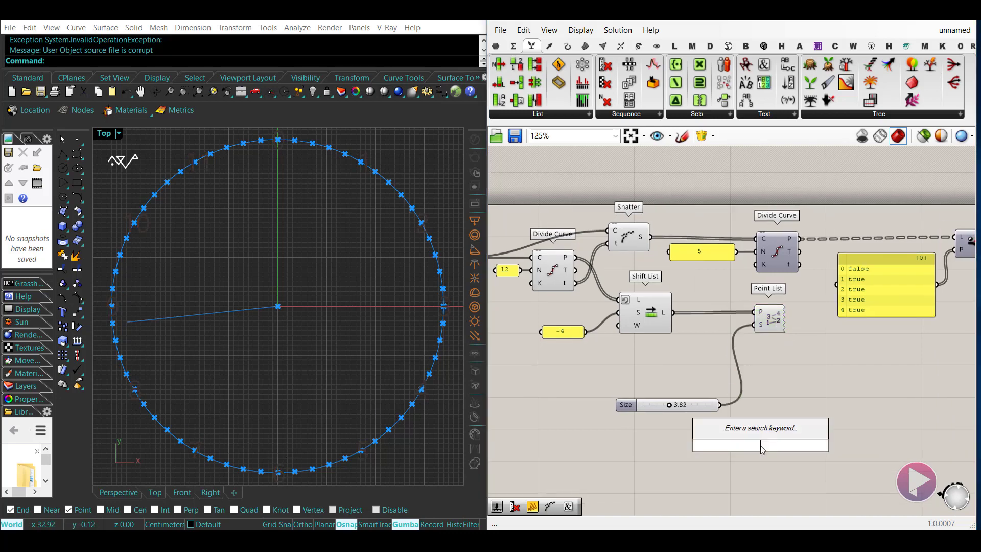
pyautogui.write('tag')
pyautogui.click(734, 381)
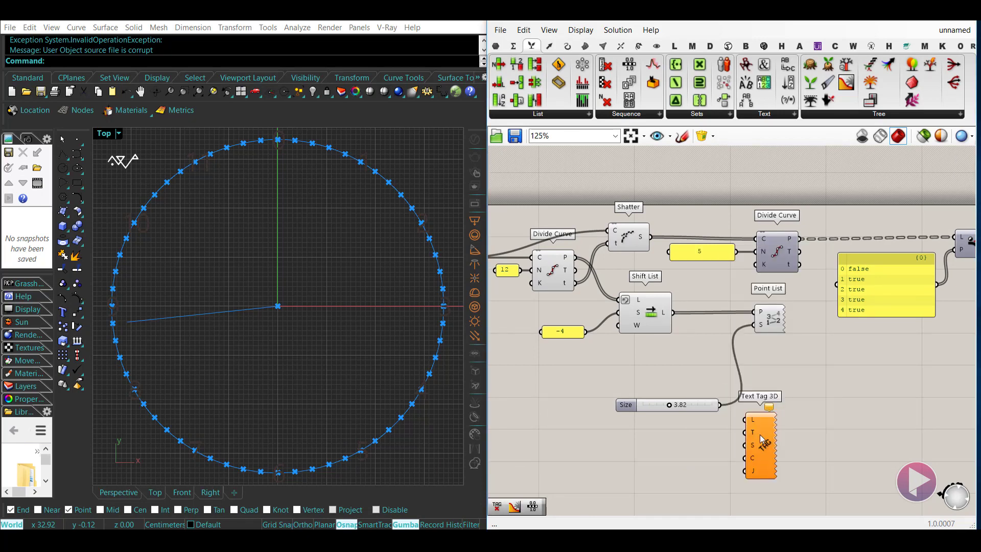
pyautogui.moveTo(759, 434); pyautogui.dragTo(803, 413)
# - Delete Point List and its Size slider, and move Text Tag 3D up toward Shift List
pyautogui.moveTo(770, 320); pyautogui.dragTo(760, 400)
pyautogui.moveTo(761, 428); pyautogui.dragTo(702, 377)
pyautogui.moveTo(761, 403); pyautogui.dragTo(654, 428)
pyautogui.press('Delete')
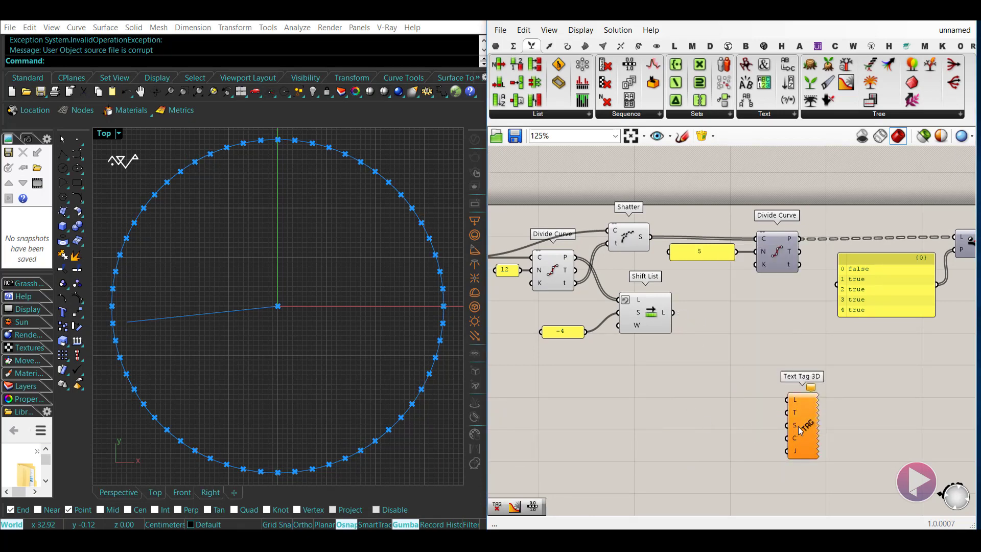
pyautogui.moveTo(798, 426); pyautogui.dragTo(784, 392)
# - Turn off the previews of the first Divide Curve and of Shatter
pyautogui.click(551, 276)
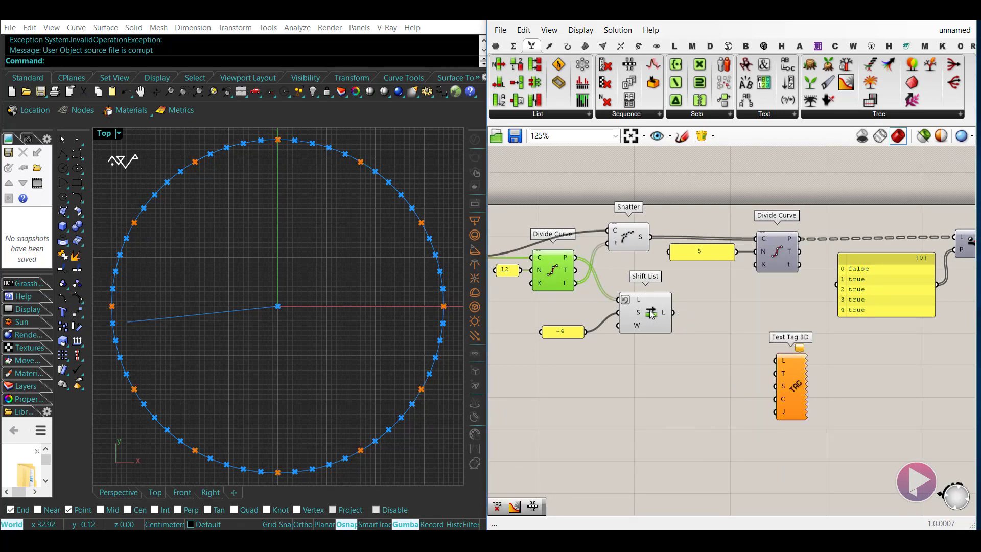
pyautogui.click(651, 310)
pyautogui.click(549, 276)
pyautogui.hotkey('ctrl', 'q')
pyautogui.click(631, 240)
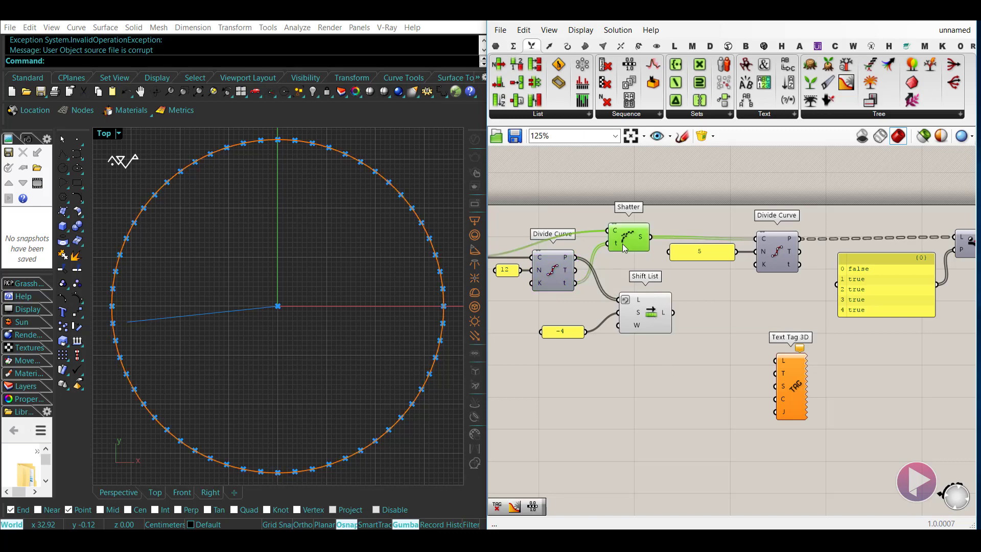
pyautogui.hotkey('ctrl', 'q')
# - Feed Shift List's output into Text Tag 3D's location input and the geometry input of a new Scale component
pyautogui.click(657, 321)
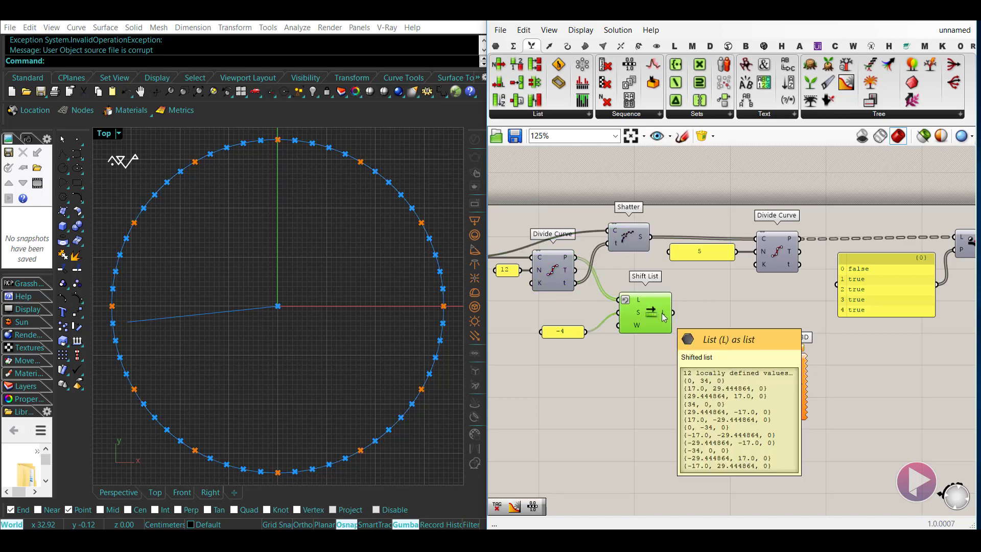
pyautogui.moveTo(673, 313); pyautogui.dragTo(794, 463)
pyautogui.doubleClick(765, 384)
pyautogui.write('sc')
pyautogui.click(750, 368)
pyautogui.moveTo(673, 313); pyautogui.dragTo(764, 365)
# - Wire the point that feeds the Circle's centre into Scale's center input
pyautogui.moveTo(542, 286); pyautogui.dragTo(713, 278, button='right')
pyautogui.scroll(-1, 652, 344)
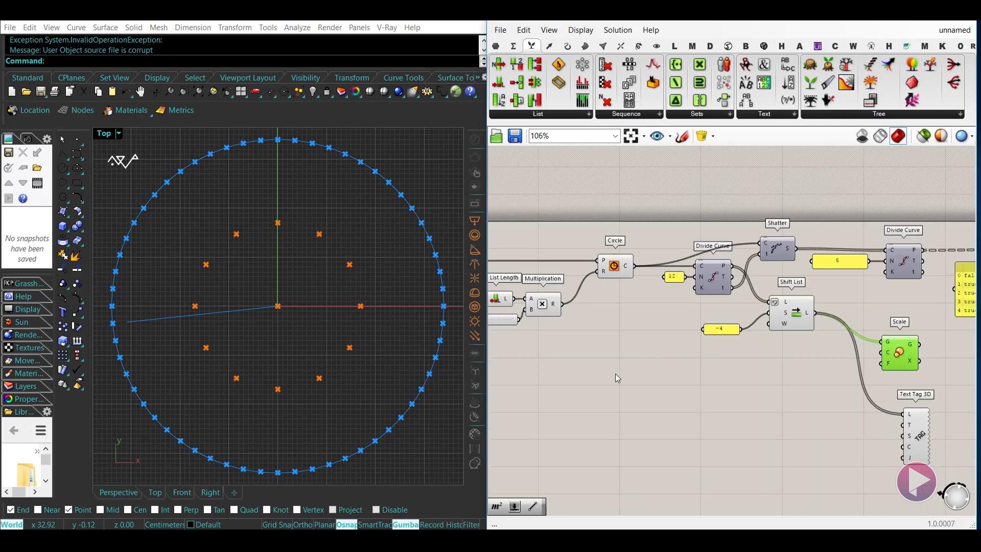
pyautogui.moveTo(616, 374); pyautogui.dragTo(822, 378, button='right')
pyautogui.scroll(-2, 665, 301)
pyautogui.moveTo(537, 264); pyautogui.dragTo(919, 344)
pyautogui.moveTo(891, 372); pyautogui.dragTo(686, 407, button='right')
pyautogui.scroll(4, 654, 404)
# - Add a number slider with the value 2.00 and wire it into Scale's factor input
pyautogui.doubleClick(653, 403)
pyautogui.write('2')
pyautogui.press('Return')
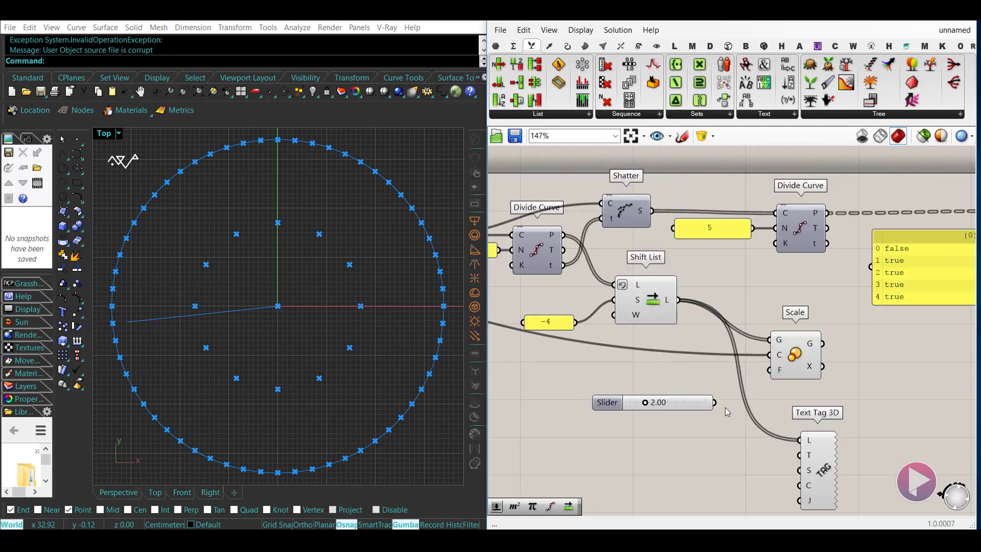
pyautogui.moveTo(717, 403); pyautogui.dragTo(770, 370)
# - Set Scale's Factor slider to 0.85
pyautogui.moveTo(648, 405); pyautogui.dragTo(634, 400)
pyautogui.scroll(3, 643, 406)
pyautogui.doubleClick(645, 402)
pyautogui.write('.')
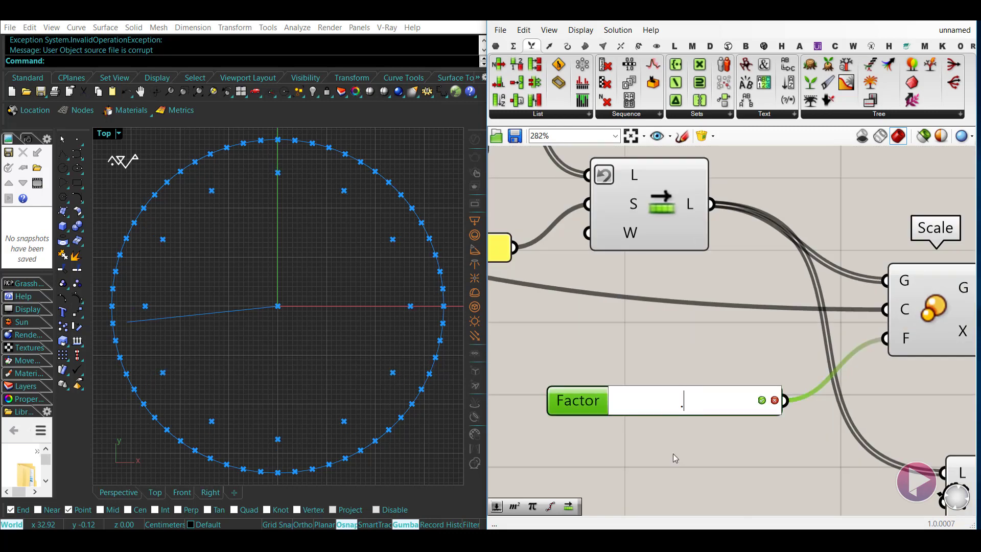
pyautogui.write('85')
pyautogui.press('Return')
pyautogui.click(681, 449)
# - Rearrange Scale and its Factor slider so they sit side by side just below Shift List
pyautogui.scroll(-2, 681, 449)
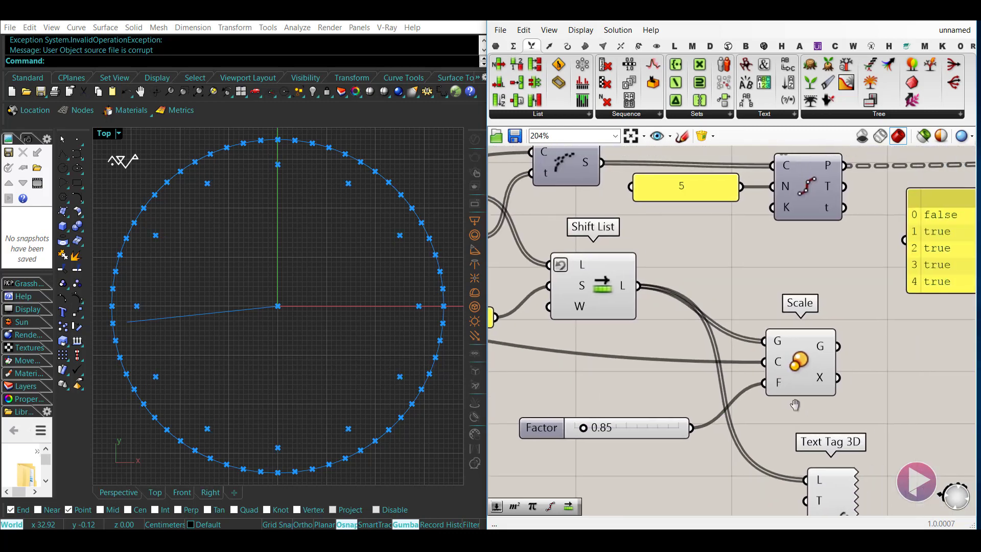
pyautogui.moveTo(798, 382); pyautogui.dragTo(764, 328)
pyautogui.scroll(-5, 664, 380)
pyautogui.moveTo(591, 381); pyautogui.dragTo(641, 406, button='right')
pyautogui.scroll(2, 723, 416)
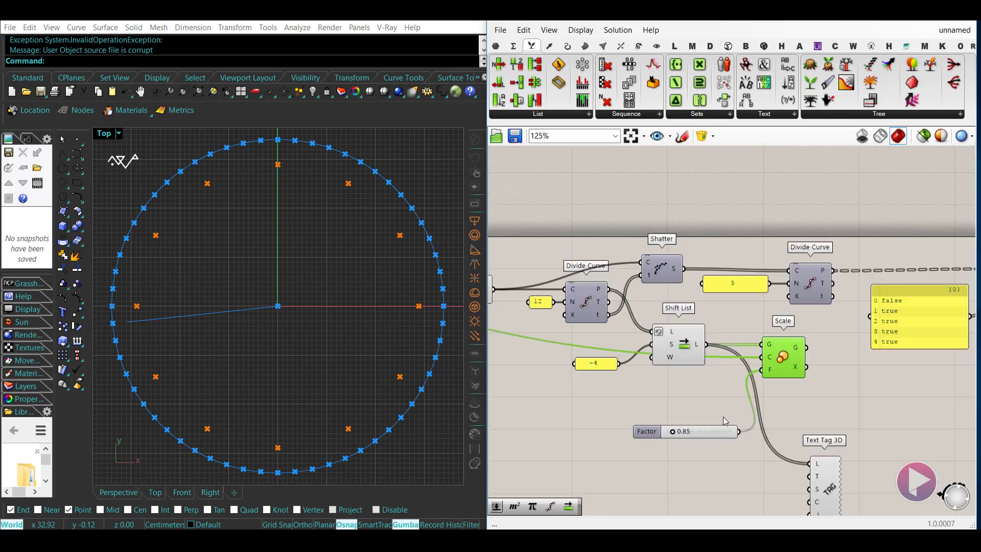
pyautogui.moveTo(646, 431); pyautogui.dragTo(595, 383)
pyautogui.click(639, 422)
pyautogui.click(683, 353)
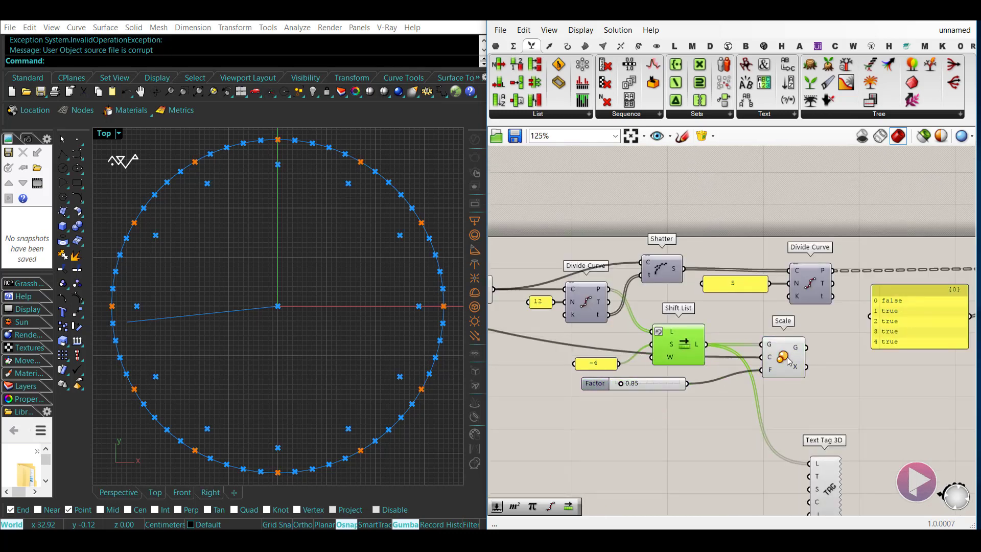
pyautogui.click(787, 361)
pyautogui.moveTo(782, 363); pyautogui.dragTo(742, 405)
pyautogui.moveTo(595, 384); pyautogui.dragTo(614, 419)
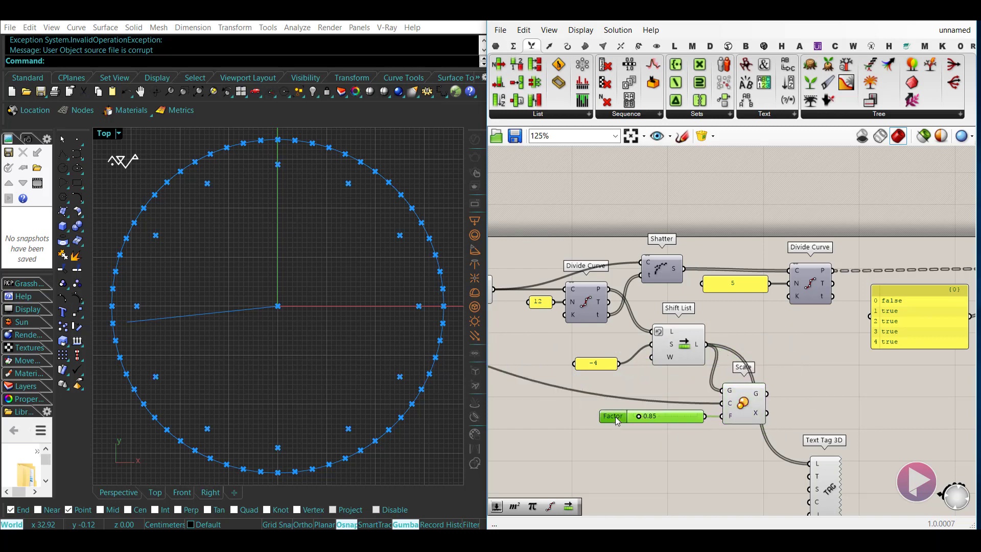
# - Add a Line component from Shift List's points to Scale's scaled points to draw the hour marks
pyautogui.click(567, 46)
pyautogui.moveTo(813, 322); pyautogui.dragTo(810, 382)
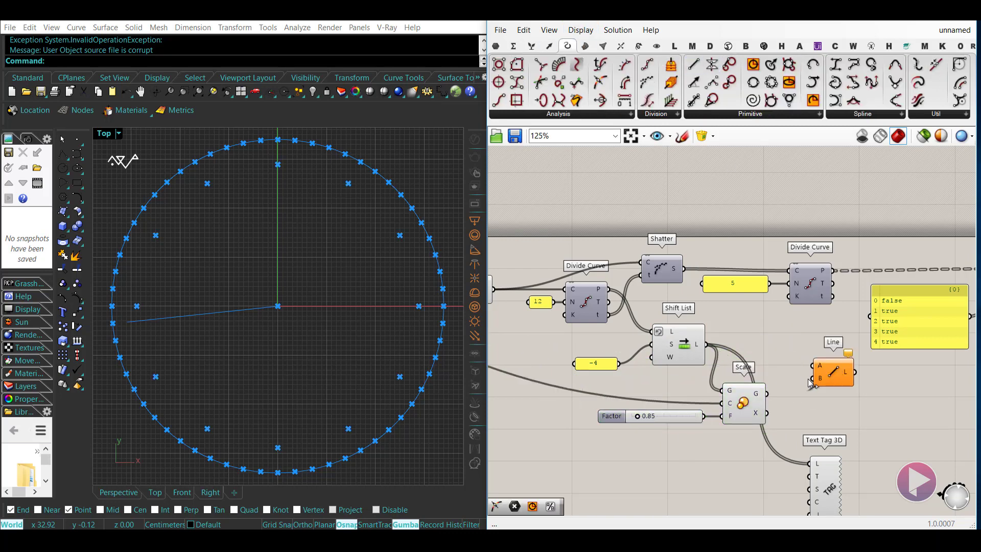
pyautogui.moveTo(743, 355); pyautogui.dragTo(706, 344)
pyautogui.moveTo(833, 372); pyautogui.dragTo(824, 351)
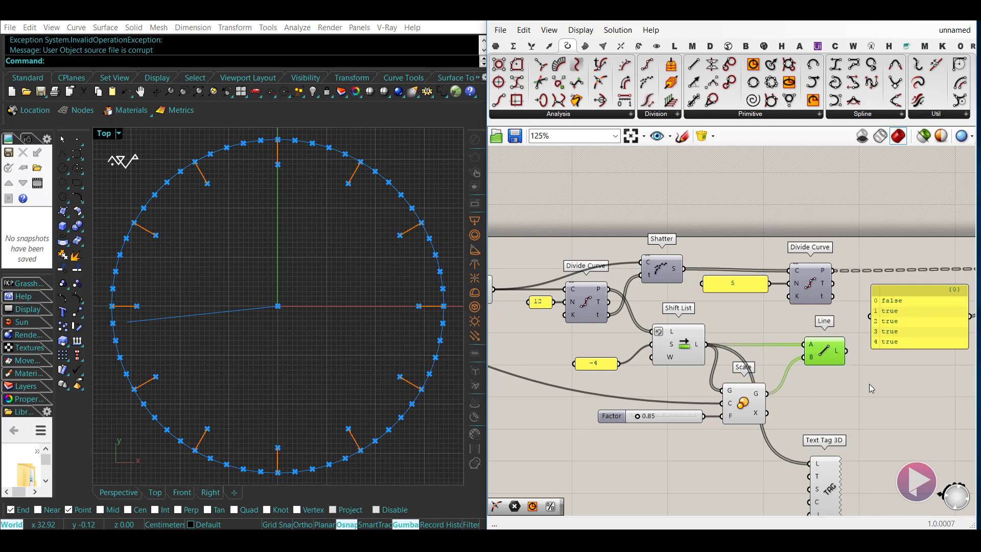
# - Feed Text Tag 3D's location input from Scale's geometry output instead, and turn off Scale's preview
pyautogui.click(708, 443)
pyautogui.moveTo(820, 479); pyautogui.dragTo(854, 449)
pyautogui.click(729, 409)
pyautogui.hotkey('ctrl', 'q')
pyautogui.click(727, 448)
pyautogui.moveTo(840, 436); pyautogui.dragTo(835, 409, button='right')
pyautogui.moveTo(683, 473); pyautogui.dragTo(725, 452, button='right')
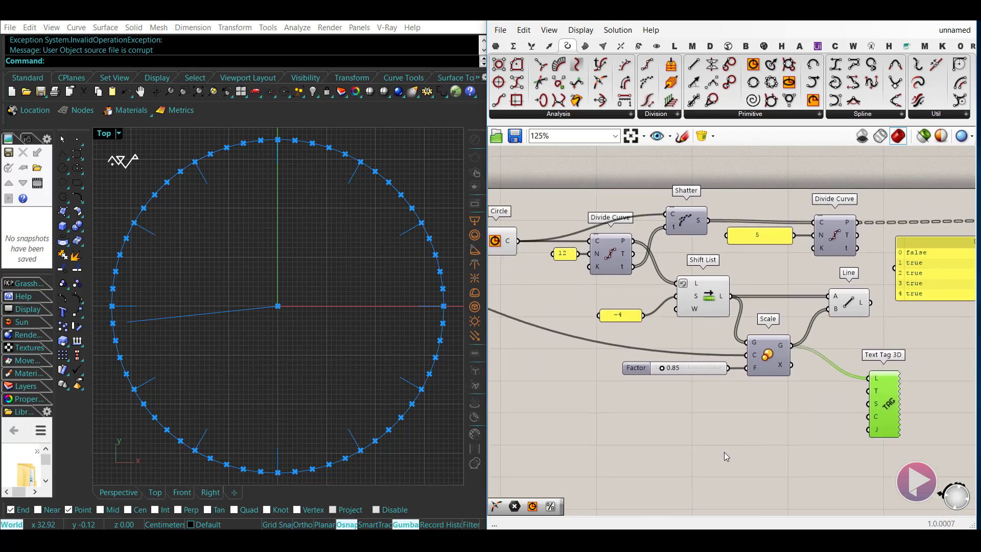
# - Add a Range component below Scale and its Factor slider
pyautogui.doubleClick(725, 452)
pyautogui.write('ser')
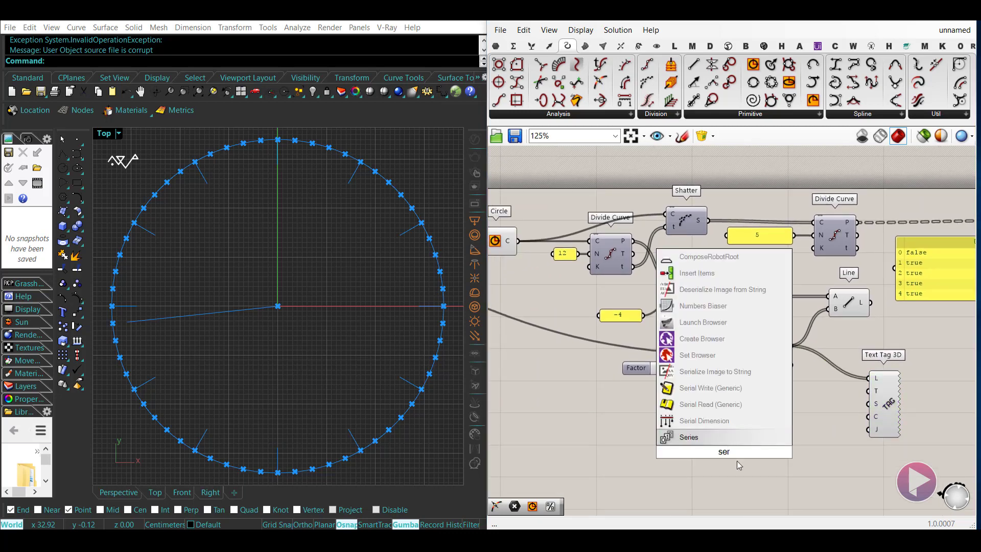
pyautogui.press('BackSpace')
pyautogui.press('BackSpace')
pyautogui.write('range')
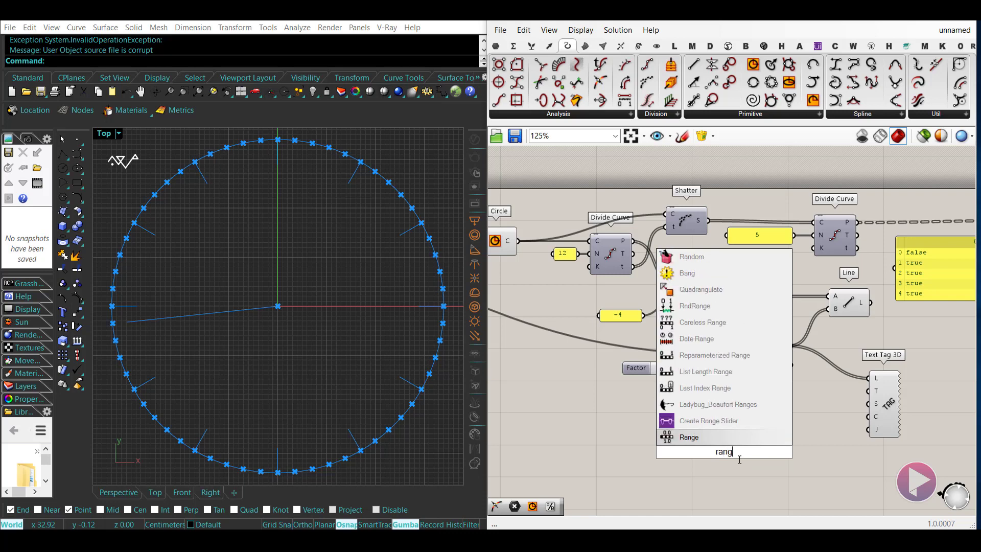
pyautogui.press('Return')
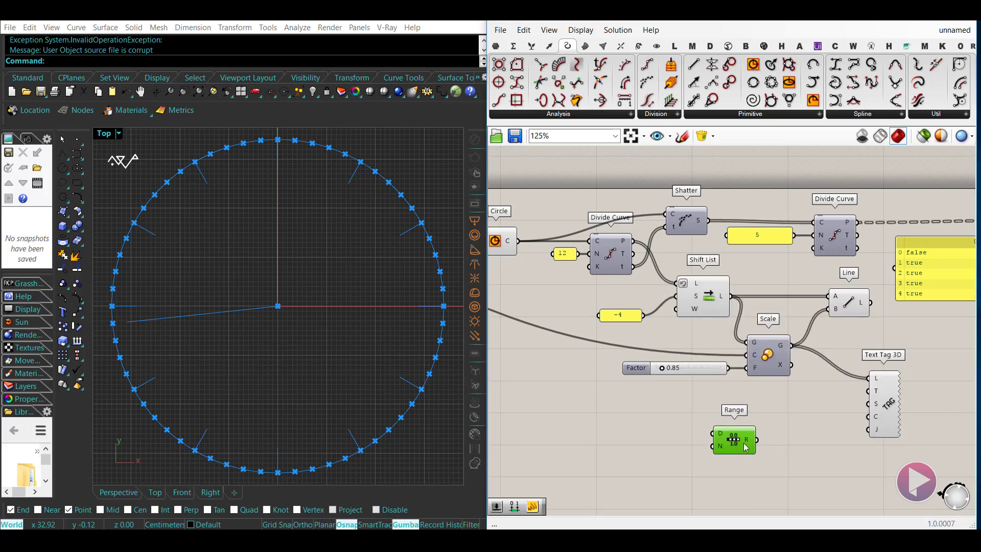
pyautogui.moveTo(735, 439); pyautogui.dragTo(738, 454)
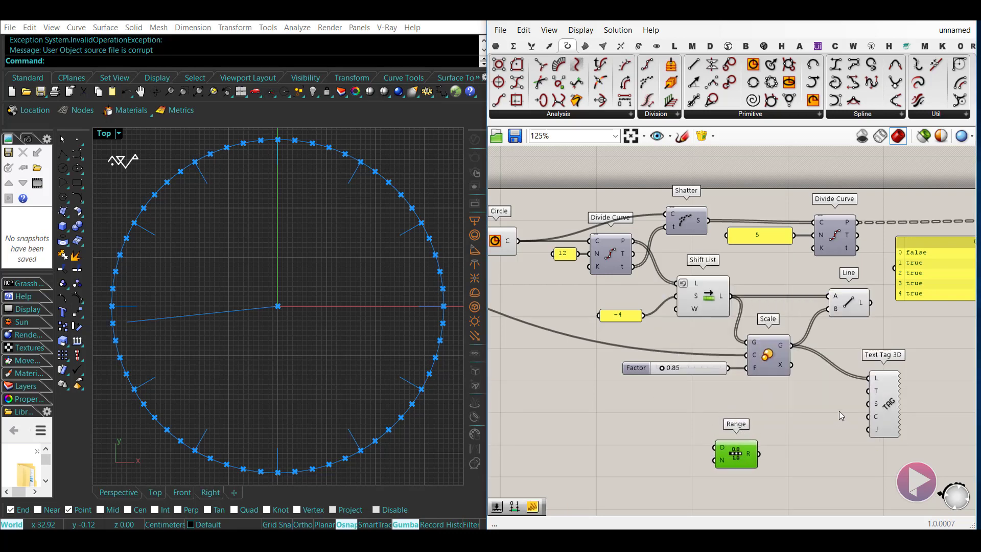
pyautogui.moveTo(801, 452); pyautogui.dragTo(809, 443, button='right')
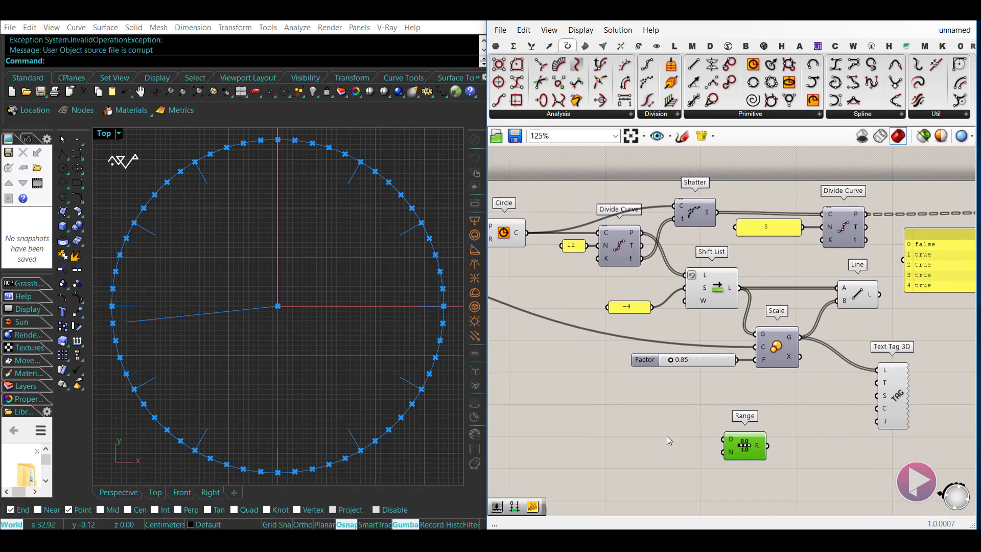
# - Add a Construct Domain component and wire it into Range's domain input
pyautogui.doubleClick(667, 438)
pyautogui.write('dom')
pyautogui.click(656, 356)
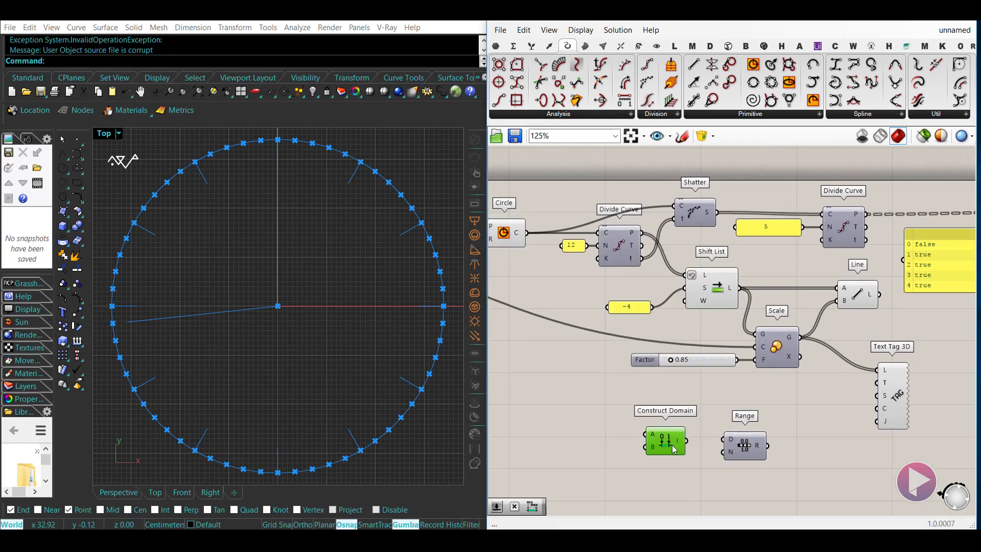
pyautogui.moveTo(674, 449); pyautogui.dragTo(694, 448)
pyautogui.doubleClick(622, 449)
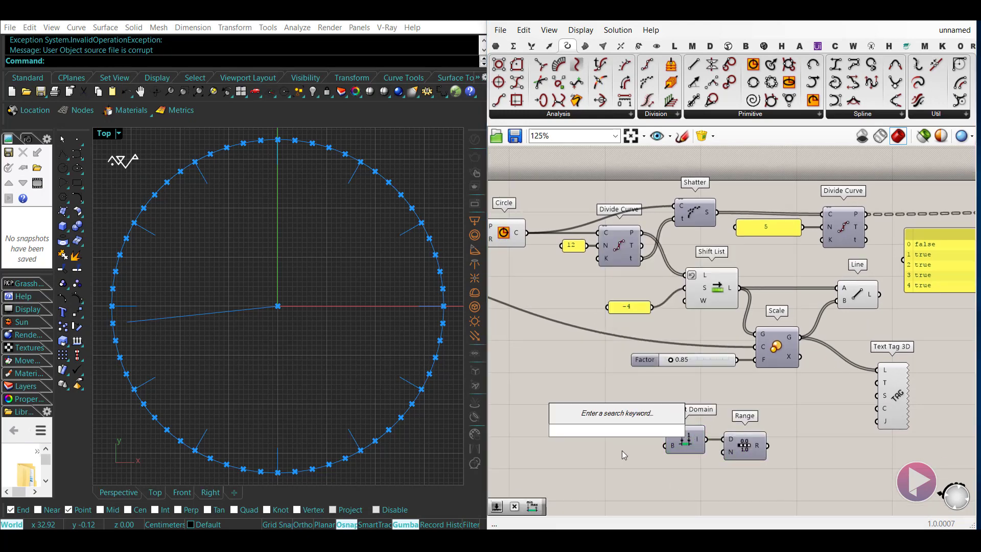
pyautogui.write('1')
pyautogui.press('Return')
pyautogui.moveTo(587, 430); pyautogui.dragTo(563, 434)
pyautogui.moveTo(644, 434); pyautogui.dragTo(666, 433)
pyautogui.doubleClick(605, 459)
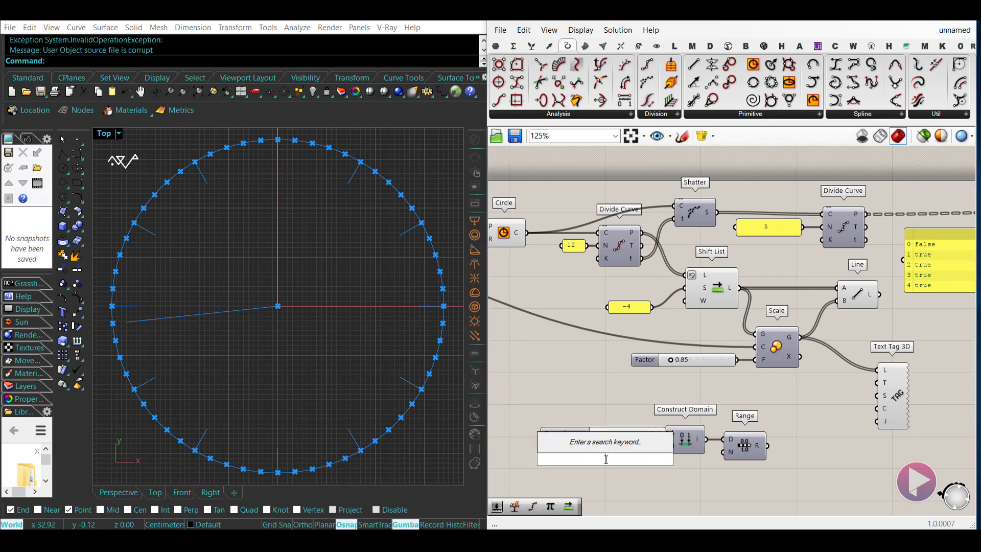
pyautogui.press('Escape')
pyautogui.moveTo(634, 473); pyautogui.dragTo(588, 405)
pyautogui.press('Delete')
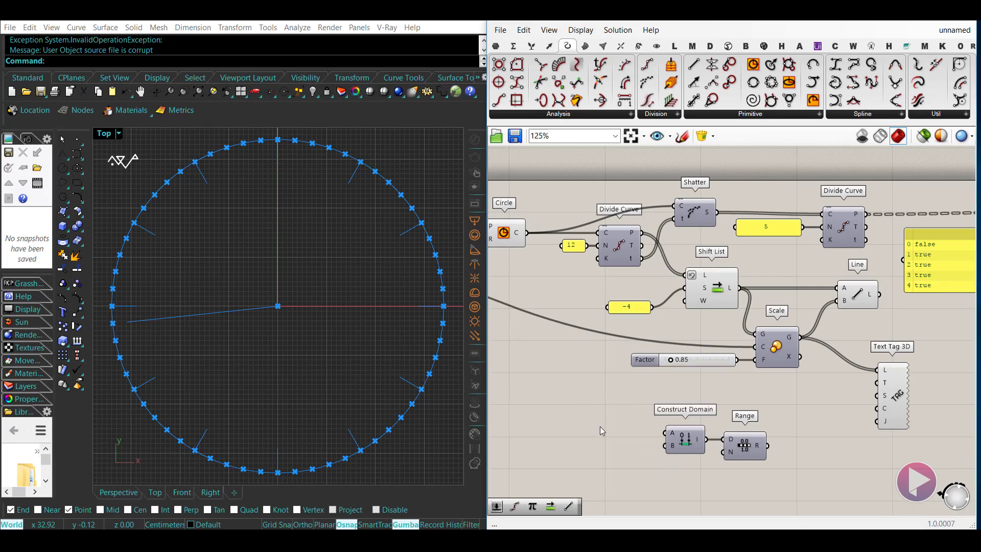
# - Add two panels containing 1 and 12 beside Construct Domain as its start and end values
pyautogui.doubleClick(602, 431)
pyautogui.write('1')
pyautogui.press('Return')
pyautogui.doubleClick(604, 471)
pyautogui.write('12')
pyautogui.press('Return')
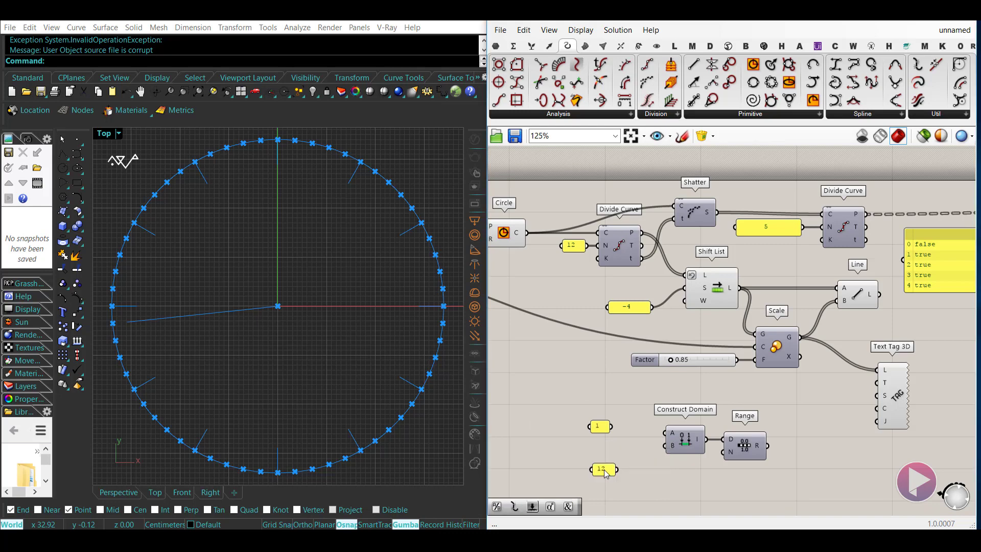
# - Wire the 1 and 12 panels into Construct Domain's start and end inputs
pyautogui.moveTo(606, 473); pyautogui.dragTo(612, 432)
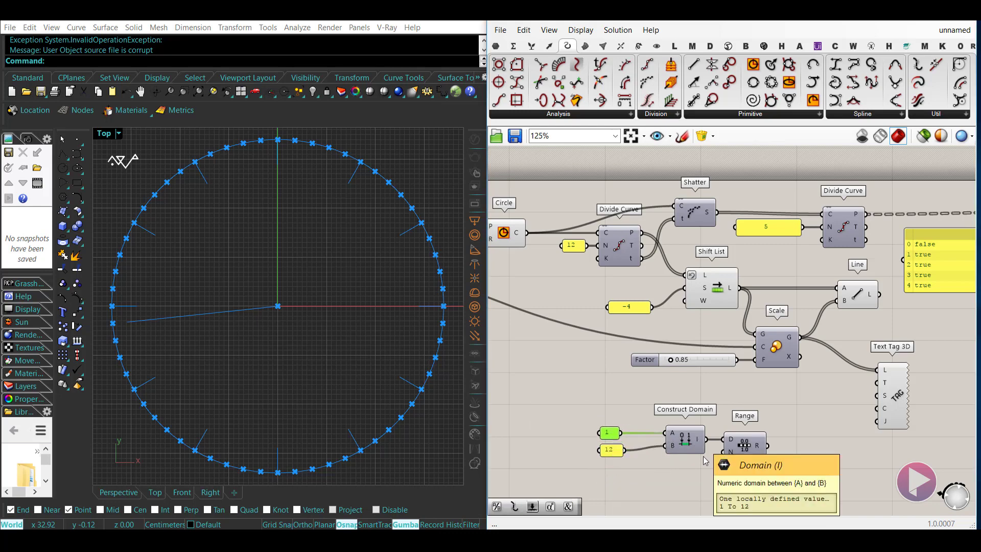
pyautogui.doubleClick(664, 474)
pyautogui.write('12')
pyautogui.press('Return')
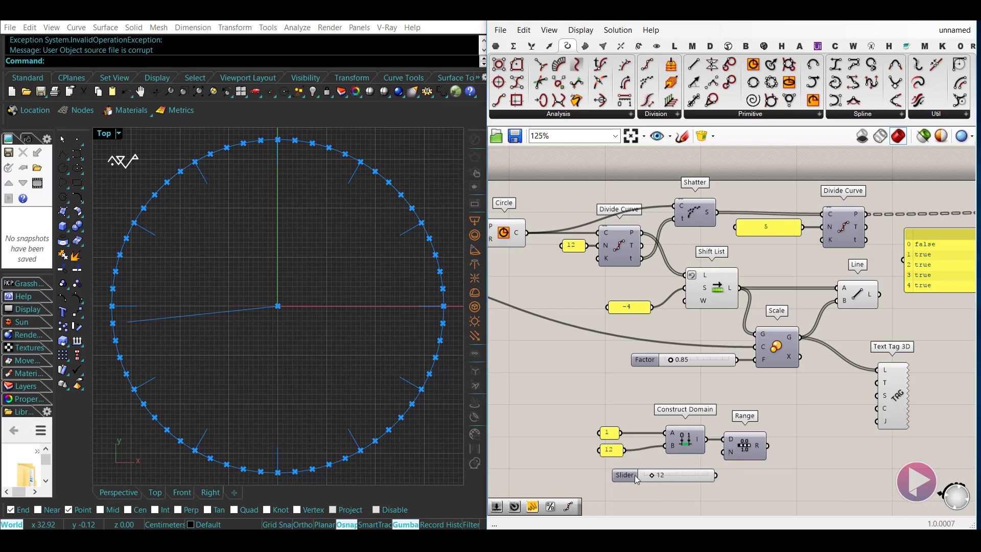
# - Feed the 12 panel into Range's steps input and apply the expression x-1 to that input
pyautogui.rightClick(731, 452)
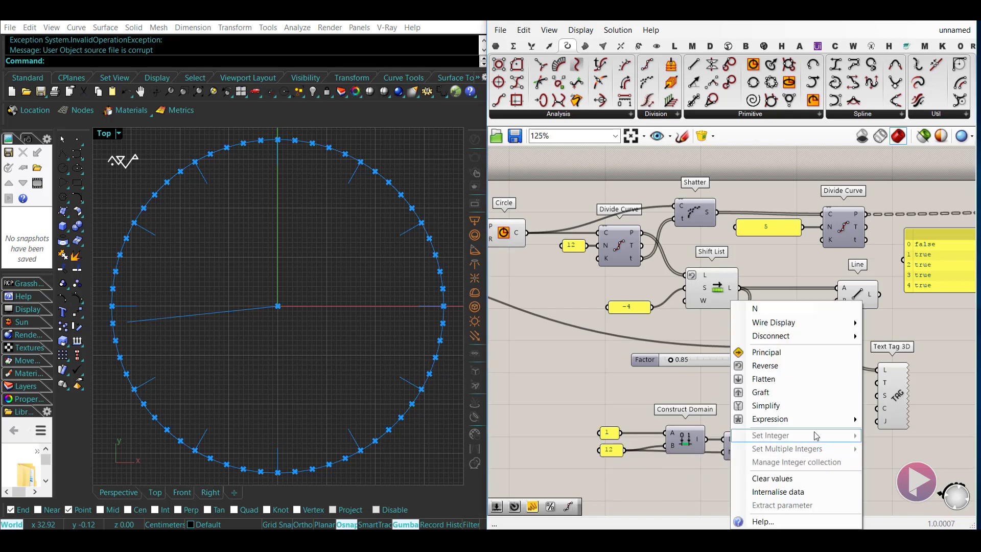
pyautogui.moveTo(738, 419)
pyautogui.click(705, 435)
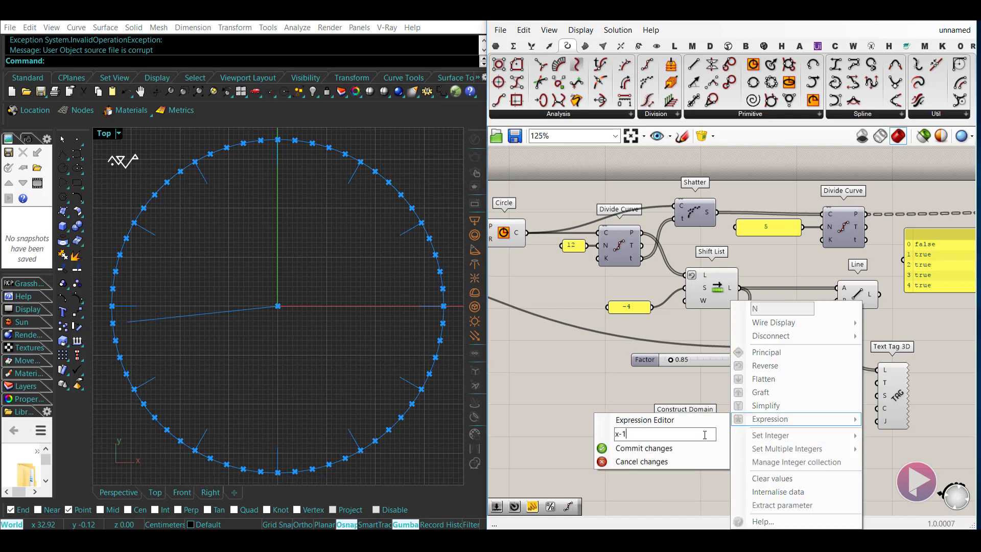
pyautogui.click(701, 448)
# - Widen and space out the 1 and 12 panels, and shift Range slightly to line up with them
pyautogui.click(612, 456)
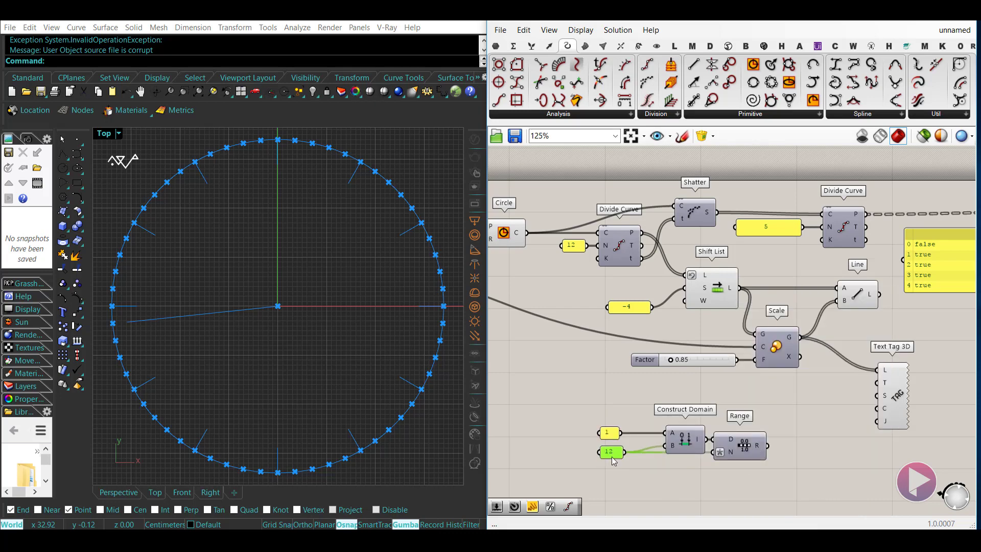
pyautogui.moveTo(613, 460); pyautogui.dragTo(608, 467)
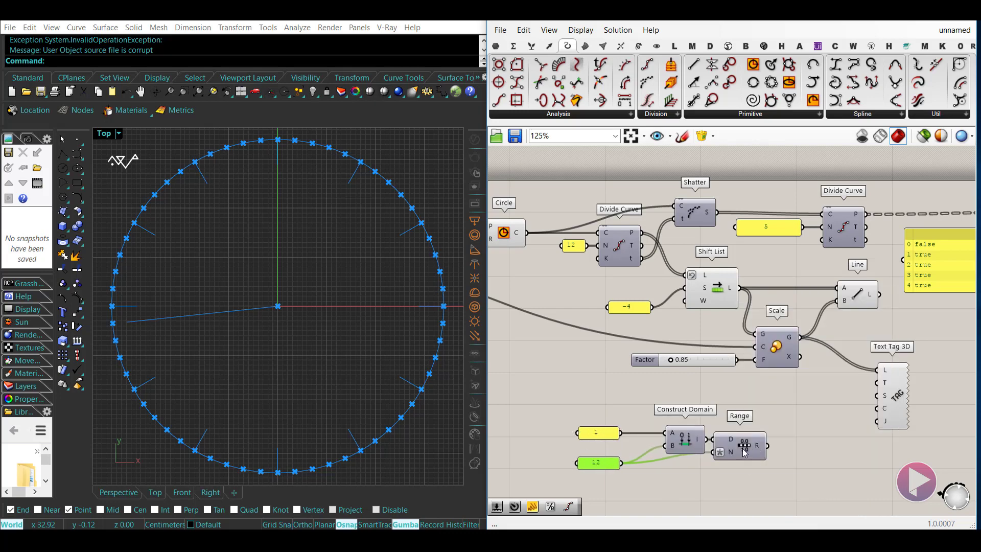
pyautogui.moveTo(742, 449); pyautogui.dragTo(750, 459)
pyautogui.click(786, 463)
# - Wire Range's output into Text Tag 3D's text input, and move Text Tag 3D down level with Range
pyautogui.moveTo(786, 463); pyautogui.dragTo(748, 456, button='right')
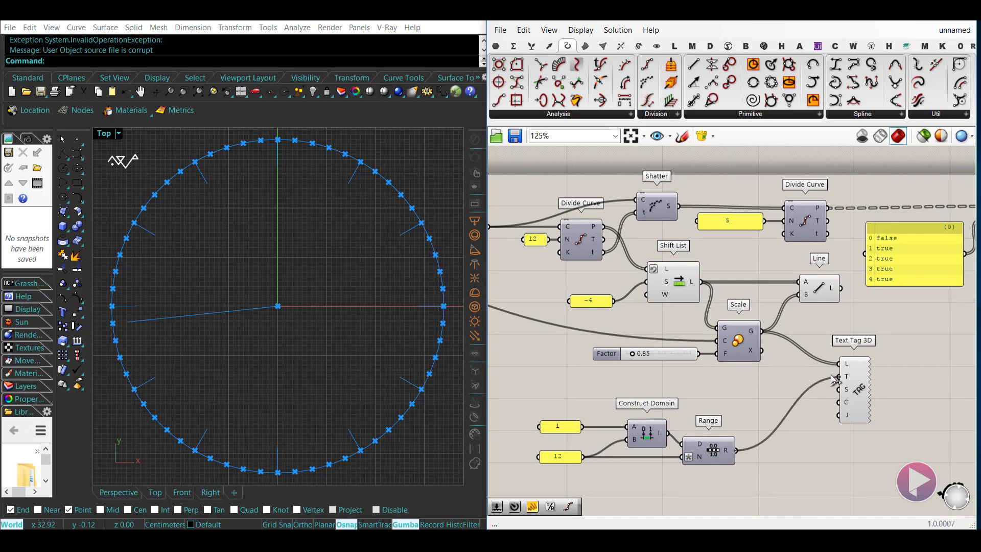
pyautogui.moveTo(833, 378); pyautogui.dragTo(836, 378)
pyautogui.moveTo(804, 441); pyautogui.dragTo(808, 430, button='right')
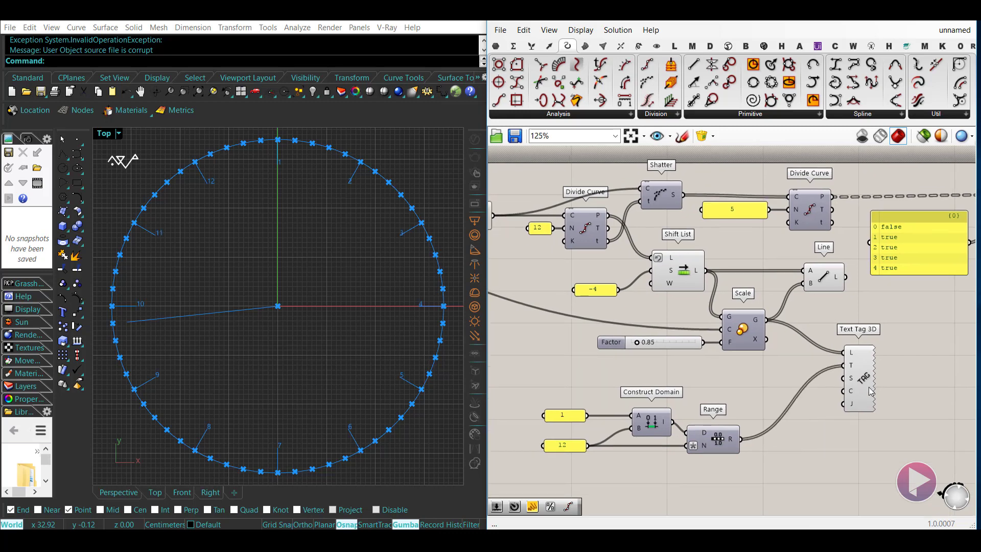
pyautogui.moveTo(874, 387); pyautogui.dragTo(883, 460)
pyautogui.click(799, 464)
pyautogui.moveTo(800, 464); pyautogui.dragTo(830, 414, button='right')
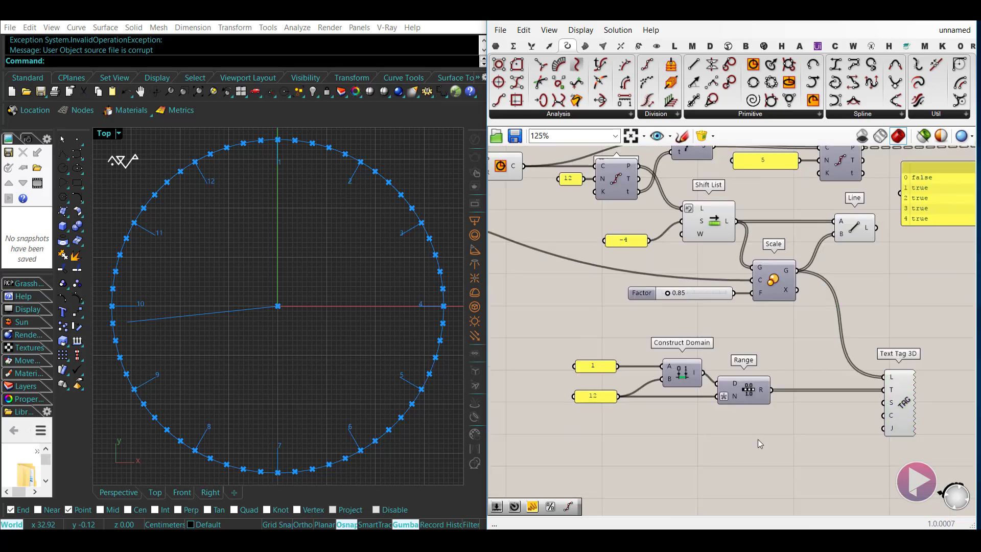
# - Add a 5.00 number slider below Range and wire it into Text Tag 3D's size input
pyautogui.doubleClick(758, 439)
pyautogui.write('5')
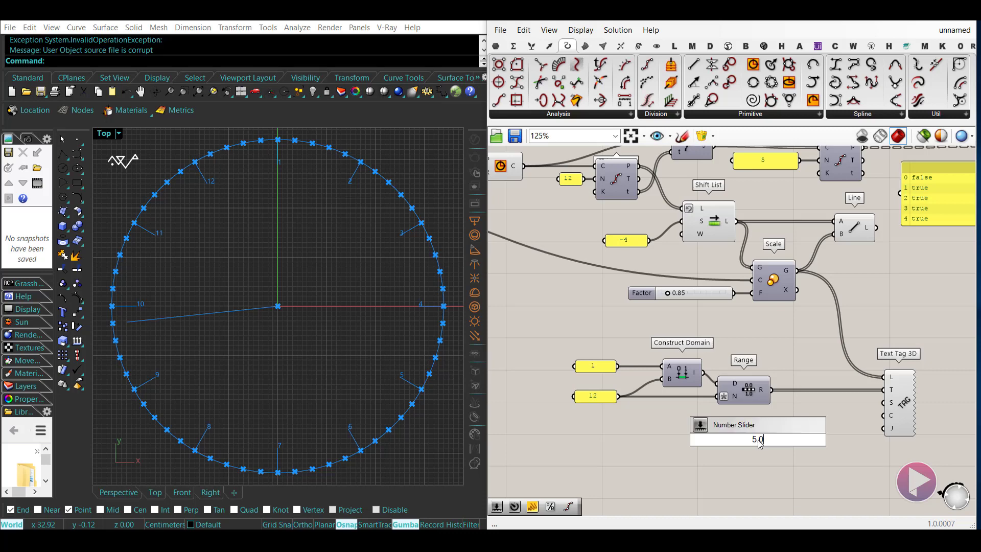
pyautogui.press('Return')
pyautogui.moveTo(810, 440); pyautogui.dragTo(883, 403)
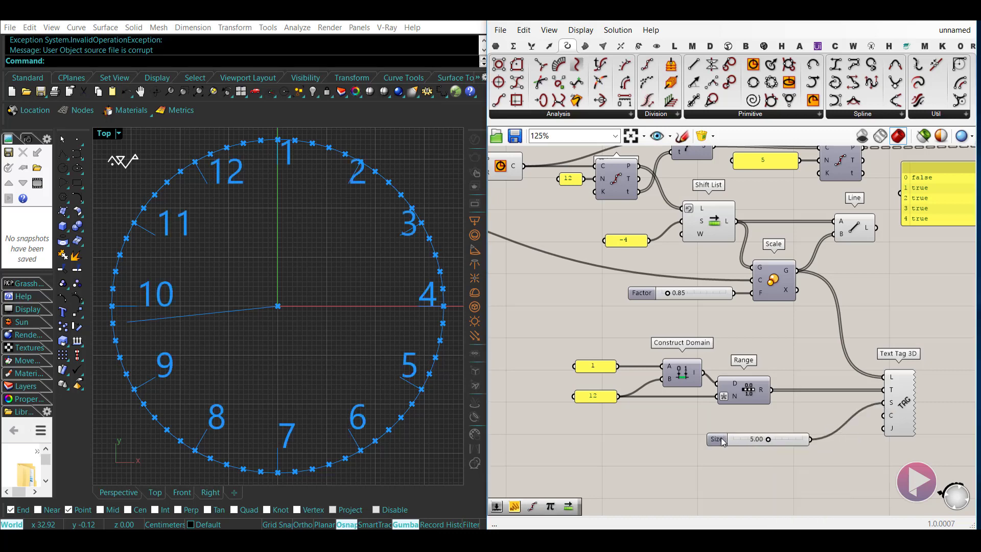
pyautogui.moveTo(722, 442); pyautogui.dragTo(697, 430)
# - Try an offset of -5 for Shift List, and set its offset panel to -3
pyautogui.doubleClick(629, 241)
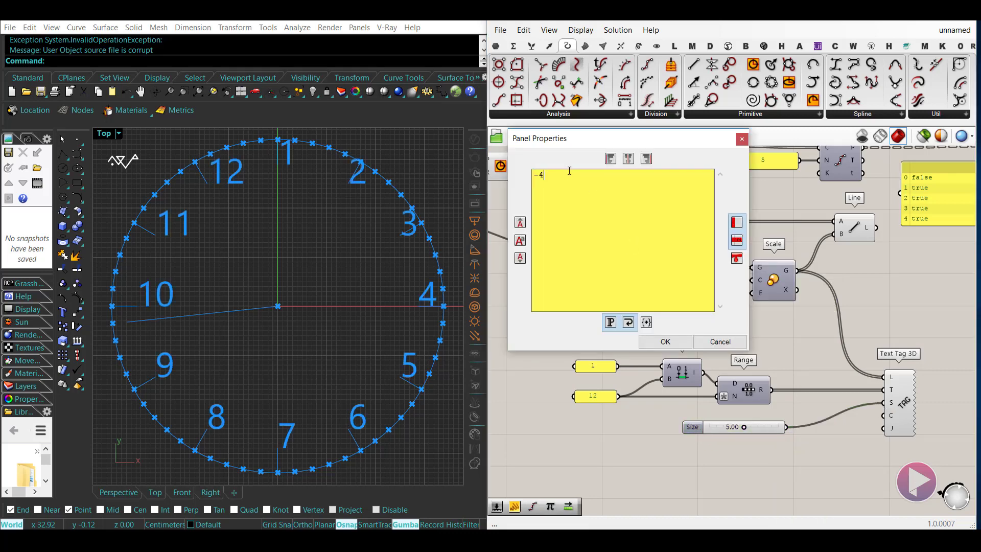
pyautogui.click(679, 341)
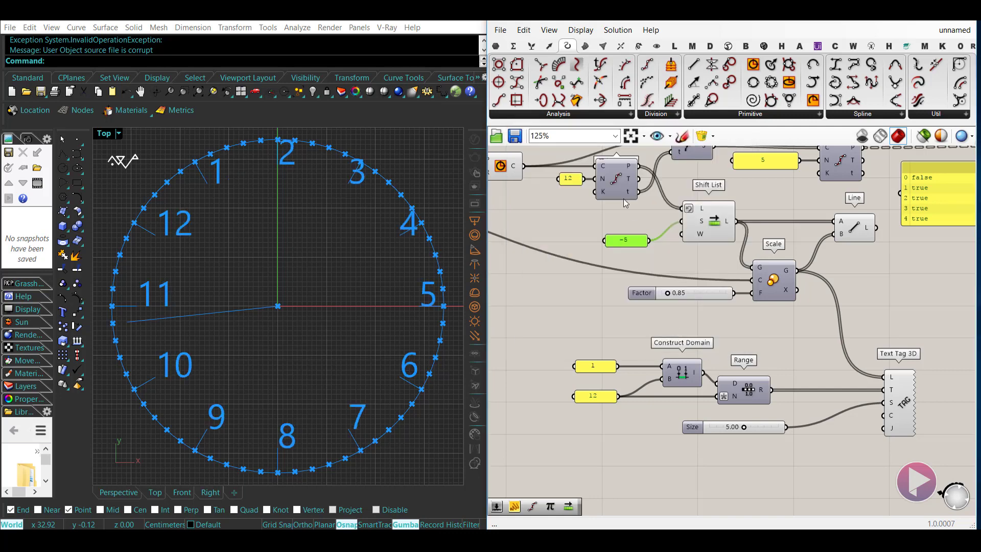
pyautogui.doubleClick(629, 240)
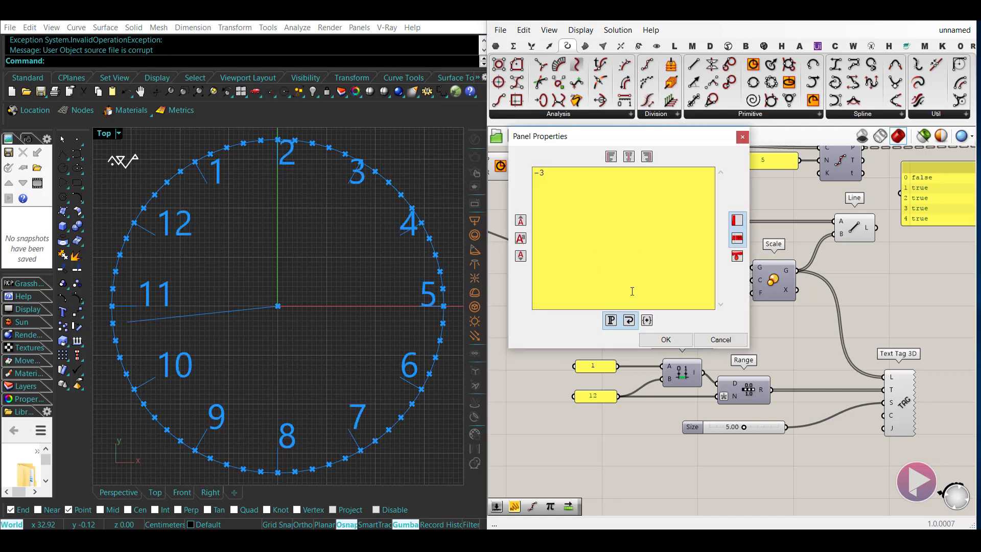
pyautogui.click(666, 339)
# - Set Text Tag 3D's justification to Middle Center and reduce its Size slider to 3.67
pyautogui.moveTo(734, 458); pyautogui.dragTo(650, 454, button='right')
pyautogui.rightClick(807, 426)
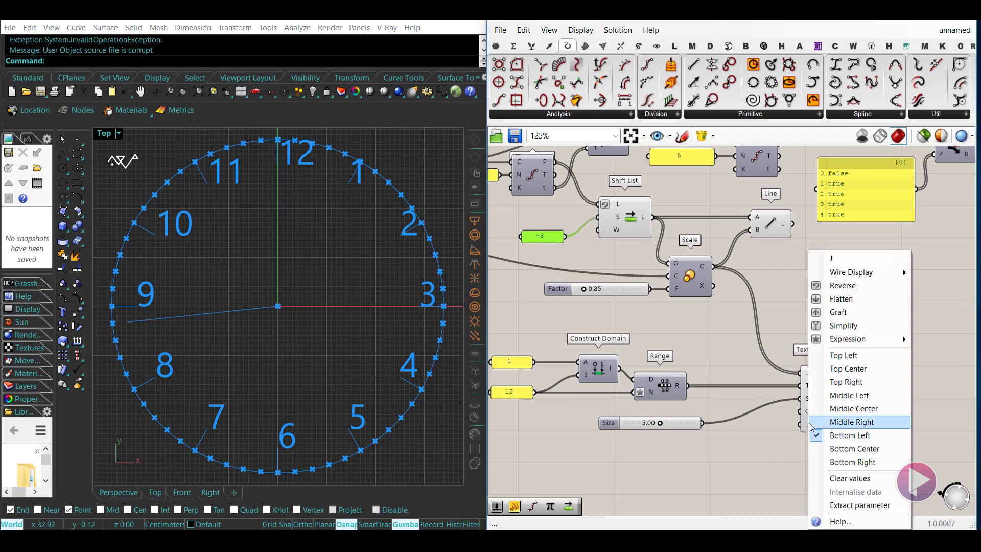
pyautogui.click(846, 398)
pyautogui.rightClick(814, 419)
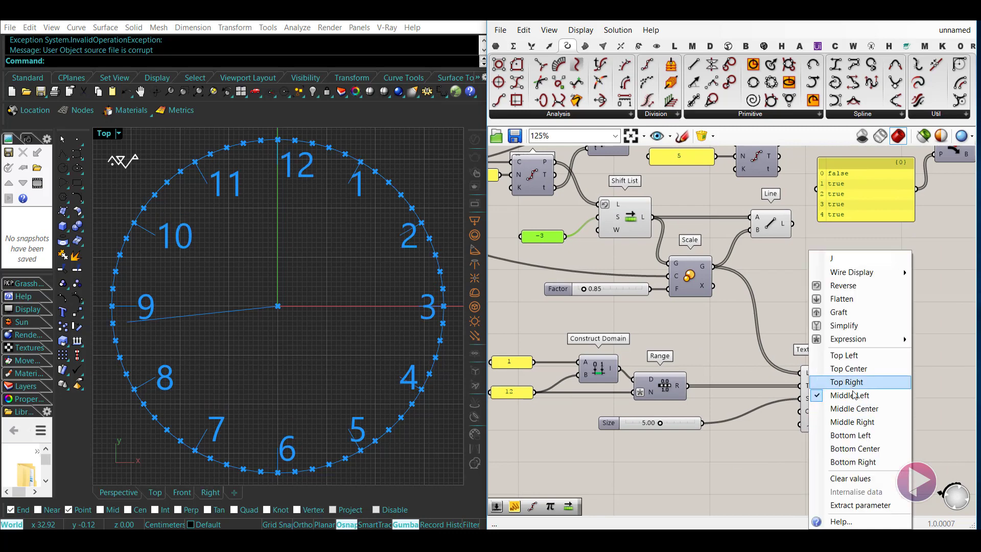
pyautogui.click(844, 410)
pyautogui.moveTo(662, 423); pyautogui.dragTo(652, 424)
pyautogui.moveTo(643, 455); pyautogui.dragTo(675, 473, button='right')
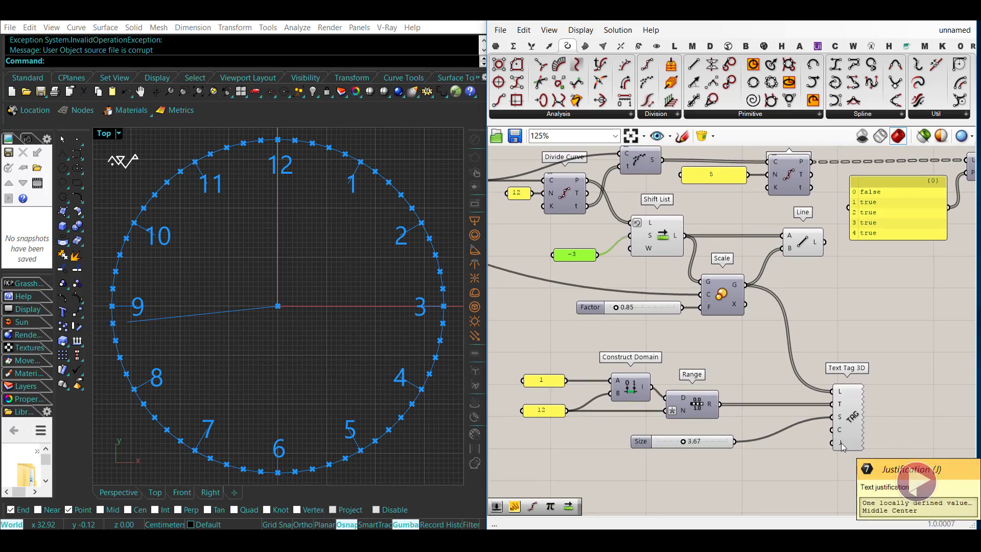
# - Select the Line component that draws the hour marks, and try lowering Scale's Factor slider to 0.77
pyautogui.moveTo(807, 441); pyautogui.dragTo(808, 444, button='right')
pyautogui.click(802, 245)
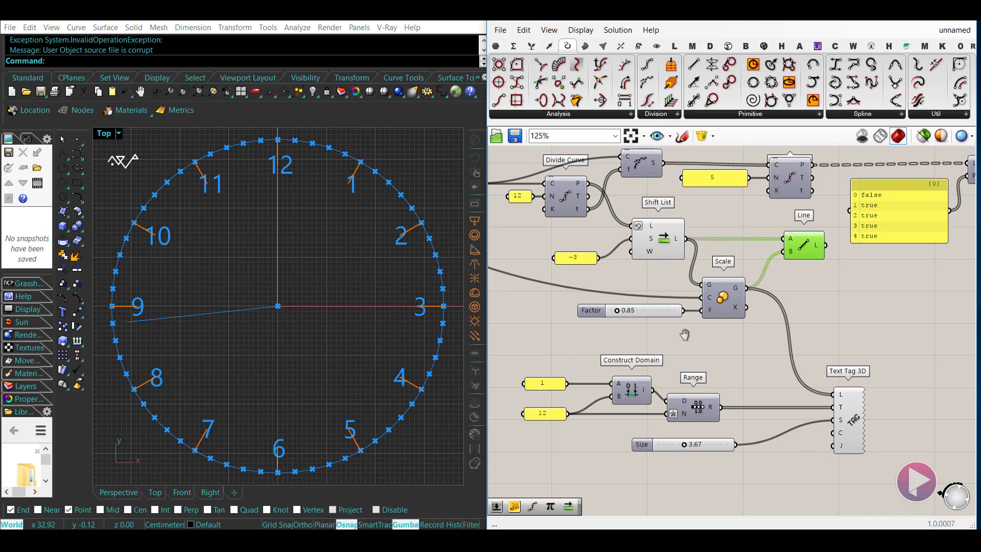
pyautogui.moveTo(685, 335); pyautogui.dragTo(696, 339, button='right')
pyautogui.moveTo(627, 313); pyautogui.dragTo(627, 314)
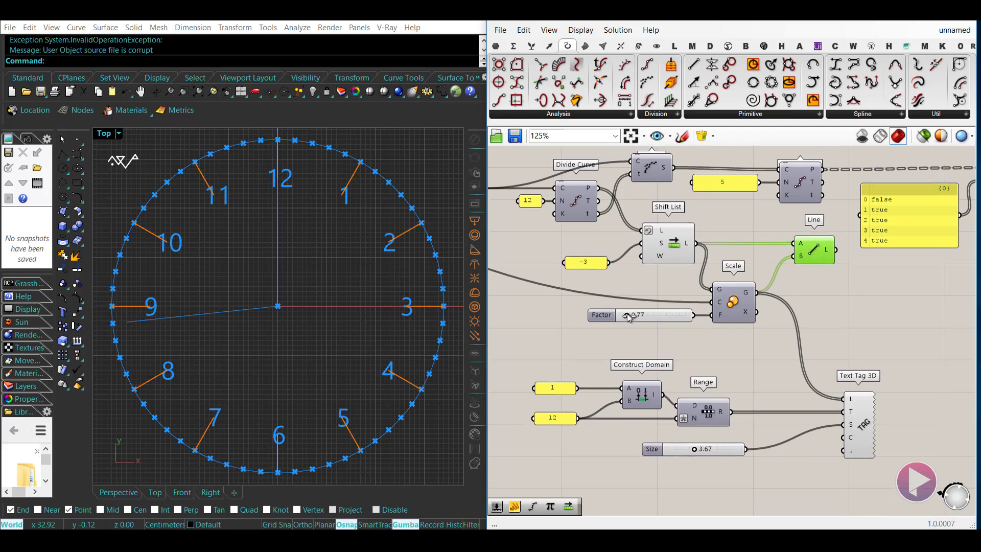
# - Set Text Tag 3D's Size slider to 5.15 and Scale's Factor slider to 0.80
pyautogui.scroll(4, 690, 460)
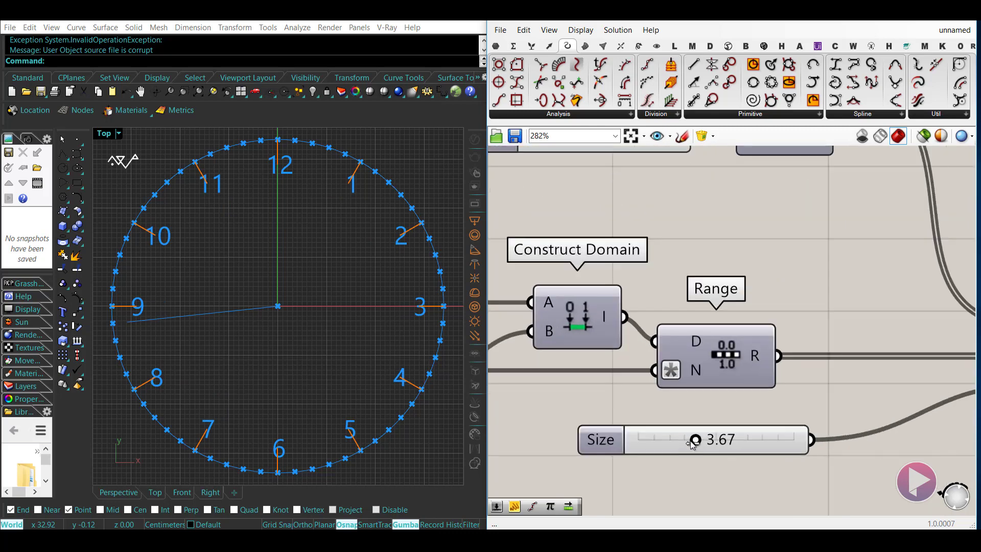
pyautogui.moveTo(691, 440); pyautogui.dragTo(718, 442)
pyautogui.moveTo(608, 192); pyautogui.dragTo(696, 384, button='right')
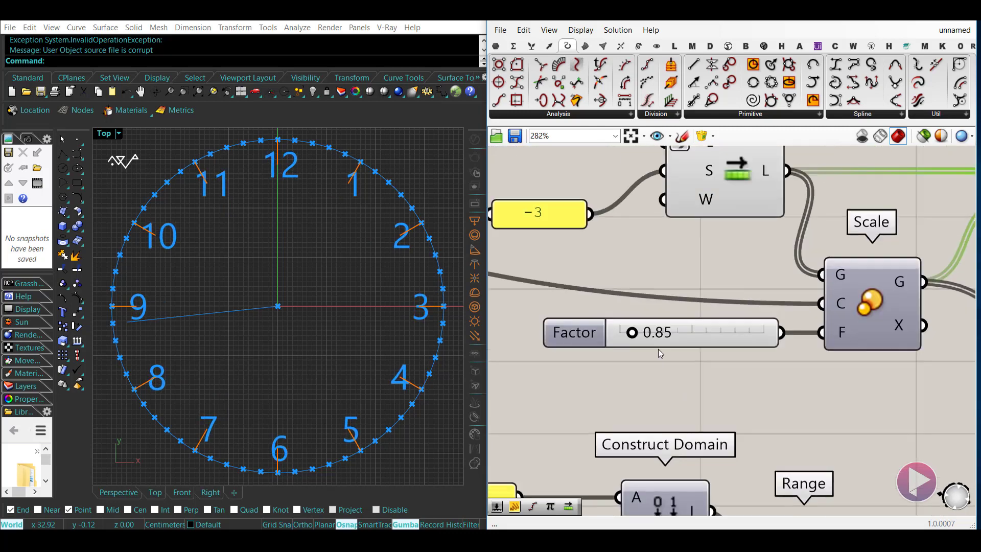
pyautogui.scroll(2, 630, 334)
pyautogui.moveTo(631, 334); pyautogui.dragTo(634, 335)
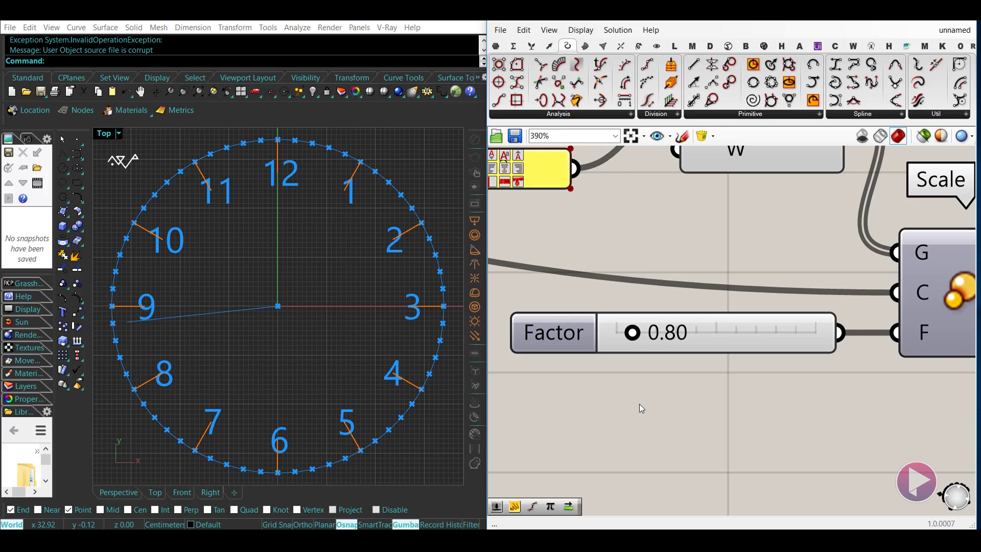
# - Delete the Line component that draws the hour marks, and check the points output by Shift List
pyautogui.scroll(-5, 639, 403)
pyautogui.press('Delete')
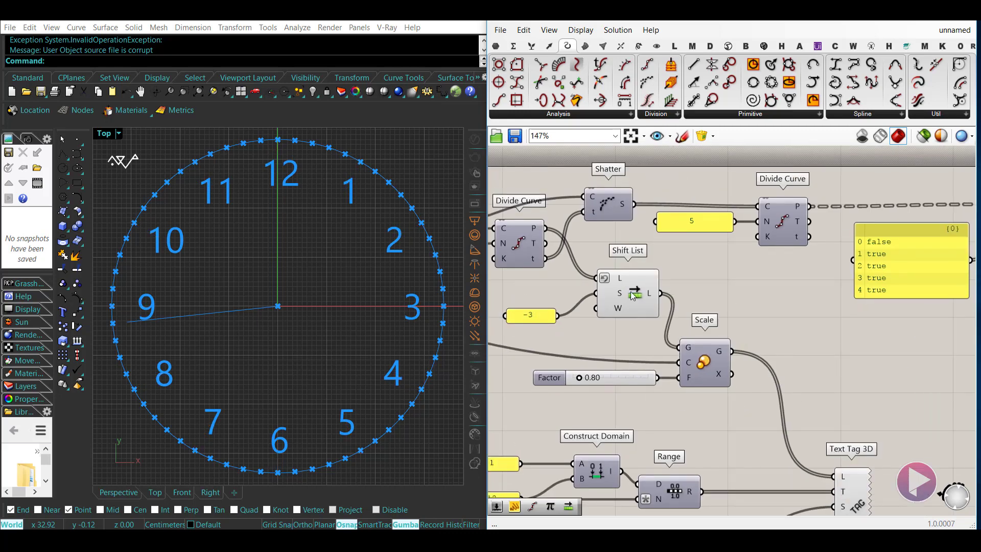
pyautogui.click(631, 292)
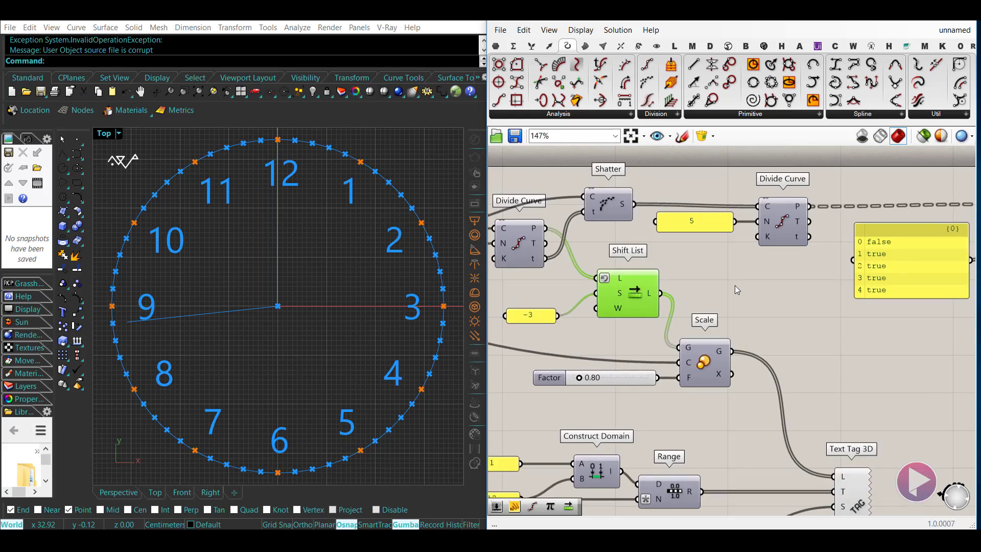
pyautogui.click(735, 285)
pyautogui.scroll(-2, 745, 337)
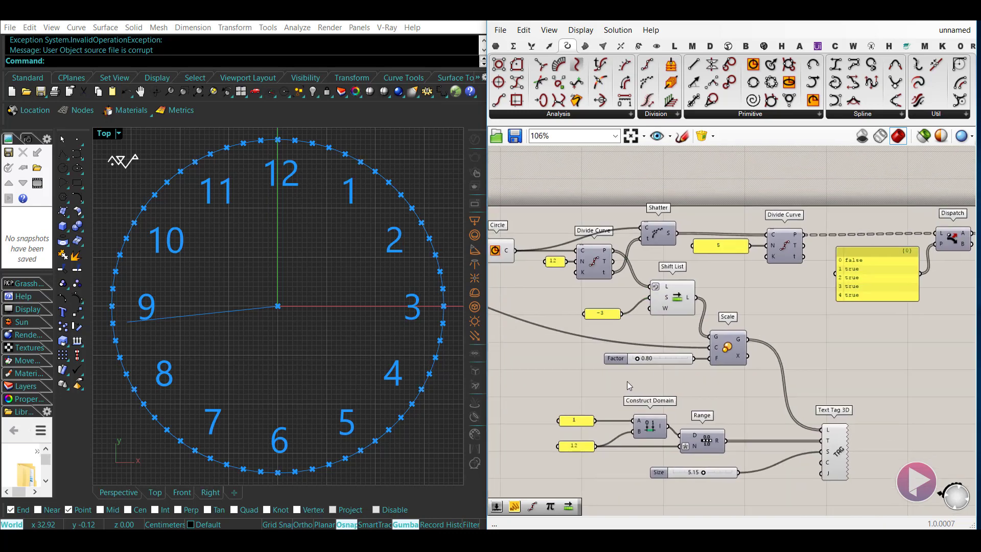
# - Duplicate the Point component below the original, wire it to Dispatch's B output, and space the two apart
pyautogui.moveTo(889, 341); pyautogui.dragTo(733, 389, button='right')
pyautogui.click(906, 233)
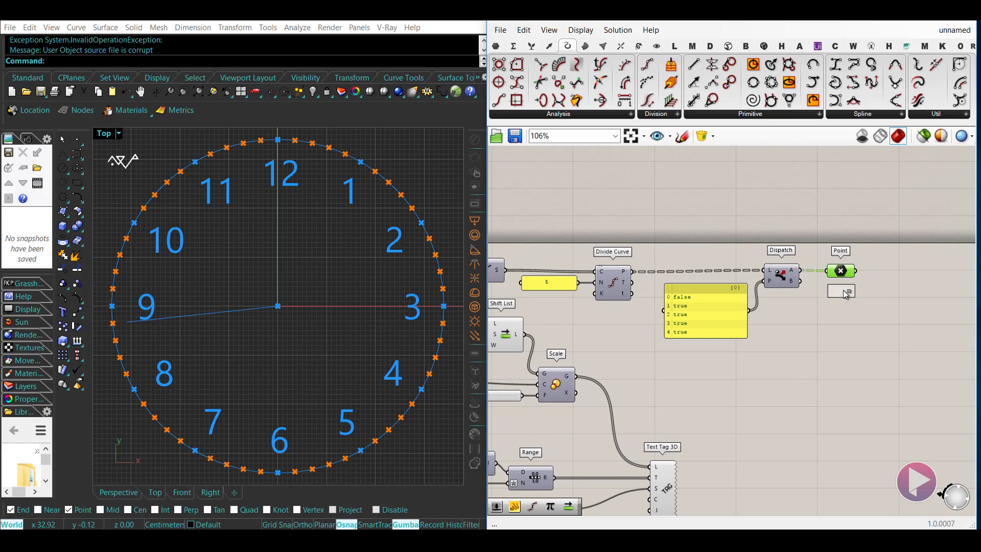
pyautogui.keyDown('alt'); pyautogui.moveTo(845, 294); pyautogui.dragTo(843, 293); pyautogui.keyUp('alt')
pyautogui.moveTo(828, 291); pyautogui.dragTo(811, 288)
pyautogui.moveTo(853, 330); pyautogui.dragTo(818, 341, button='right')
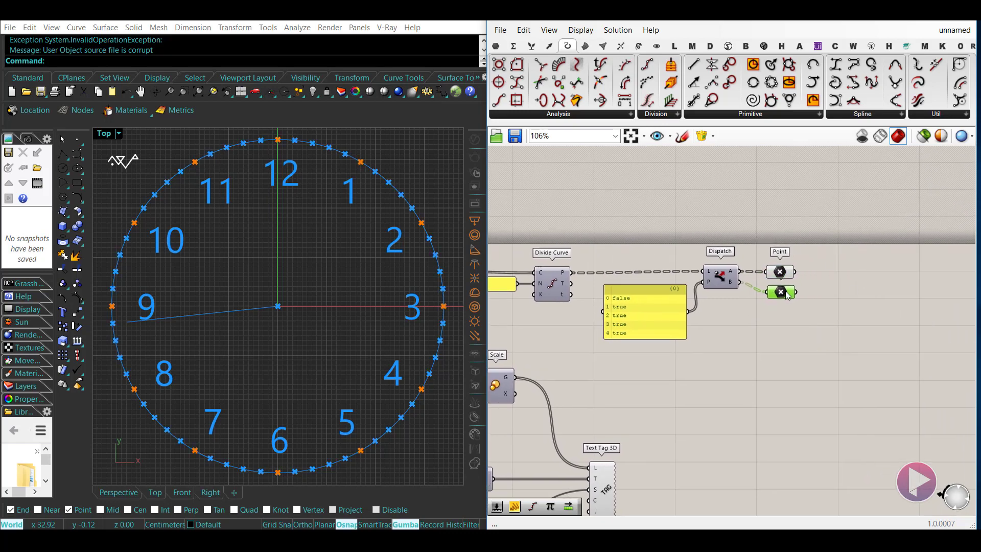
pyautogui.moveTo(786, 295); pyautogui.dragTo(785, 328)
pyautogui.click(785, 273)
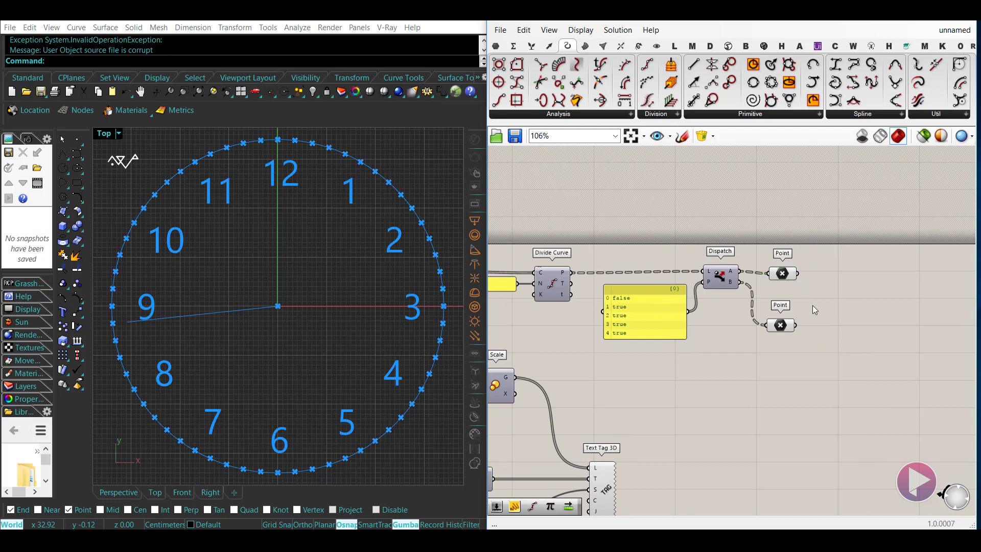
# - Group the dial components from List Length through Dispatch and Text Tag 3D, leaving the two Point components outside
pyautogui.click(643, 250)
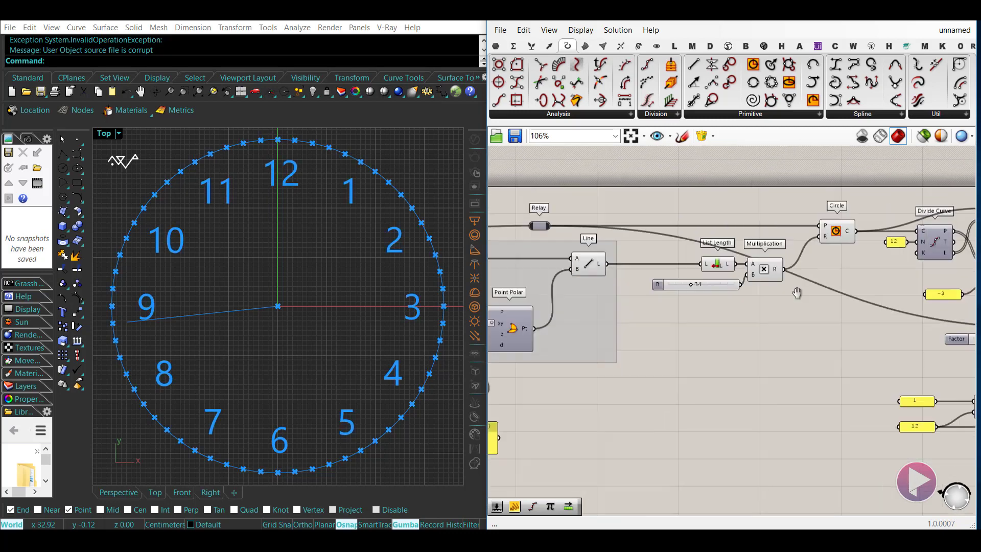
pyautogui.moveTo(797, 293); pyautogui.dragTo(818, 297, button='right')
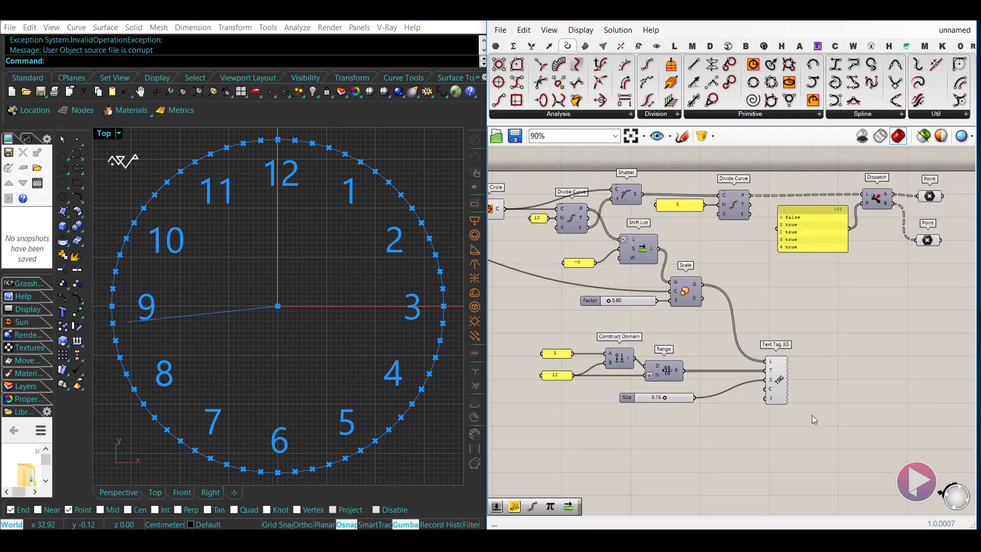
pyautogui.scroll(-3, 858, 434)
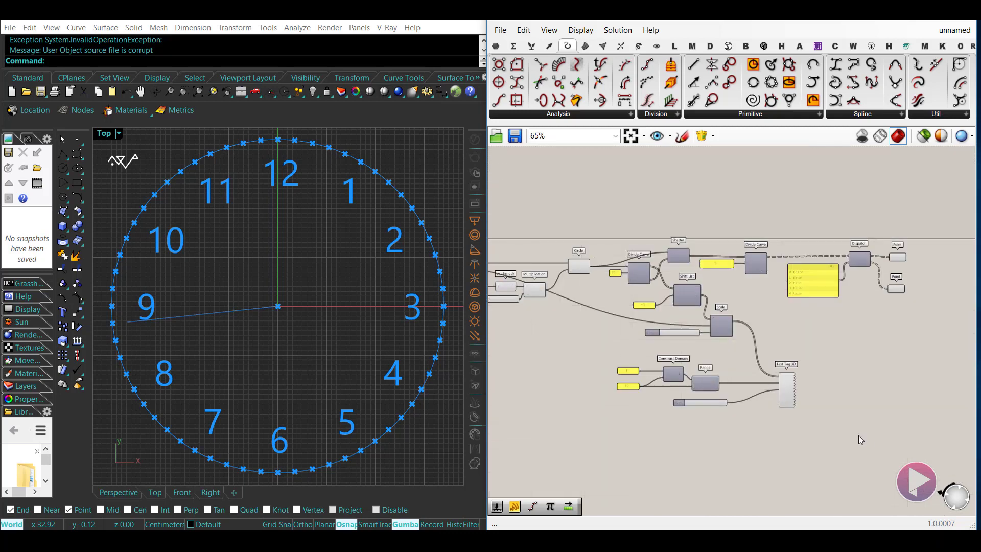
pyautogui.moveTo(925, 419); pyautogui.dragTo(538, 222)
pyautogui.hotkey('ctrl', 'g')
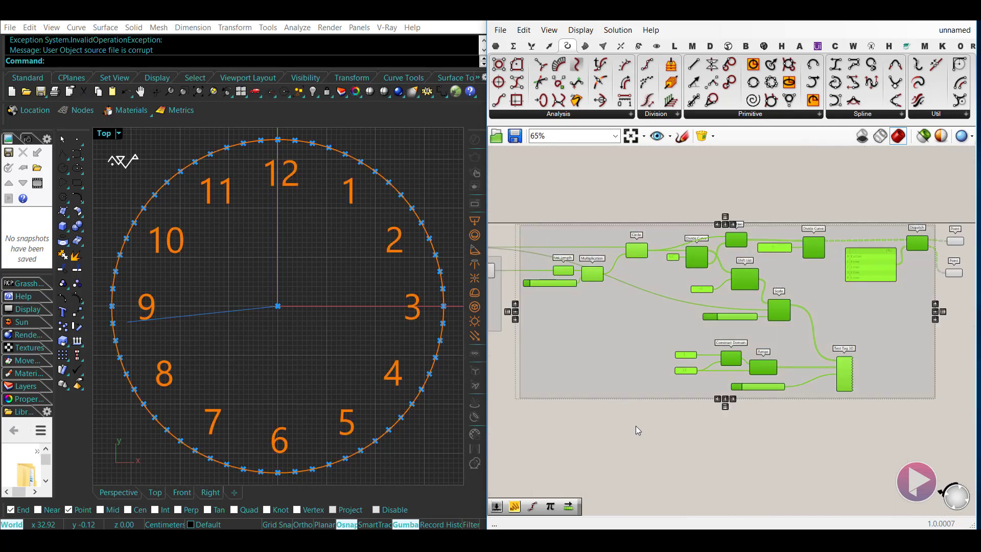
pyautogui.click(639, 424)
# - Select the whole definition below the timer bar and move it slightly lower on the canvas
pyautogui.scroll(-3, 639, 424)
pyautogui.moveTo(643, 424); pyautogui.dragTo(769, 407, button='right')
pyautogui.scroll(-3, 621, 428)
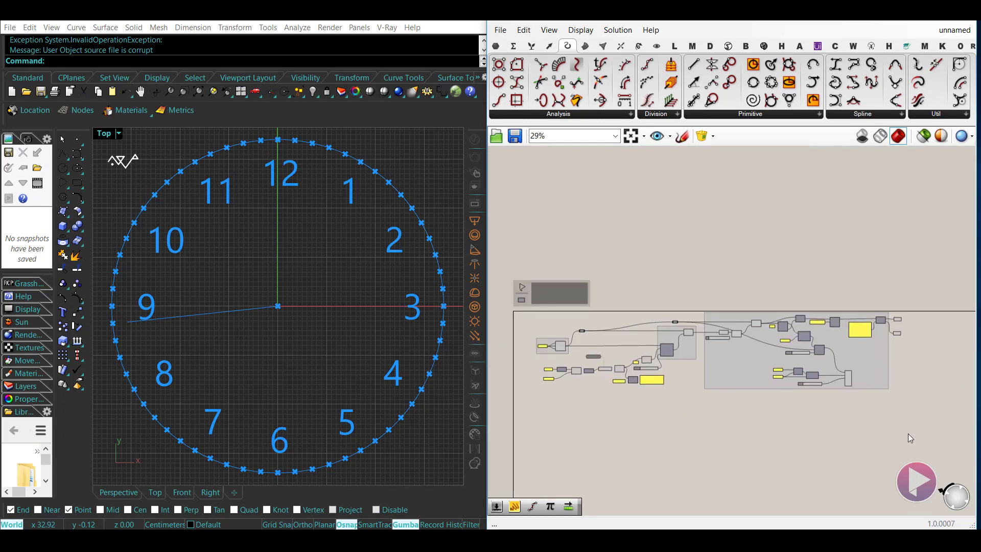
pyautogui.moveTo(943, 439); pyautogui.dragTo(494, 307)
pyautogui.moveTo(737, 359); pyautogui.dragTo(737, 382)
pyautogui.click(907, 376)
pyautogui.moveTo(887, 374); pyautogui.dragTo(771, 373, button='right')
# - Move the two Point components farther from Dispatch and from each other, and select the upper one
pyautogui.scroll(8, 812, 360)
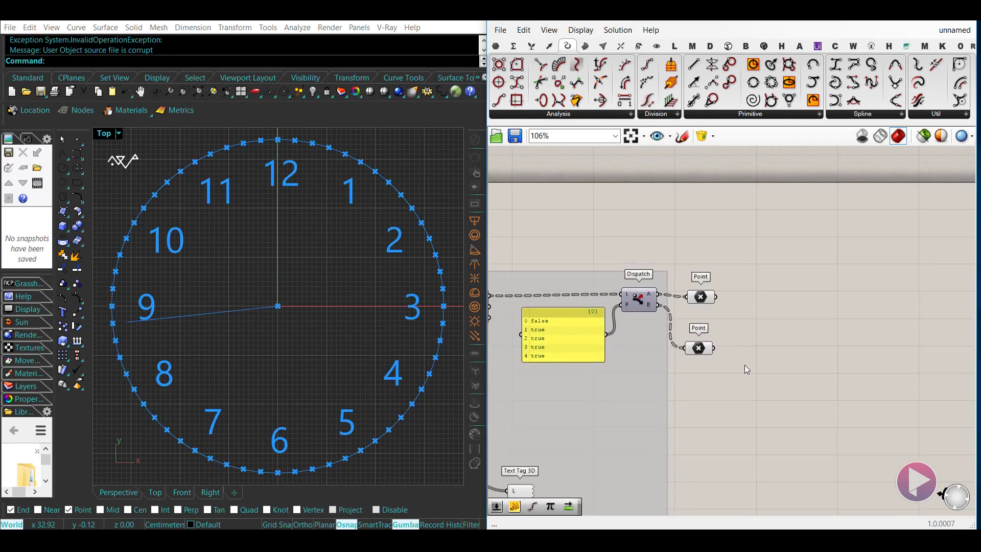
pyautogui.moveTo(705, 297); pyautogui.dragTo(767, 296)
pyautogui.moveTo(703, 346); pyautogui.dragTo(765, 369)
pyautogui.click(766, 292)
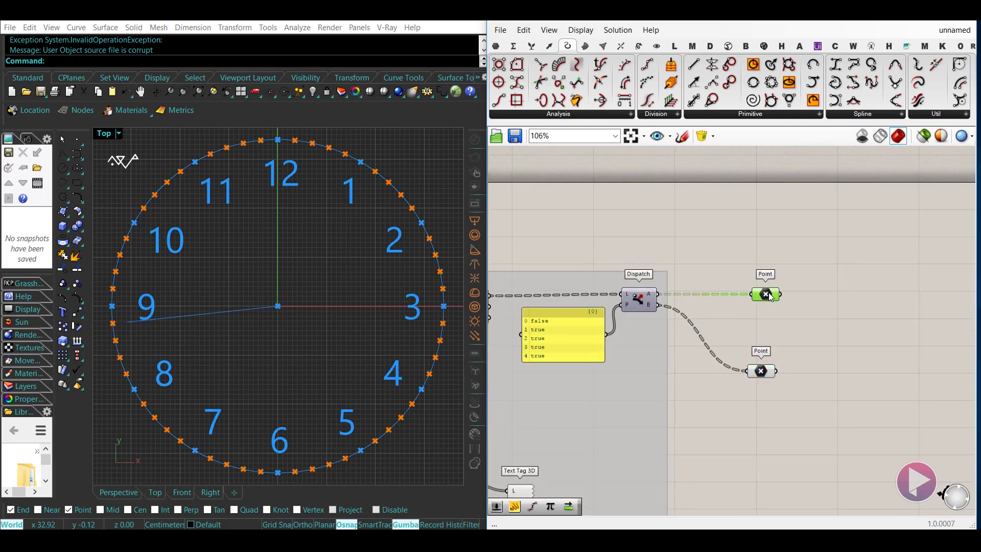
# - Add a Scale component beside the upper Point and wire the Point into its G input
pyautogui.moveTo(770, 296); pyautogui.dragTo(773, 298)
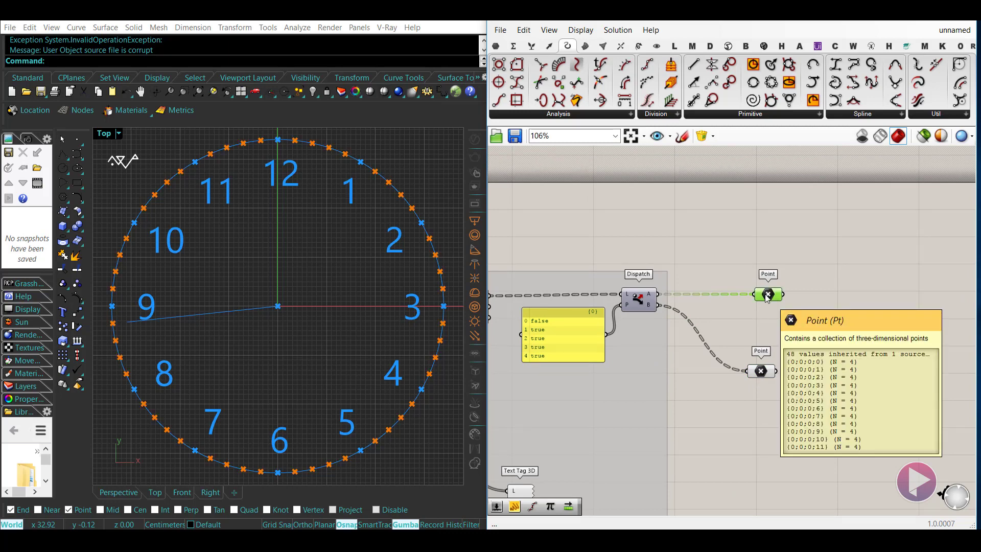
pyautogui.moveTo(843, 315); pyautogui.dragTo(762, 327, button='right')
pyautogui.doubleClick(778, 327)
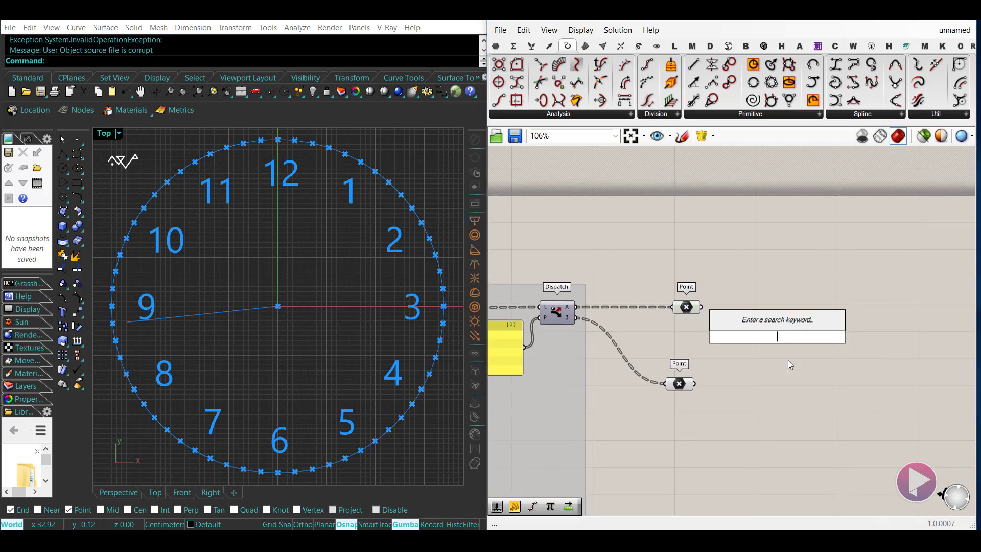
pyautogui.write('sc')
pyautogui.click(754, 325)
pyautogui.moveTo(803, 326); pyautogui.dragTo(794, 320)
pyautogui.moveTo(773, 305); pyautogui.dragTo(702, 307)
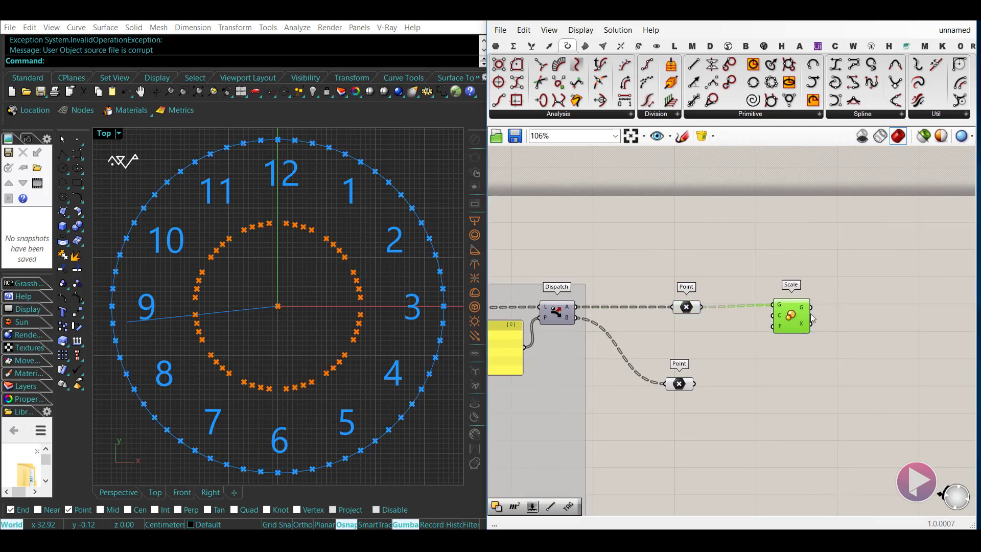
pyautogui.moveTo(796, 319); pyautogui.dragTo(800, 320)
# - Add a number slider, wire it to Scale's F input, and set the factor to 0.935
pyautogui.doubleClick(716, 337)
pyautogui.write('2')
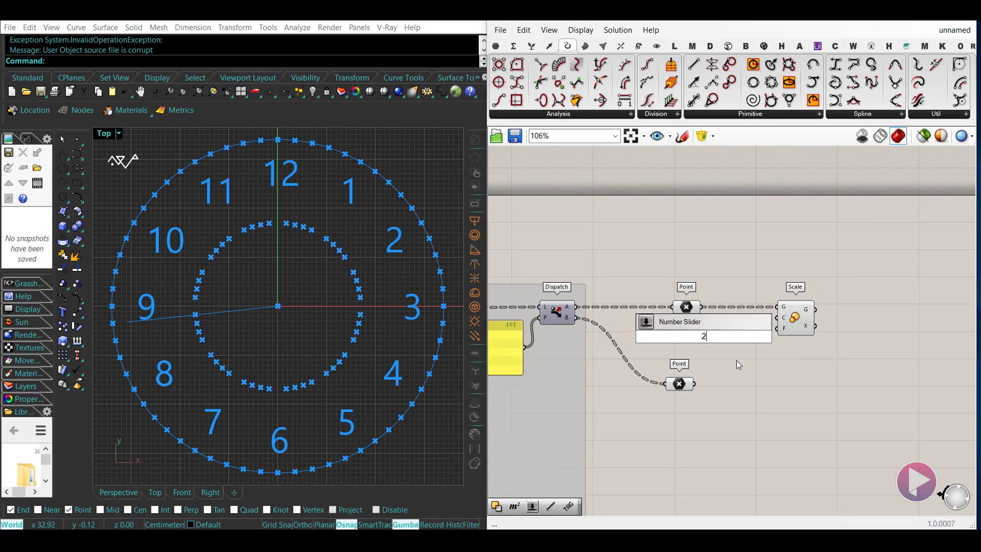
pyautogui.press('Return')
pyautogui.moveTo(748, 336); pyautogui.dragTo(778, 328)
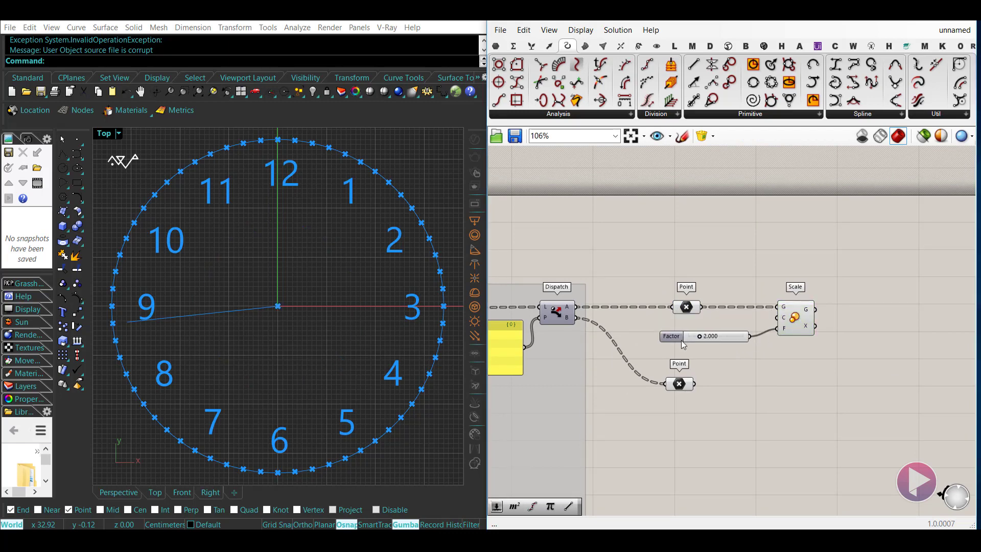
pyautogui.scroll(5, 691, 336)
pyautogui.moveTo(709, 338); pyautogui.dragTo(701, 338)
pyautogui.scroll(-7, 673, 327)
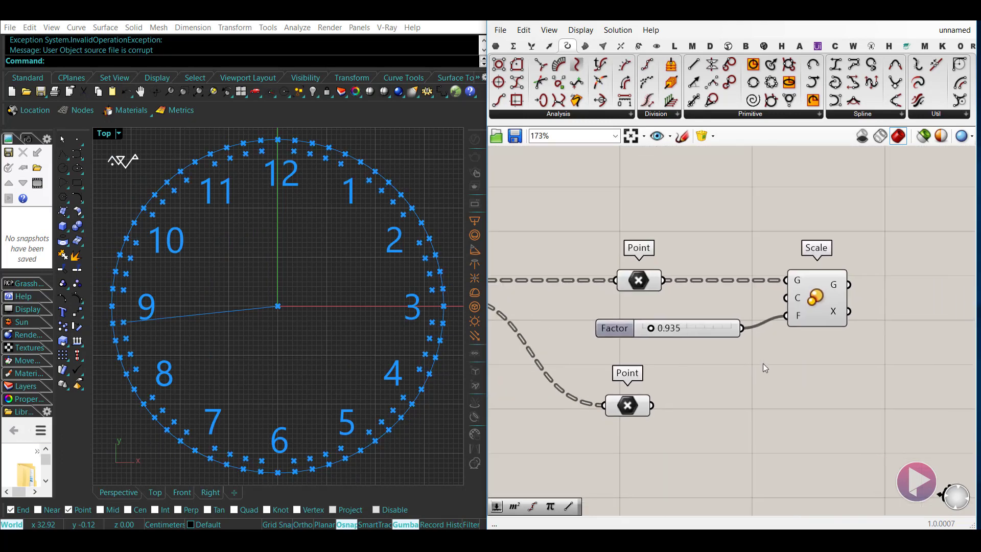
# - Wire the clock's center point to the new Scale component's C input
pyautogui.scroll(-3, 909, 344)
pyautogui.moveTo(909, 344); pyautogui.dragTo(526, 353)
pyautogui.scroll(-1, 833, 353)
pyautogui.scroll(3, 524, 322)
pyautogui.moveTo(930, 396); pyautogui.dragTo(679, 391, button='right')
pyautogui.doubleClick(837, 349)
pyautogui.moveTo(837, 348); pyautogui.dragTo(615, 297)
pyautogui.moveTo(615, 313); pyautogui.dragTo(817, 317, button='right')
pyautogui.moveTo(818, 301); pyautogui.dragTo(558, 316)
# - Insert a relay on Scale's center wire, place it above the upper Point, and name it "center"
pyautogui.doubleClick(830, 364)
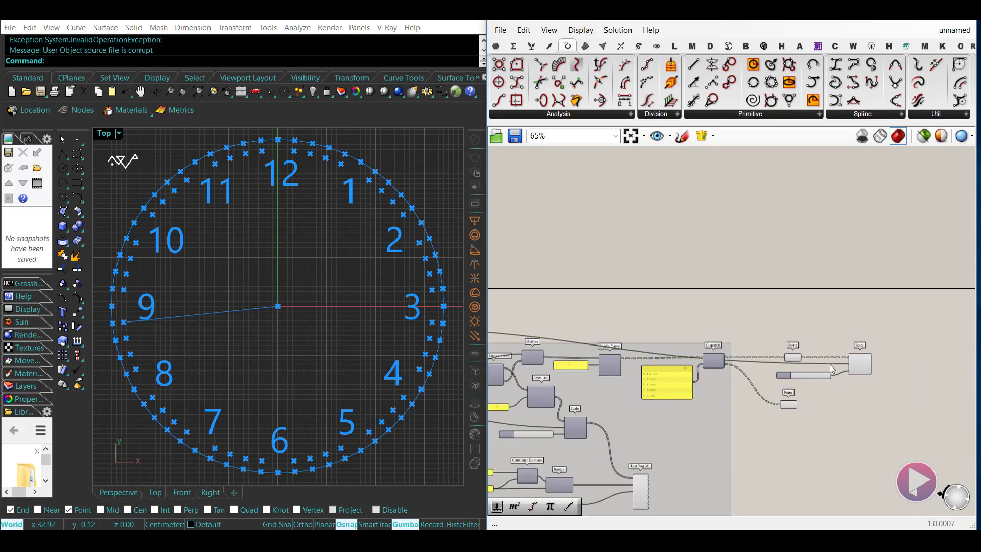
pyautogui.moveTo(830, 363); pyautogui.dragTo(796, 327)
pyautogui.moveTo(761, 387); pyautogui.dragTo(742, 372, button='right')
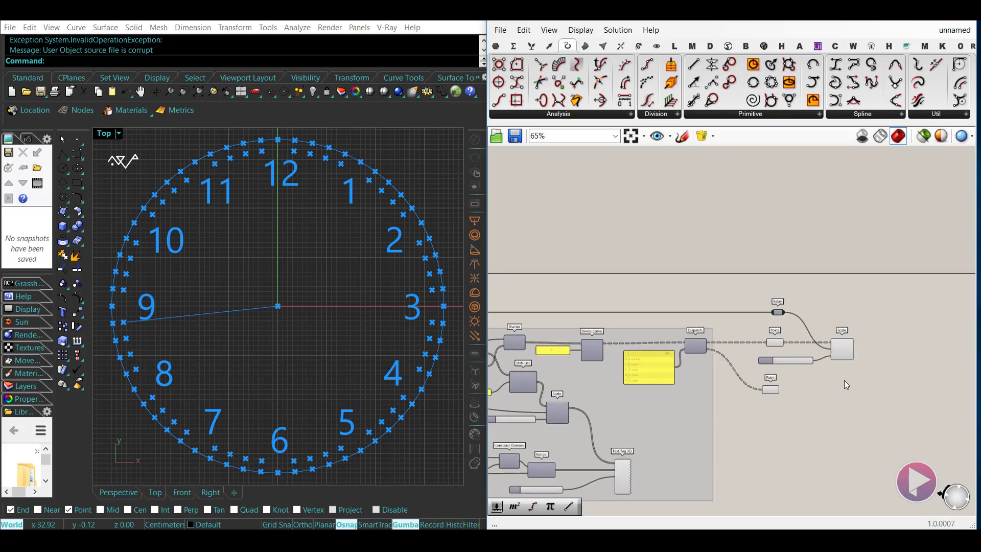
pyautogui.scroll(5, 864, 348)
pyautogui.rightClick(628, 265)
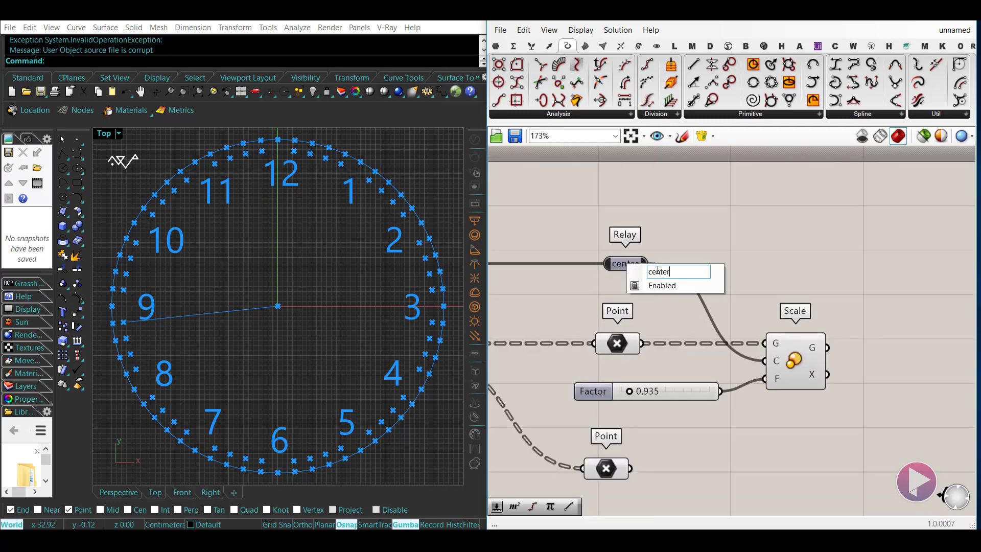
pyautogui.click(766, 235)
# - Trace the center wire back through the definition to check where it originates
pyautogui.moveTo(648, 300); pyautogui.dragTo(832, 289, button='right')
pyautogui.scroll(-3, 832, 289)
pyautogui.moveTo(587, 353); pyautogui.dragTo(789, 327, button='right')
pyautogui.moveTo(600, 324); pyautogui.dragTo(915, 323, button='right')
pyautogui.moveTo(544, 342); pyautogui.dragTo(725, 331, button='right')
pyautogui.moveTo(875, 380); pyautogui.dragTo(608, 340, button='right')
pyautogui.moveTo(955, 366); pyautogui.dragTo(547, 350, button='right')
pyautogui.moveTo(961, 301); pyautogui.dragTo(529, 400, button='right')
pyautogui.scroll(2, 716, 333)
pyautogui.moveTo(664, 352); pyautogui.dragTo(744, 347, button='right')
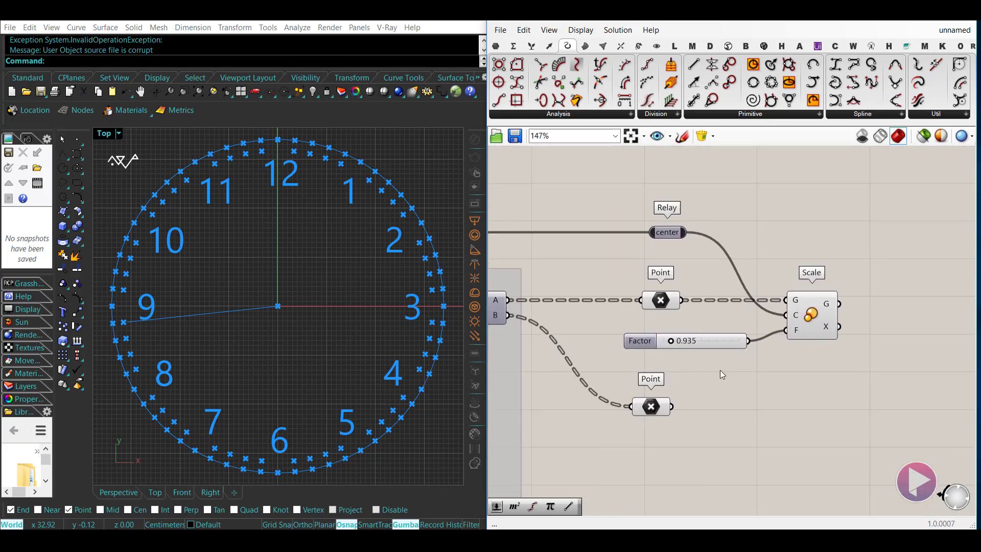
# - Add a Line component and wire the upper Point to A and Scale's G output to B
pyautogui.click(814, 321)
pyautogui.click(663, 302)
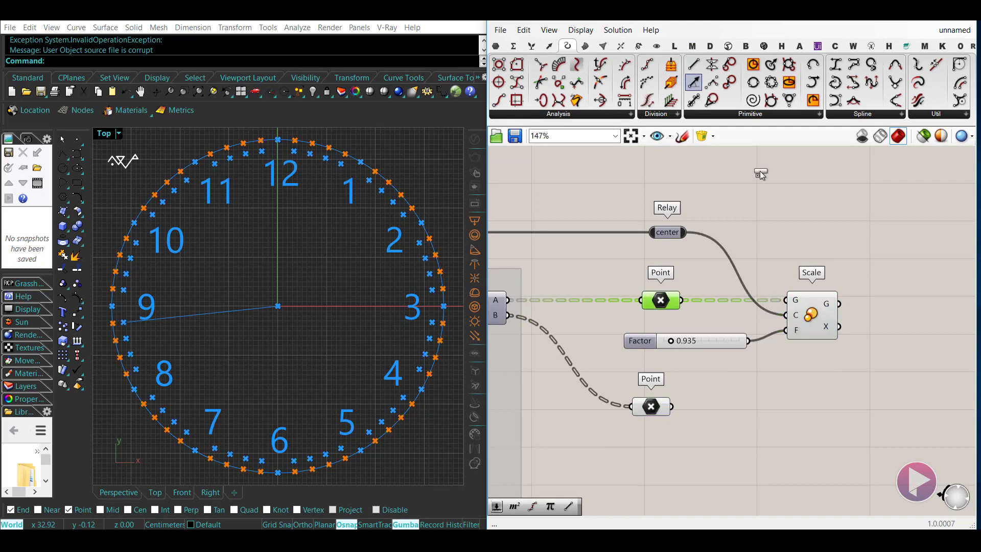
pyautogui.moveTo(761, 175); pyautogui.dragTo(882, 246)
pyautogui.moveTo(703, 297); pyautogui.dragTo(693, 301)
# - Hide the preview of the upper Point and Scale components, and shift the Line component slightly away from them
pyautogui.moveTo(824, 361); pyautogui.dragTo(668, 300)
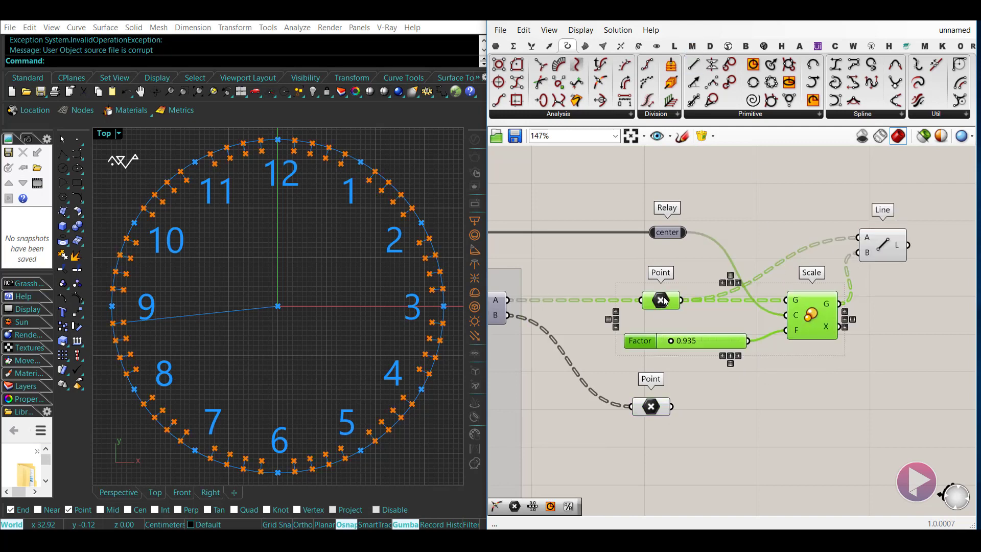
pyautogui.click(771, 387)
pyautogui.moveTo(895, 231); pyautogui.dragTo(911, 232)
pyautogui.click(897, 319)
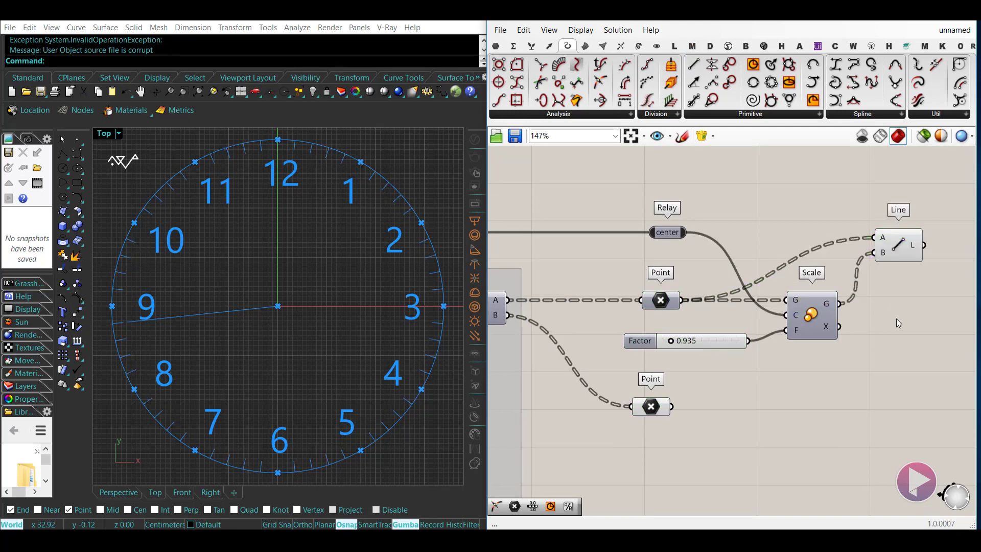
# - Duplicate Scale and its Factor slider below the originals, wire the lower Point to the copy's G input, and tidy their spacing
pyautogui.moveTo(753, 411); pyautogui.dragTo(751, 384, button='right')
pyautogui.click(655, 401)
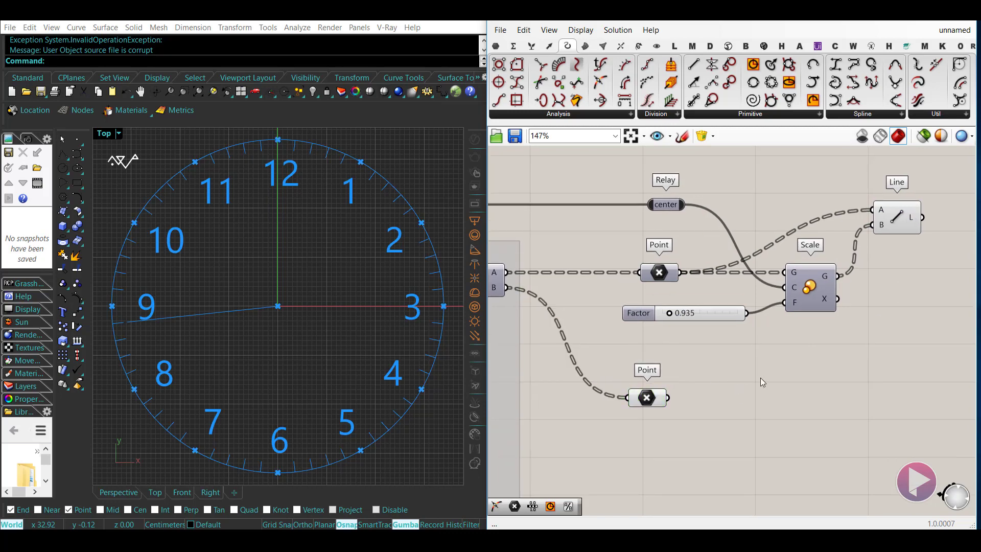
pyautogui.moveTo(834, 342); pyautogui.dragTo(732, 303)
pyautogui.keyDown('alt'); pyautogui.moveTo(811, 297); pyautogui.dragTo(810, 363); pyautogui.keyUp('alt')
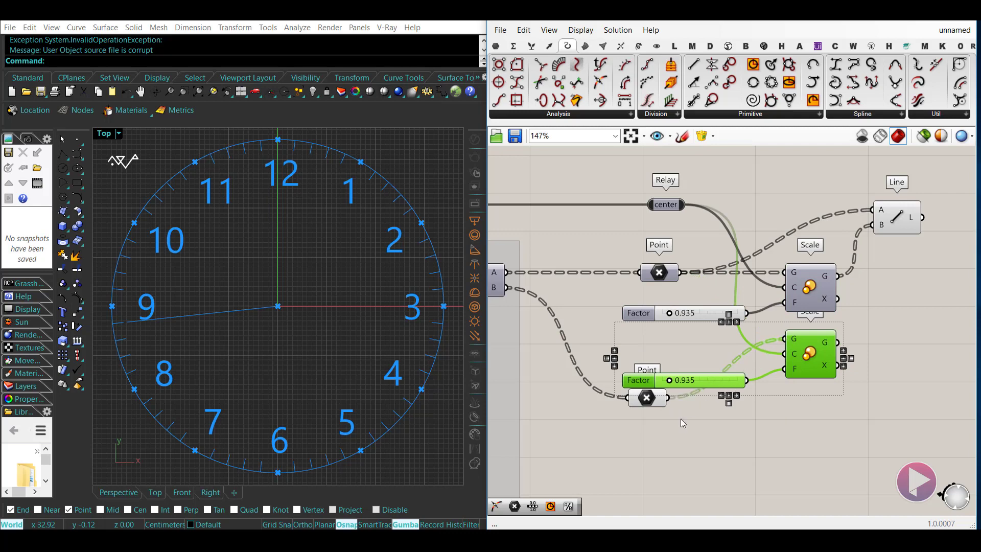
pyautogui.moveTo(649, 400); pyautogui.dragTo(654, 359)
pyautogui.moveTo(834, 414); pyautogui.dragTo(719, 362)
pyautogui.moveTo(811, 361)
pyautogui.mouseDown()
pyautogui.moveTo(812, 386)
pyautogui.moveTo(814, 376)
pyautogui.mouseUp()
pyautogui.click(887, 271)
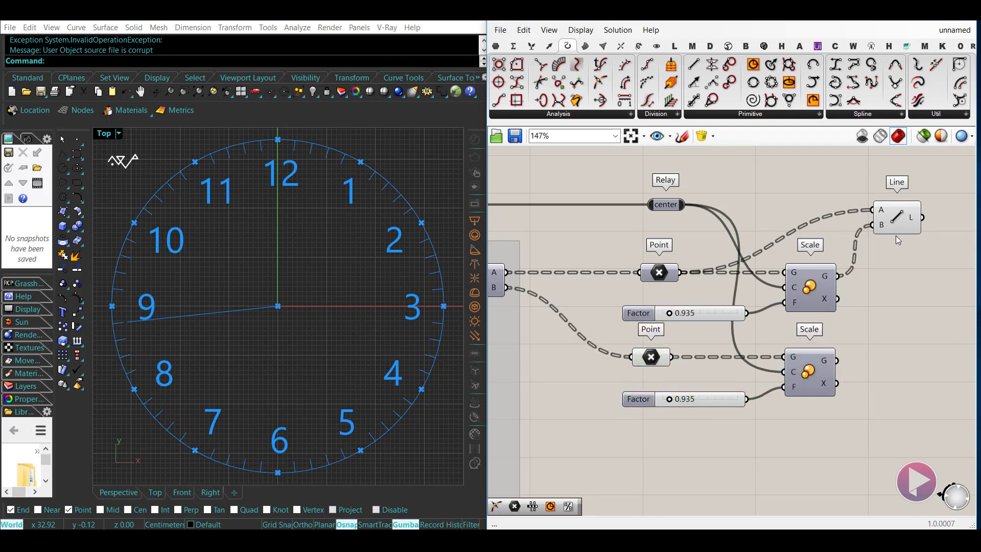
# - Duplicate the Line component lower down and wire the lower Point to A and the lower Scale's G output to B
pyautogui.keyDown('alt'); pyautogui.moveTo(906, 217); pyautogui.dragTo(920, 336); pyautogui.keyUp('alt')
pyautogui.moveTo(683, 353); pyautogui.dragTo(673, 357)
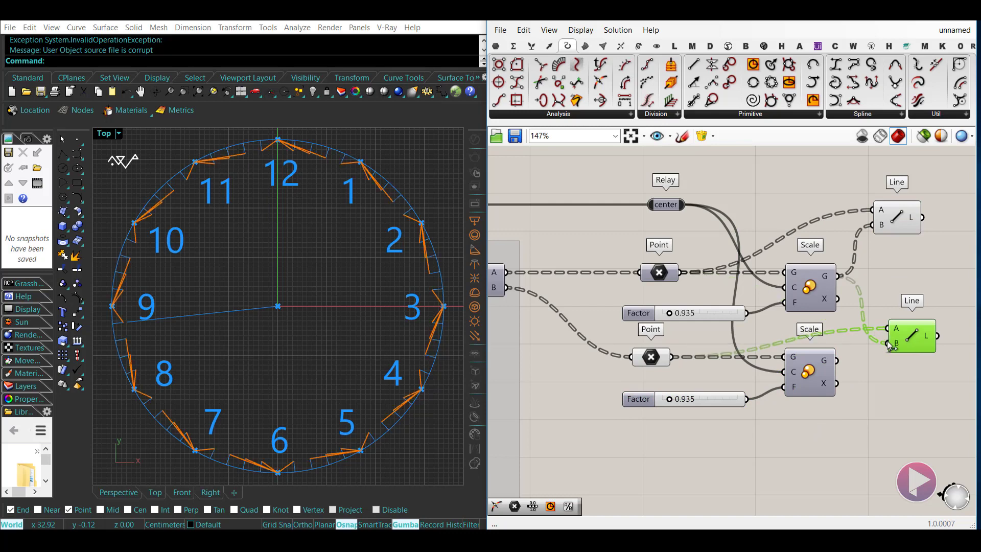
pyautogui.moveTo(888, 343); pyautogui.dragTo(838, 360)
pyautogui.moveTo(919, 340); pyautogui.dragTo(913, 329)
pyautogui.moveTo(878, 372); pyautogui.dragTo(797, 415, button='right')
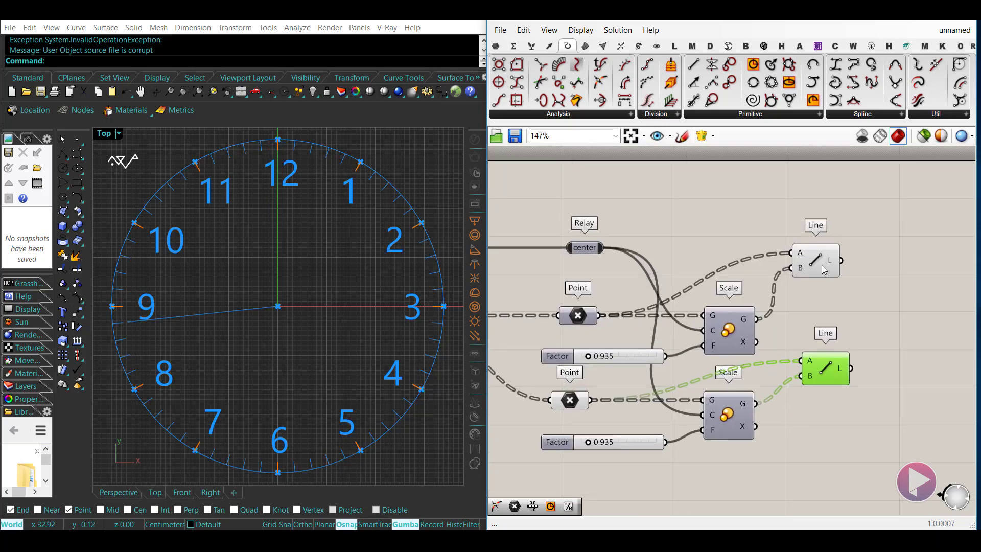
# - Align the two Line components vertically with each other
pyautogui.moveTo(823, 268); pyautogui.dragTo(837, 267)
pyautogui.keyDown('shift'); pyautogui.click(829, 369); pyautogui.keyUp('shift')
pyautogui.click(819, 236)
pyautogui.click(875, 271)
# - Hide the preview of the lower Point component
pyautogui.moveTo(679, 373); pyautogui.dragTo(774, 321, button='right')
pyautogui.click(667, 352)
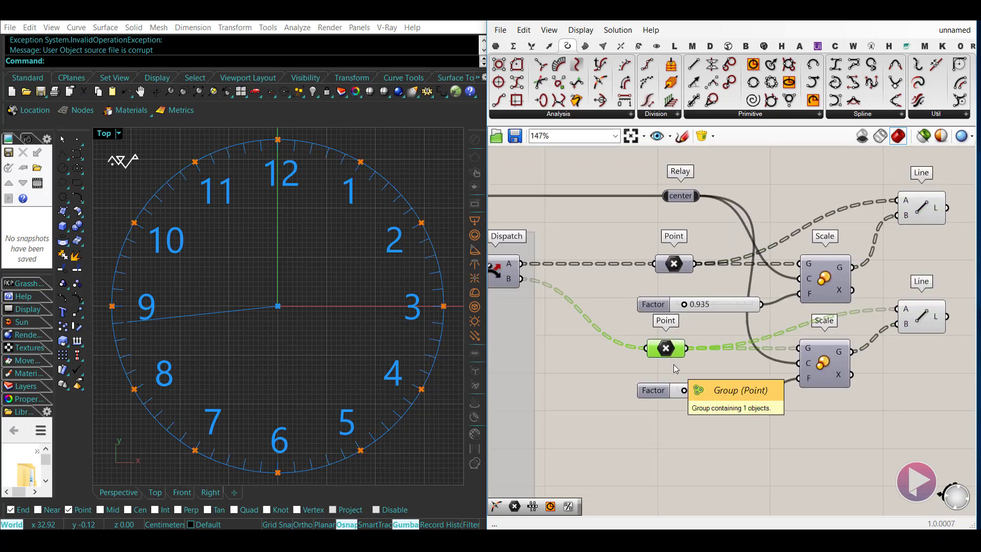
pyautogui.hotkey('ctrl', 'q')
pyautogui.click(726, 407)
# - Set the lower Scale's Factor slider to 0.884 to lengthen the hour ticks
pyautogui.scroll(5, 663, 388)
pyautogui.moveTo(724, 396); pyautogui.dragTo(697, 439, button='right')
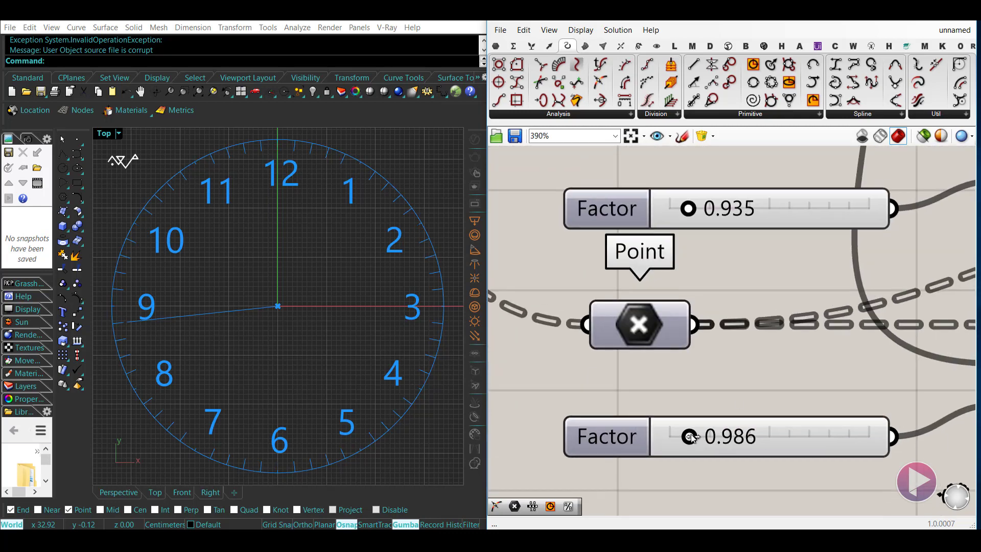
pyautogui.scroll(-9, 734, 414)
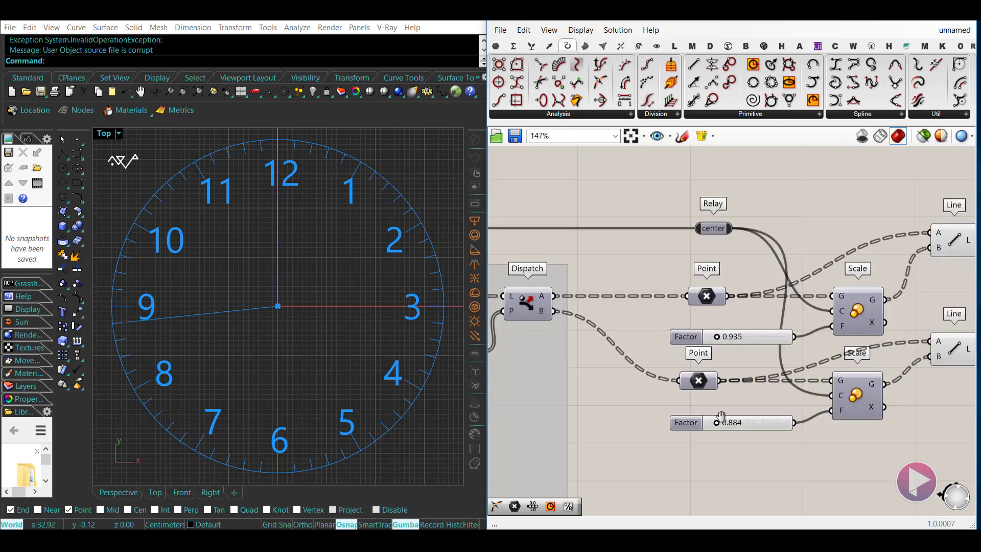
# - Set the Factor slider of the Scale feeding the hour numbers to 0.78
pyautogui.moveTo(726, 416); pyautogui.dragTo(897, 356, button='right')
pyautogui.moveTo(569, 488); pyautogui.dragTo(720, 400, button='right')
pyautogui.scroll(5, 720, 400)
pyautogui.scroll(-1, 719, 396)
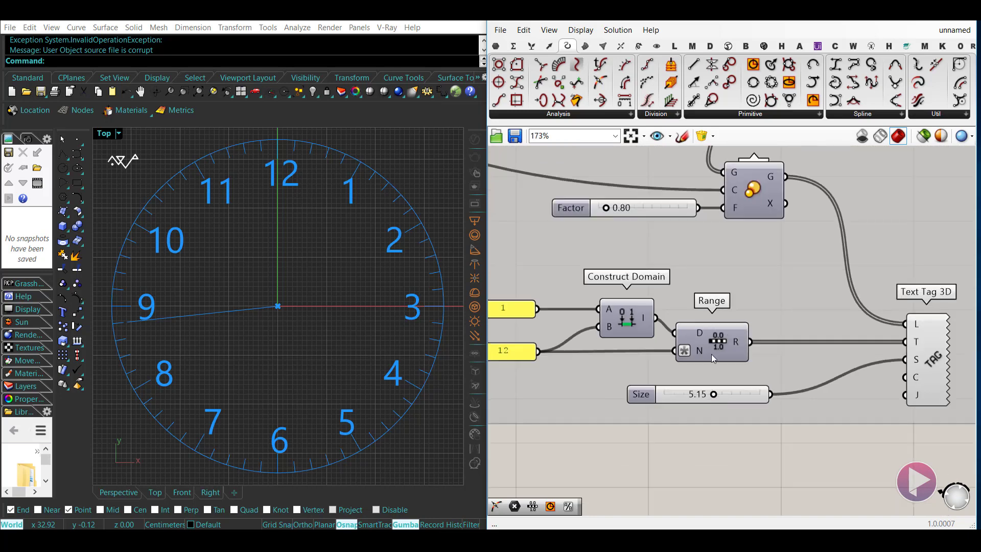
pyautogui.moveTo(587, 211); pyautogui.dragTo(646, 309, button='right')
pyautogui.scroll(6, 646, 309)
pyautogui.moveTo(707, 318); pyautogui.dragTo(707, 317)
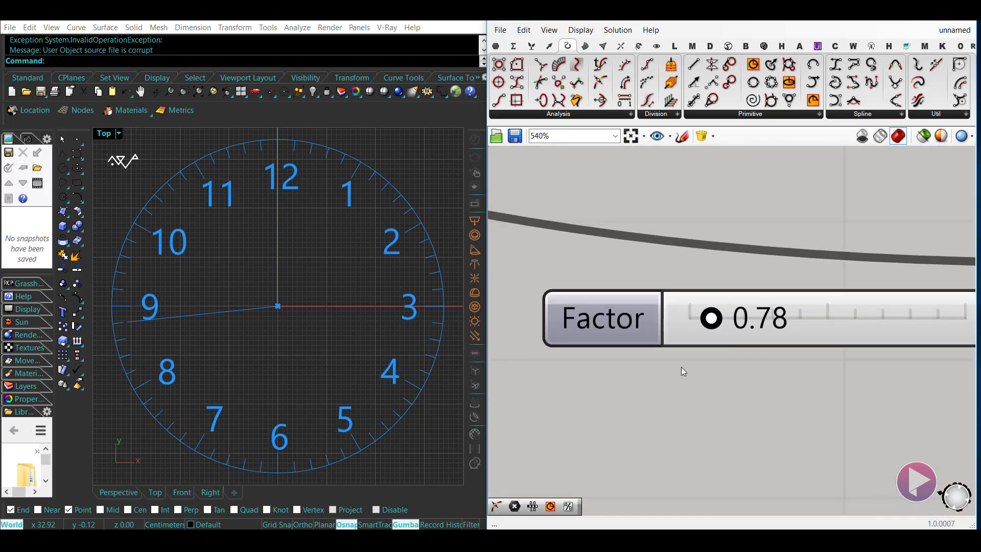
# - Group the tick components, including the center relay, both Points, Factor sliders, Scales and Lines
pyautogui.scroll(-11, 736, 339)
pyautogui.moveTo(945, 362); pyautogui.dragTo(685, 377, button='right')
pyautogui.moveTo(858, 247); pyautogui.dragTo(776, 277, button='right')
pyautogui.scroll(3, 844, 287)
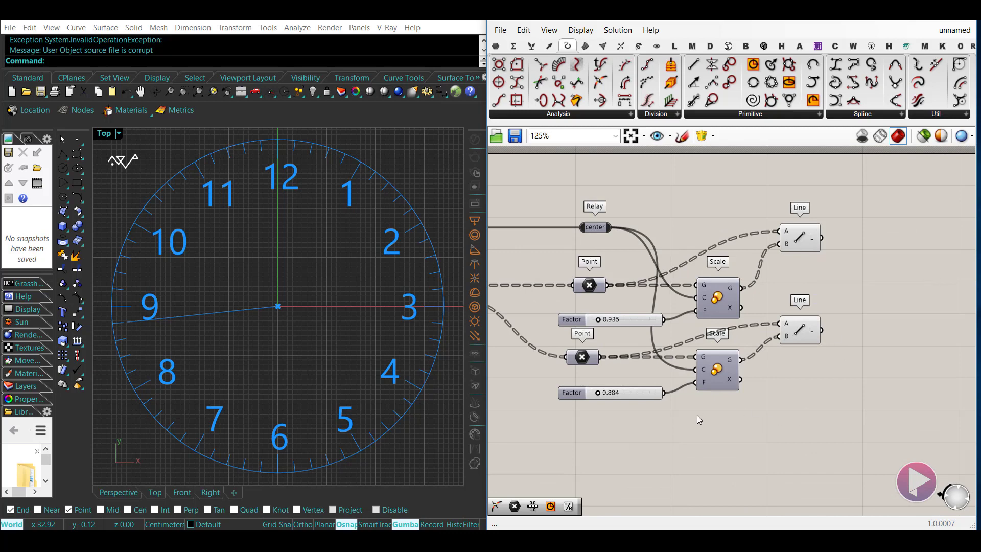
pyautogui.scroll(-1, 823, 365)
pyautogui.moveTo(848, 383); pyautogui.dragTo(580, 229)
pyautogui.moveTo(852, 429); pyautogui.dragTo(592, 220)
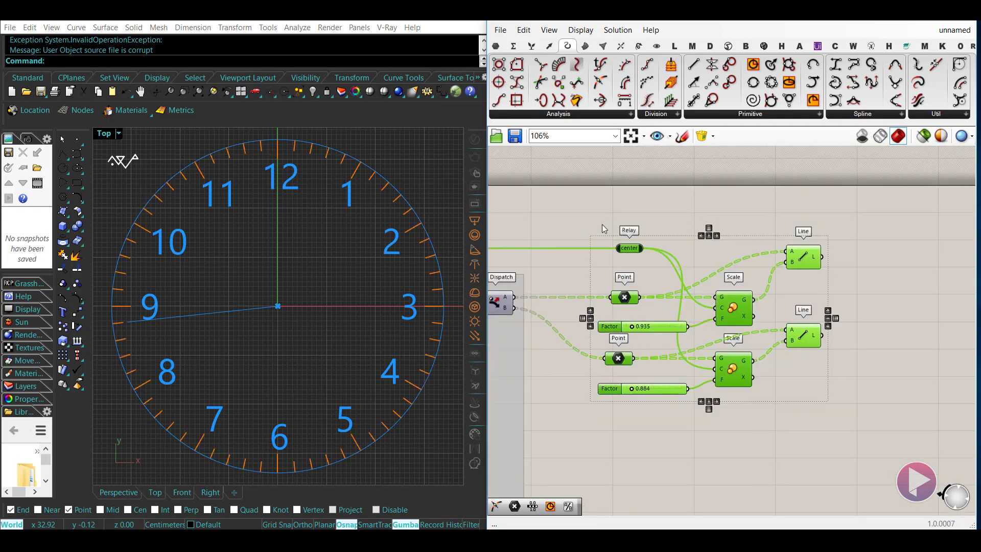
pyautogui.hotkey('ctrl', 'g')
pyautogui.click(744, 503)
# - Enable the 1-second Timer connected to the Data Recorder to run the clock hand
pyautogui.scroll(-3, 744, 503)
pyautogui.moveTo(581, 497); pyautogui.dragTo(920, 378, button='right')
pyautogui.moveTo(521, 358); pyautogui.dragTo(813, 391, button='right')
pyautogui.scroll(5, 736, 369)
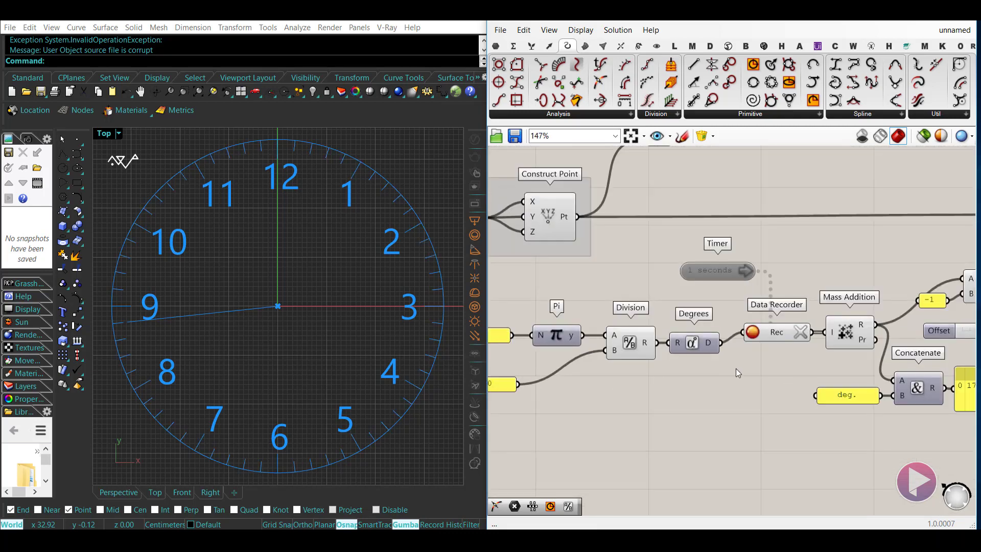
pyautogui.moveTo(736, 369); pyautogui.dragTo(691, 391, button='right')
pyautogui.hotkey('ctrl', 'e')
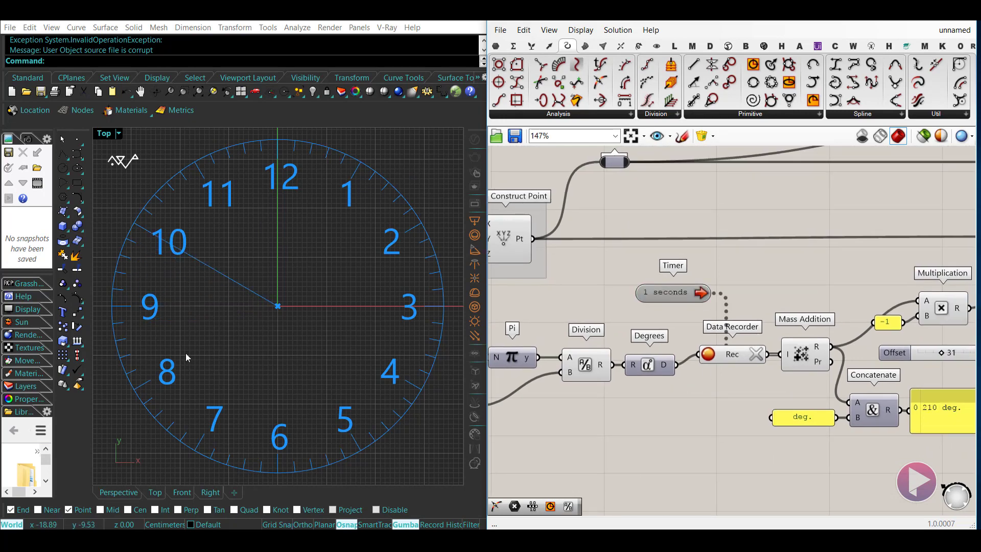
# - Set the Offset slider that controls the hand's length to 29
pyautogui.moveTo(939, 358); pyautogui.dragTo(777, 357, button='right')
pyautogui.scroll(6, 777, 357)
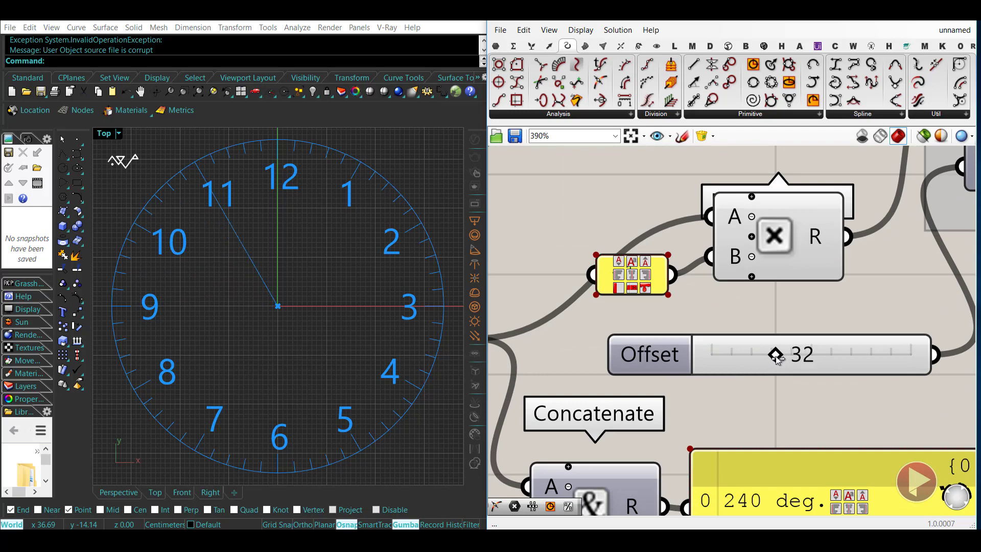
pyautogui.moveTo(777, 358); pyautogui.dragTo(781, 360)
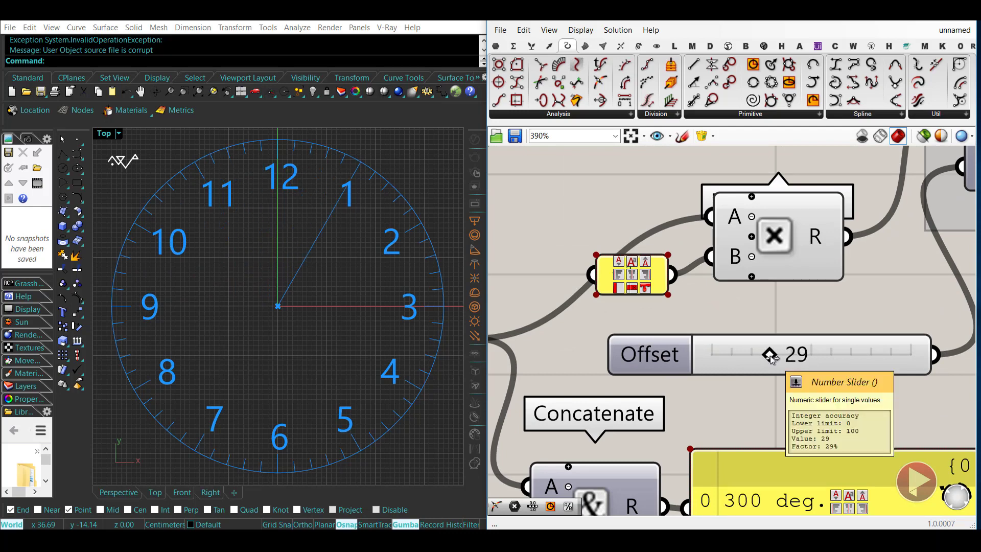
# - Hide the preview of the Construct Point component at the clock's center
pyautogui.scroll(-6, 806, 419)
pyautogui.moveTo(839, 413); pyautogui.dragTo(817, 357, button='right')
pyautogui.moveTo(663, 284); pyautogui.dragTo(949, 319, button='right')
pyautogui.click(629, 253)
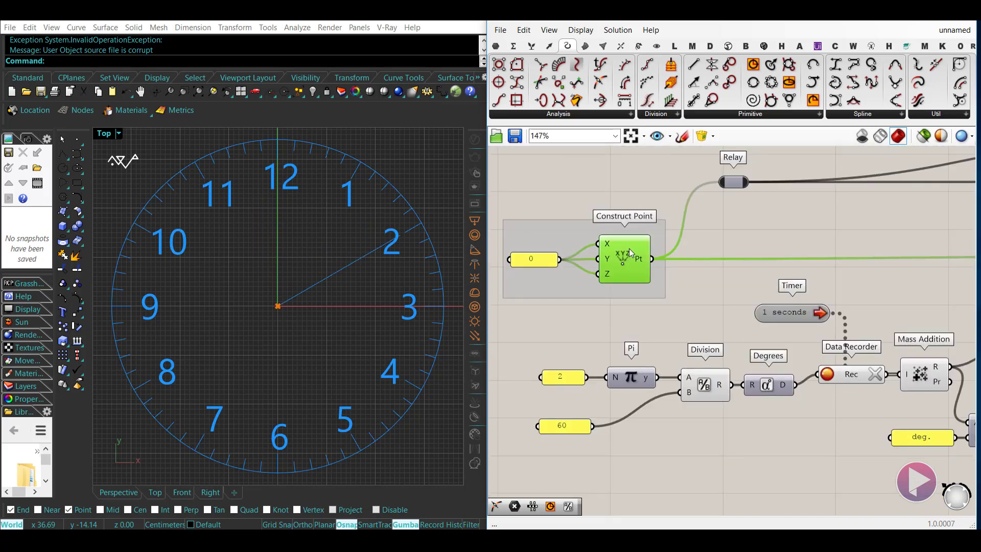
# - Disable the 1-second Timer to stop the clock hand
pyautogui.scroll(-4, 732, 336)
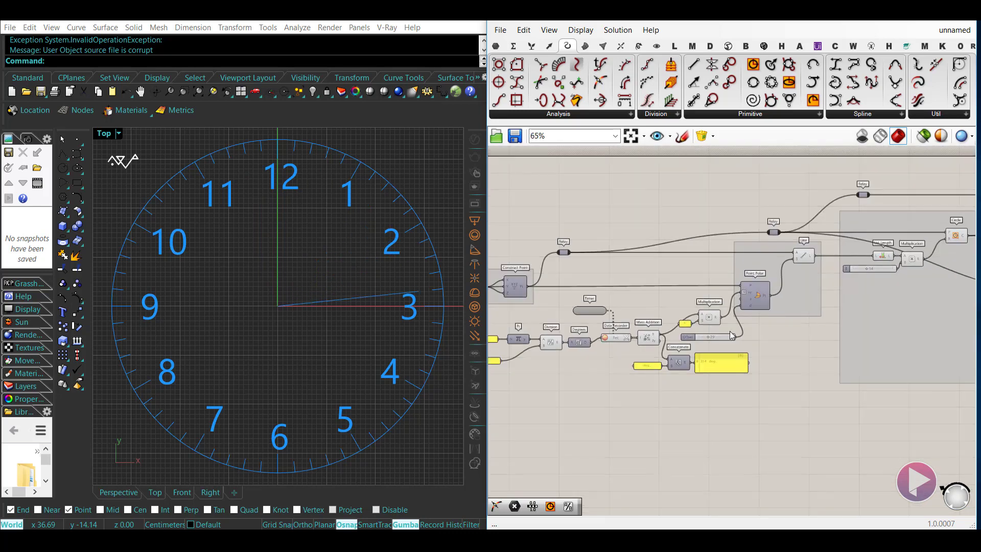
pyautogui.scroll(3, 647, 335)
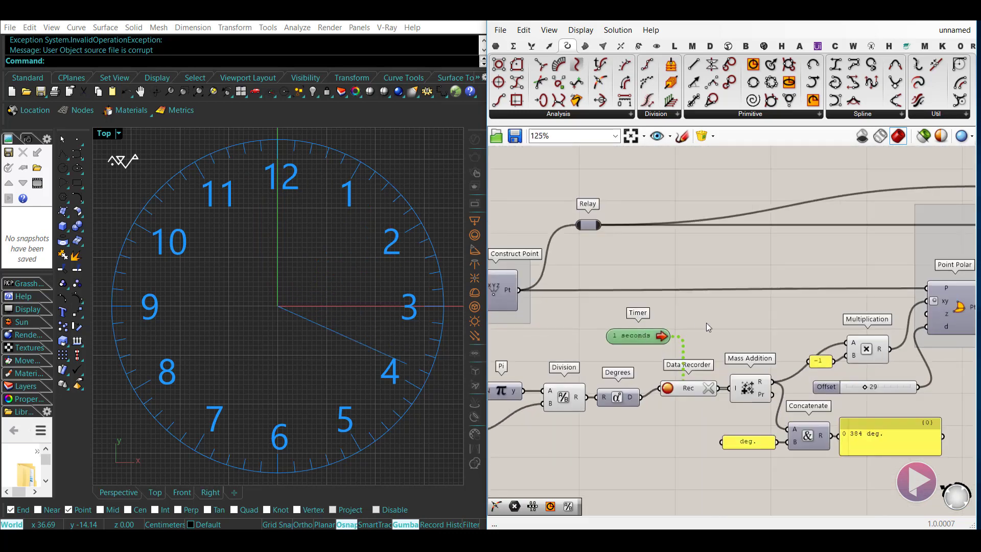
pyautogui.click(707, 323)
# - Handwrite the label "Min." inside the minute hand's group below its Line component, using a line width of 2
pyautogui.scroll(-3, 572, 302)
pyautogui.moveTo(857, 363); pyautogui.dragTo(842, 315, button='right')
pyautogui.moveTo(818, 242); pyautogui.dragTo(688, 273, button='right')
pyautogui.scroll(1, 689, 274)
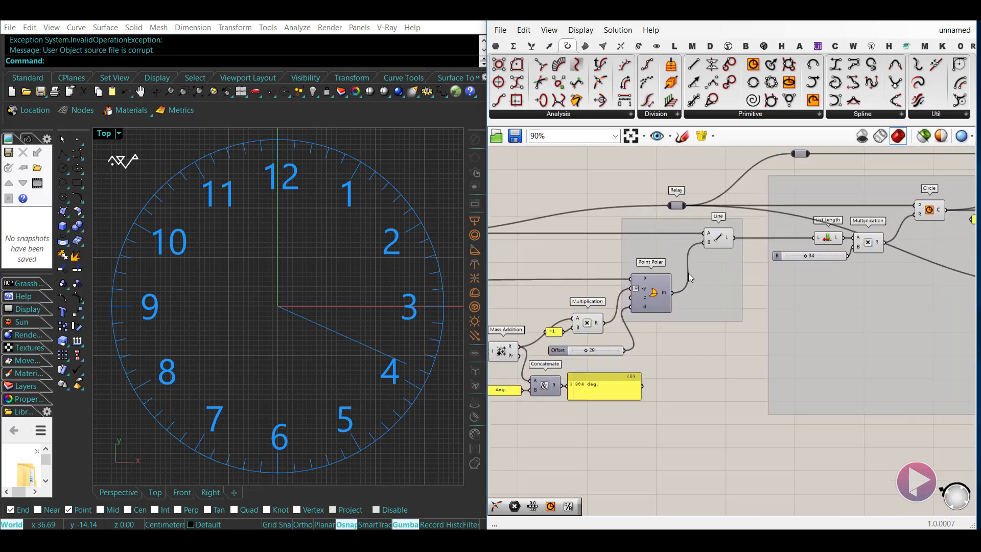
pyautogui.scroll(3, 689, 273)
pyautogui.moveTo(732, 351); pyautogui.dragTo(712, 363, button='right')
pyautogui.scroll(2, 712, 363)
pyautogui.click(682, 139)
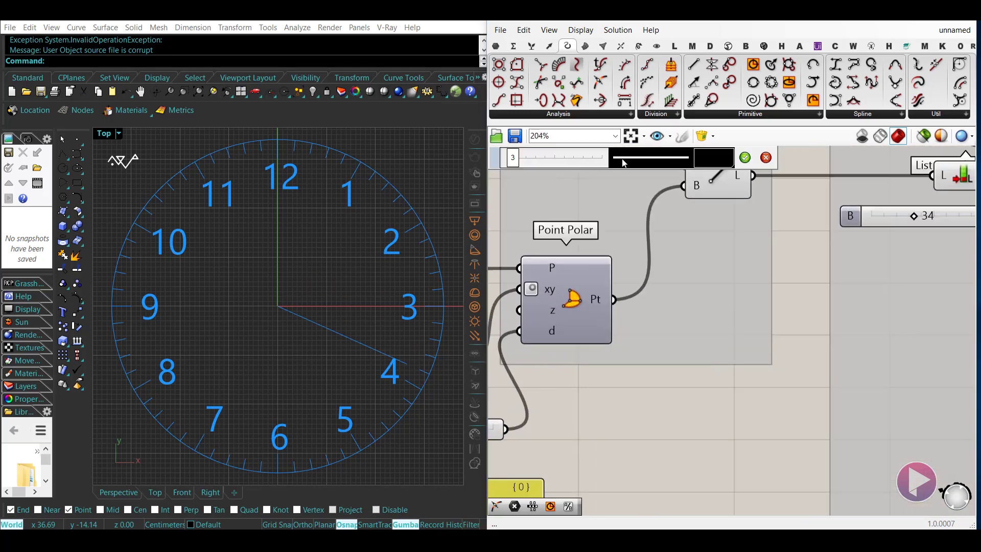
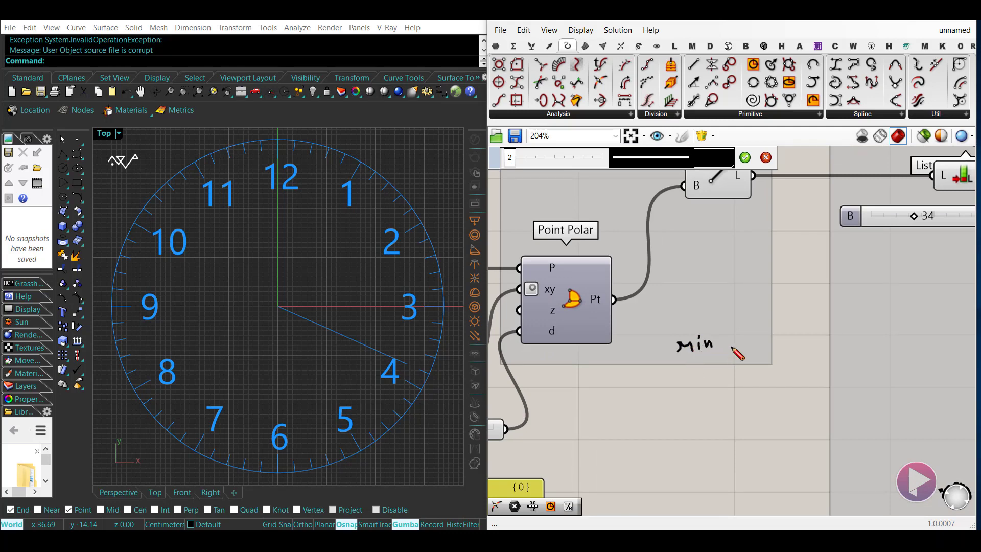
pyautogui.click(745, 157)
pyautogui.scroll(-3, 706, 302)
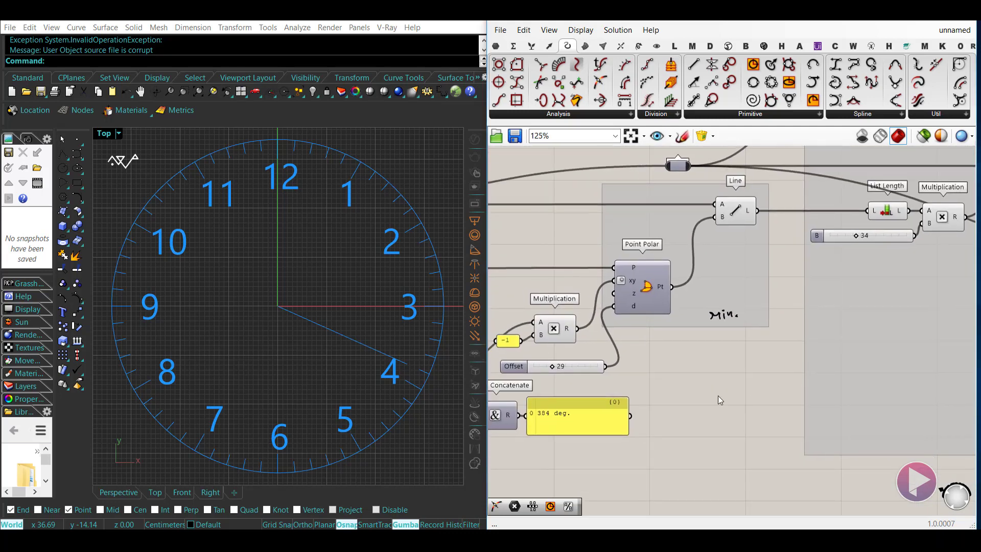
# - Duplicate the minute hand's Point Polar and Line components and place the copies in the empty area below the group
pyautogui.moveTo(712, 399)
pyautogui.mouseDown(button='right')
pyautogui.moveTo(720, 368)
pyautogui.moveTo(762, 312)
pyautogui.mouseUp(button='right')
pyautogui.scroll(-4, 761, 312)
pyautogui.moveTo(716, 419); pyautogui.dragTo(768, 402, button='right')
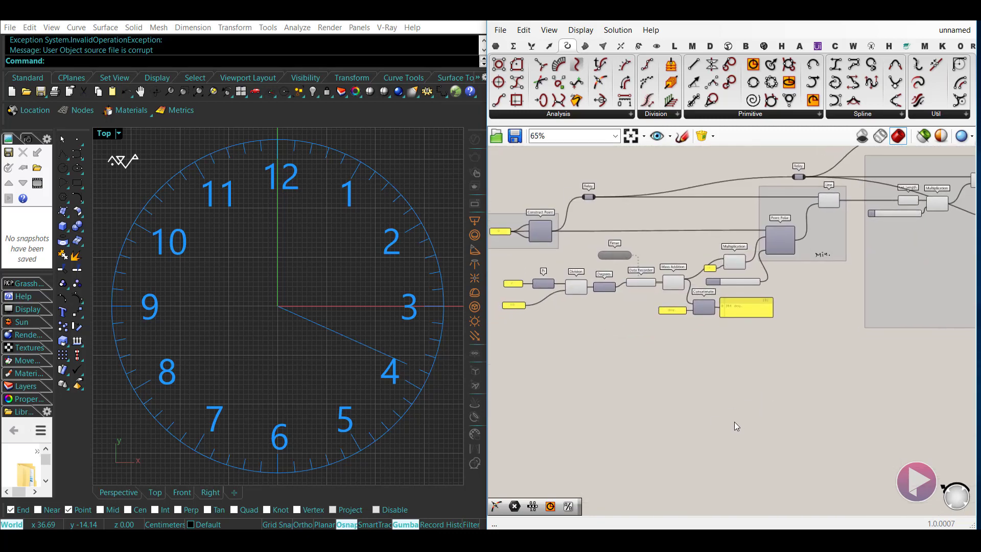
pyautogui.moveTo(821, 300); pyautogui.dragTo(800, 310, button='right')
pyautogui.scroll(2, 799, 309)
pyautogui.click(736, 226)
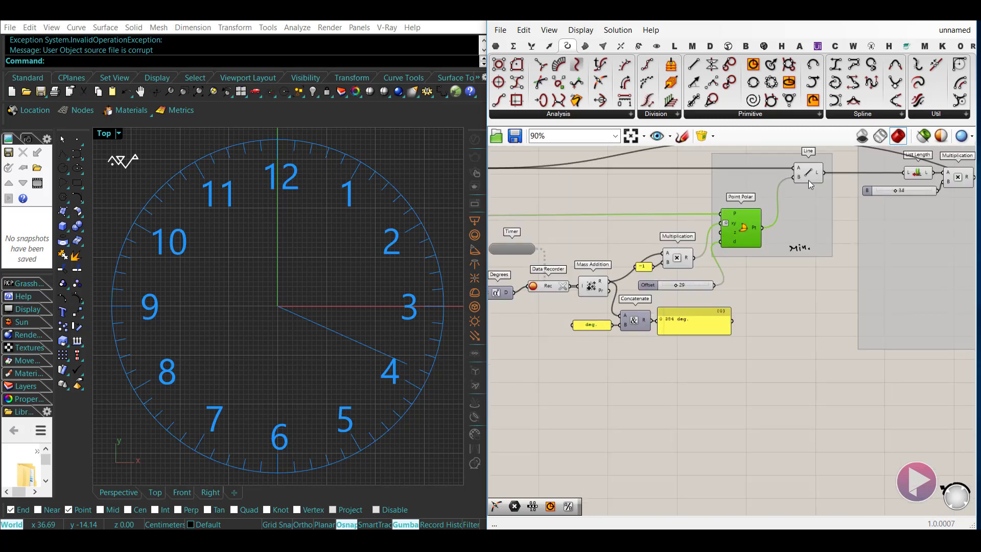
pyautogui.keyDown('shift'); pyautogui.click(809, 178); pyautogui.keyUp('shift')
pyautogui.keyDown('alt'); pyautogui.moveTo(740, 235); pyautogui.dragTo(782, 485); pyautogui.keyUp('alt')
pyautogui.moveTo(673, 485); pyautogui.dragTo(706, 457, button='right')
pyautogui.click(714, 456)
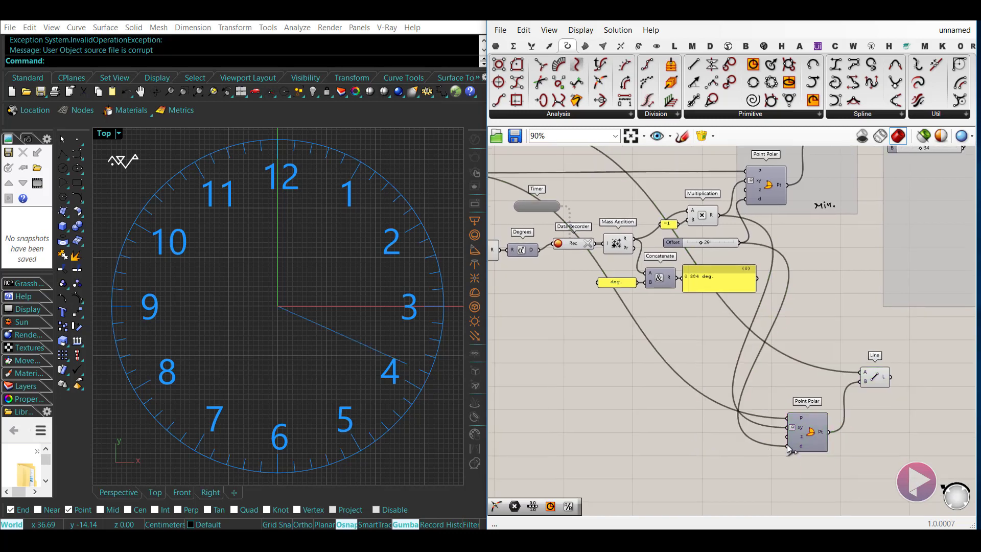
# - Duplicate the Offset slider to feed the copied Point Polar's distance, and disconnect the Multiplication wire from that component's xy input
pyautogui.keyDown('alt'); pyautogui.moveTo(672, 245); pyautogui.dragTo(679, 449); pyautogui.keyUp('alt')
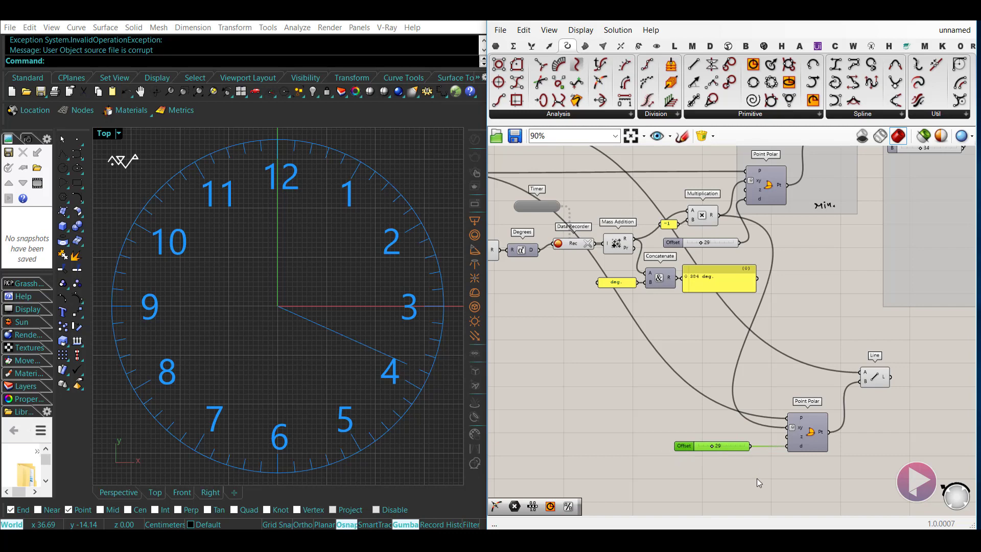
pyautogui.moveTo(756, 479); pyautogui.dragTo(789, 486, button='right')
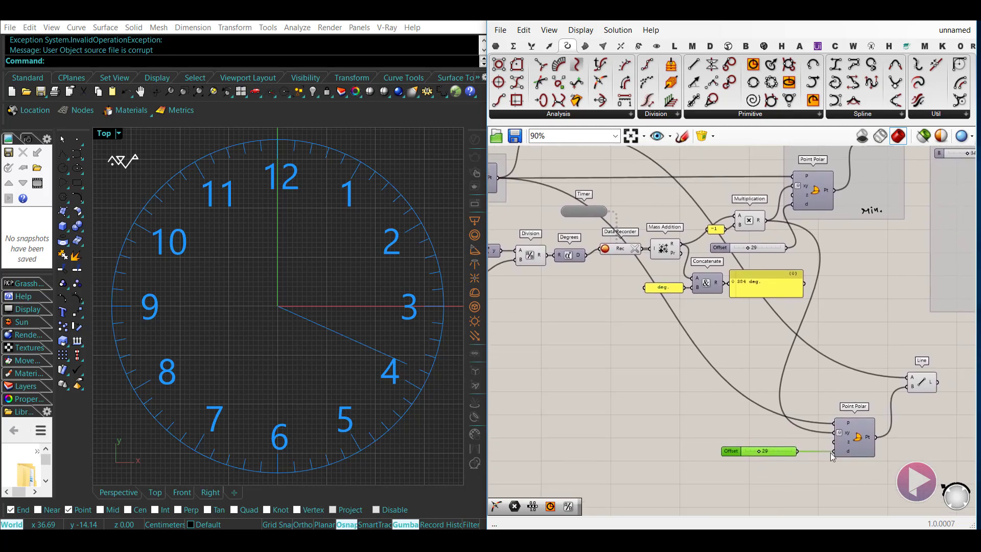
pyautogui.keyDown('ctrl'); pyautogui.moveTo(832, 310); pyautogui.dragTo(770, 225); pyautogui.keyUp('ctrl')
# - Set the copied Offset slider that controls the second hand line's length to 24
pyautogui.moveTo(726, 437); pyautogui.dragTo(654, 419, button='right')
pyautogui.click(851, 364)
pyautogui.click(849, 422)
pyautogui.scroll(4, 696, 440)
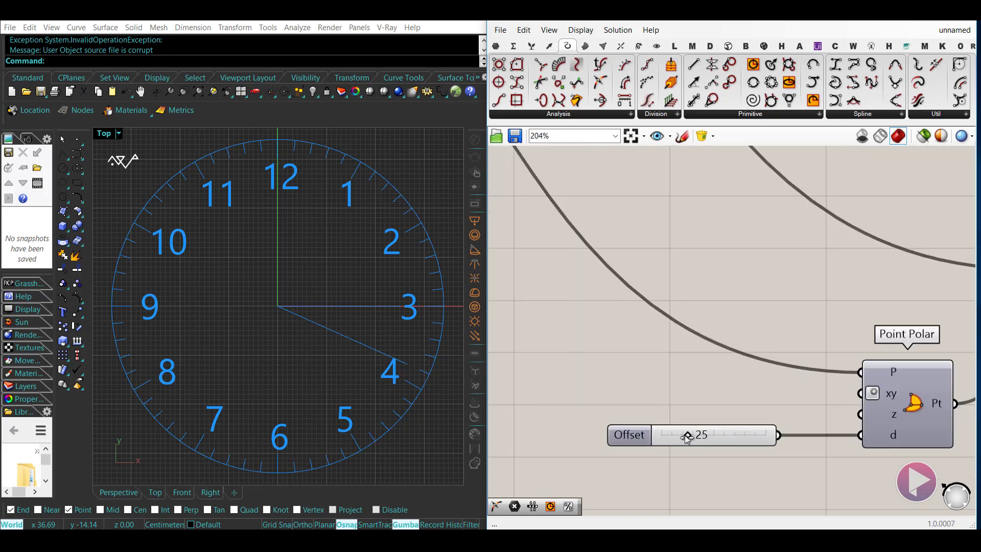
pyautogui.scroll(-4, 656, 428)
# - Move the copied Point Polar, Line and Offset slider together farther below the minute hand components
pyautogui.moveTo(801, 401); pyautogui.dragTo(765, 363, button='right')
pyautogui.moveTo(843, 434); pyautogui.dragTo(631, 328)
pyautogui.scroll(-3, 644, 328)
pyautogui.moveTo(694, 359); pyautogui.dragTo(690, 394)
pyautogui.click(657, 437)
# - Add a Division component below the recorder chain that divides the Data Recorder output by a panel value of 60
pyautogui.scroll(3, 595, 331)
pyautogui.moveTo(595, 330); pyautogui.dragTo(712, 342, button='right')
pyautogui.scroll(1, 670, 281)
pyautogui.moveTo(669, 282); pyautogui.dragTo(682, 348, button='right')
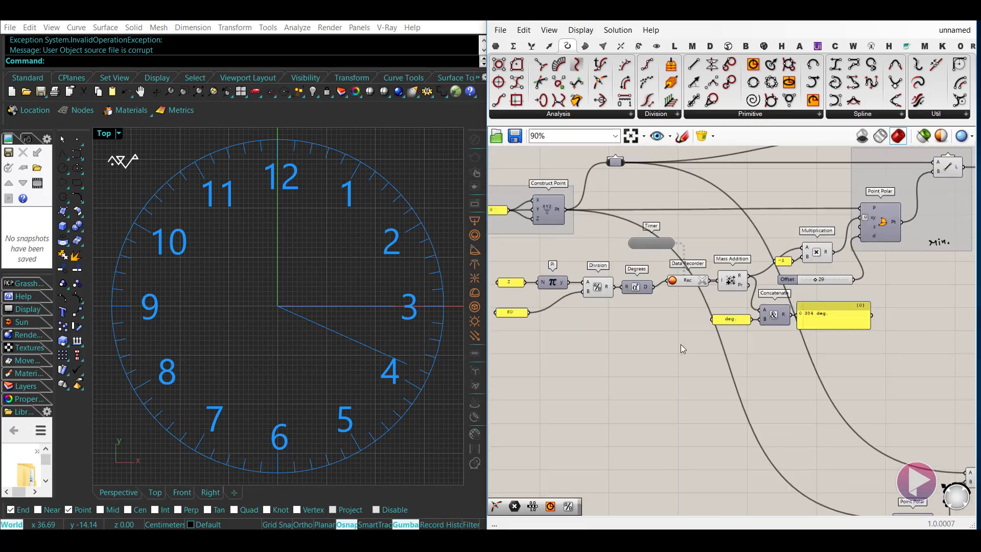
pyautogui.moveTo(719, 296); pyautogui.dragTo(687, 306, button='right')
pyautogui.moveTo(659, 354); pyautogui.dragTo(658, 303, button='right')
pyautogui.moveTo(672, 409); pyautogui.dragTo(650, 389, button='right')
pyautogui.moveTo(650, 408); pyautogui.dragTo(707, 412, button='right')
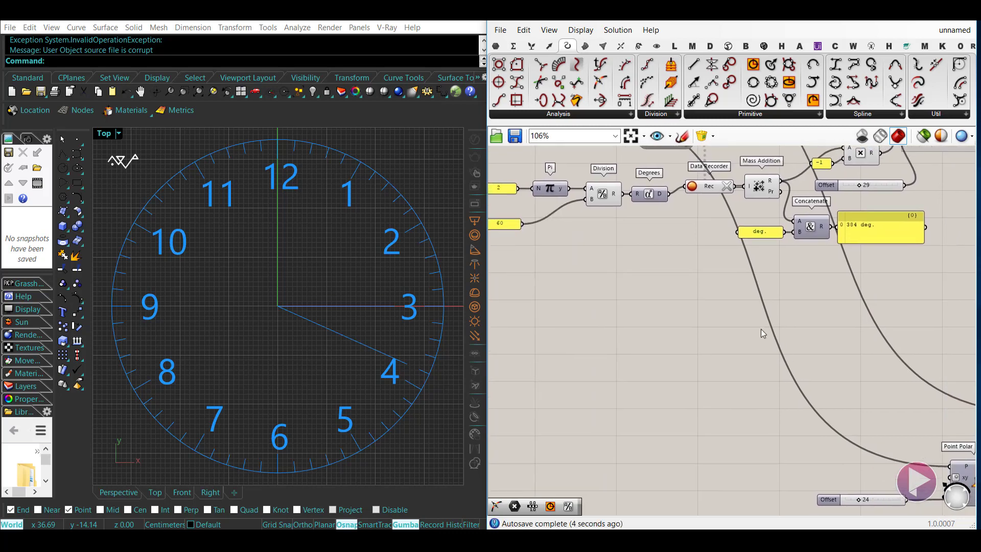
pyautogui.doubleClick(724, 388)
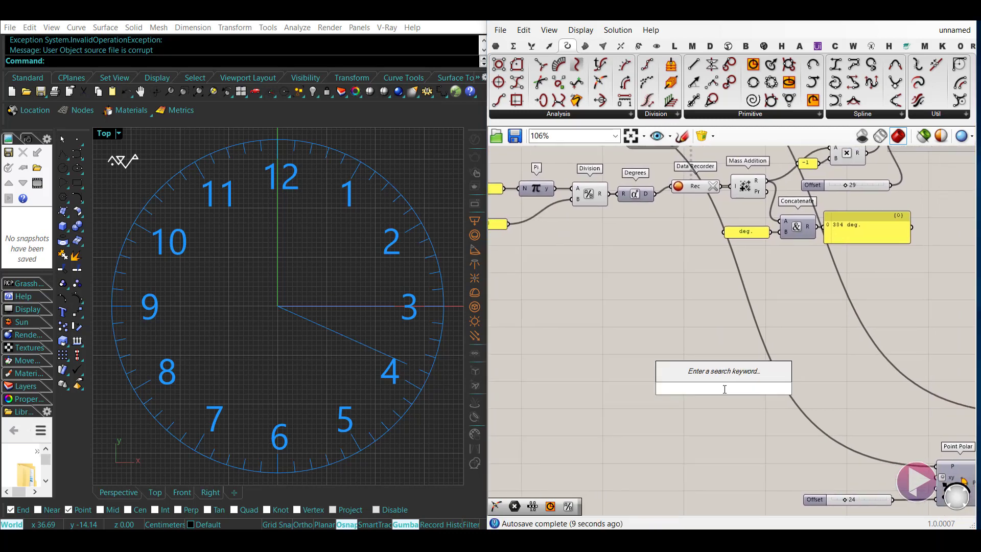
pyautogui.write('/')
pyautogui.press('Return')
pyautogui.doubleClick(639, 402)
pyautogui.click(640, 328)
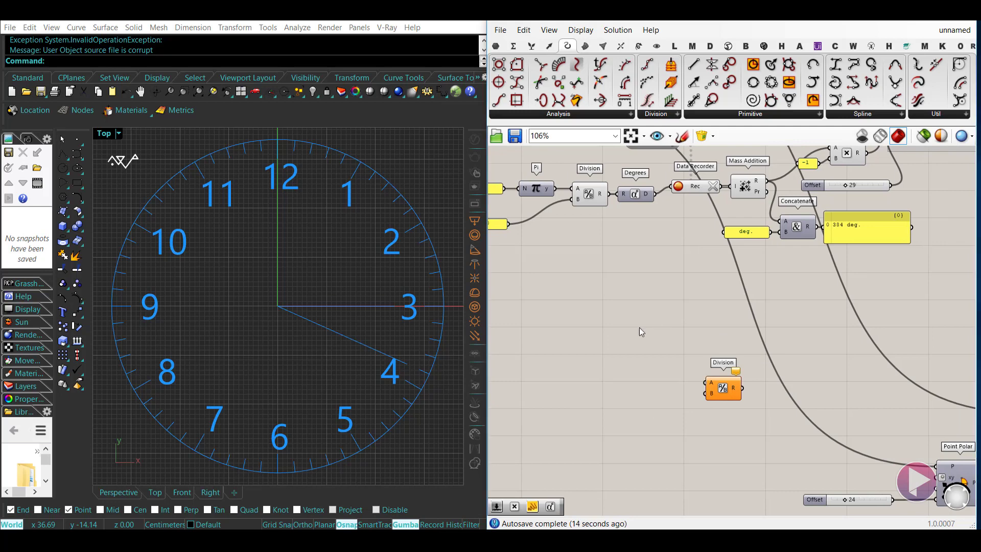
pyautogui.moveTo(640, 327); pyautogui.dragTo(701, 351, button='right')
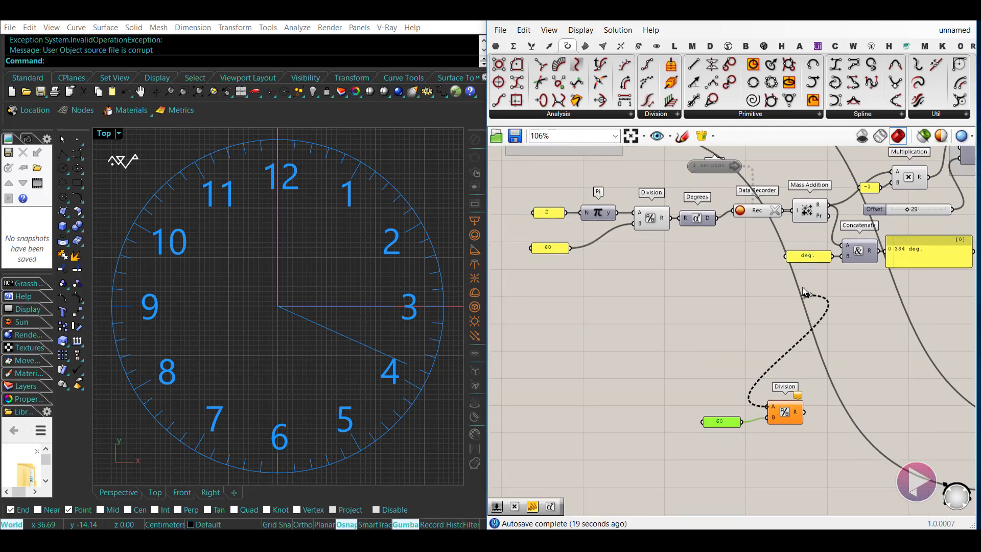
pyautogui.moveTo(803, 288); pyautogui.dragTo(781, 212)
pyautogui.moveTo(746, 444); pyautogui.dragTo(716, 422, button='right')
pyautogui.moveTo(702, 401); pyautogui.dragTo(714, 392)
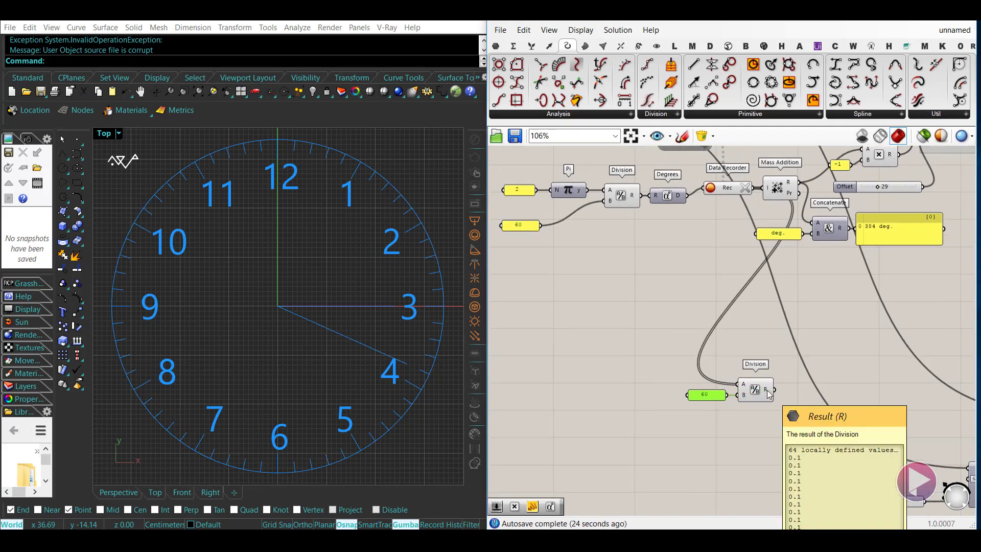
# - Add a Mass Addition component beside the new Division and feed it the division result
pyautogui.click(756, 391)
pyautogui.scroll(4, 715, 401)
pyautogui.click(780, 461)
pyautogui.moveTo(779, 461); pyautogui.dragTo(695, 390, button='right')
pyautogui.scroll(-2, 696, 391)
pyautogui.moveTo(710, 427); pyautogui.dragTo(667, 429, button='right')
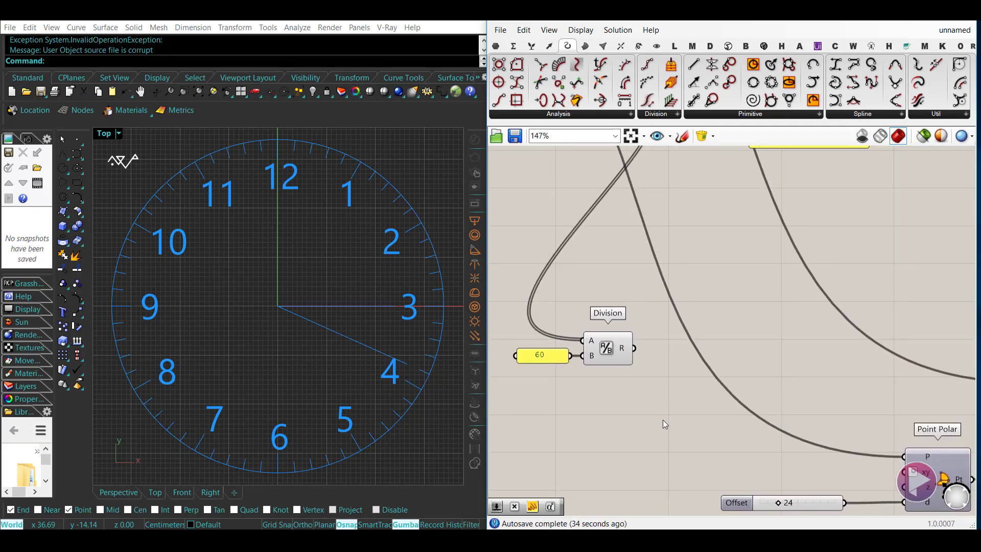
pyautogui.doubleClick(666, 419)
pyautogui.click(550, 46)
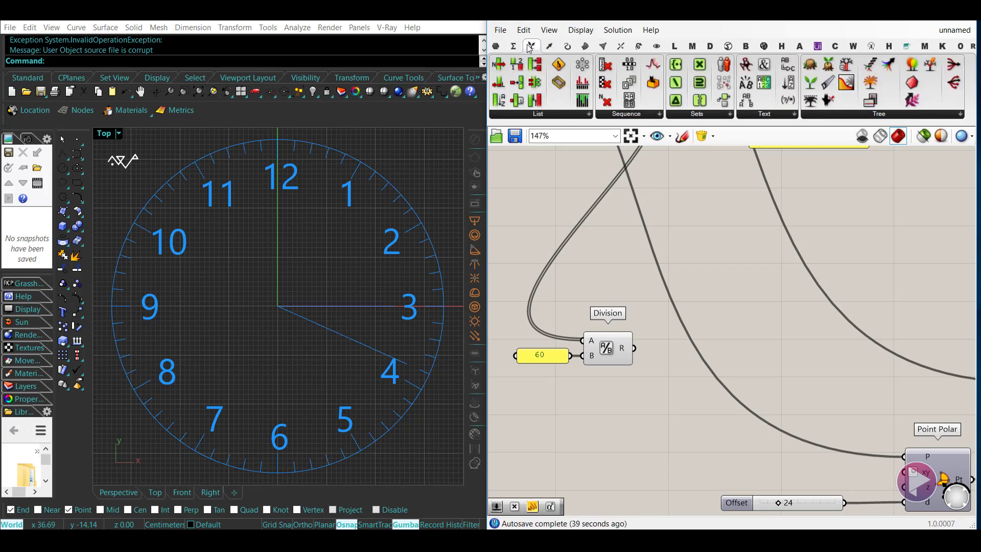
pyautogui.click(514, 46)
pyautogui.moveTo(675, 64); pyautogui.dragTo(723, 351)
pyautogui.moveTo(635, 348); pyautogui.dragTo(679, 351)
pyautogui.moveTo(694, 343)
# - Add a Multiplication component that multiplies the new Mass Addition result by a panel value of -1
pyautogui.doubleClick(743, 349)
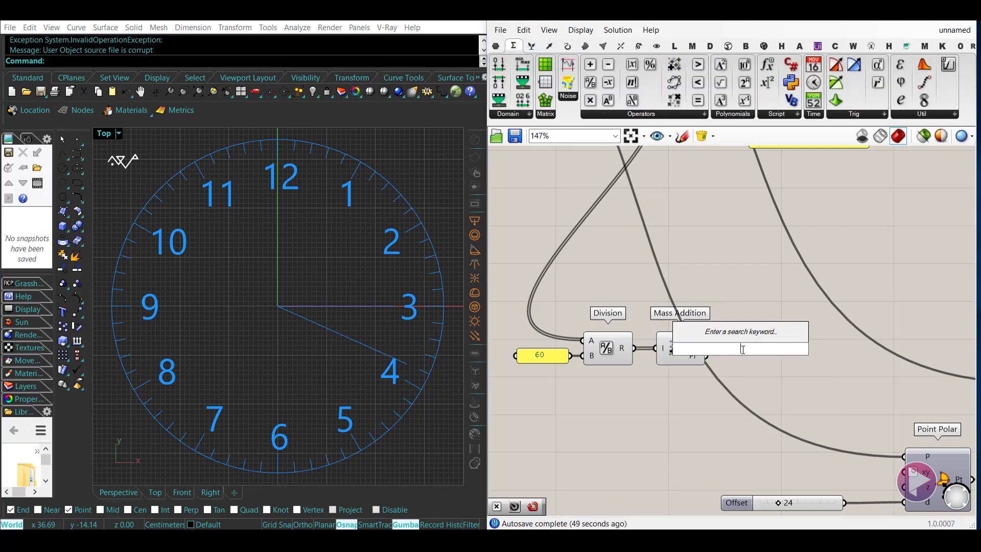
pyautogui.write('*')
pyautogui.press('Return')
pyautogui.moveTo(743, 350); pyautogui.dragTo(791, 353)
pyautogui.doubleClick(662, 419)
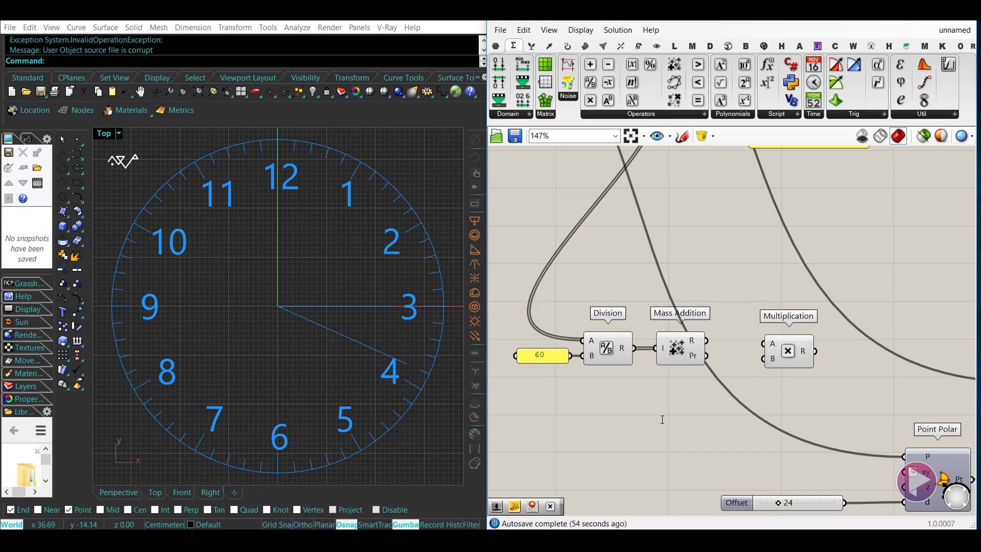
pyautogui.doubleClick(663, 420)
pyautogui.write('-1')
pyautogui.press('Return')
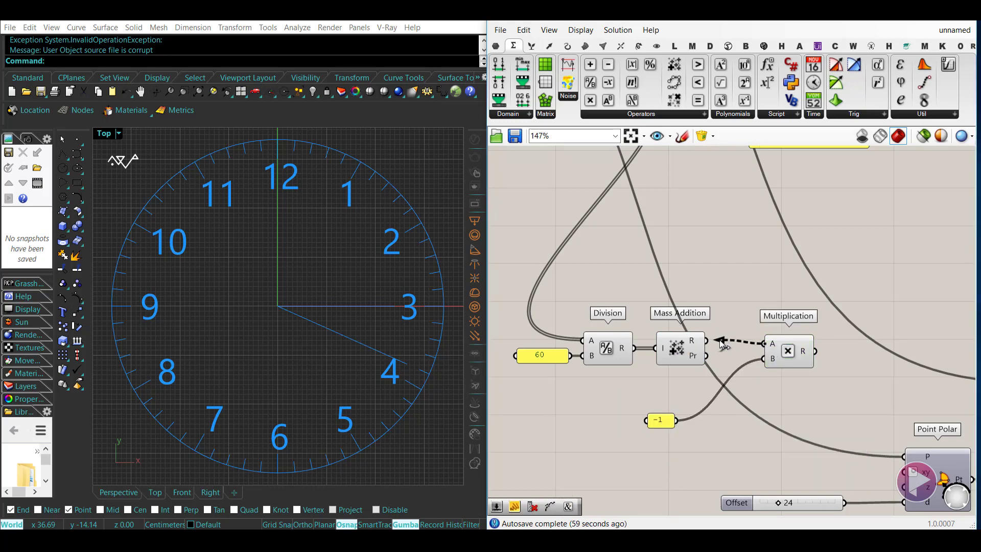
pyautogui.moveTo(668, 423); pyautogui.dragTo(686, 397)
pyautogui.click(701, 407)
# - Move the Division, Mass Addition and Multiplication chain down level with the copied Point Polar, and place the Offset slider beneath it
pyautogui.scroll(-2, 701, 407)
pyautogui.moveTo(716, 437); pyautogui.dragTo(777, 406, button='right')
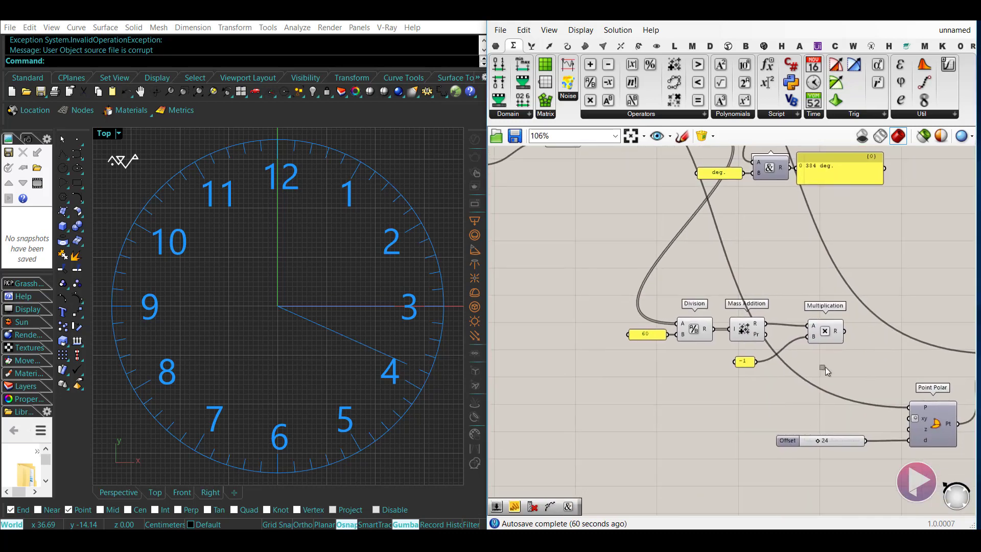
pyautogui.moveTo(867, 382); pyautogui.dragTo(638, 299)
pyautogui.moveTo(696, 332); pyautogui.dragTo(694, 416)
pyautogui.moveTo(789, 447)
pyautogui.mouseDown()
pyautogui.moveTo(786, 471)
pyautogui.moveTo(746, 471)
pyautogui.mouseUp()
pyautogui.click(864, 442)
# - Connect the new Multiplication result to the copied Point Polar's xy input and align the Multiplication beside Mass Addition
pyautogui.moveTo(866, 443); pyautogui.dragTo(827, 427, button='right')
pyautogui.moveTo(804, 403); pyautogui.dragTo(863, 403)
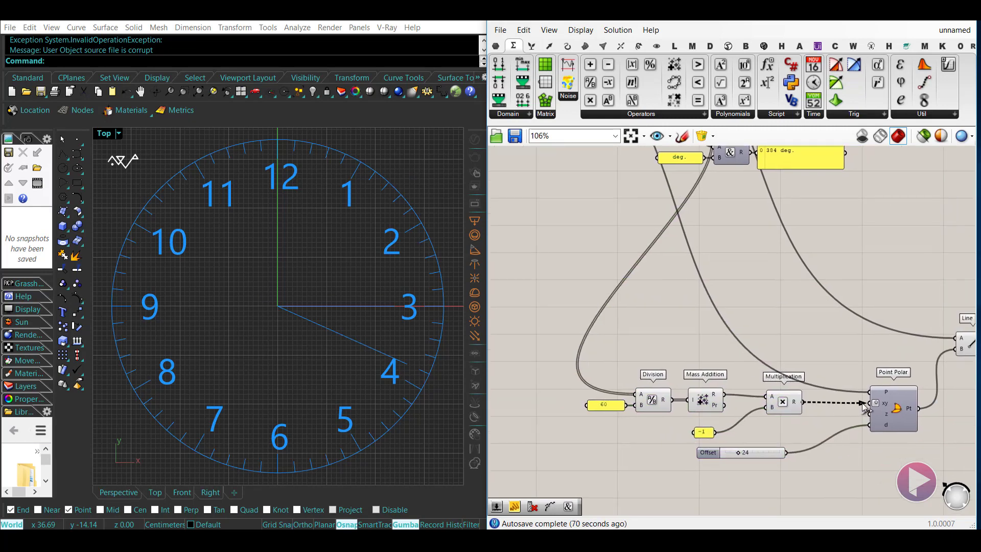
pyautogui.moveTo(771, 415); pyautogui.dragTo(789, 409, button='right')
pyautogui.moveTo(798, 403); pyautogui.dragTo(777, 401)
pyautogui.click(703, 419)
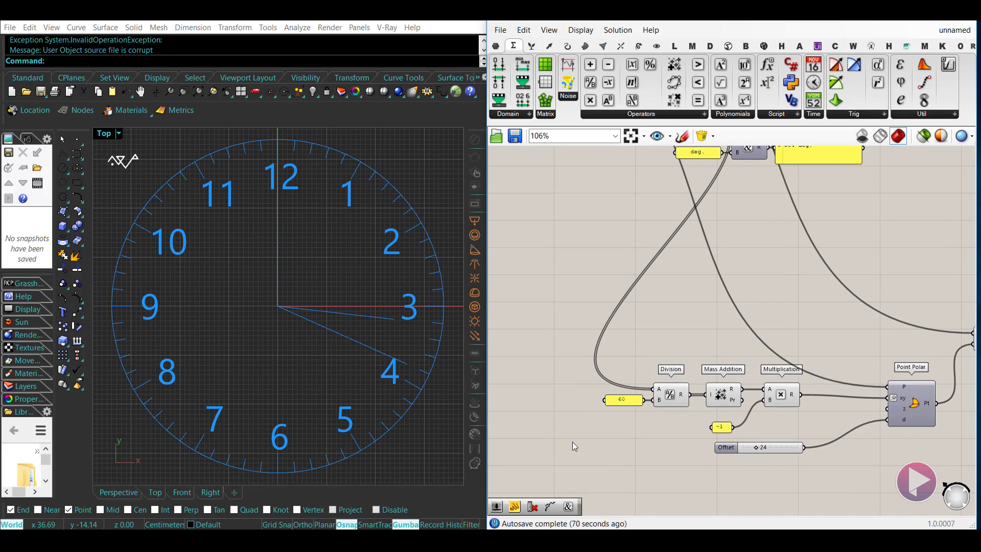
# - Enable the 1-second Timer on the Data Recorder to run both clock hands
pyautogui.moveTo(432, 341); pyautogui.dragTo(376, 341, button='right')
pyautogui.scroll(-2, 718, 347)
pyautogui.moveTo(662, 169); pyautogui.dragTo(700, 266, button='right')
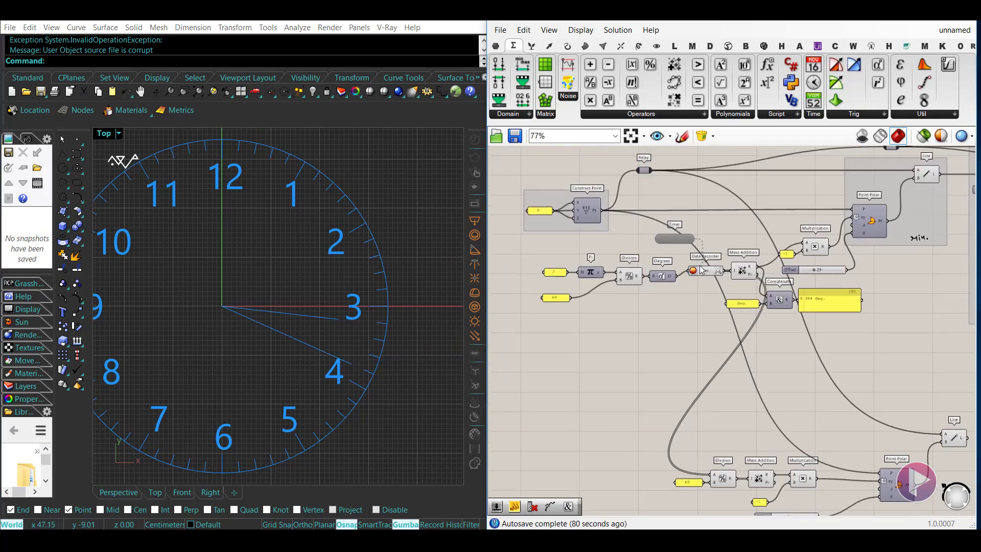
pyautogui.scroll(5, 702, 270)
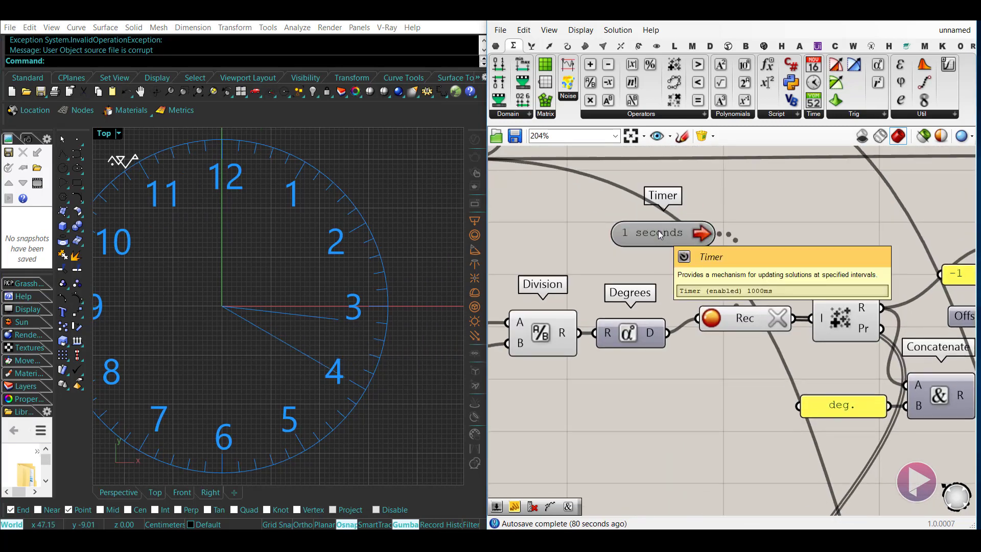
# - Increase the copied Offset slider so the slower hand extends beyond the clock circle
pyautogui.scroll(6, 335, 321)
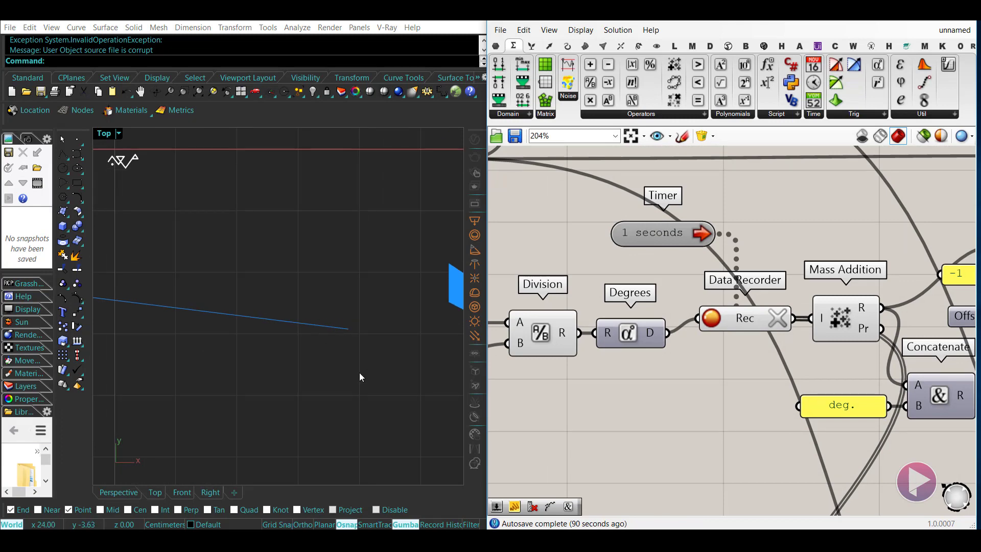
pyautogui.scroll(-6, 286, 315)
pyautogui.scroll(-5, 716, 439)
pyautogui.scroll(6, 716, 438)
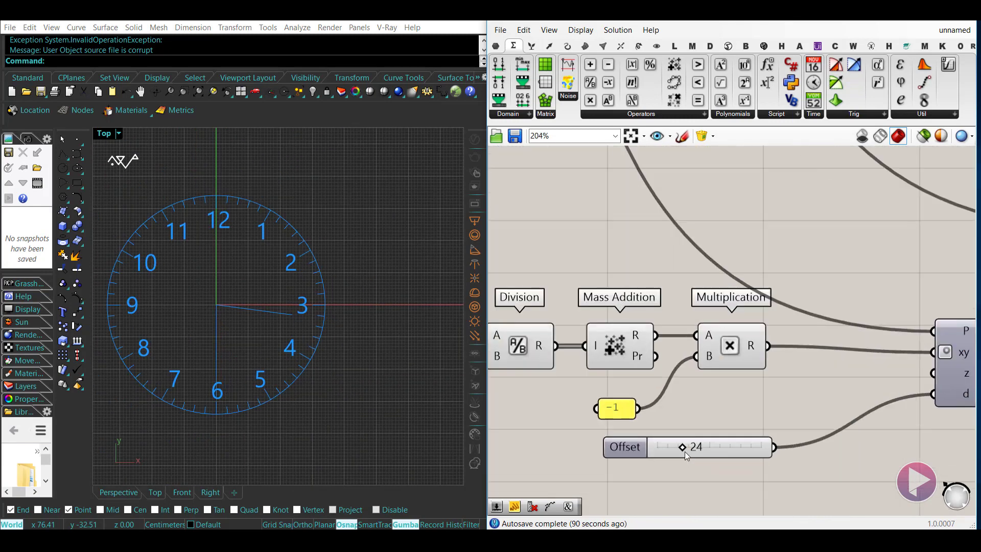
pyautogui.moveTo(685, 451); pyautogui.dragTo(690, 450)
# - Examine the circle division components and the slower hand's movement across the minute ticks near the number 3
pyautogui.scroll(-10, 685, 438)
pyautogui.moveTo(943, 221); pyautogui.dragTo(810, 312, button='right')
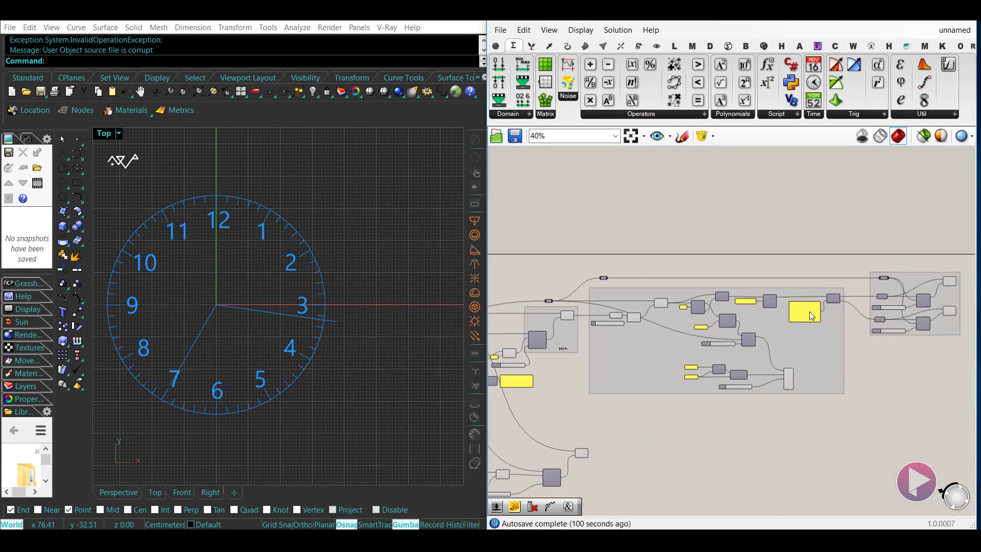
pyautogui.scroll(4, 807, 315)
pyautogui.moveTo(778, 353); pyautogui.dragTo(702, 373, button='right')
pyautogui.scroll(2, 702, 372)
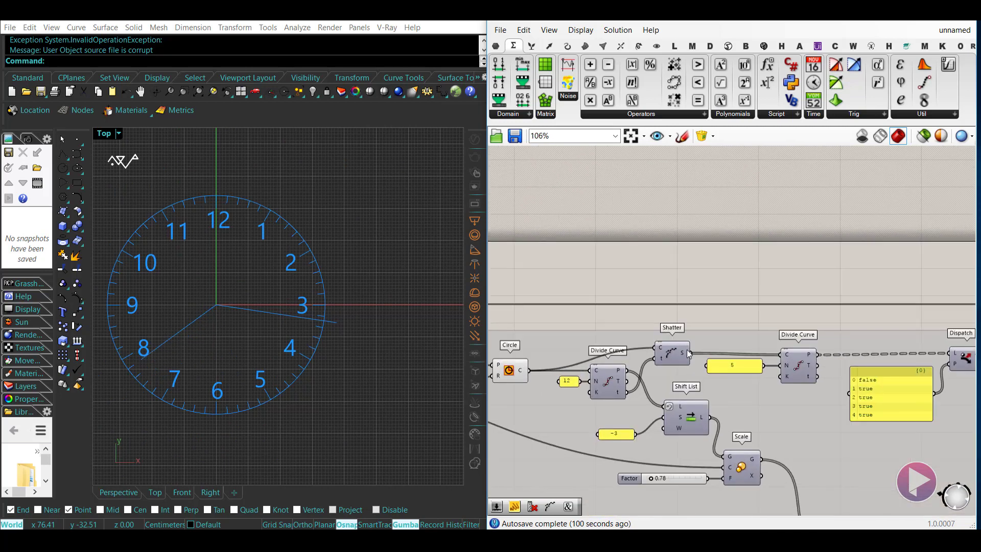
pyautogui.scroll(3, 746, 301)
pyautogui.moveTo(747, 301)
pyautogui.mouseDown(button='right')
pyautogui.moveTo(732, 300)
pyautogui.moveTo(748, 300)
pyautogui.mouseUp(button='right')
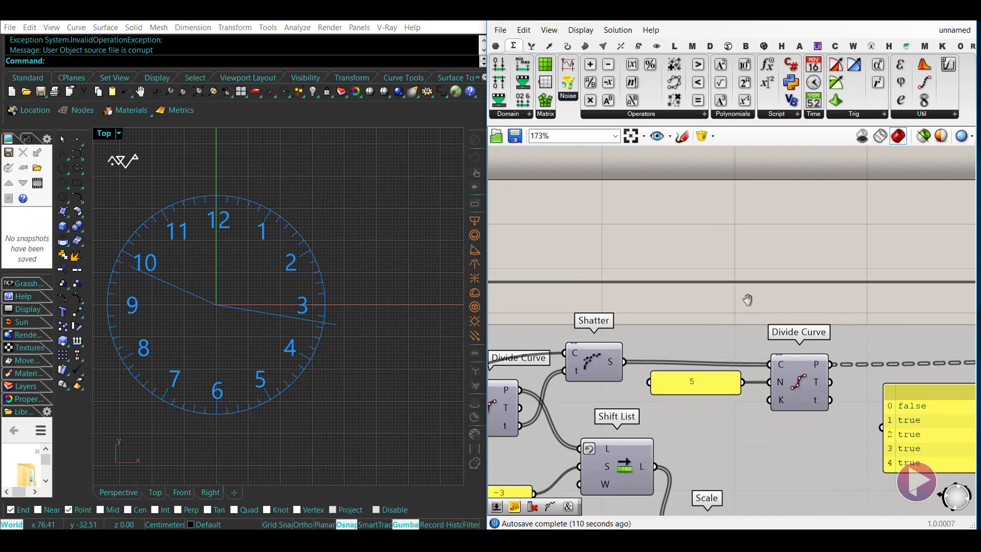
pyautogui.scroll(3, 326, 335)
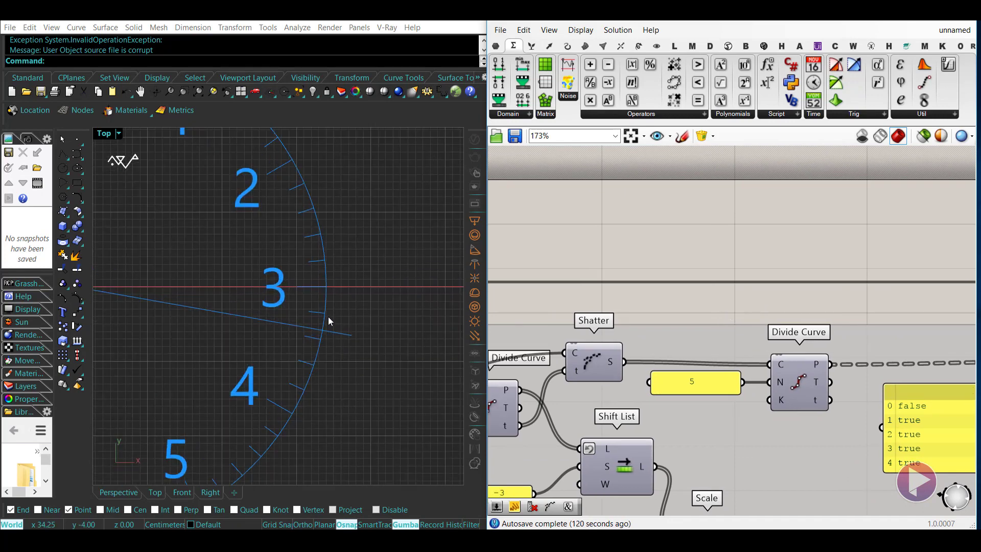
pyautogui.scroll(-4, 697, 284)
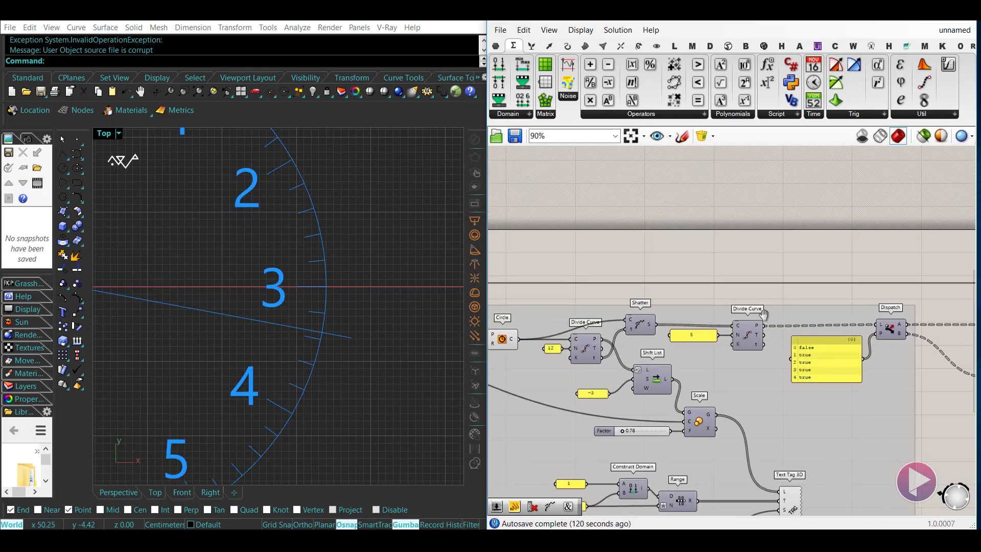
# - Highlight the minute tick Line and the Circle component to examine how the circle's divisions produce the ticks
pyautogui.moveTo(762, 313)
pyautogui.mouseDown(button='right')
pyautogui.moveTo(627, 305)
pyautogui.moveTo(747, 305)
pyautogui.mouseUp(button='right')
pyautogui.moveTo(961, 341); pyautogui.dragTo(668, 347, button='right')
pyautogui.click(812, 287)
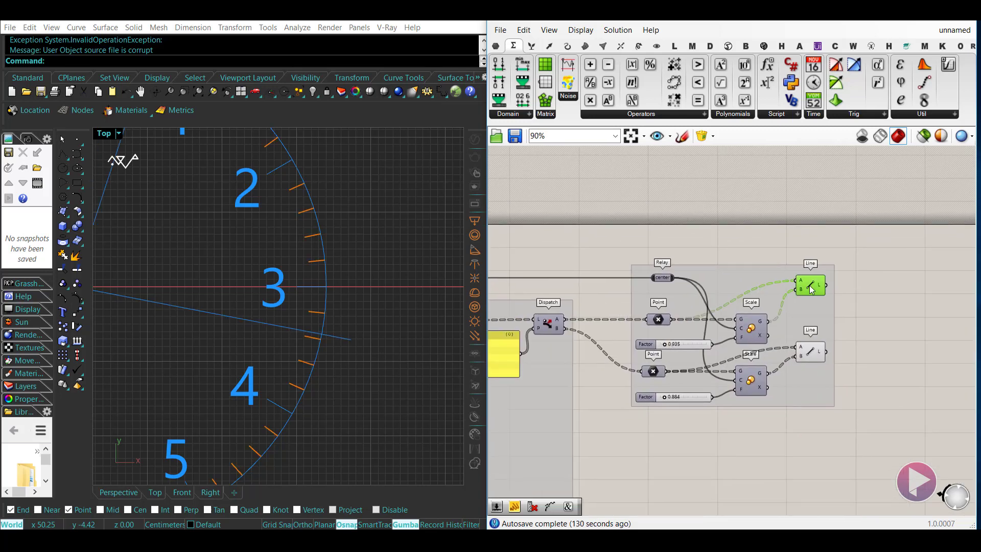
pyautogui.moveTo(551, 341); pyautogui.dragTo(827, 334, button='right')
pyautogui.moveTo(613, 332); pyautogui.dragTo(683, 352, button='right')
pyautogui.click(650, 323)
pyautogui.scroll(1, 799, 341)
pyautogui.moveTo(837, 283); pyautogui.dragTo(801, 291, button='right')
pyautogui.scroll(1, 801, 292)
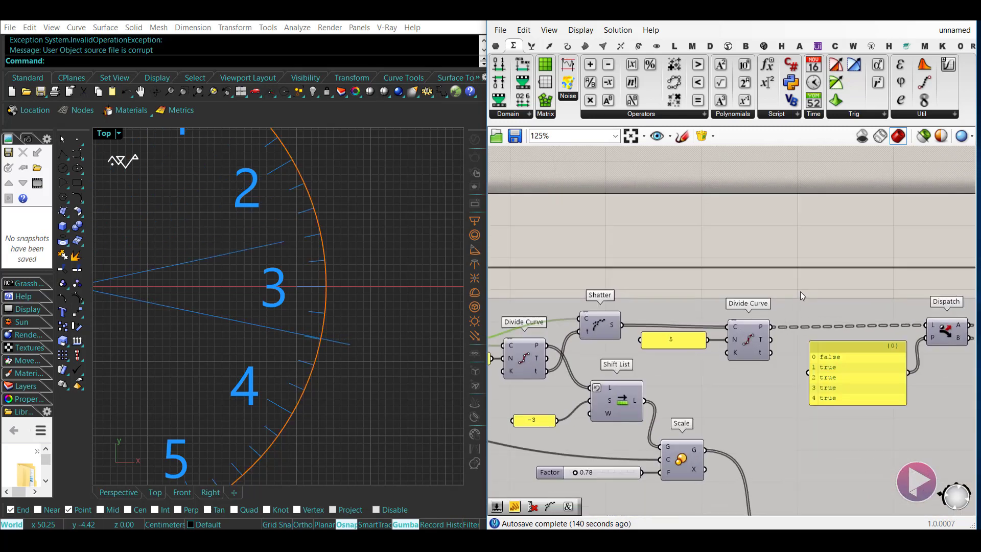
# - Add a Shatter component above the tick group, splitting the Circle at the t parameters of the five-part Divide Curve
pyautogui.click(568, 46)
pyautogui.moveTo(647, 81); pyautogui.dragTo(524, 334)
pyautogui.scroll(-2, 800, 270)
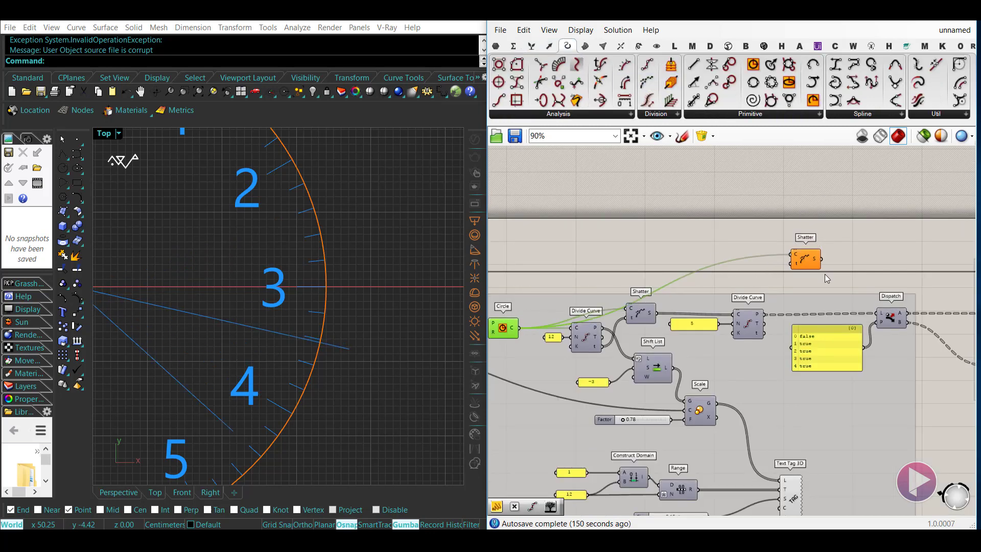
pyautogui.scroll(2, 825, 273)
pyautogui.click(789, 276)
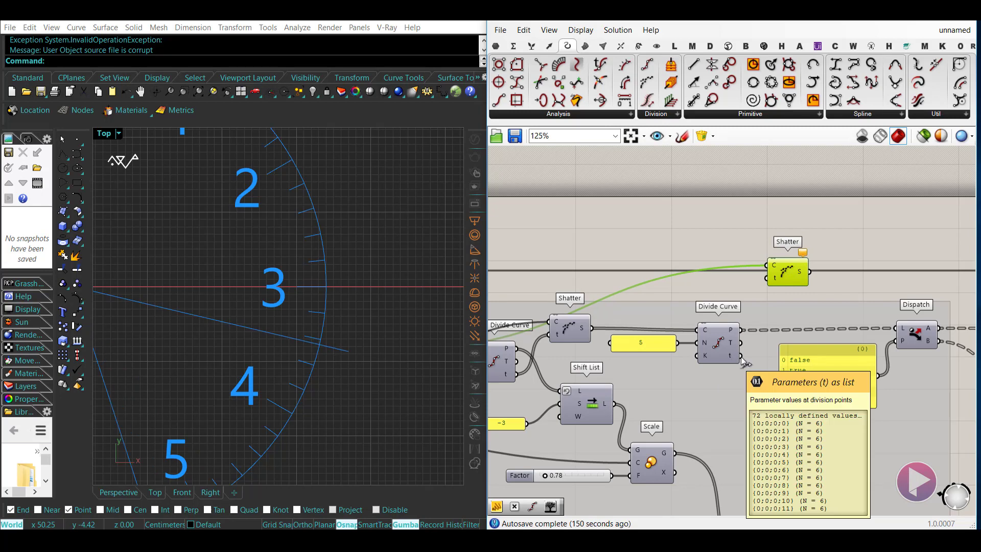
pyautogui.moveTo(741, 356); pyautogui.dragTo(767, 280)
pyautogui.moveTo(802, 274); pyautogui.dragTo(734, 299, button='right')
pyautogui.moveTo(724, 298); pyautogui.dragTo(689, 274)
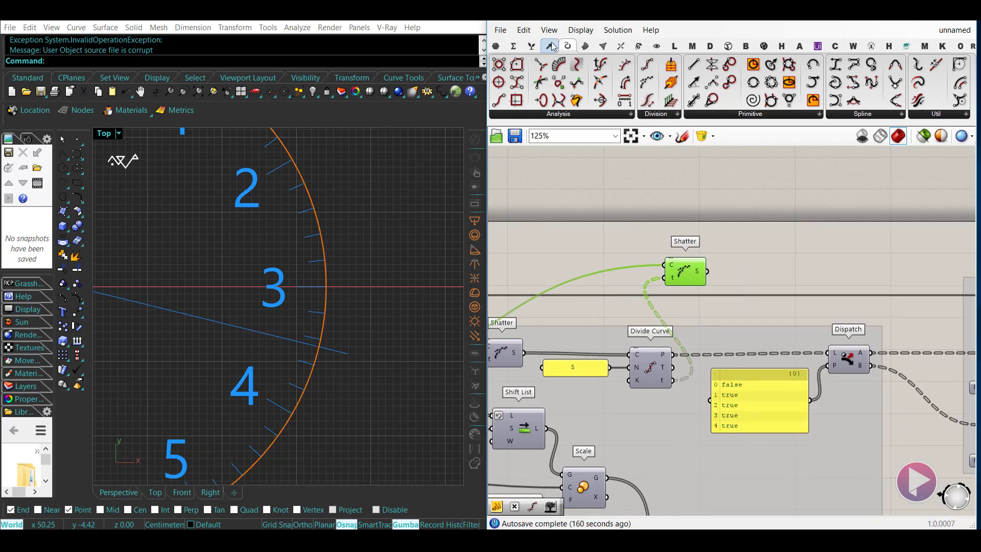
# - Add a List Item component fed by the new Shatter's segments and flatten its list input
pyautogui.click(496, 46)
pyautogui.click(532, 46)
pyautogui.moveTo(500, 65); pyautogui.dragTo(707, 271)
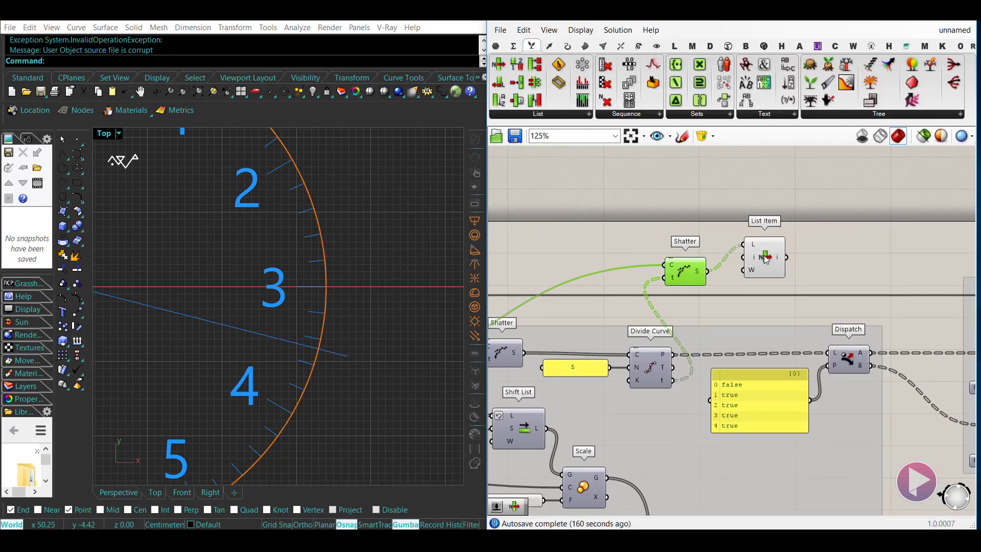
pyautogui.moveTo(753, 248); pyautogui.dragTo(730, 293)
pyautogui.rightClick(762, 251)
pyautogui.click(787, 343)
# - Add a Divide Curve component and feed its curve input from the List Item
pyautogui.moveTo(854, 255); pyautogui.dragTo(777, 254, button='right')
pyautogui.doubleClick(779, 259)
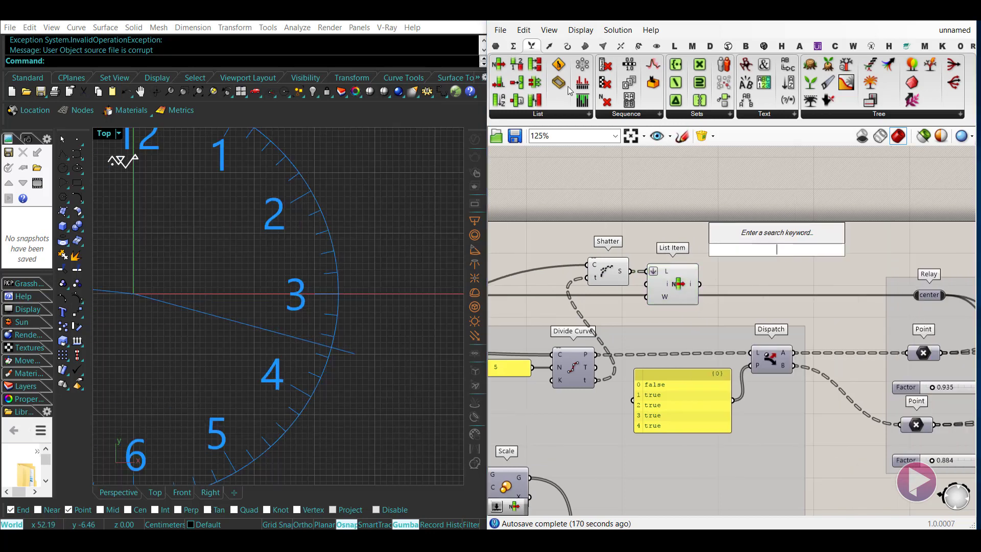
pyautogui.click(567, 45)
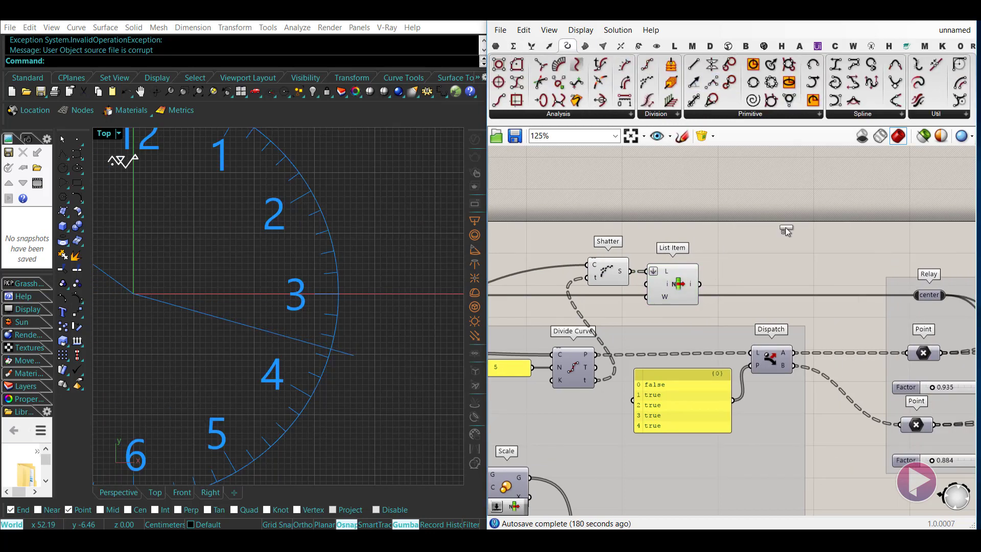
pyautogui.moveTo(787, 231); pyautogui.dragTo(761, 289)
pyautogui.scroll(2, 760, 289)
pyautogui.click(686, 280)
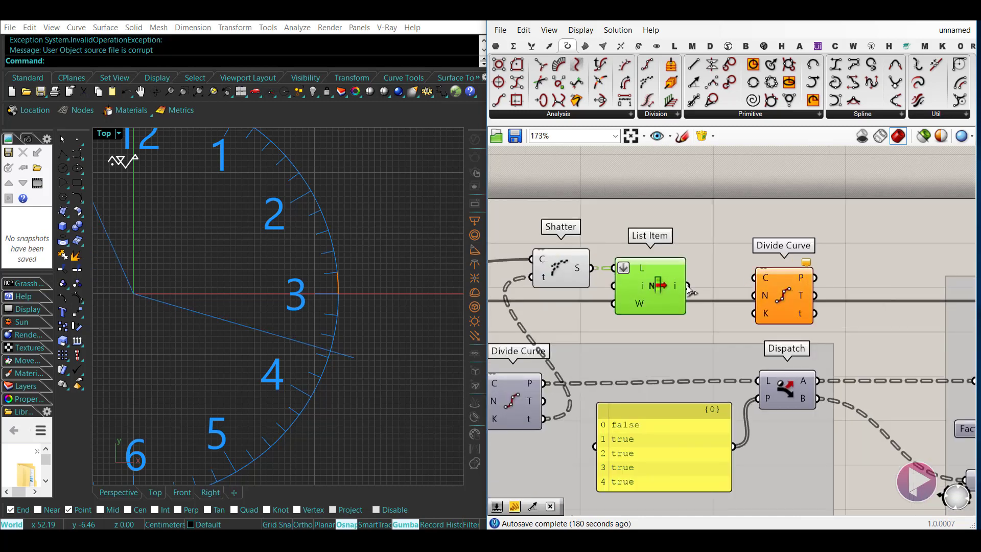
pyautogui.moveTo(688, 285); pyautogui.dragTo(754, 277)
# - Add a panel with the value 60 as the new Divide Curve's count
pyautogui.doubleClick(684, 331)
pyautogui.write('"6')
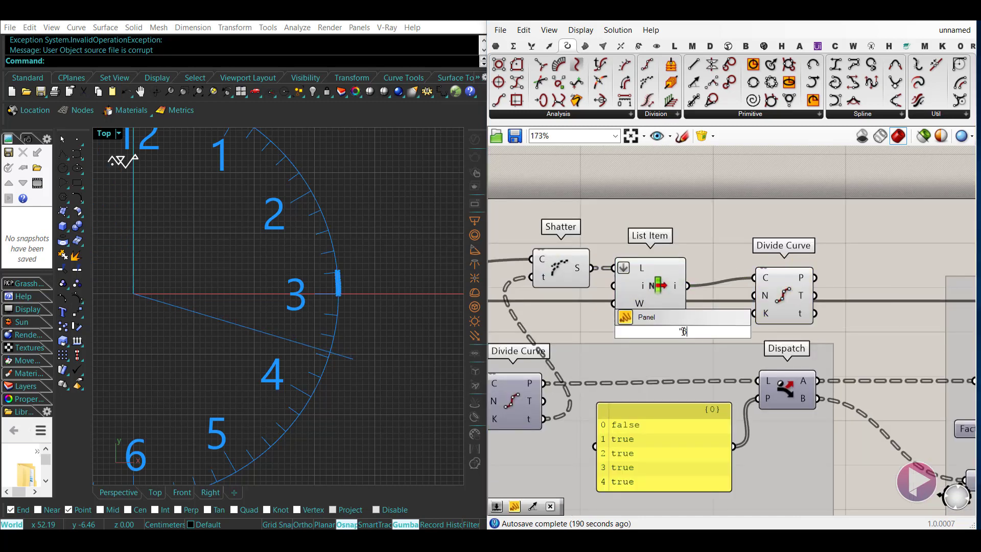
pyautogui.write('0')
pyautogui.press('Return')
pyautogui.moveTo(773, 293); pyautogui.dragTo(772, 301)
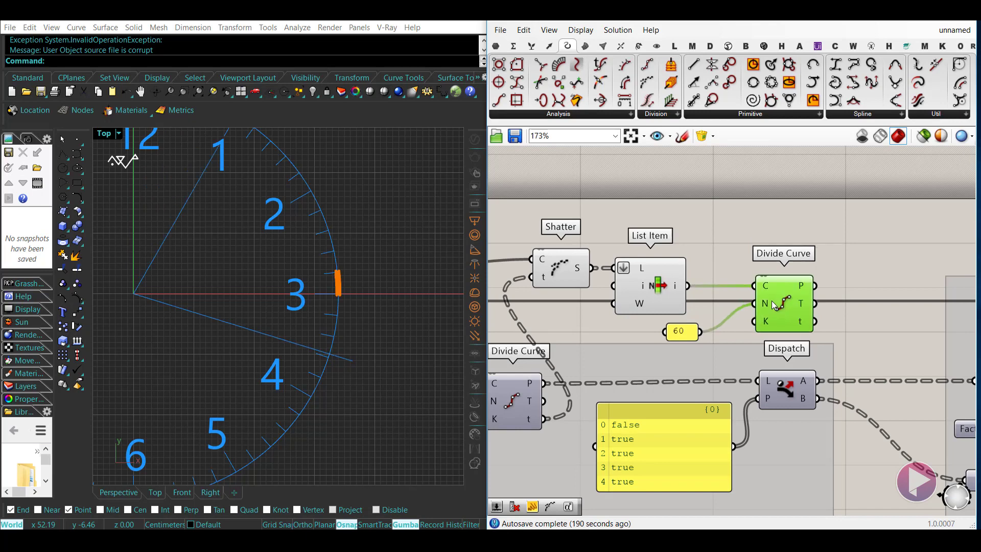
# - Add a number slider set to 4 and connect it to the List Item's index input
pyautogui.moveTo(648, 304); pyautogui.dragTo(676, 281, button='right')
pyautogui.moveTo(513, 230); pyautogui.dragTo(580, 235, button='right')
pyautogui.click(580, 235)
pyautogui.doubleClick(579, 226)
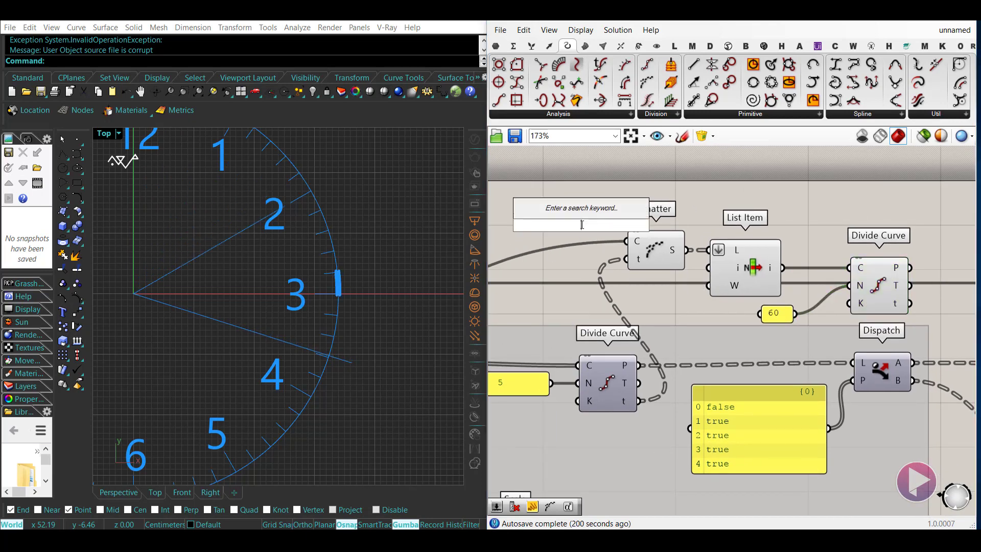
pyautogui.write('4')
pyautogui.press('Return')
pyautogui.moveTo(637, 224); pyautogui.dragTo(605, 277)
pyautogui.moveTo(709, 276); pyautogui.dragTo(709, 275)
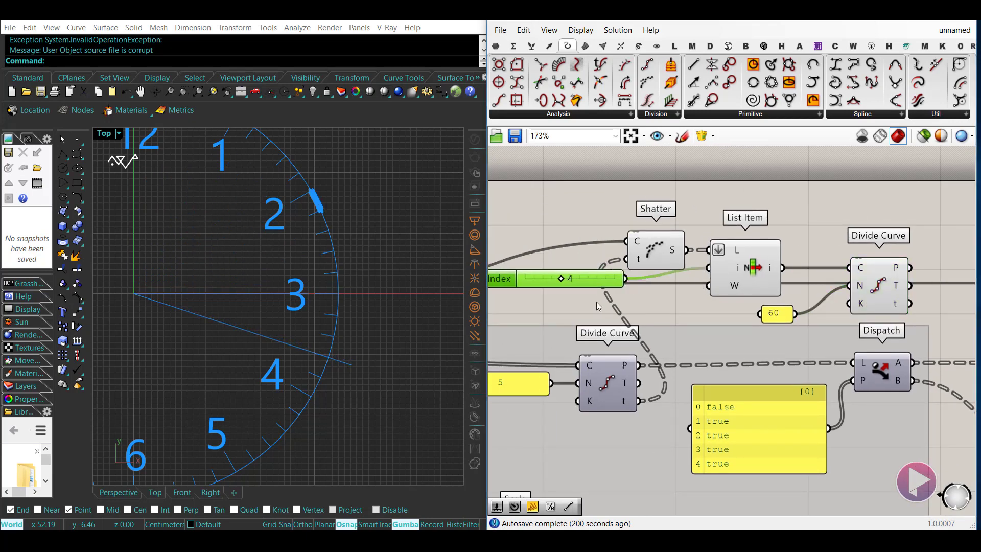
# - Try index values such as 10 and 2 on the List Item's slider, and delete the slider
pyautogui.moveTo(560, 280); pyautogui.dragTo(604, 288)
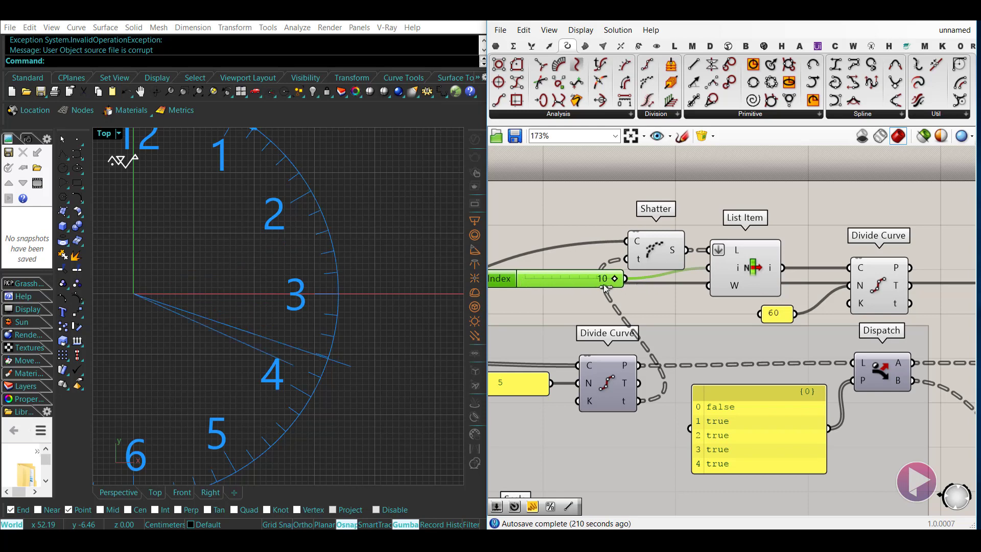
pyautogui.moveTo(535, 287); pyautogui.dragTo(543, 290)
pyautogui.moveTo(562, 296); pyautogui.dragTo(653, 298, button='right')
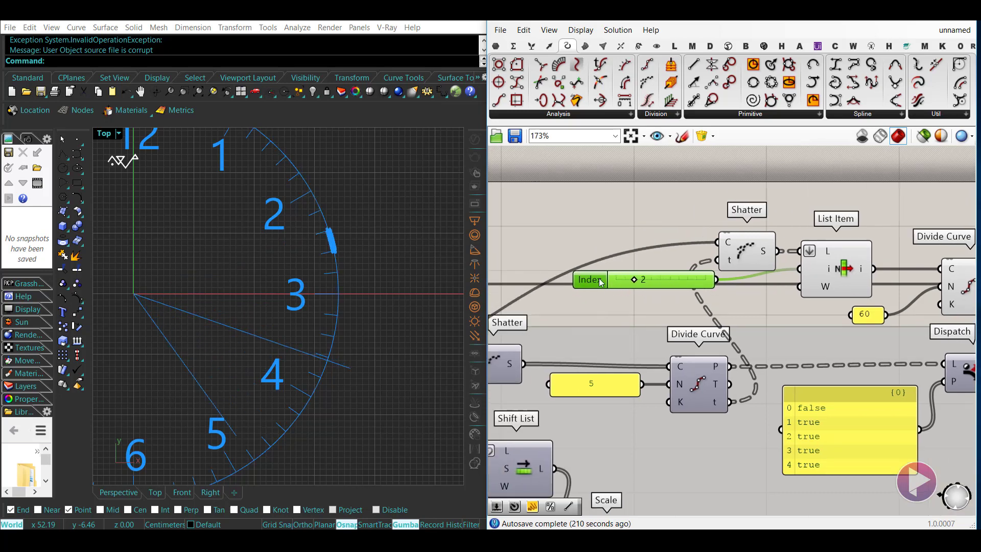
pyautogui.moveTo(596, 282); pyautogui.dragTo(575, 296)
pyautogui.press('Delete')
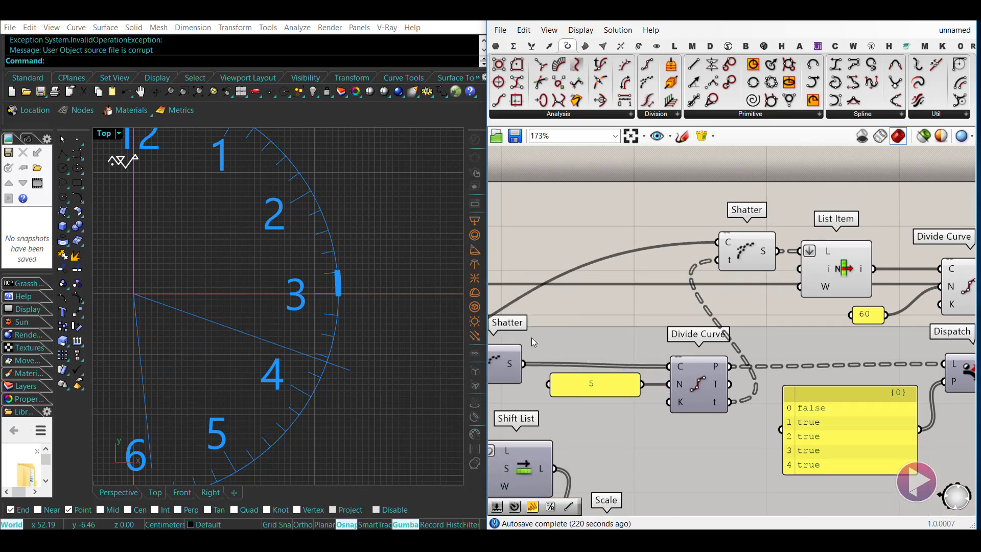
# - Turn off Flatten on the List Item's list input and flatten the new Shatter's t input instead
pyautogui.moveTo(576, 317); pyautogui.dragTo(594, 281, button='right')
pyautogui.moveTo(833, 217); pyautogui.dragTo(695, 215, button='right')
pyautogui.click(694, 214)
pyautogui.rightClick(694, 214)
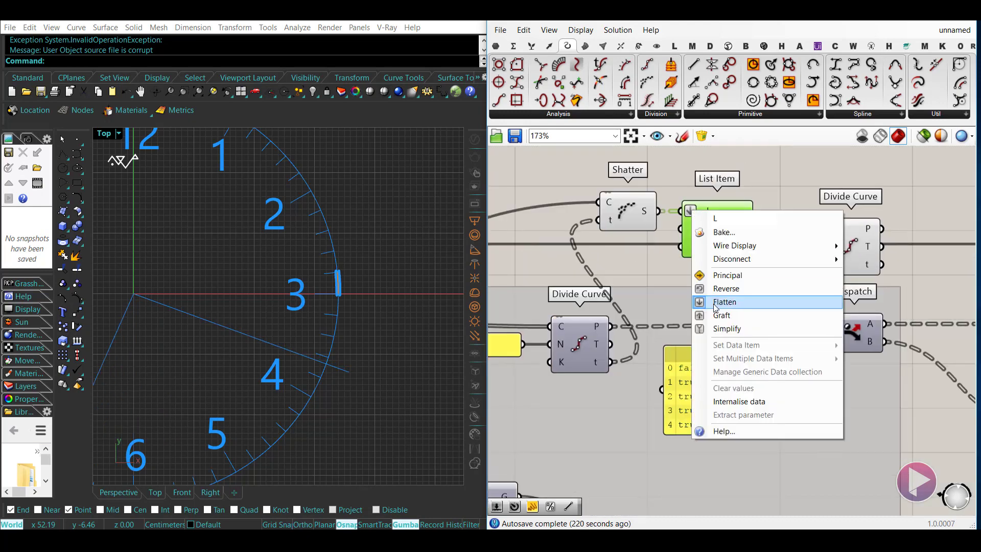
pyautogui.click(713, 307)
pyautogui.moveTo(580, 305); pyautogui.dragTo(660, 310, button='right')
pyautogui.scroll(-2, 738, 293)
pyautogui.scroll(2, 738, 293)
pyautogui.rightClick(690, 224)
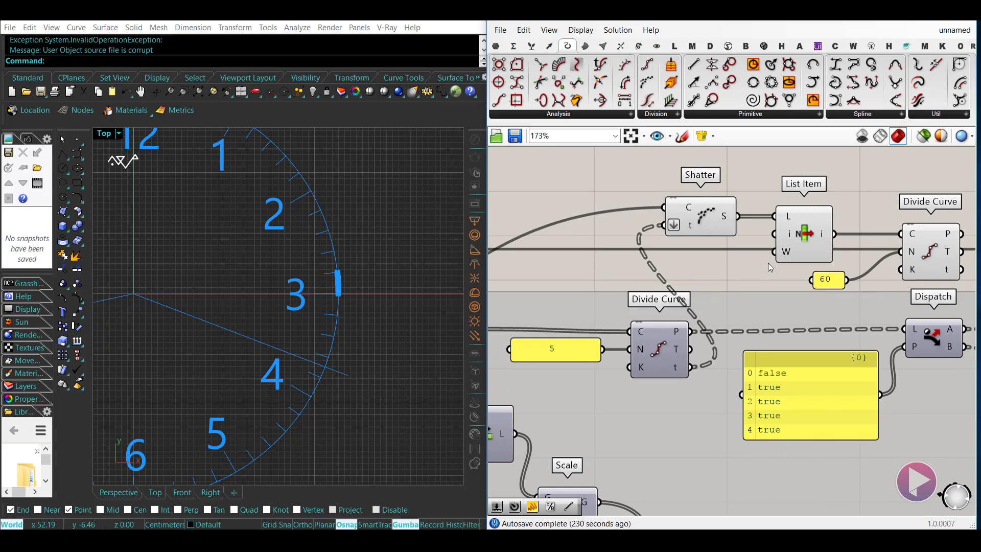
# - Graft the List Item's list input and inspect the division points along the circle where the slower hand crosses it
pyautogui.moveTo(768, 263); pyautogui.dragTo(690, 280, button='right')
pyautogui.click(723, 234)
pyautogui.rightClick(709, 233)
pyautogui.click(736, 335)
pyautogui.moveTo(343, 371); pyautogui.dragTo(371, 338, button='right')
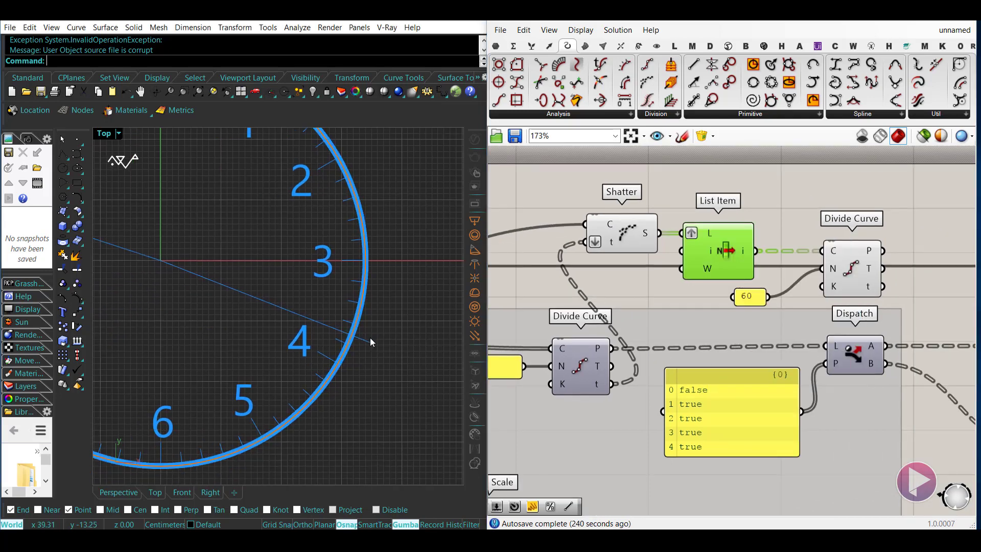
pyautogui.scroll(6, 358, 340)
pyautogui.moveTo(315, 398); pyautogui.dragTo(324, 299, button='right')
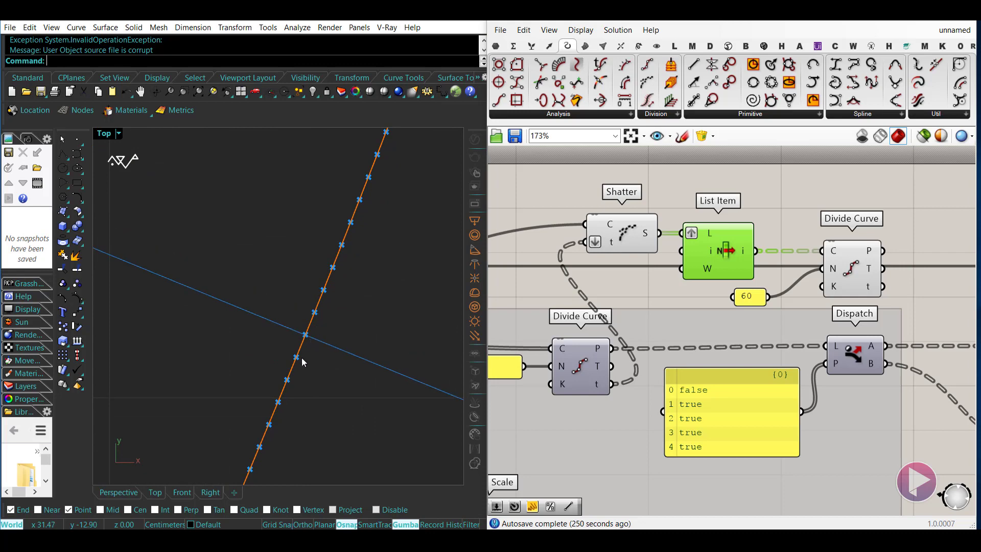
pyautogui.scroll(-4, 332, 322)
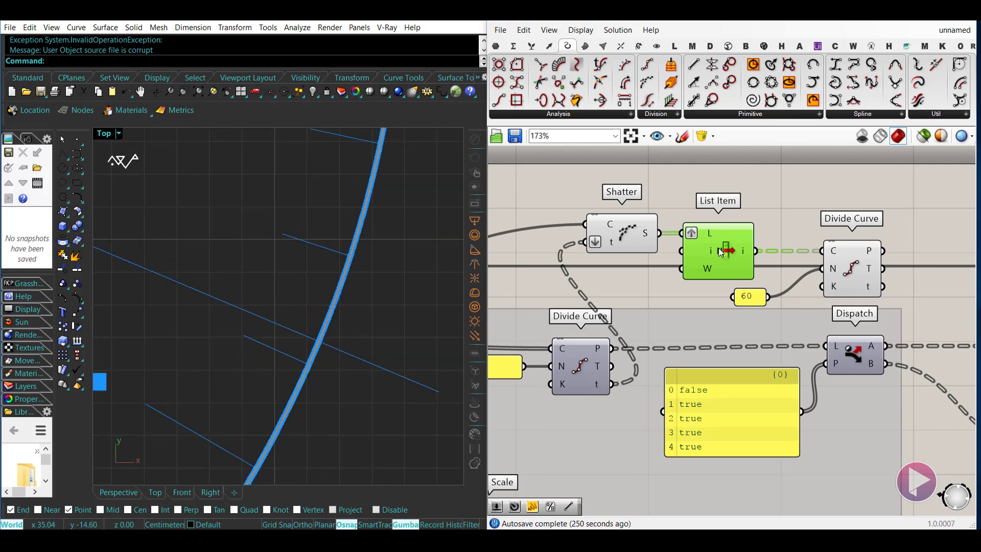
# - Move the new Shatter, List Item, 60 panel and Divide Curve upward on the canvas and group them
pyautogui.moveTo(894, 269); pyautogui.dragTo(633, 205)
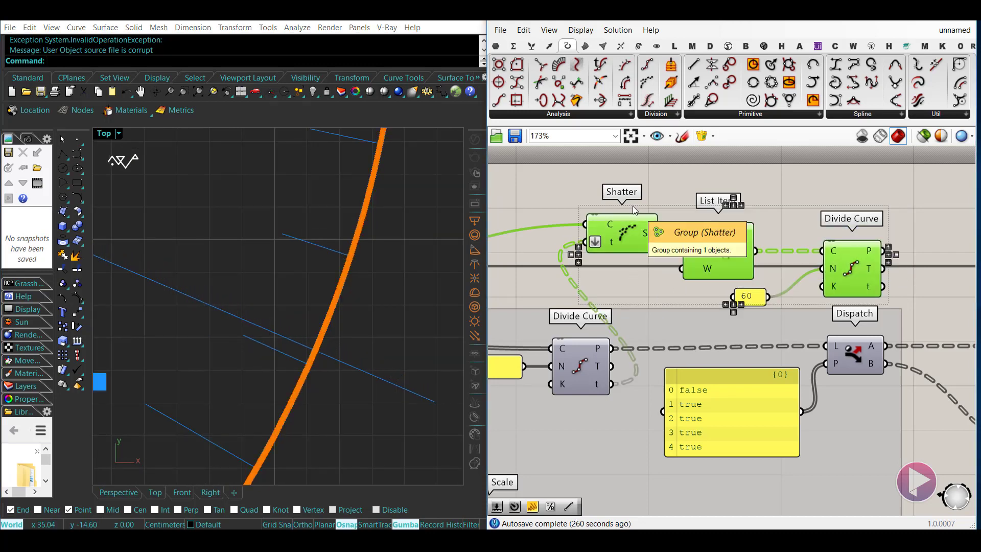
pyautogui.scroll(-7, 756, 279)
pyautogui.scroll(5, 753, 288)
pyautogui.moveTo(787, 318); pyautogui.dragTo(596, 273)
pyautogui.moveTo(754, 317); pyautogui.dragTo(755, 270)
pyautogui.hotkey('ctrl', 'g')
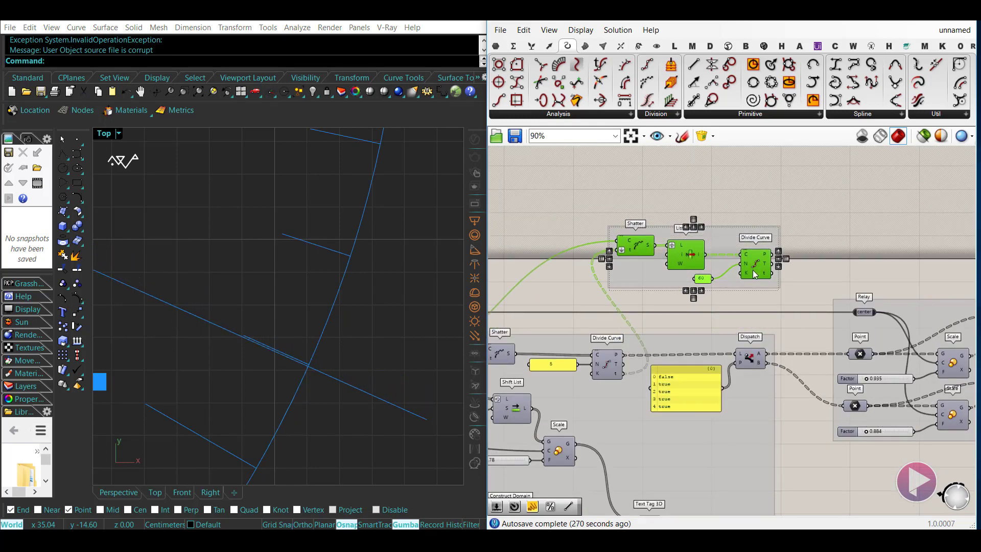
pyautogui.click(821, 254)
# - Select the whole definition and move it down on the canvas
pyautogui.scroll(-7, 819, 271)
pyautogui.moveTo(932, 410); pyautogui.dragTo(522, 267)
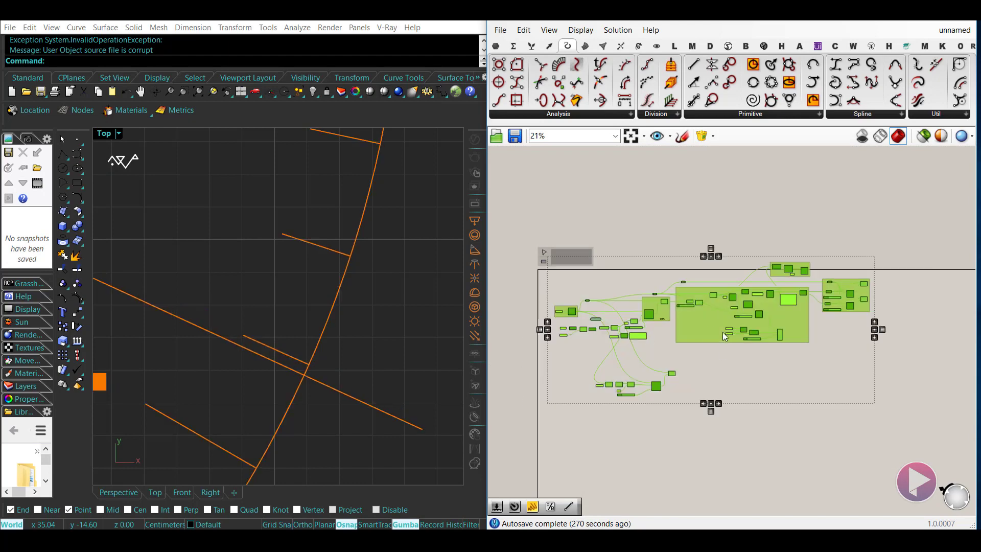
pyautogui.moveTo(713, 330); pyautogui.dragTo(711, 353)
pyautogui.click(603, 417)
# - Stop the 1-second Timer and shift it slightly to the left of the Data Recorder
pyautogui.scroll(-14, 381, 290)
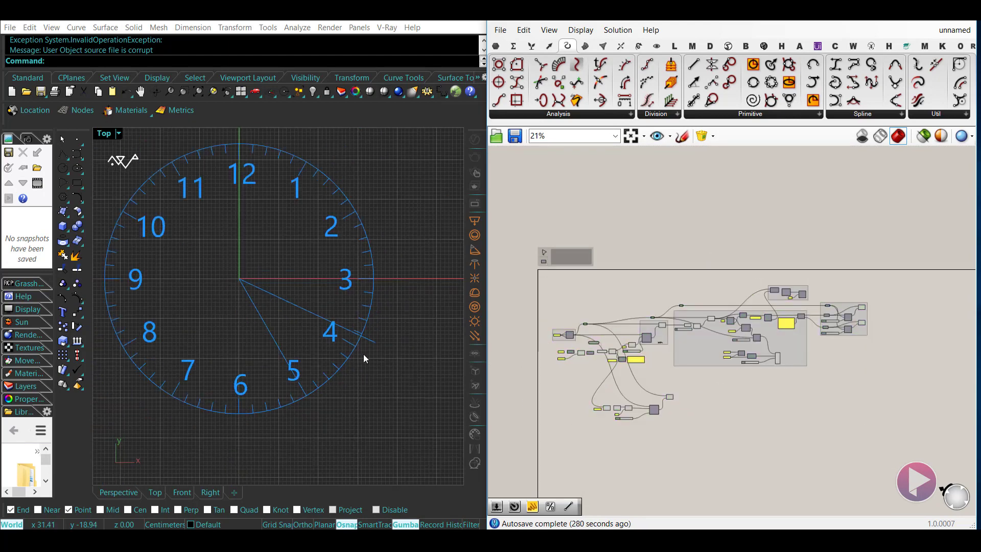
pyautogui.moveTo(628, 365); pyautogui.dragTo(643, 364, button='right')
pyautogui.scroll(10, 645, 364)
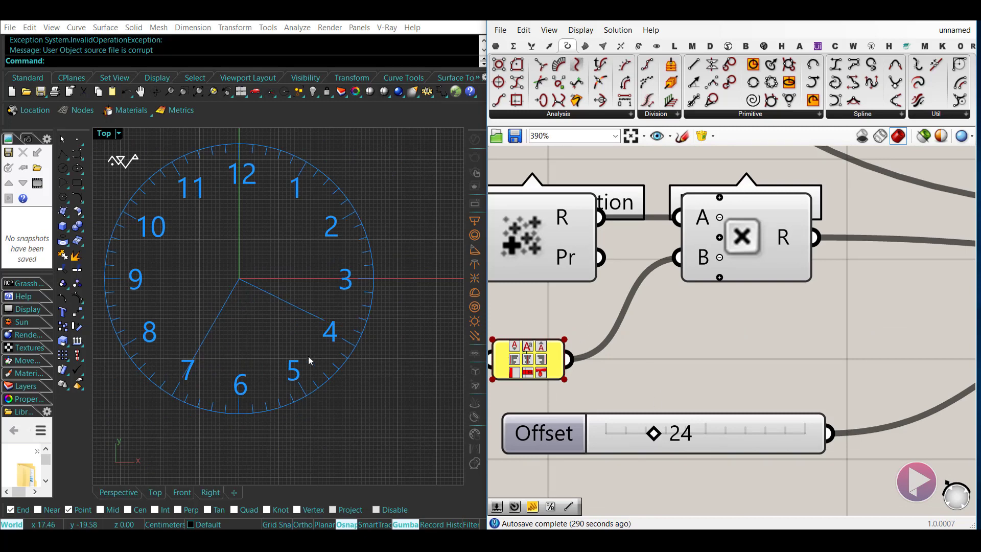
pyautogui.scroll(-8, 622, 235)
pyautogui.scroll(4, 658, 257)
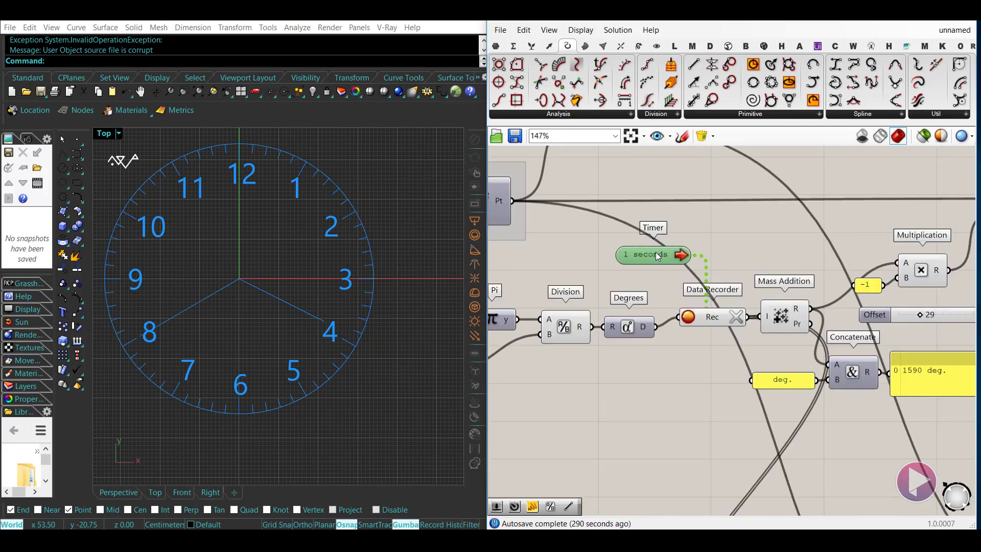
pyautogui.moveTo(653, 256); pyautogui.dragTo(611, 266)
# - Tidy the slower hand's Point Polar and Line positions and duplicate its whole component chain below the original
pyautogui.scroll(-4, 661, 375)
pyautogui.moveTo(678, 445); pyautogui.dragTo(613, 332, button='right')
pyautogui.moveTo(758, 419); pyautogui.dragTo(788, 364, button='right')
pyautogui.scroll(2, 788, 363)
pyautogui.moveTo(789, 364); pyautogui.dragTo(766, 363)
pyautogui.moveTo(848, 310); pyautogui.dragTo(825, 311)
pyautogui.moveTo(852, 443); pyautogui.dragTo(523, 271)
pyautogui.scroll(-3, 754, 265)
pyautogui.keyDown('alt'); pyautogui.moveTo(757, 313); pyautogui.dragTo(759, 403); pyautogui.keyUp('alt')
pyautogui.click(861, 299)
# - Group the original slower-hand chain, from the 60 panel and Division through to the Line
pyautogui.scroll(3, 772, 327)
pyautogui.moveTo(859, 370); pyautogui.dragTo(531, 228)
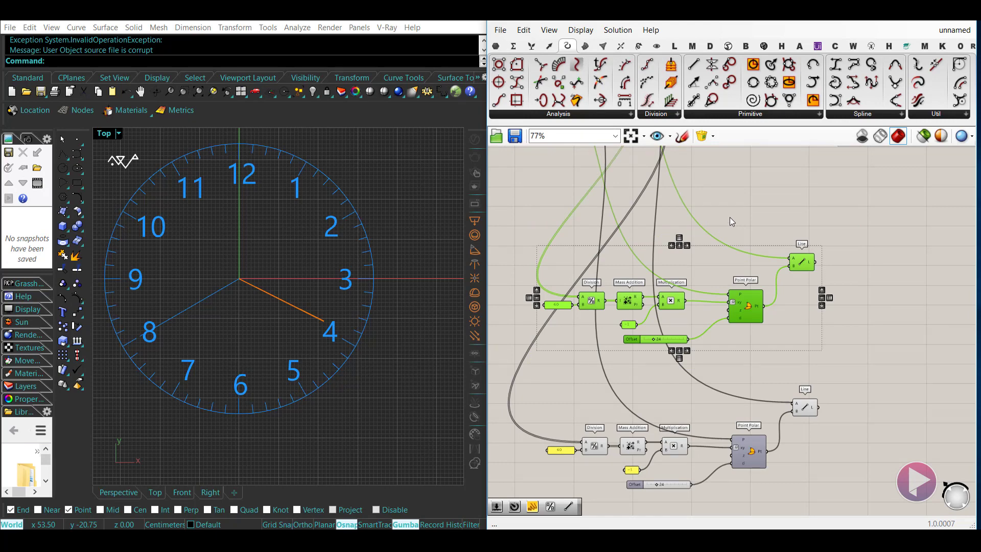
pyautogui.hotkey('ctrl', 'g')
pyautogui.click(786, 222)
# - Sketch the handwritten label "Sec" on the fast hand's group and "Min." on the slower hand's group
pyautogui.moveTo(788, 223); pyautogui.dragTo(795, 361, button='right')
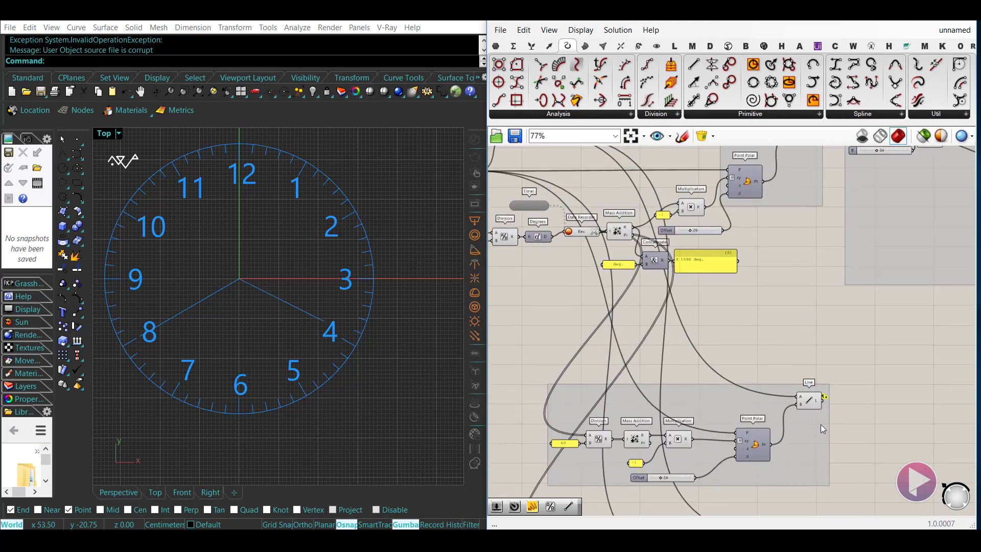
pyautogui.scroll(5, 814, 331)
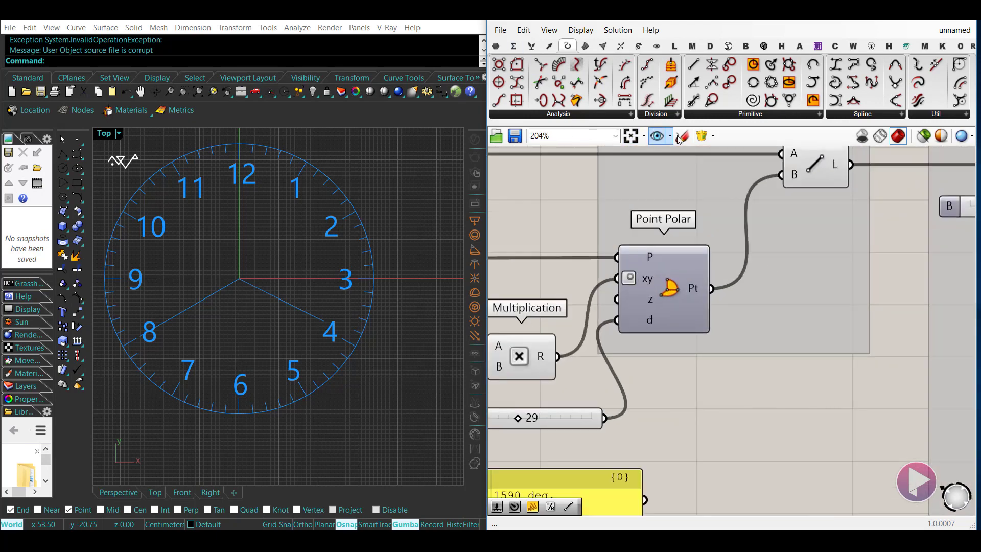
pyautogui.click(679, 137)
pyautogui.scroll(3, 784, 326)
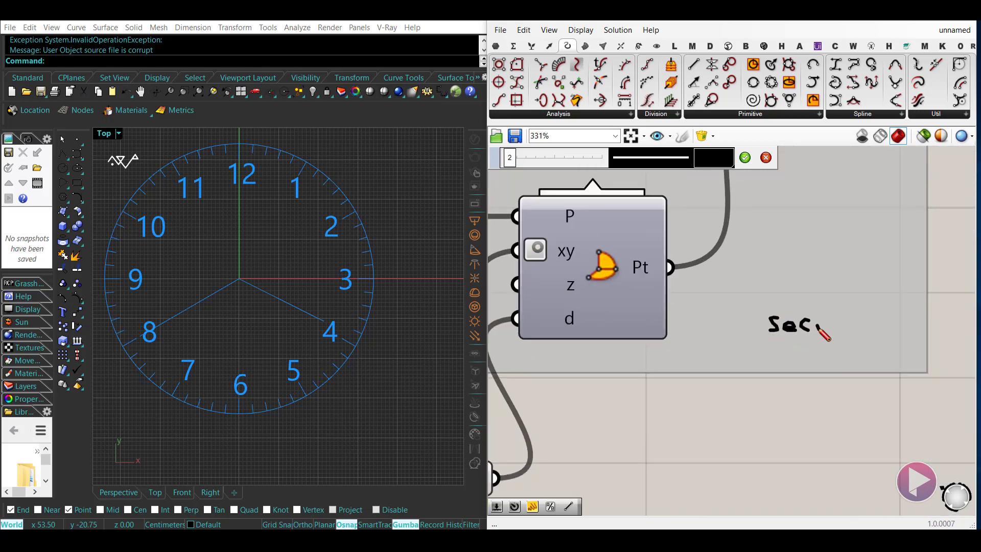
pyautogui.click(740, 155)
pyautogui.scroll(-8, 784, 367)
pyautogui.moveTo(810, 491); pyautogui.dragTo(774, 309, button='right')
pyautogui.moveTo(765, 470)
pyautogui.mouseDown(button='right')
pyautogui.moveTo(758, 396)
pyautogui.moveTo(777, 313)
pyautogui.moveTo(798, 311)
pyautogui.mouseUp(button='right')
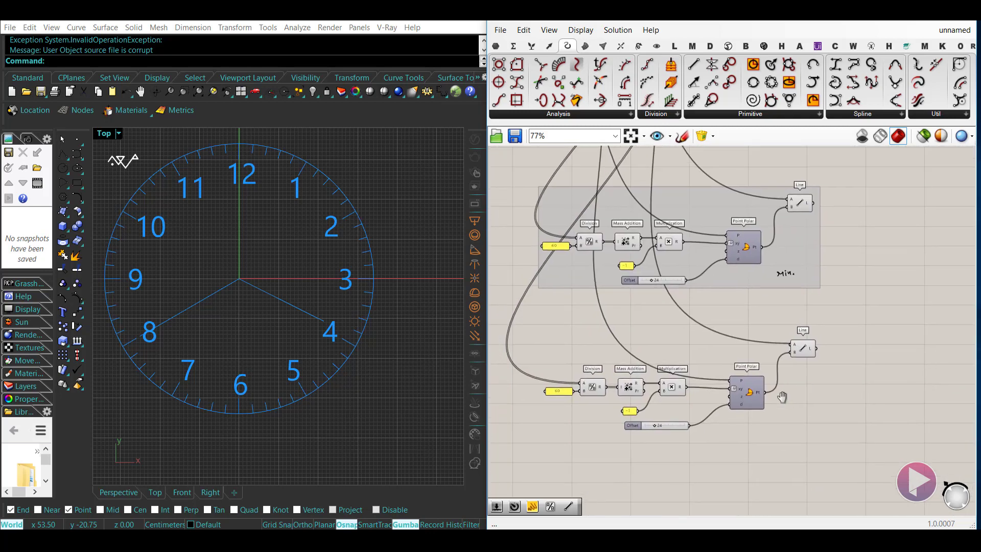
# - Add a Multiplication component beside the copied chain and connect the minute group's 60 panel to its A input
pyautogui.moveTo(781, 397); pyautogui.dragTo(786, 408, button='right')
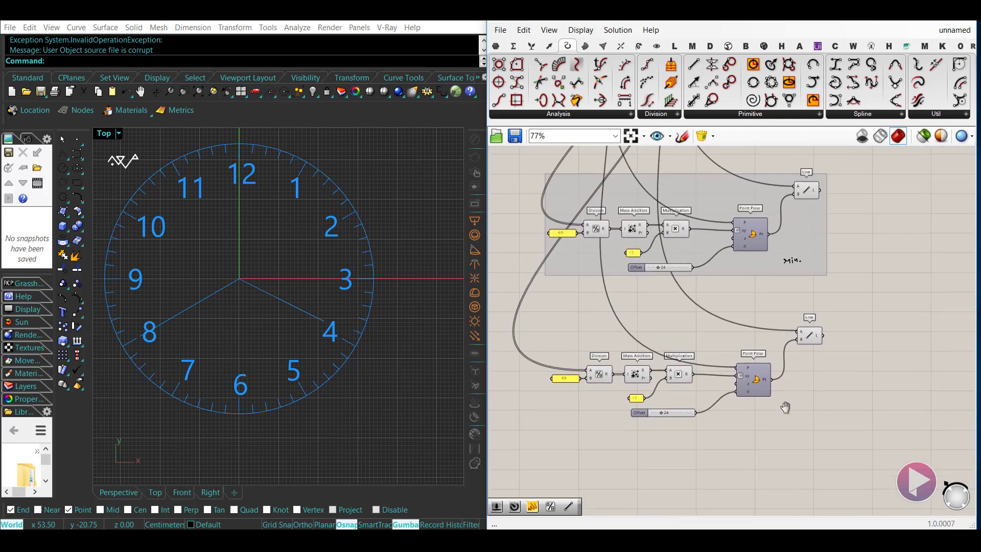
pyautogui.moveTo(849, 450); pyautogui.dragTo(618, 362)
pyautogui.scroll(2, 557, 378)
pyautogui.moveTo(556, 348); pyautogui.dragTo(629, 368, button='right')
pyautogui.moveTo(673, 459); pyautogui.dragTo(761, 467, button='right')
pyautogui.doubleClick(742, 350)
pyautogui.write('*')
pyautogui.press('Return')
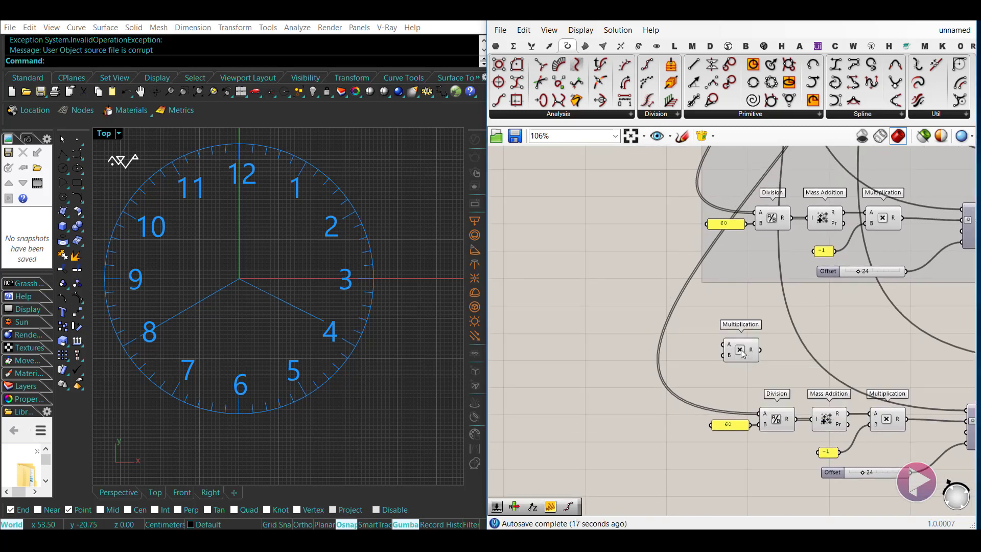
pyautogui.moveTo(741, 349); pyautogui.dragTo(749, 349)
pyautogui.moveTo(731, 345); pyautogui.dragTo(746, 224)
pyautogui.moveTo(735, 358); pyautogui.dragTo(751, 331, button='right')
pyautogui.moveTo(766, 318); pyautogui.dragTo(751, 426)
pyautogui.scroll(1, 751, 425)
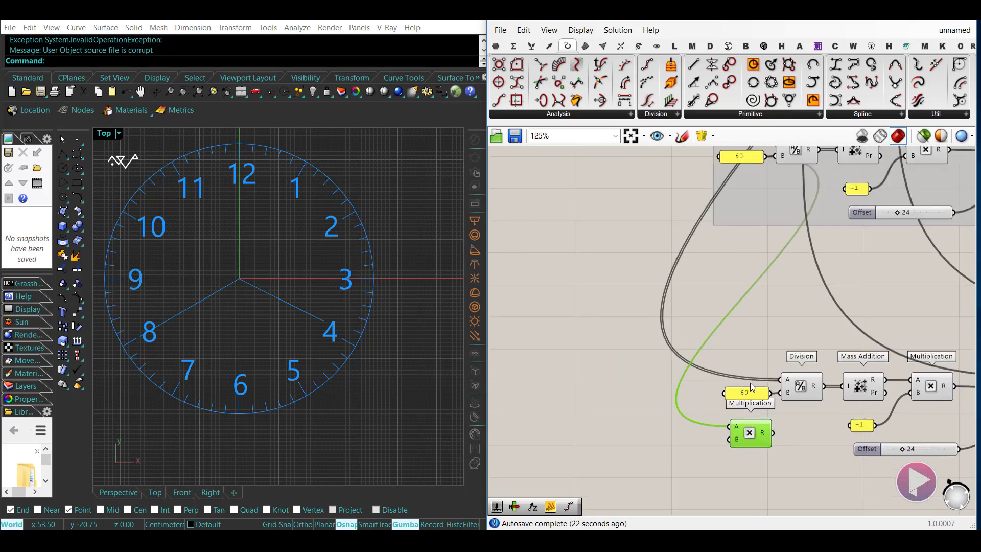
# - Detach the copied 60 panel from the Division, set it to 12 and use it as the new Multiplication's B input
pyautogui.keyDown('ctrl'); pyautogui.moveTo(771, 393); pyautogui.dragTo(696, 448); pyautogui.keyUp('ctrl')
pyautogui.doubleClick(696, 447)
pyautogui.write('12')
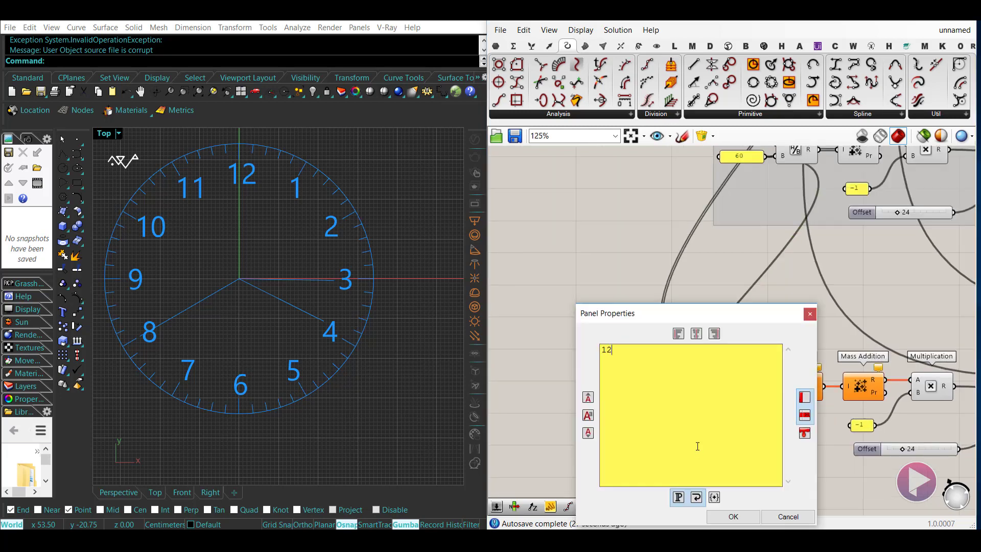
pyautogui.click(737, 516)
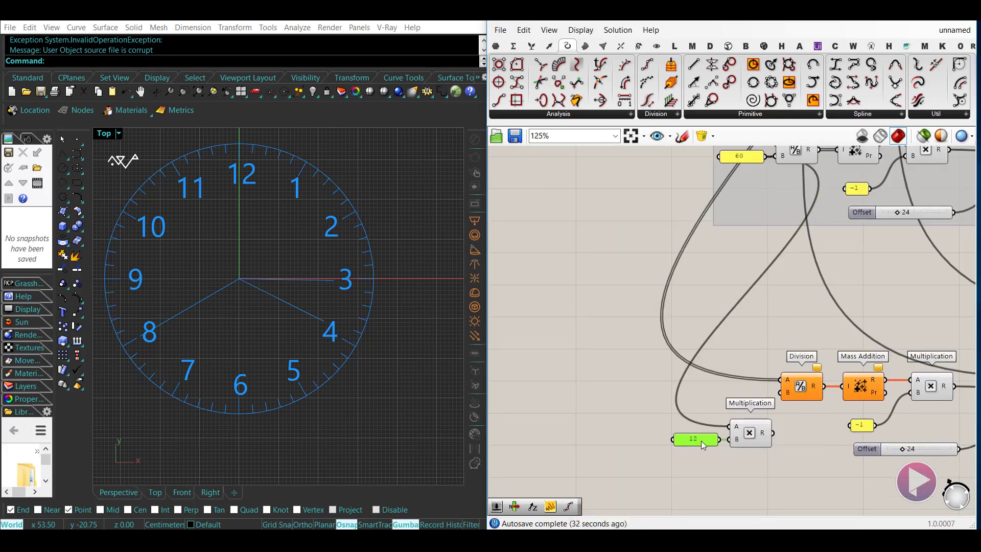
# - Connect the new Multiplication's result to the copied Division's B input and position the 12 panel and Multiplication beside it
pyautogui.moveTo(775, 396); pyautogui.dragTo(777, 395)
pyautogui.moveTo(761, 452); pyautogui.dragTo(712, 435)
pyautogui.moveTo(748, 433); pyautogui.dragTo(732, 420)
pyautogui.click(811, 447)
pyautogui.moveTo(822, 429); pyautogui.dragTo(689, 426, button='right')
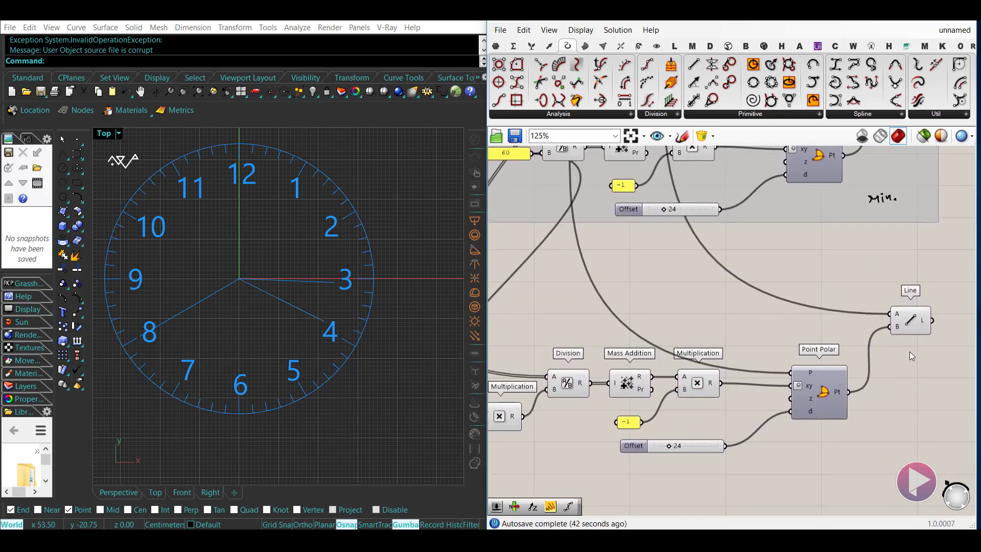
# - Set the Offset slider of the new hour hand to 20
pyautogui.click(909, 324)
pyautogui.scroll(5, 673, 449)
pyautogui.moveTo(684, 443); pyautogui.dragTo(683, 444)
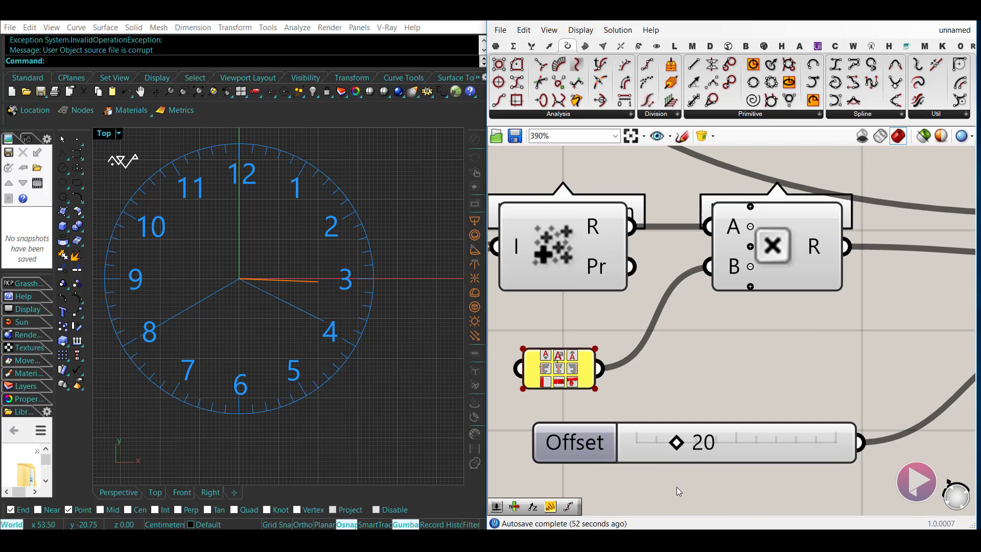
pyautogui.scroll(-8, 764, 362)
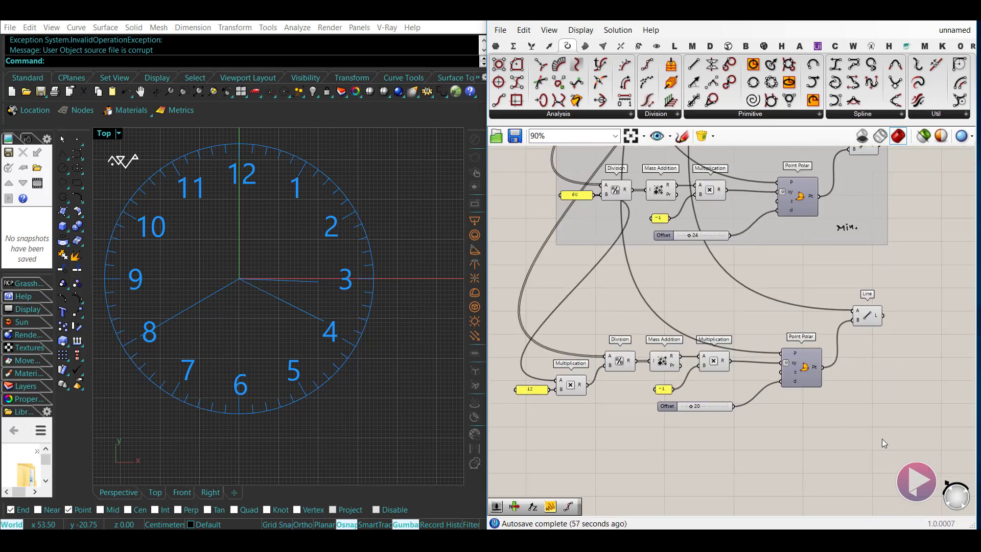
# - Group the whole hour-hand chain and sketch the handwritten label "Hour" inside the group
pyautogui.moveTo(884, 438); pyautogui.dragTo(529, 294)
pyautogui.hotkey('ctrl', 'g')
pyautogui.click(924, 388)
pyautogui.scroll(5, 925, 388)
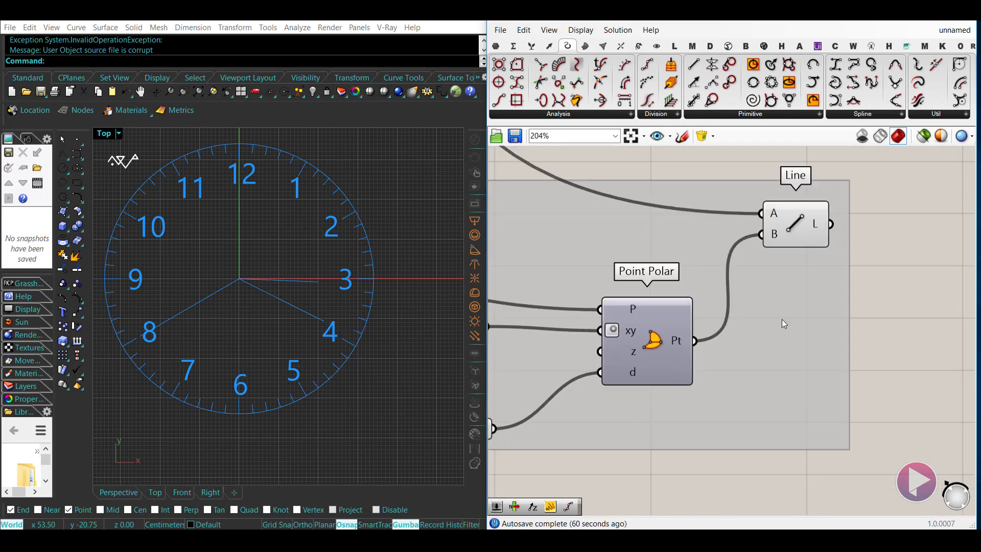
pyautogui.click(683, 136)
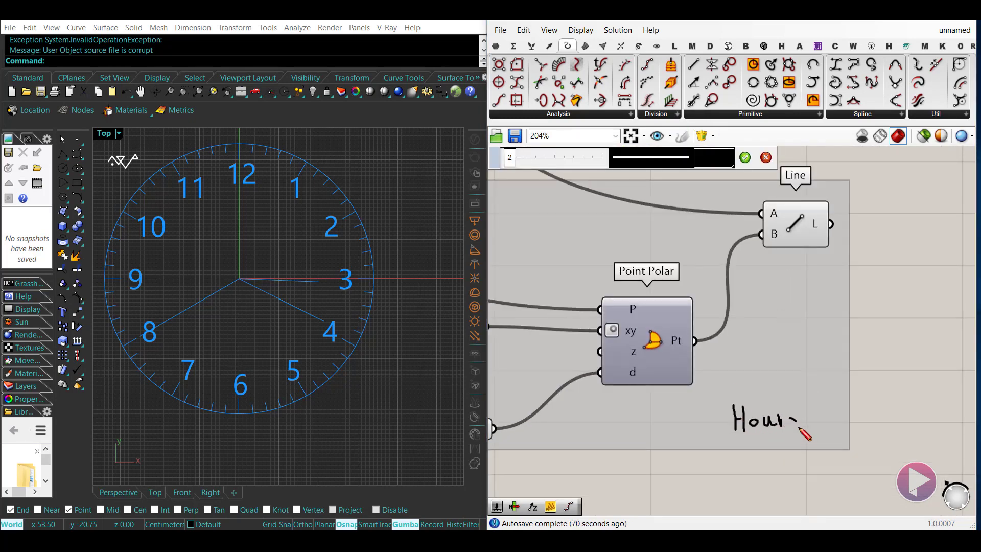
pyautogui.click(744, 160)
# - Move the minute and hour groups together upward, closer to the second hand's chain
pyautogui.scroll(-6, 865, 407)
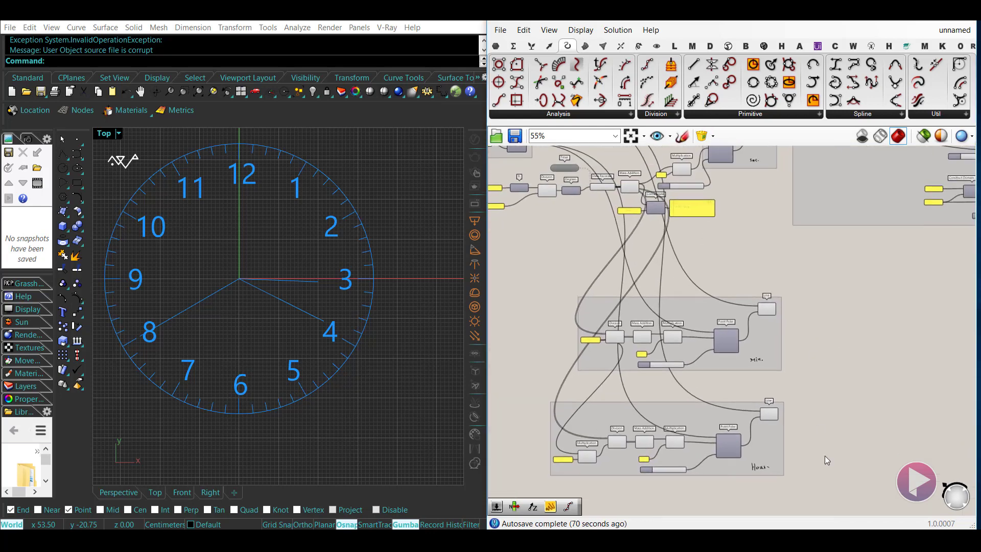
pyautogui.moveTo(730, 359); pyautogui.dragTo(738, 298)
pyautogui.click(856, 342)
pyautogui.moveTo(860, 343); pyautogui.dragTo(817, 389, button='right')
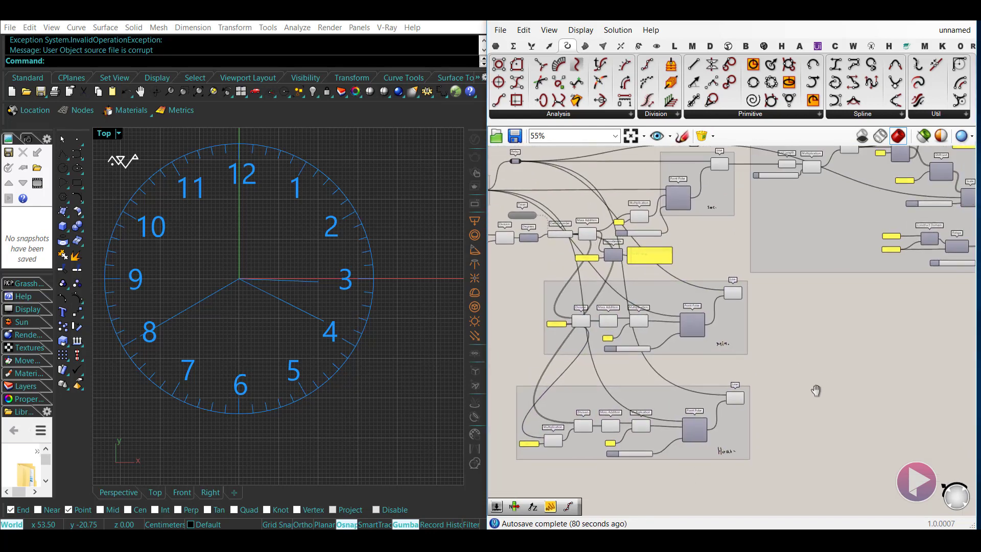
# - Add a Multiplication component below the Data Recorder, fed by the Degrees output on A and a 360 slider on B
pyautogui.moveTo(653, 307); pyautogui.dragTo(770, 349, button='right')
pyautogui.scroll(4, 618, 266)
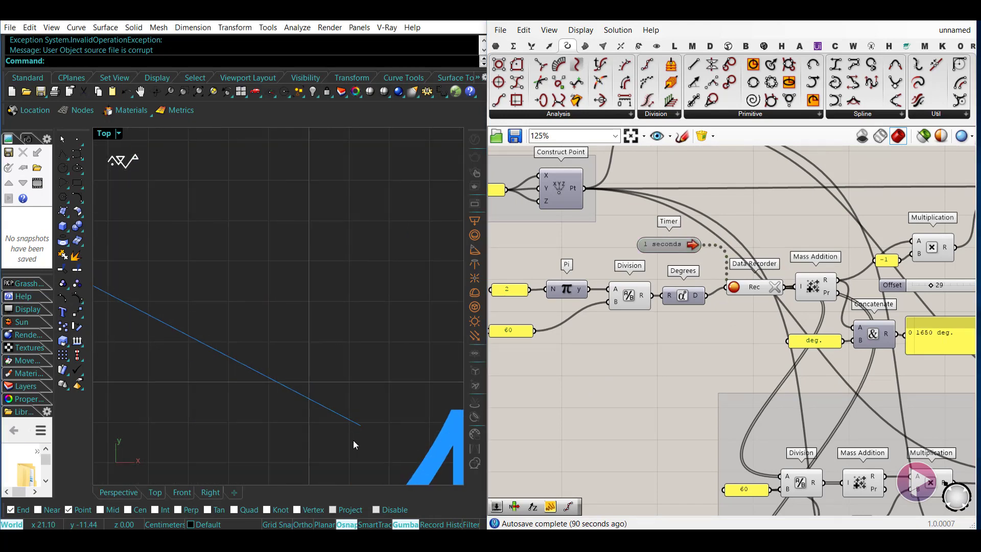
pyautogui.doubleClick(728, 362)
pyautogui.write('mult')
pyautogui.press('Return')
pyautogui.doubleClick(604, 382)
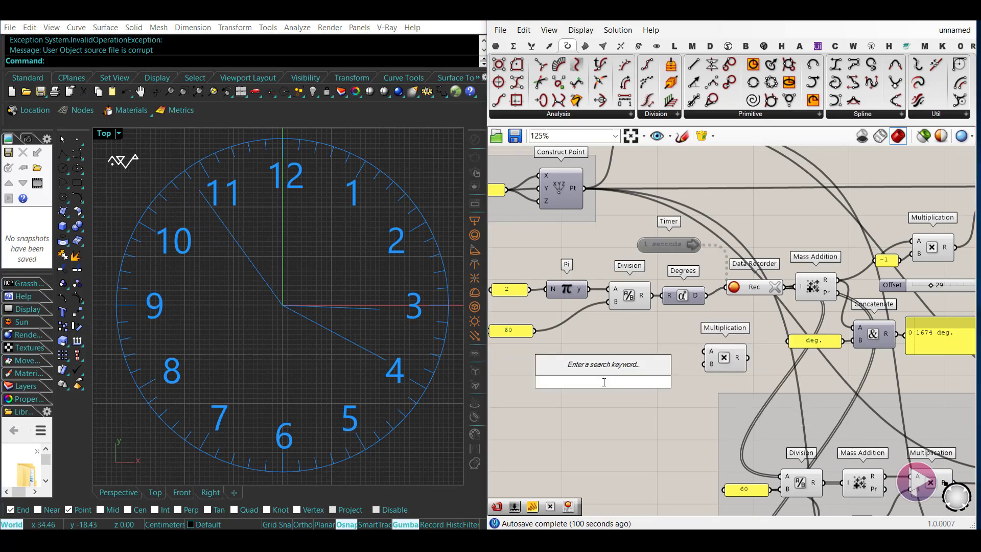
pyautogui.write('360')
pyautogui.press('Return')
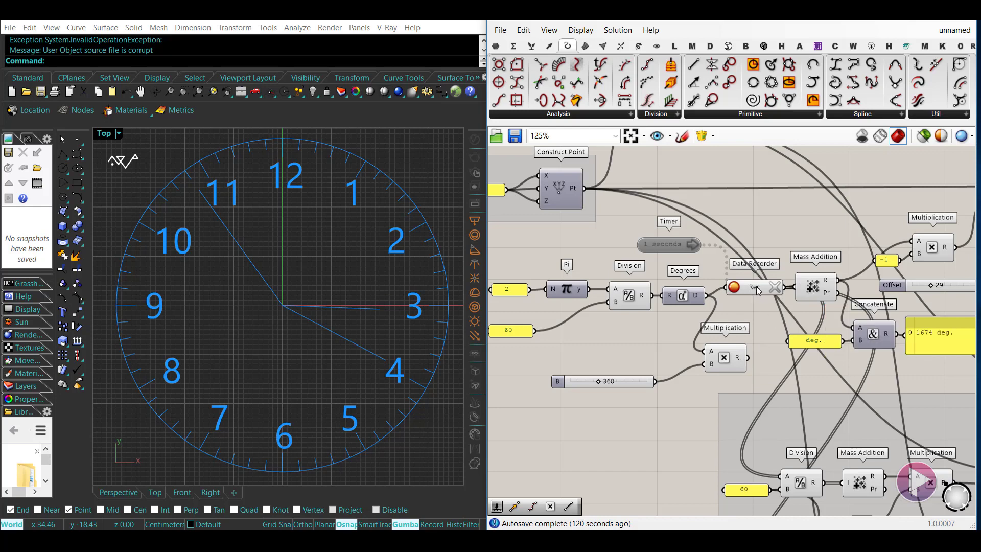
# - Move the Data Recorder's output wires to the Multiplication's result and set its B slider to 340
pyautogui.moveTo(758, 287); pyautogui.dragTo(750, 358)
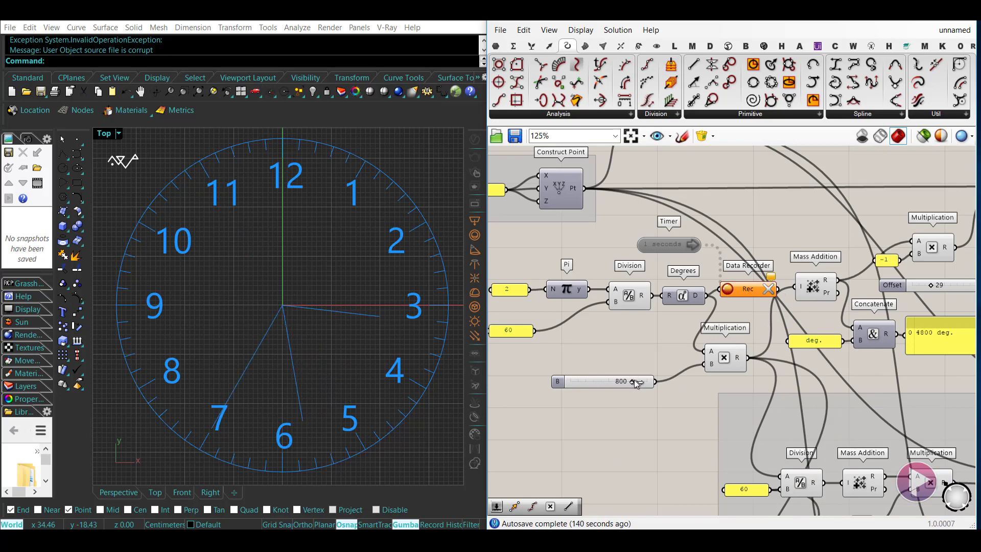
pyautogui.moveTo(648, 383); pyautogui.dragTo(601, 383)
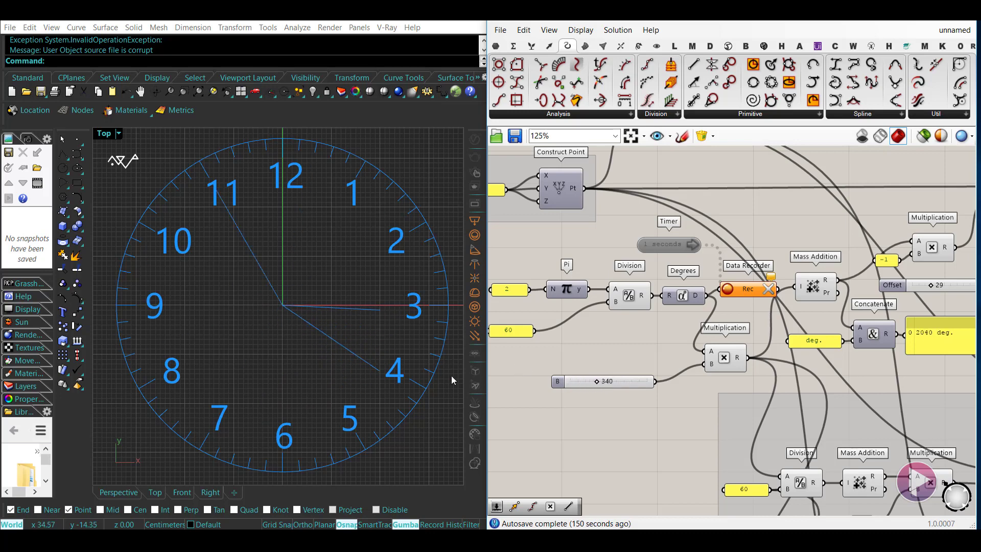
pyautogui.scroll(4, 580, 397)
pyautogui.doubleClick(538, 366)
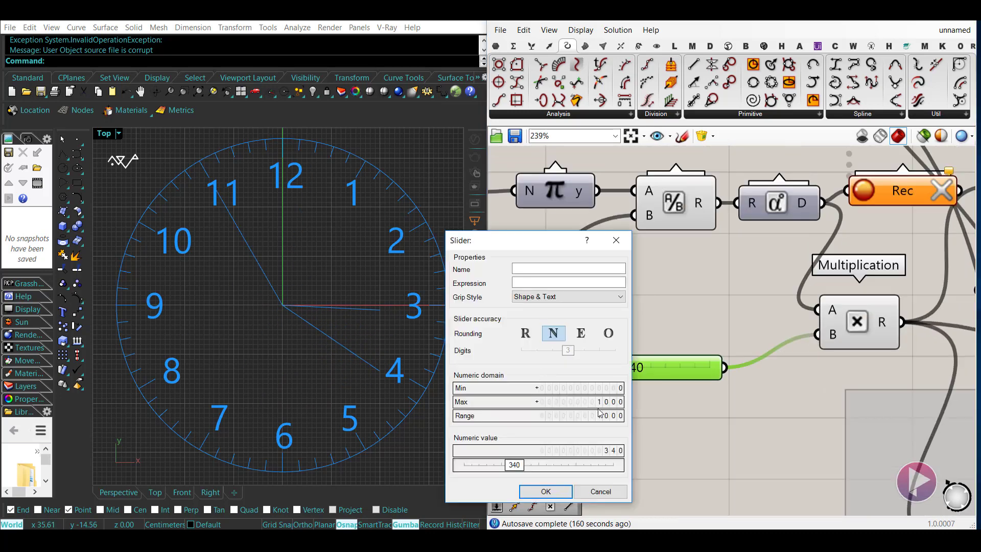
pyautogui.click(562, 491)
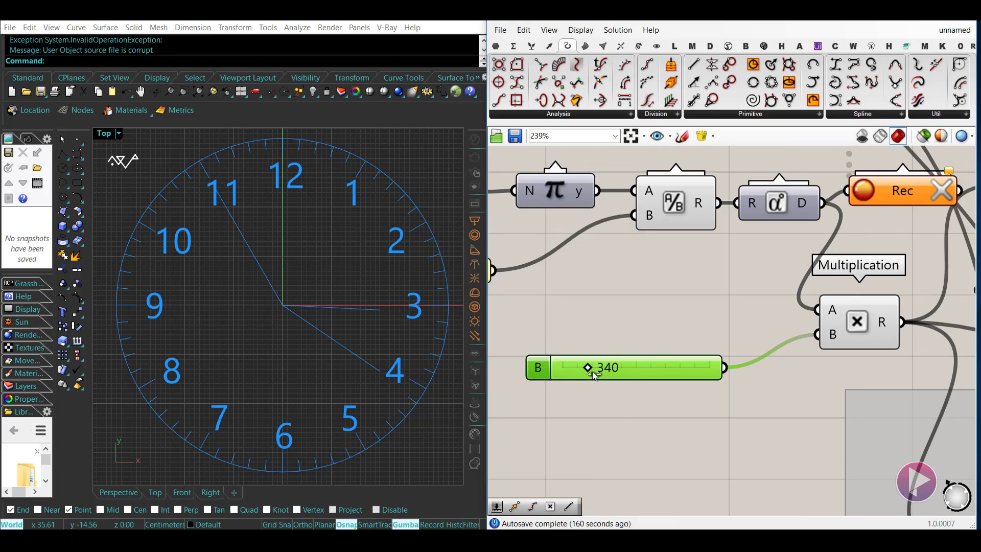
# - Reposition the B slider below the 60 panel and stretch it until it reaches the Multiplication component
pyautogui.scroll(-4, 755, 397)
pyautogui.moveTo(754, 392); pyautogui.dragTo(633, 398)
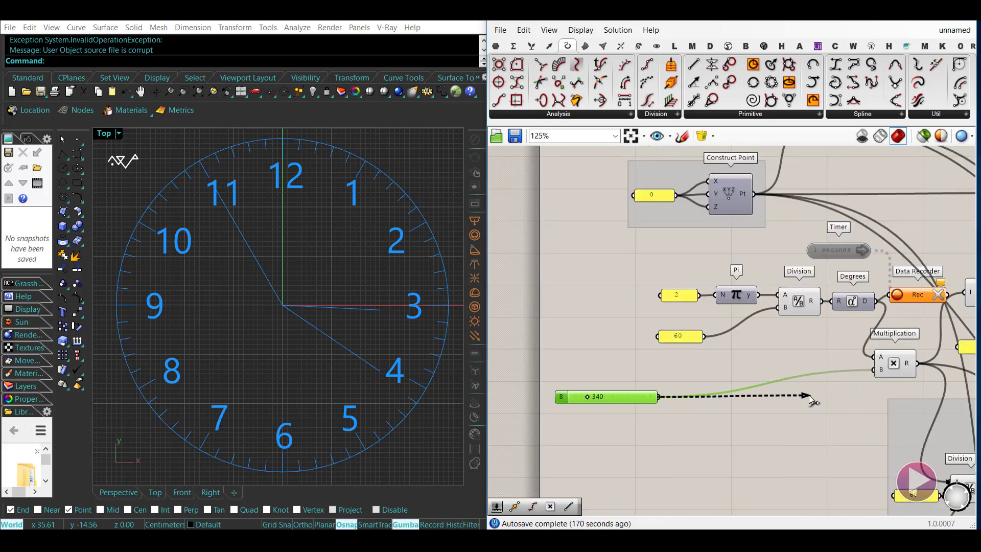
pyautogui.moveTo(812, 400); pyautogui.dragTo(810, 401)
pyautogui.scroll(2, 653, 402)
pyautogui.moveTo(719, 392); pyautogui.dragTo(715, 394)
pyautogui.moveTo(659, 397); pyautogui.dragTo(950, 396)
pyautogui.moveTo(745, 417); pyautogui.dragTo(711, 407, button='right')
pyautogui.scroll(-2, 731, 411)
pyautogui.moveTo(737, 400); pyautogui.dragTo(714, 394)
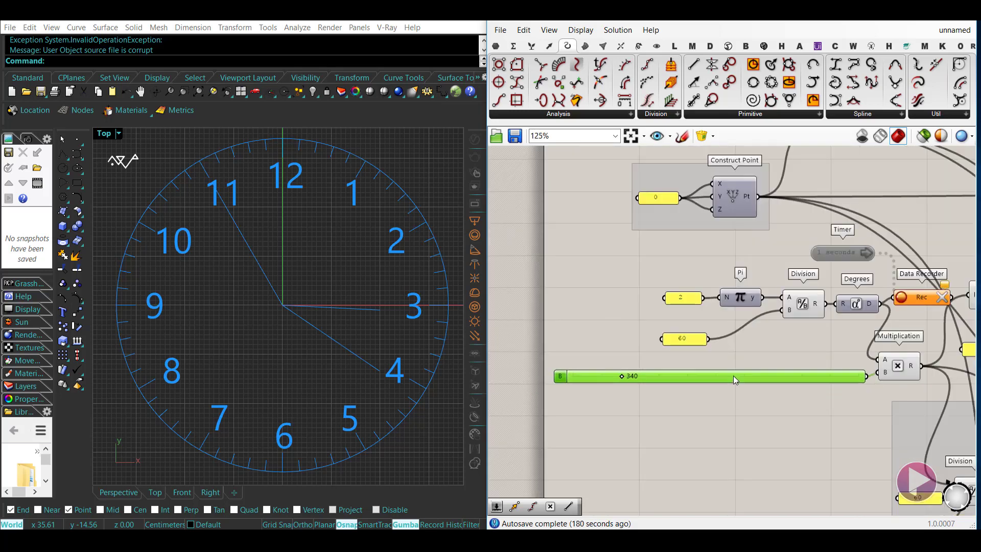
# - Sweep the lengthened B slider upward through its range to check how the clock hands move
pyautogui.scroll(8, 599, 397)
pyautogui.moveTo(616, 381); pyautogui.dragTo(811, 384)
pyautogui.moveTo(838, 393); pyautogui.dragTo(564, 392, button='right')
pyautogui.moveTo(538, 393); pyautogui.dragTo(761, 397)
pyautogui.moveTo(779, 447); pyautogui.dragTo(660, 456, button='right')
pyautogui.moveTo(639, 390); pyautogui.dragTo(804, 415)
pyautogui.moveTo(804, 415); pyautogui.dragTo(562, 424, button='right')
pyautogui.moveTo(566, 382); pyautogui.dragTo(771, 407)
pyautogui.doubleClick(654, 387)
# - Raise the upper limit of the B slider's numeric domain
pyautogui.moveTo(577, 434); pyautogui.dragTo(961, 396, button='right')
pyautogui.scroll(-3, 961, 396)
pyautogui.doubleClick(579, 369)
pyautogui.moveTo(637, 405); pyautogui.dragTo(638, 396)
pyautogui.click(587, 494)
# - Advance the B slider to 2702 to test the positions of the clock hands
pyautogui.moveTo(772, 450); pyautogui.dragTo(557, 455, button='right')
pyautogui.scroll(7, 585, 405)
pyautogui.moveTo(585, 406); pyautogui.dragTo(841, 403)
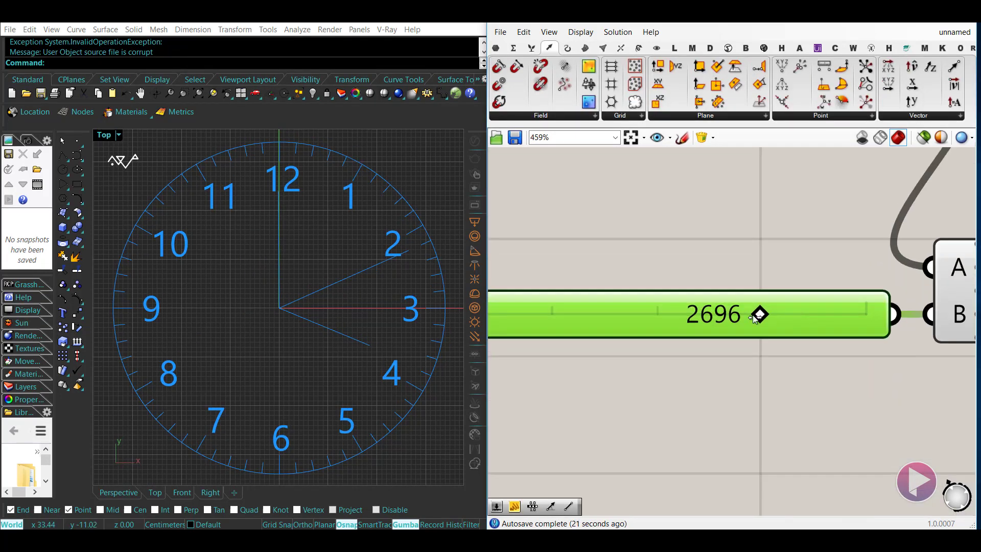
pyautogui.moveTo(760, 314); pyautogui.dragTo(762, 316)
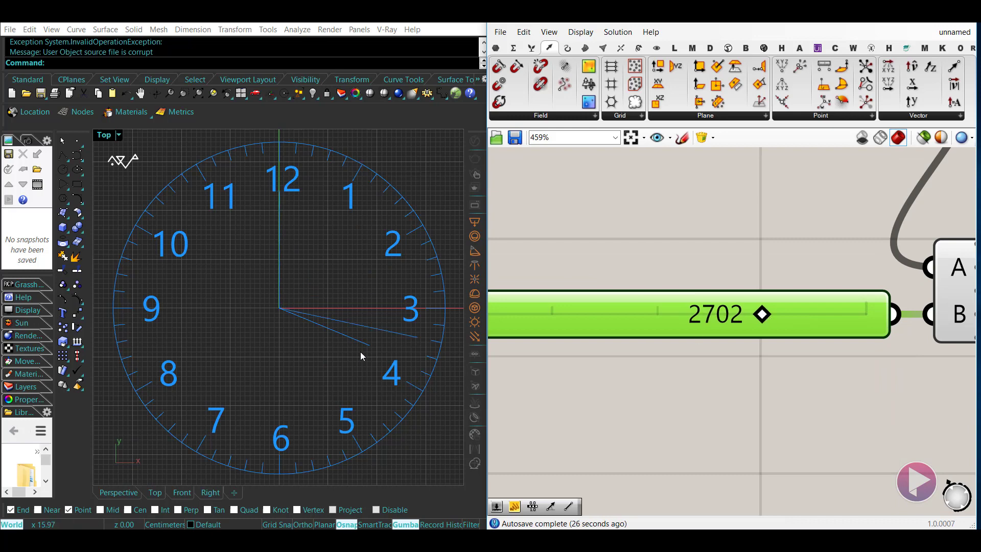
# - Select the hour hand's Line and set its chain's Offset slider to 37
pyautogui.scroll(-9, 806, 376)
pyautogui.moveTo(945, 450); pyautogui.dragTo(884, 380, button='right')
pyautogui.click(885, 379)
pyautogui.scroll(6, 706, 448)
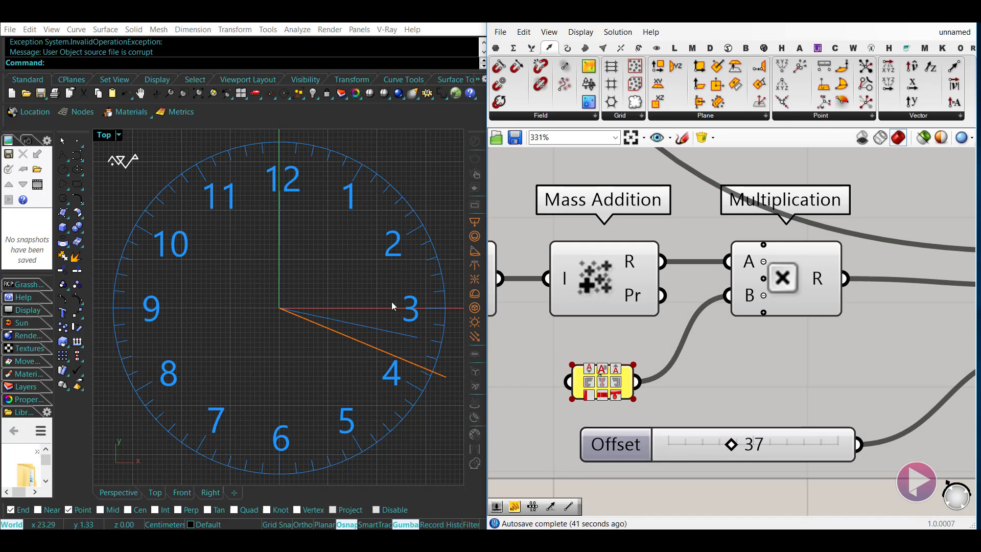
# - Add the expression x+90 to the xy input of the second hand's Point Polar
pyautogui.scroll(-9, 716, 344)
pyautogui.moveTo(726, 387); pyautogui.dragTo(698, 441, button='right')
pyautogui.moveTo(806, 176); pyautogui.dragTo(774, 262, button='right')
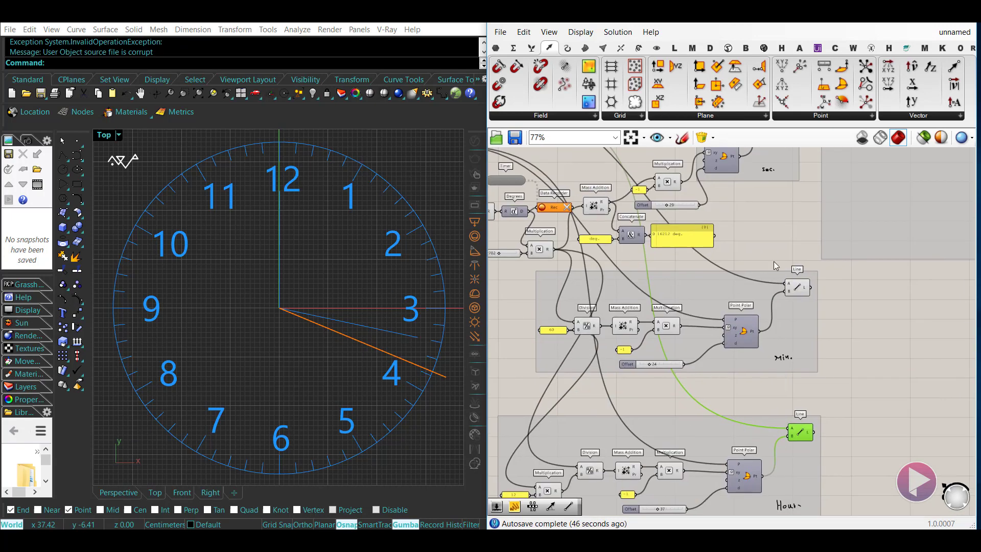
pyautogui.moveTo(725, 203); pyautogui.dragTo(780, 301, button='right')
pyautogui.scroll(3, 592, 294)
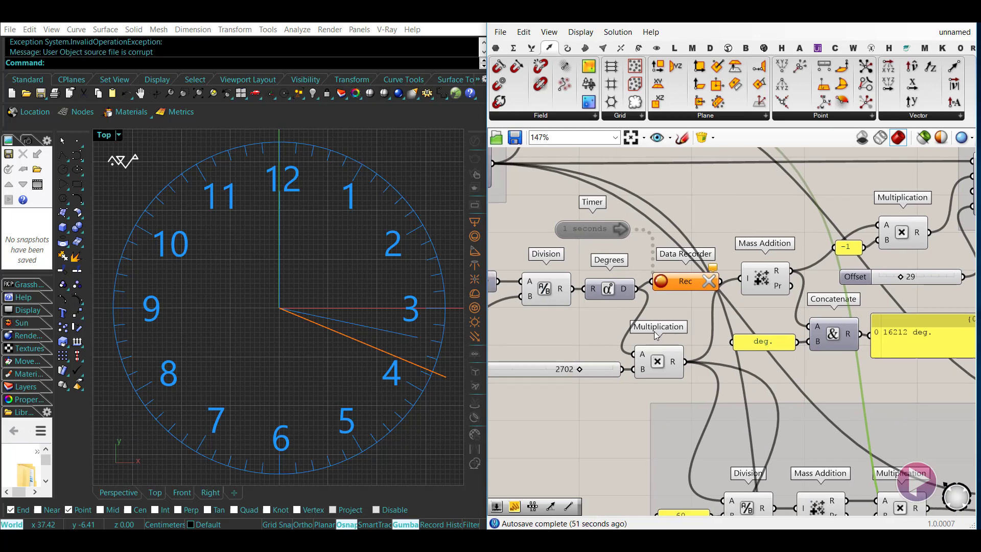
pyautogui.moveTo(660, 353); pyautogui.dragTo(561, 367, button='right')
pyautogui.rightClick(821, 248)
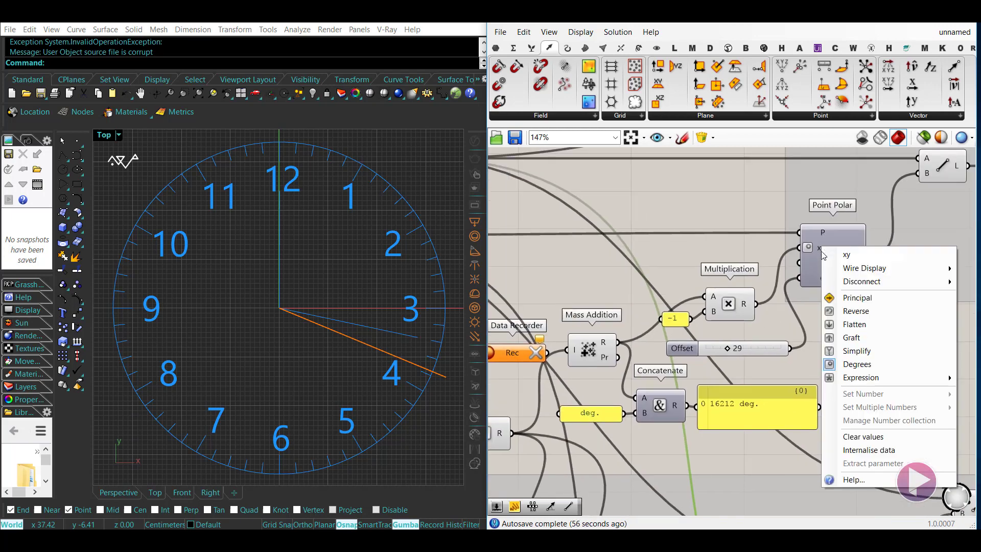
pyautogui.moveTo(861, 378)
pyautogui.click(789, 393)
pyautogui.write('x+9')
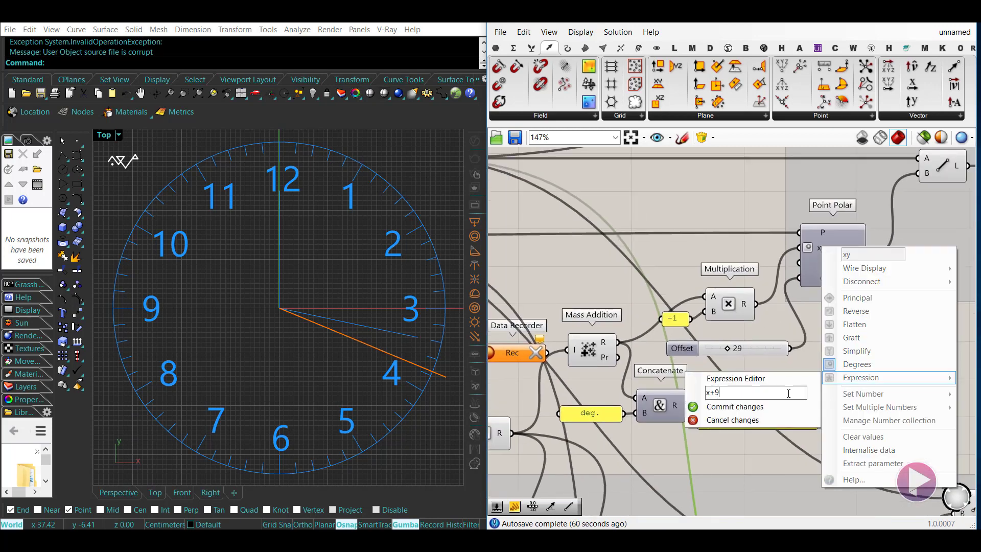
pyautogui.write('0')
pyautogui.click(768, 407)
# - Add the expression x+90 to the xy input of the minute hand's Point Polar
pyautogui.moveTo(851, 432); pyautogui.dragTo(798, 227, button='right')
pyautogui.rightClick(805, 379)
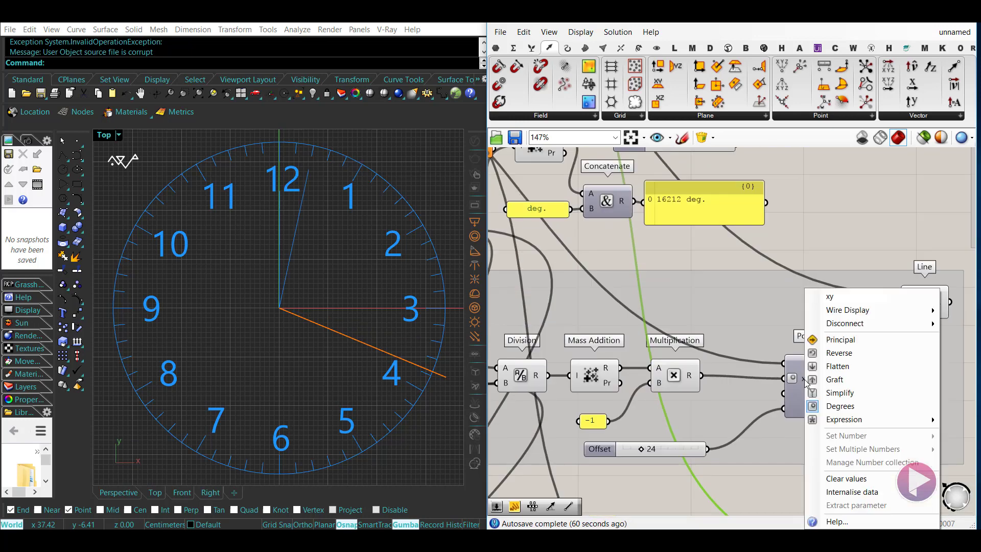
pyautogui.moveTo(851, 420)
pyautogui.click(778, 433)
pyautogui.write('x+')
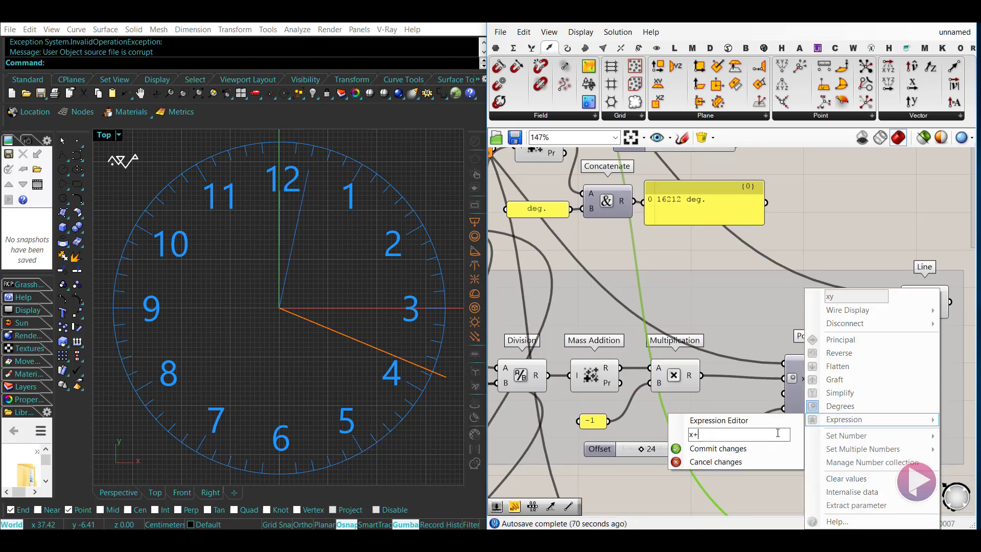
pyautogui.write('90')
pyautogui.click(777, 447)
# - Add the same x+90 expression to the xy input of the hour hand's Point Polar
pyautogui.moveTo(808, 475); pyautogui.dragTo(777, 272, button='right')
pyautogui.moveTo(782, 379); pyautogui.dragTo(771, 304, button='right')
pyautogui.rightClick(767, 378)
pyautogui.moveTo(789, 423)
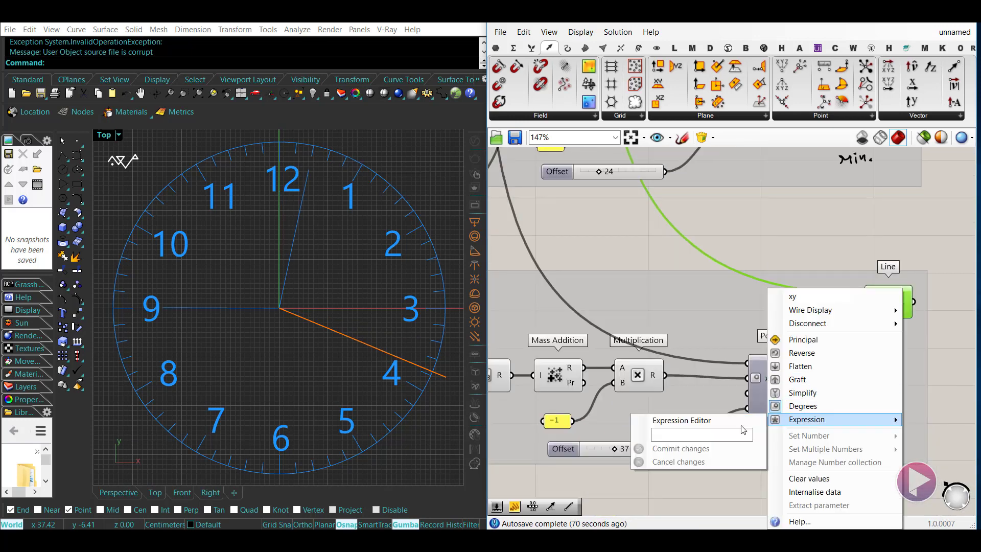
pyautogui.click(727, 434)
pyautogui.click(679, 448)
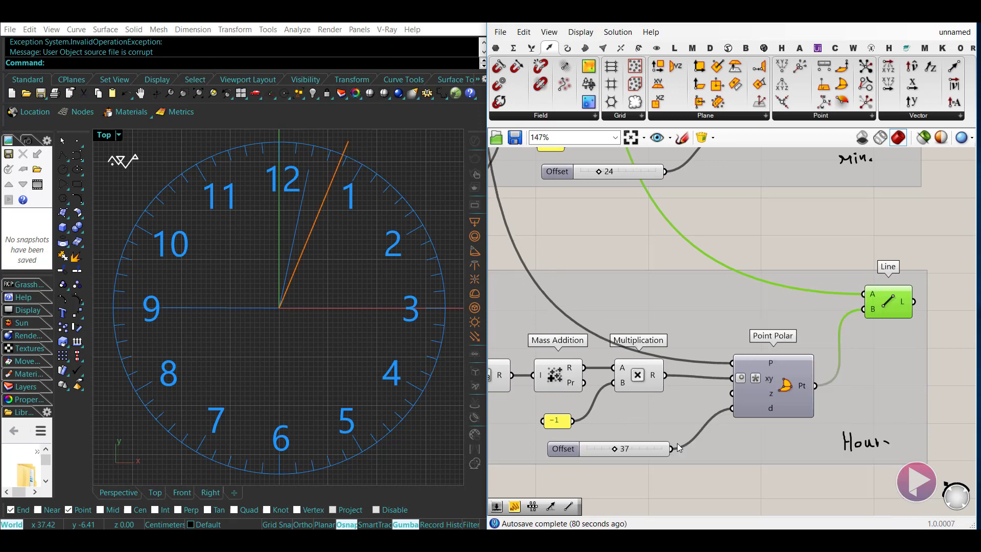
# - Reset the B slider to 0 to check the starting position of the three clock hands
pyautogui.scroll(-5, 791, 230)
pyautogui.scroll(5, 593, 278)
pyautogui.doubleClick(693, 296)
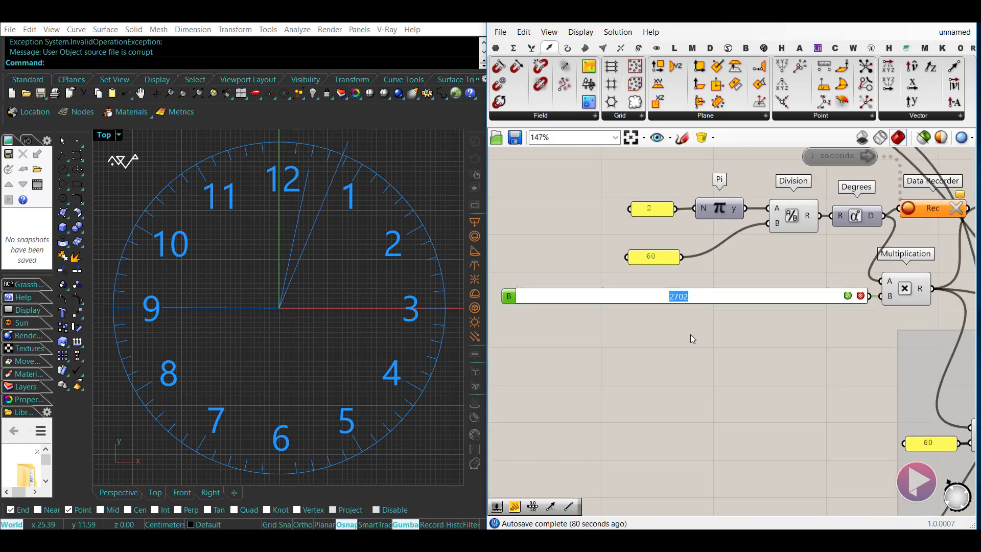
pyautogui.write('0')
pyautogui.press('Return')
pyautogui.click(696, 344)
pyautogui.scroll(-2, 344, 240)
pyautogui.scroll(-2, 567, 271)
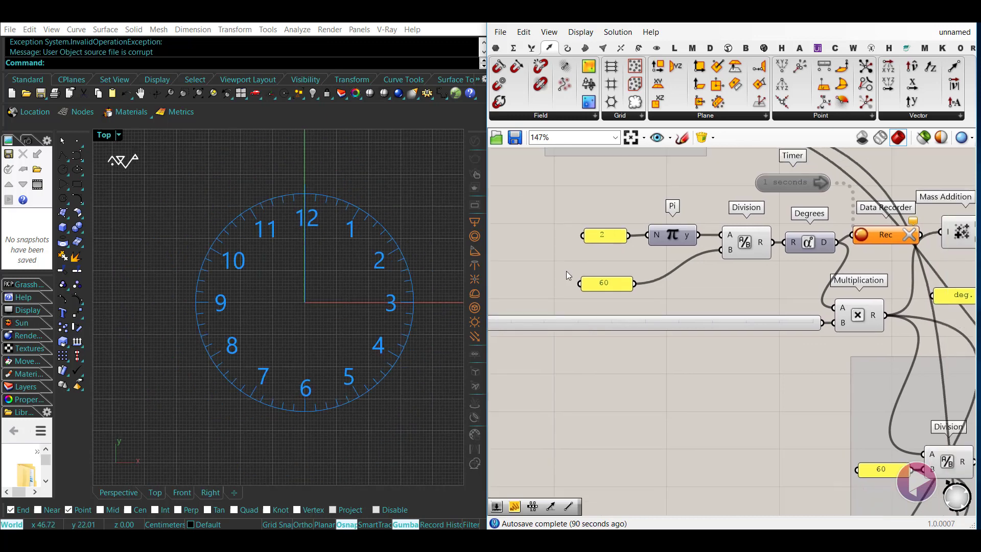
# - Advance the B slider through 213 and on toward its upper end to compare the three hands' movement
pyautogui.scroll(3, 575, 315)
pyautogui.moveTo(581, 314); pyautogui.dragTo(598, 316)
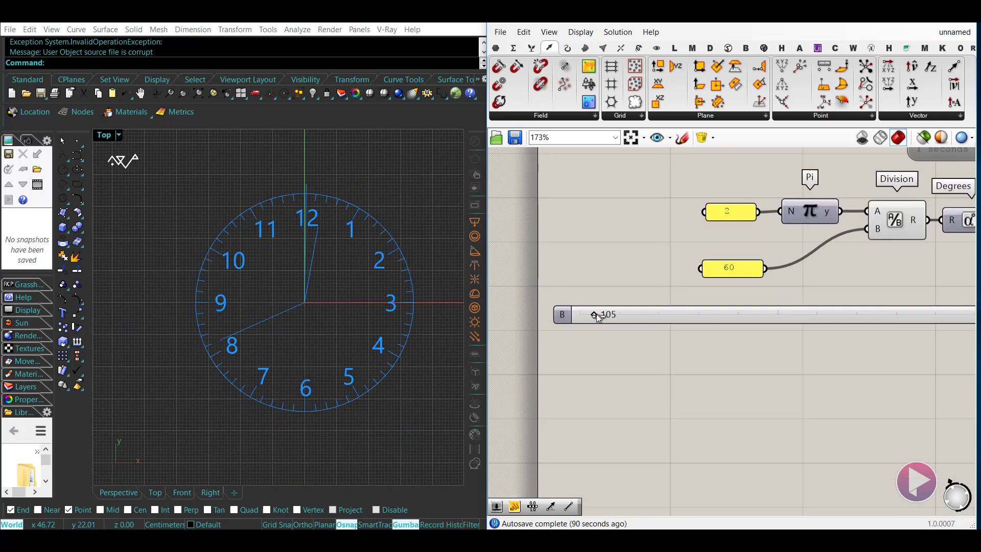
pyautogui.scroll(5, 315, 314)
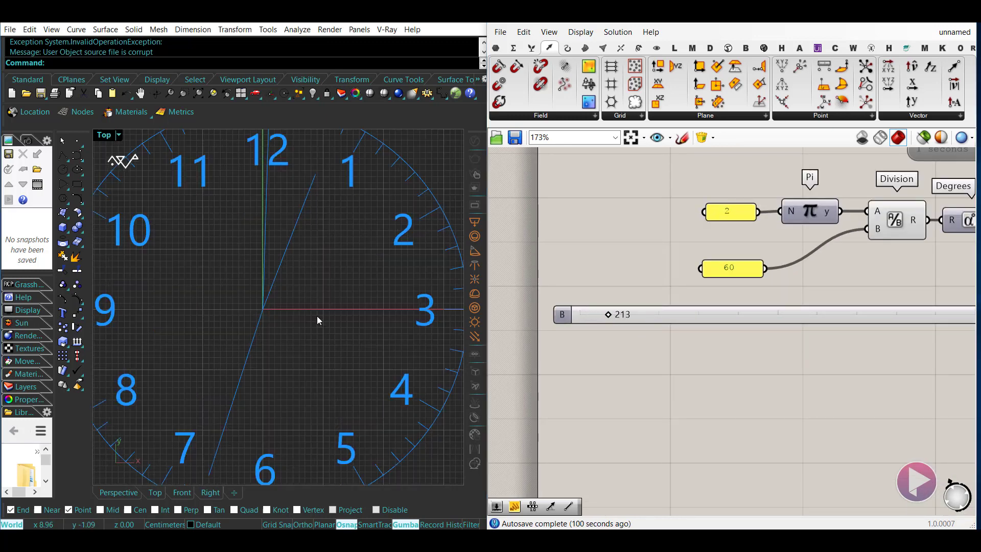
pyautogui.scroll(-3, 317, 314)
pyautogui.scroll(2, 333, 321)
pyautogui.moveTo(609, 314); pyautogui.dragTo(753, 355)
pyautogui.moveTo(667, 395); pyautogui.dragTo(915, 397, button='right')
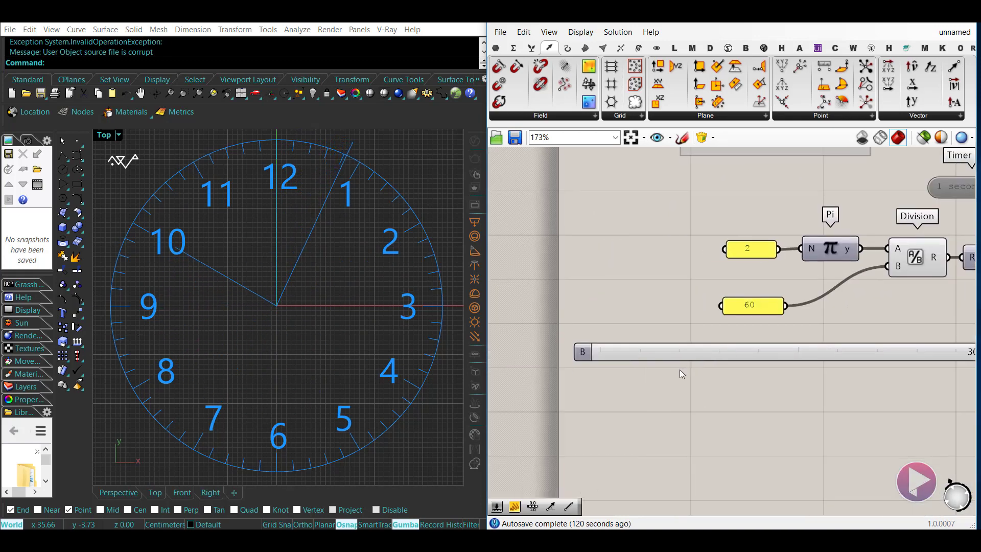
# - Extend the B slider's maximum further in its settings
pyautogui.click(584, 354)
pyautogui.doubleClick(584, 354)
pyautogui.moveTo(650, 386); pyautogui.dragTo(650, 377)
pyautogui.click(597, 472)
# - Set the B slider to 3597 to bring the clock to about one full hour
pyautogui.moveTo(689, 390); pyautogui.dragTo(520, 393, button='right')
pyautogui.scroll(-1, 699, 366)
pyautogui.scroll(3, 700, 367)
pyautogui.moveTo(692, 364); pyautogui.dragTo(780, 369)
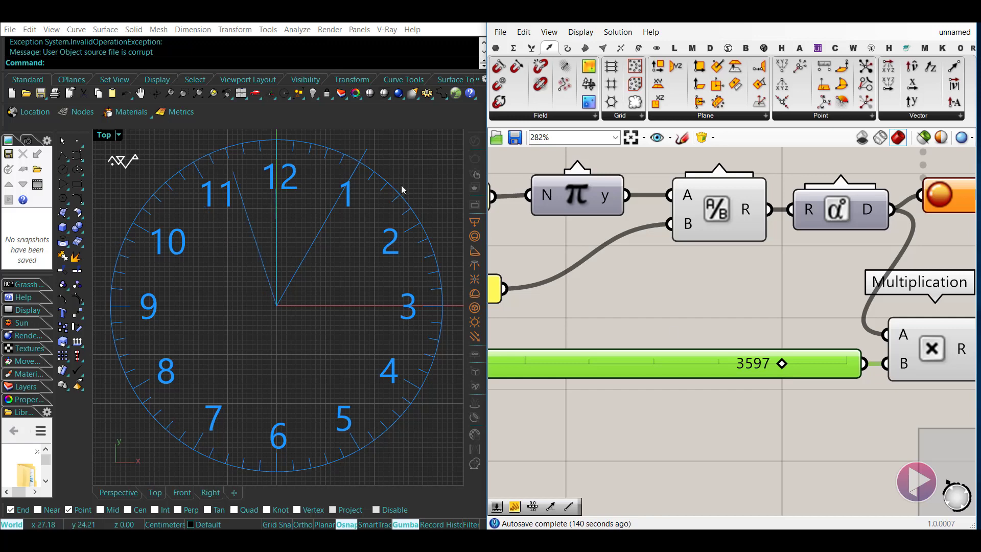
# - Shorten the hour hand by lowering the Offset value in the Hour group to about 19
pyautogui.scroll(-5, 675, 368)
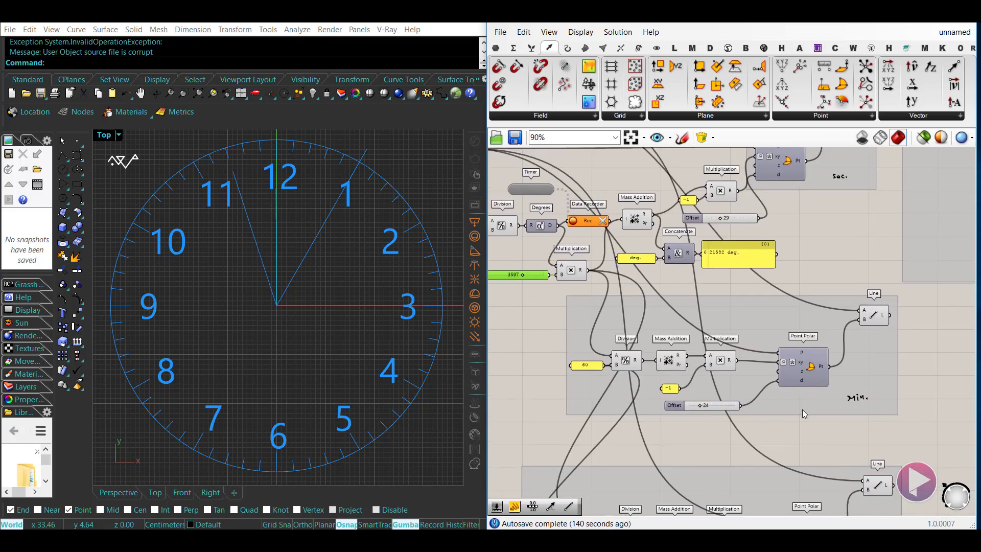
pyautogui.scroll(5, 715, 443)
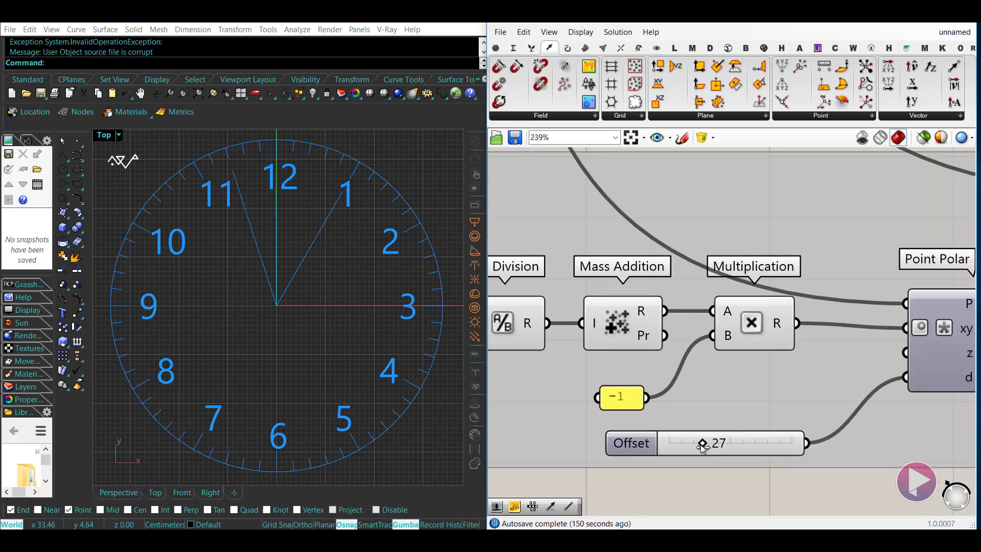
pyautogui.scroll(-7, 671, 485)
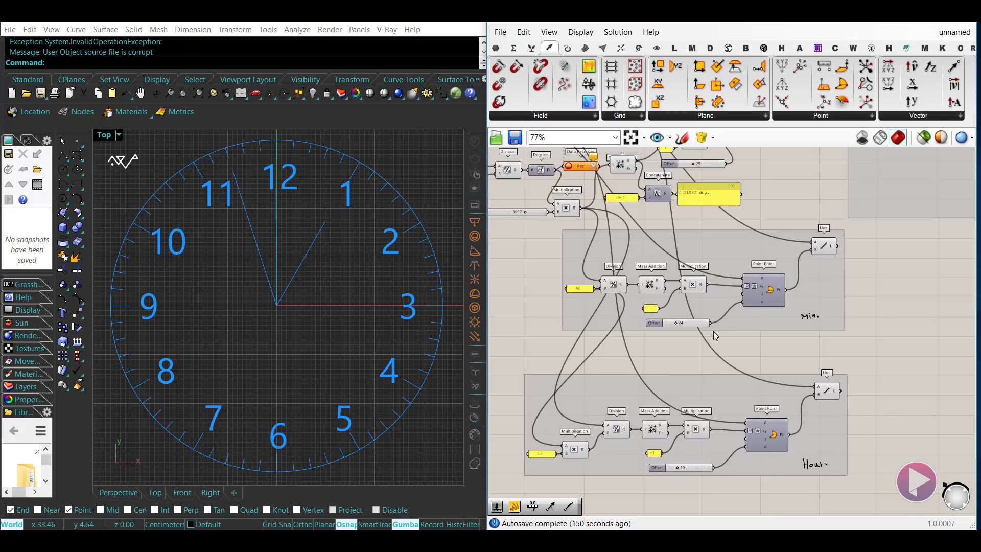
pyautogui.scroll(4, 710, 320)
pyautogui.click(944, 226)
pyautogui.moveTo(748, 387); pyautogui.dragTo(745, 146, button='right')
pyautogui.scroll(4, 664, 408)
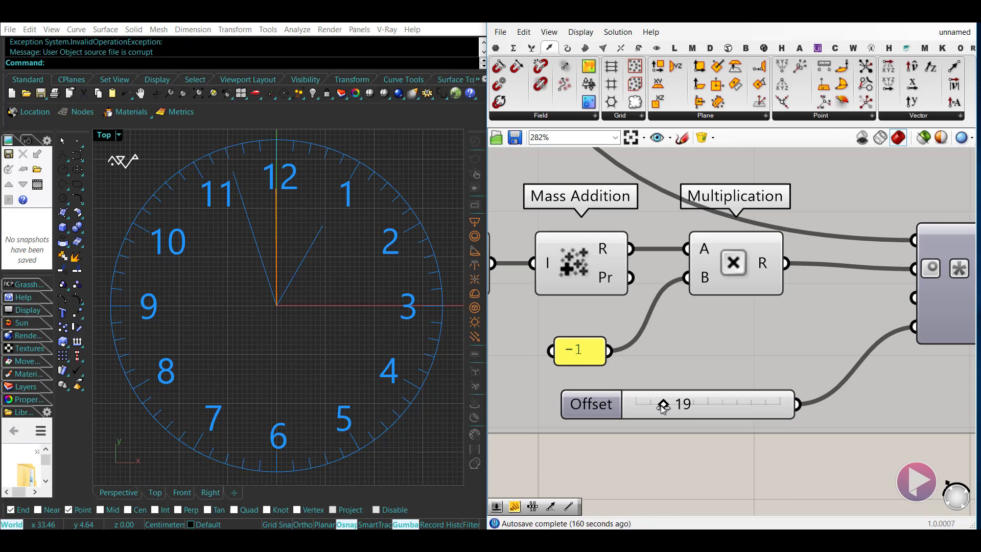
pyautogui.scroll(-6, 663, 407)
# - Move the multiplier's output wires onto the Data Recorder, clear its recorded data and enable the 1-second timer
pyautogui.scroll(3, 705, 353)
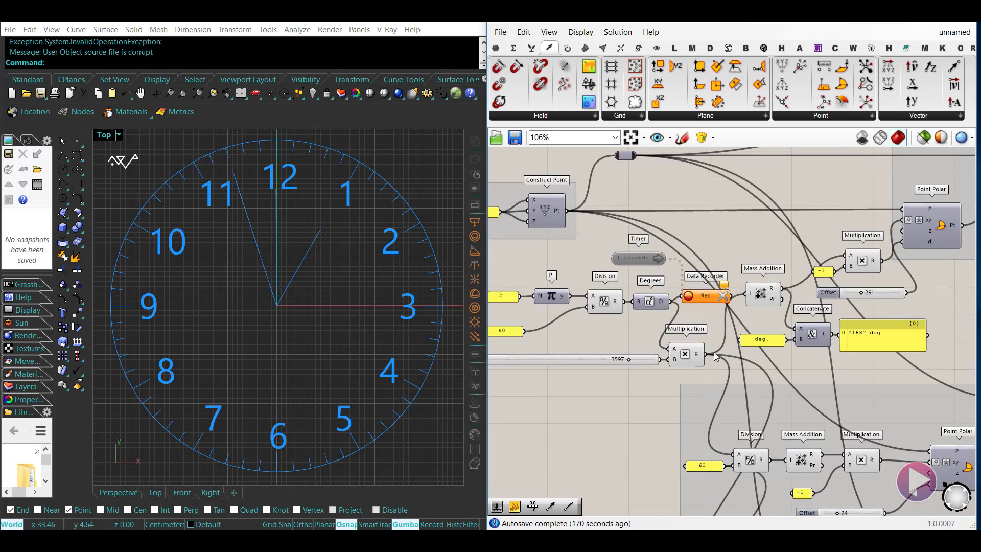
pyautogui.scroll(2, 715, 357)
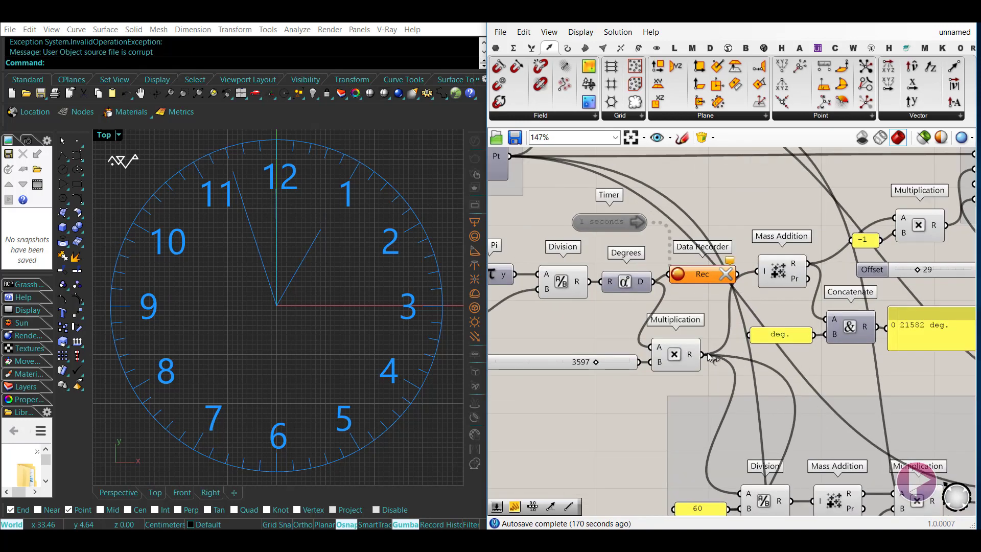
pyautogui.click(728, 274)
pyautogui.doubleClick(604, 229)
pyautogui.click(612, 310)
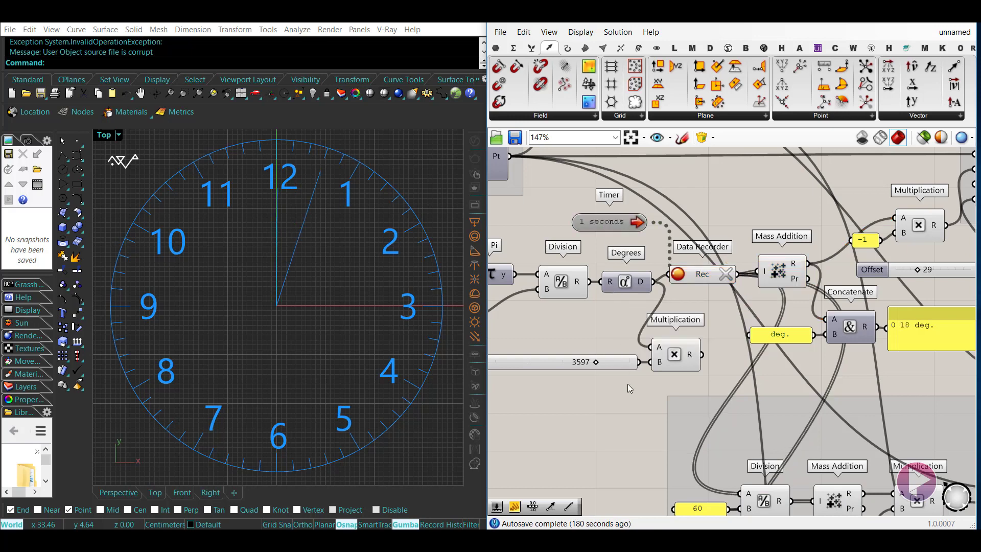
# - Select the Line components in the tick group in turn to identify which one draws the short minute ticks
pyautogui.scroll(-5, 629, 387)
pyautogui.moveTo(597, 387); pyautogui.dragTo(586, 284, button='right')
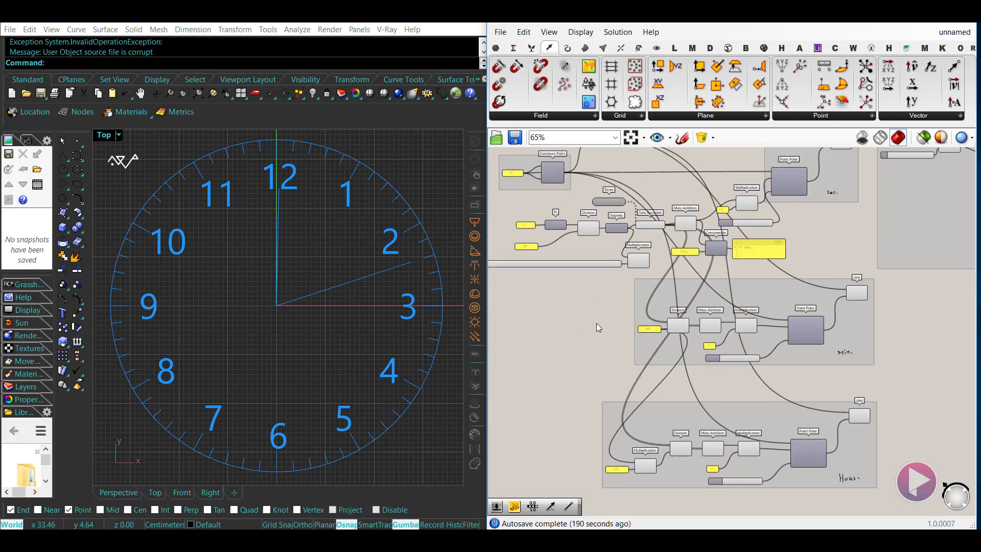
pyautogui.scroll(-4, 598, 328)
pyautogui.moveTo(788, 341); pyautogui.dragTo(548, 403, button='right')
pyautogui.scroll(6, 823, 264)
pyautogui.click(784, 271)
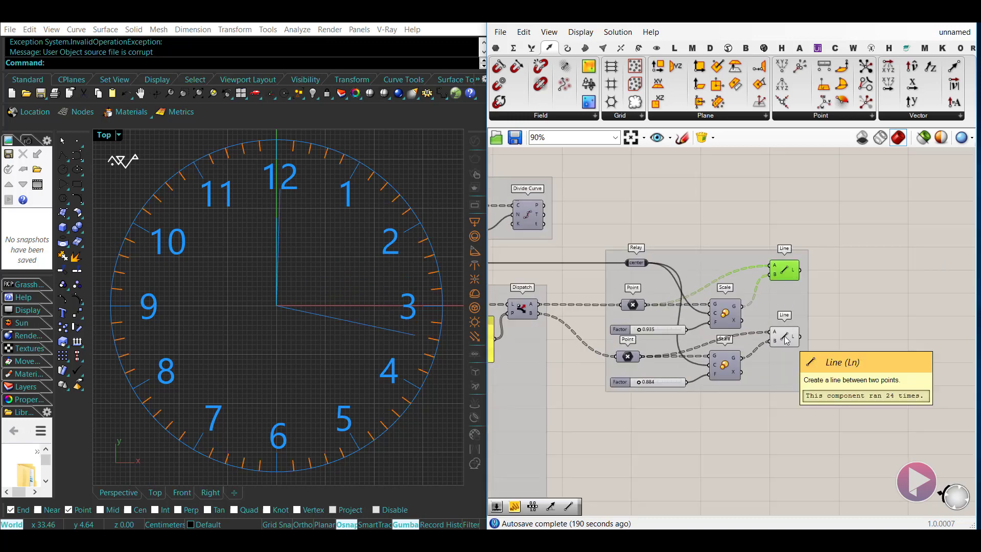
pyautogui.click(785, 336)
pyautogui.click(806, 341)
pyautogui.moveTo(871, 290); pyautogui.dragTo(819, 305, button='right')
pyautogui.scroll(3, 819, 304)
pyautogui.click(676, 279)
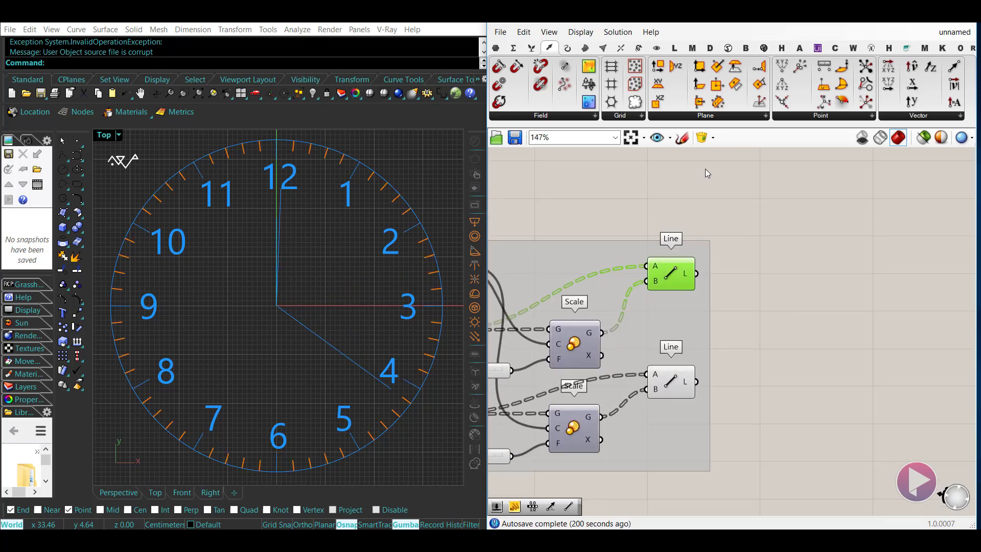
pyautogui.moveTo(583, 350); pyautogui.dragTo(732, 313, button='right')
pyautogui.click(723, 312)
pyautogui.moveTo(922, 224); pyautogui.dragTo(841, 225, button='right')
pyautogui.click(841, 225)
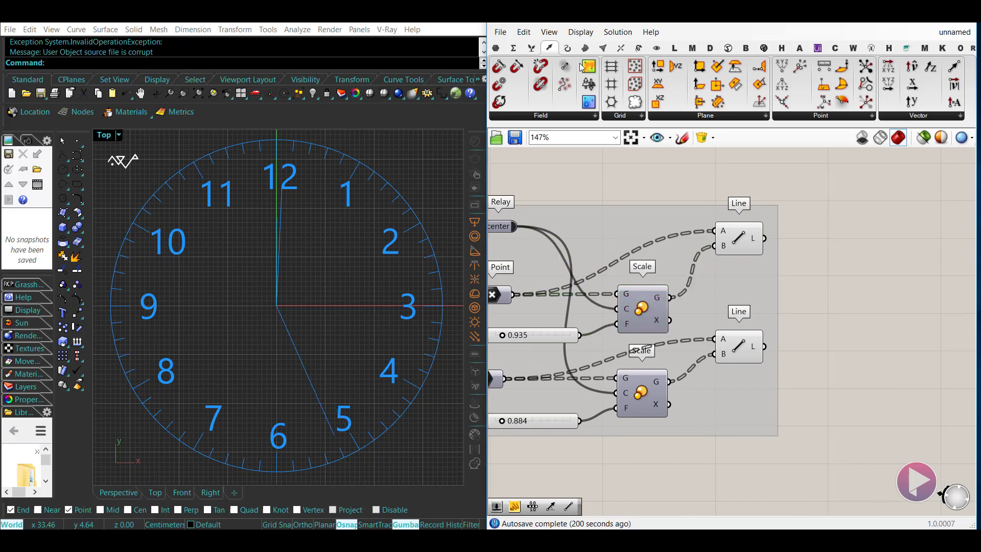
# - Add a Circle component beside the tick group and feed its plane input from the upper Scale component's geometry output
pyautogui.click(586, 47)
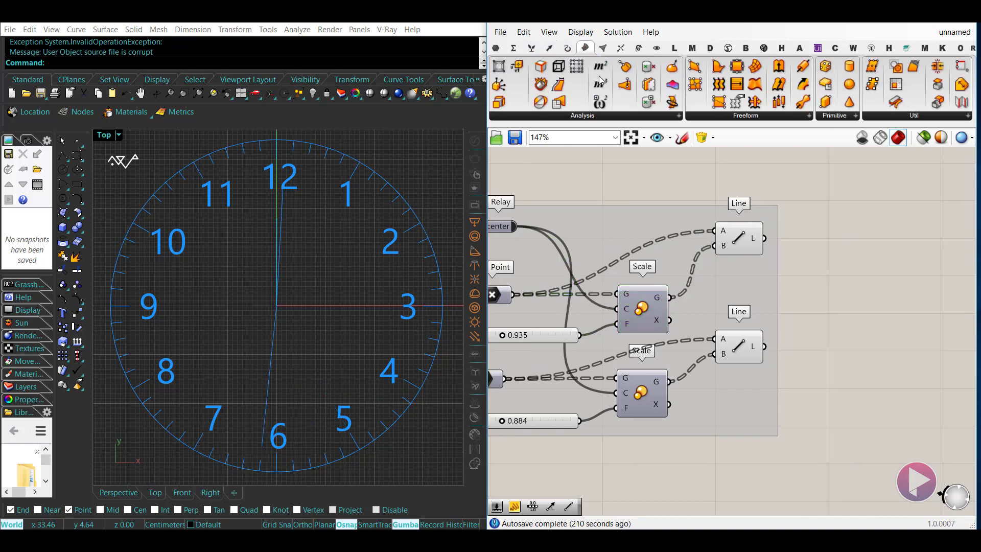
pyautogui.click(567, 47)
pyautogui.moveTo(753, 84)
pyautogui.mouseDown()
pyautogui.moveTo(854, 300)
pyautogui.moveTo(854, 282)
pyautogui.moveTo(670, 298)
pyautogui.mouseUp()
pyautogui.moveTo(858, 296)
pyautogui.mouseDown()
pyautogui.moveTo(877, 314)
pyautogui.moveTo(913, 317)
pyautogui.mouseUp()
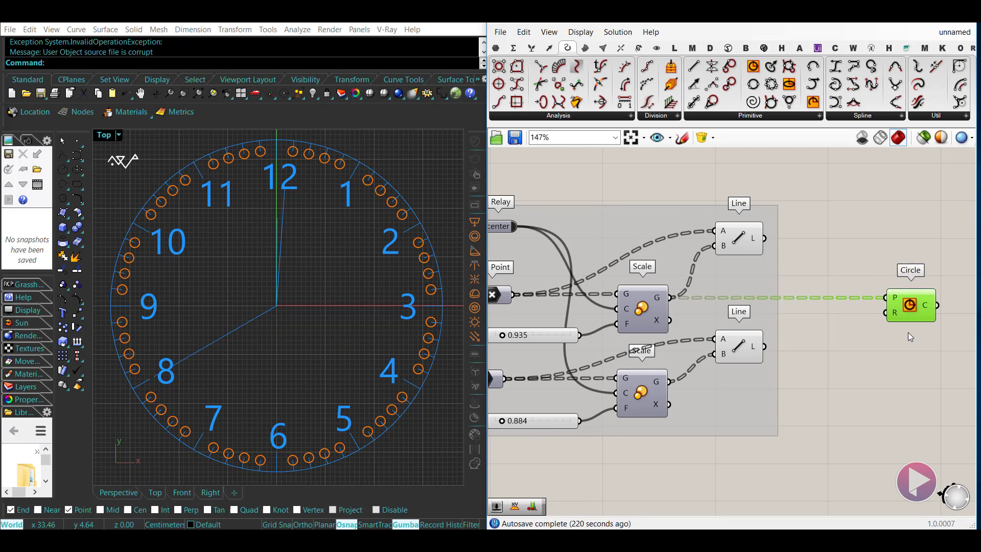
# - Create a number slider starting at 2.00, connect it to the Circle's radius and reduce it to 0.66
pyautogui.scroll(3, 911, 337)
pyautogui.doubleClick(729, 384)
pyautogui.write('2')
pyautogui.press('Return')
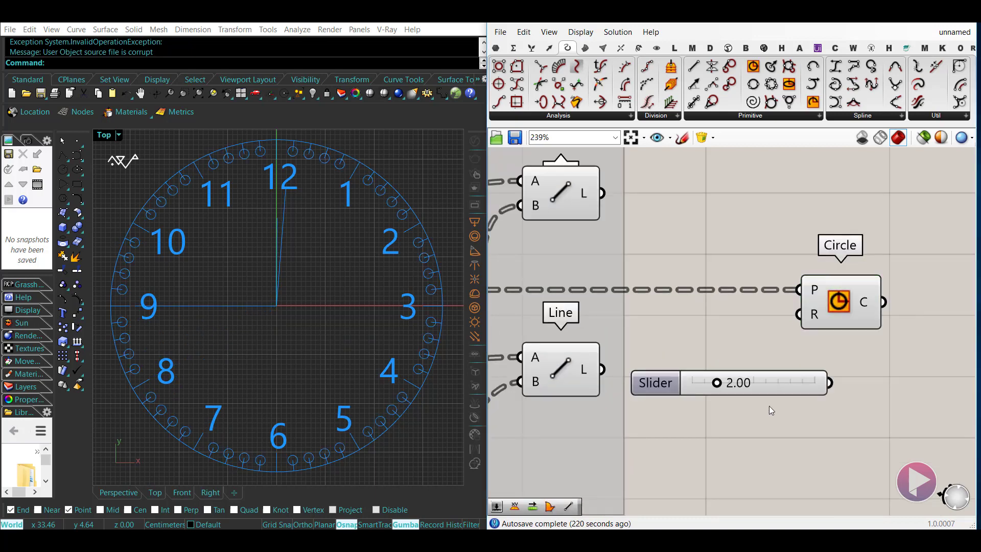
pyautogui.moveTo(700, 385); pyautogui.dragTo(699, 386)
pyautogui.moveTo(830, 383); pyautogui.dragTo(801, 317)
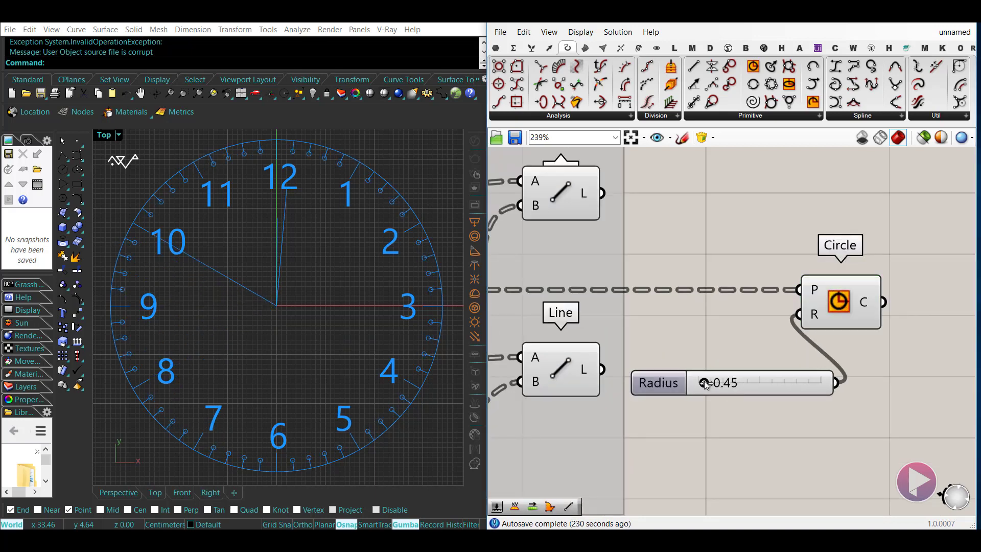
pyautogui.moveTo(705, 385); pyautogui.dragTo(708, 384)
# - Fill the minute circles by adding a Boundary Surfaces component fed by the Circle output
pyautogui.click(840, 306)
pyautogui.scroll(-3, 840, 309)
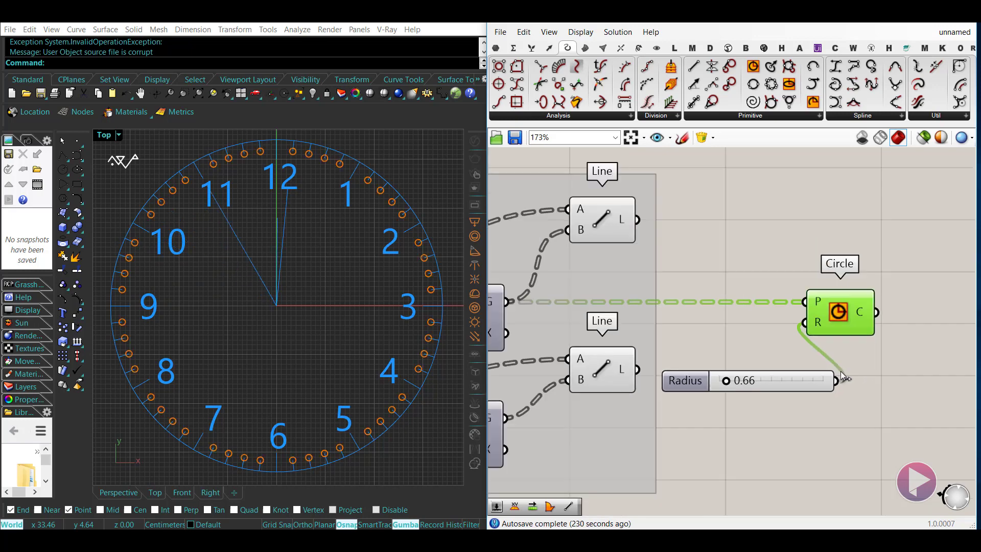
pyautogui.moveTo(840, 312); pyautogui.dragTo(752, 334, button='right')
pyautogui.moveTo(751, 334); pyautogui.dragTo(790, 335)
pyautogui.click(823, 369)
pyautogui.click(585, 48)
pyautogui.moveTo(722, 69); pyautogui.dragTo(850, 334)
# - Turn off the preview of the Circle component and of the upper Line component that draws the minute ticks
pyautogui.moveTo(814, 375); pyautogui.dragTo(738, 280)
pyautogui.hotkey('ctrl', 'q')
pyautogui.click(739, 282)
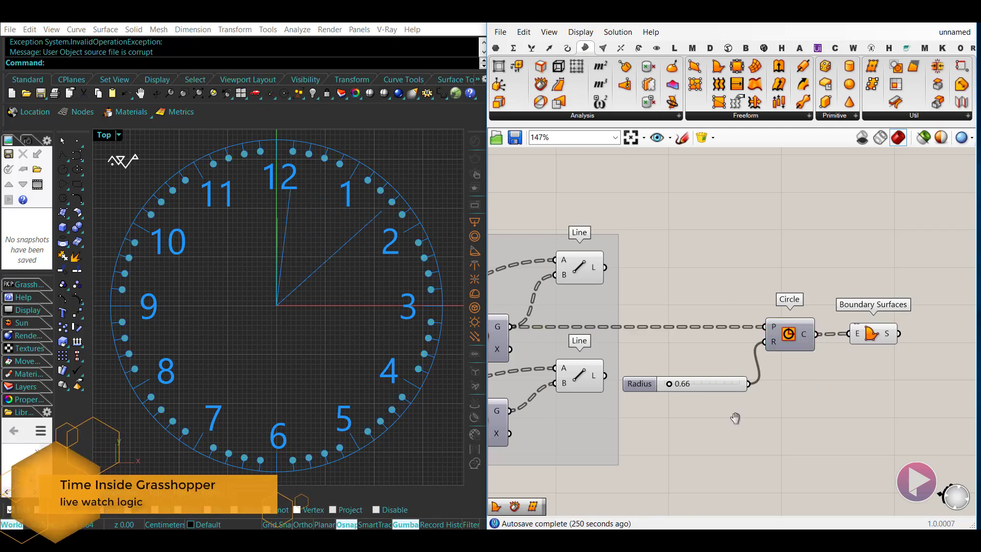
pyautogui.moveTo(736, 418); pyautogui.dragTo(796, 411, button='right')
pyautogui.click(636, 267)
pyautogui.hotkey('ctrl', 'q')
pyautogui.click(762, 260)
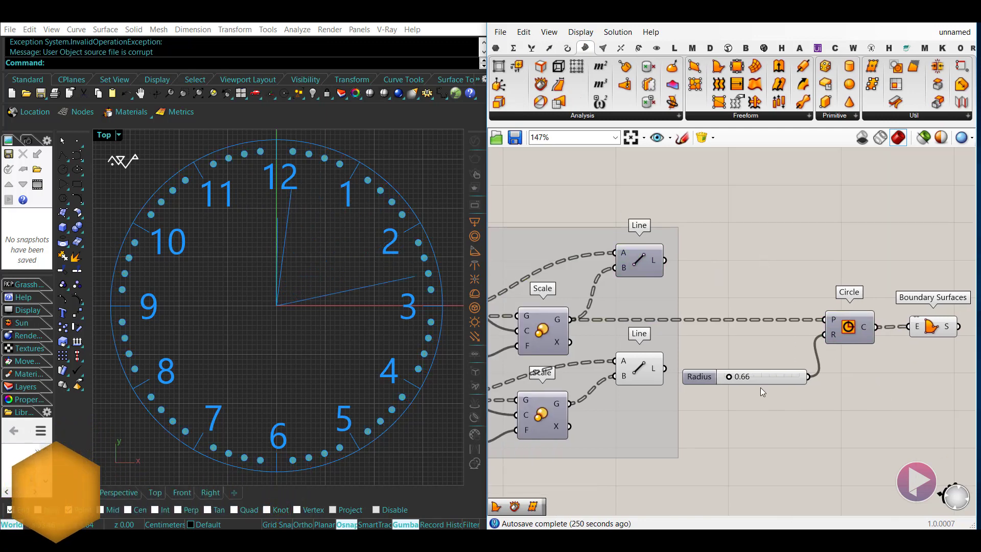
# - Reduce the Radius slider of the minute dots to 0.48
pyautogui.scroll(10, 729, 377)
pyautogui.moveTo(731, 378); pyautogui.dragTo(705, 378)
pyautogui.scroll(-1, 634, 373)
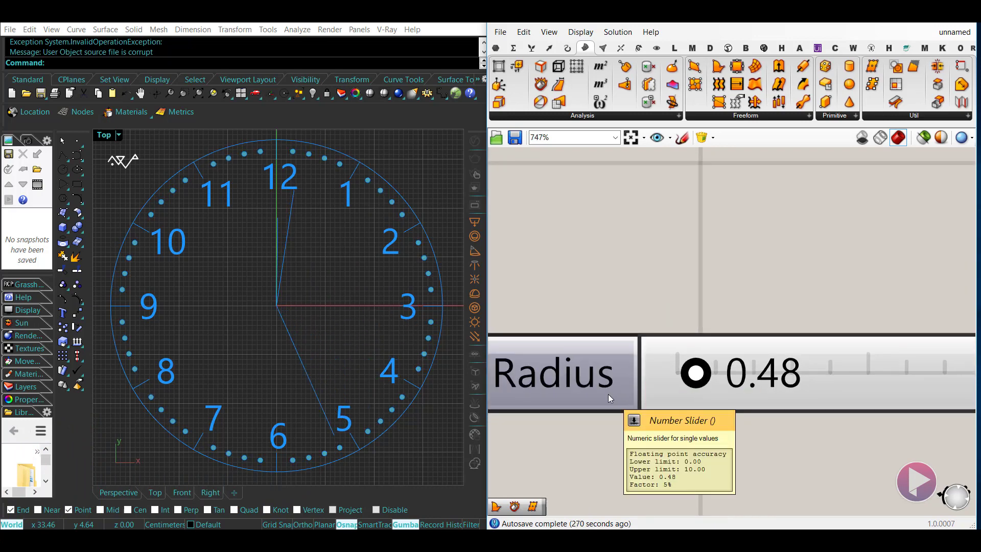
# - Review the whole clock definition, from the tick and number groups back to the three hand groups, while the timer runs
pyautogui.scroll(-13, 609, 394)
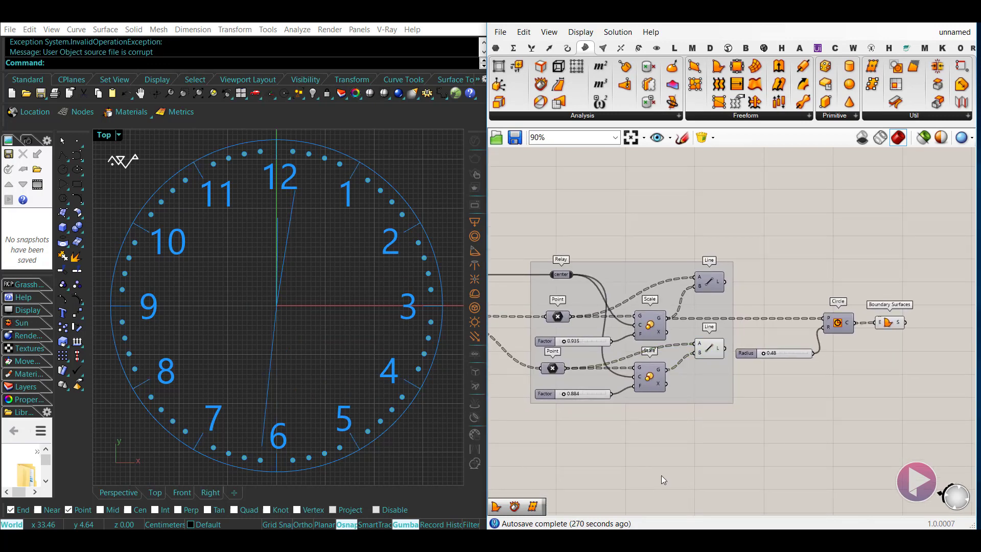
pyautogui.moveTo(661, 475); pyautogui.dragTo(698, 450, button='right')
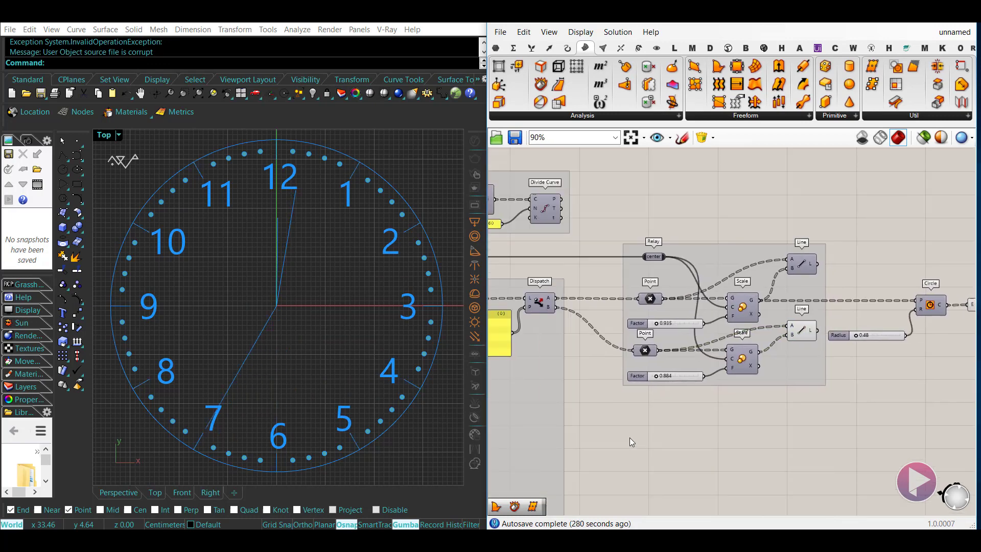
pyautogui.moveTo(630, 438)
pyautogui.mouseDown(button='right')
pyautogui.moveTo(702, 393)
pyautogui.moveTo(871, 398)
pyautogui.mouseUp(button='right')
pyautogui.click(738, 391)
pyautogui.moveTo(659, 447); pyautogui.dragTo(743, 438, button='right')
pyautogui.click(743, 438)
pyautogui.scroll(-3, 698, 457)
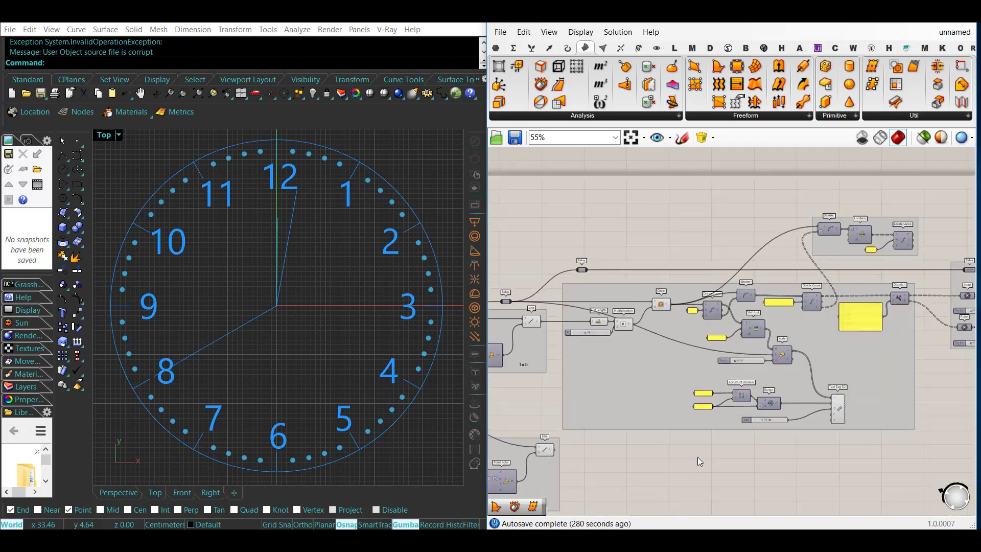
pyautogui.scroll(-3, 698, 457)
pyautogui.moveTo(712, 390); pyautogui.dragTo(719, 378, button='right')
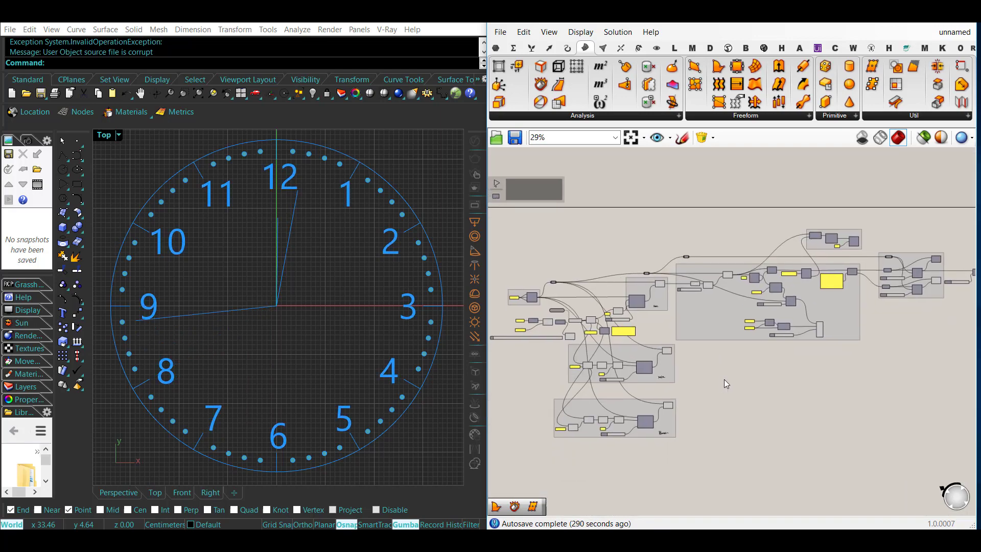